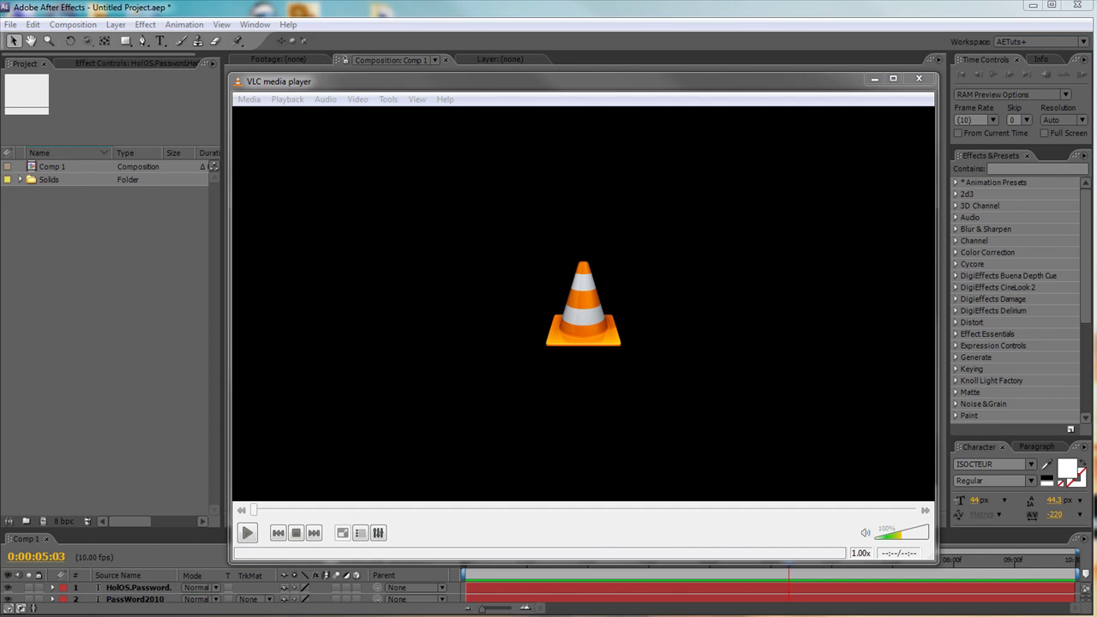
Play the qubaHQ_imageEnhance_PoliceCarDemo.flv clip in VLC.
{"action": "left_click", "coordinate": [247, 532]}
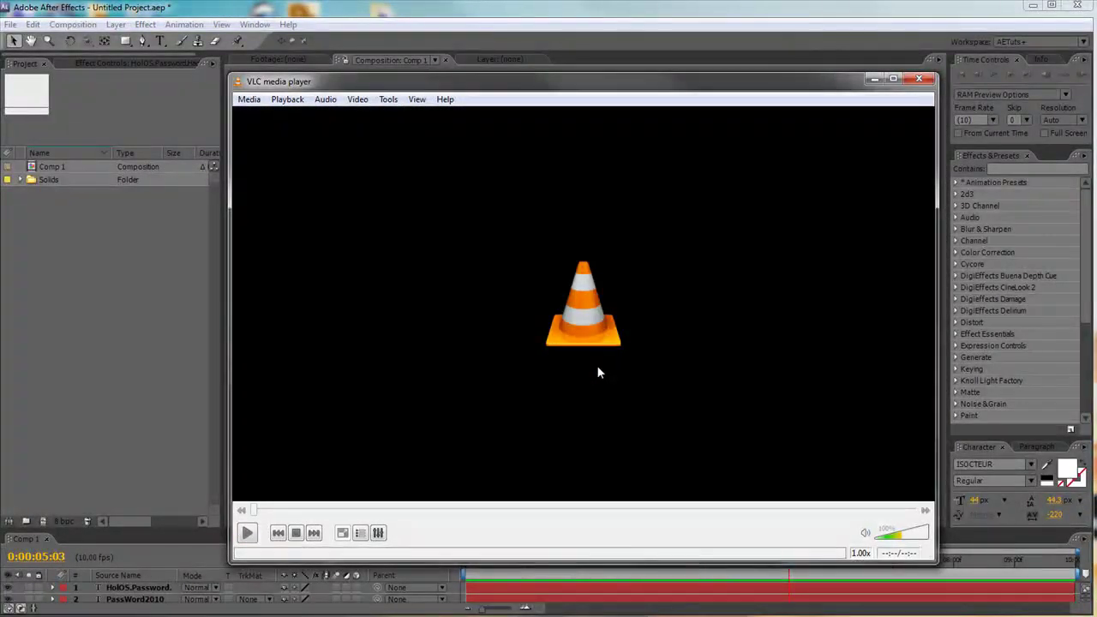
Close VLC, step back one frame and preview the PassWord2010 scramble animation.
{"action": "left_click", "coordinate": [919, 79]}
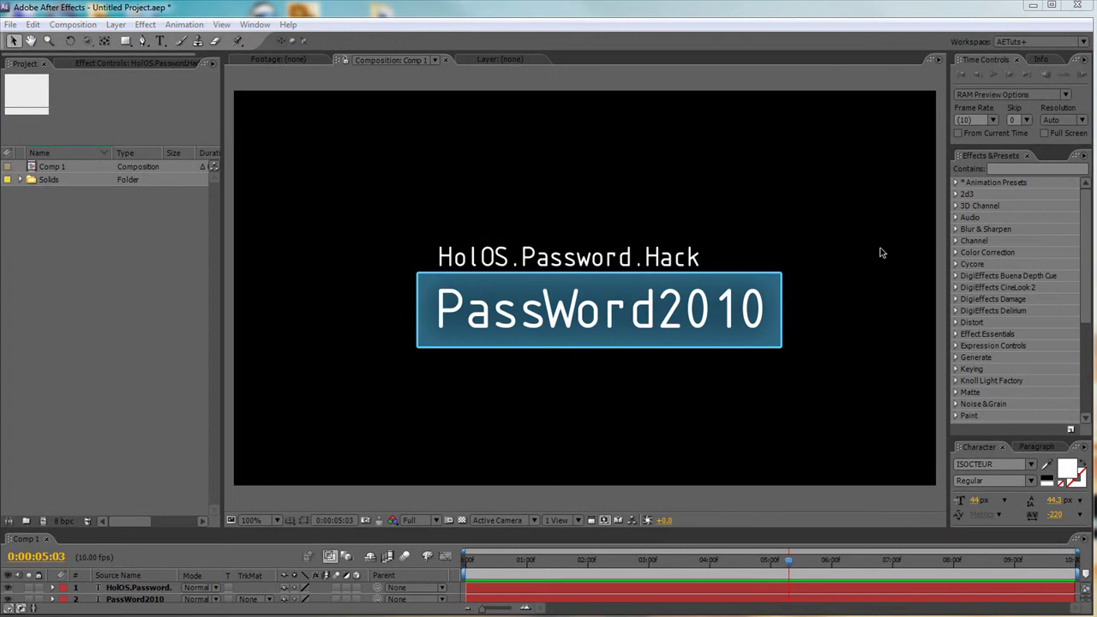
{"action": "key", "text": "Page_Up"}
{"action": "key", "text": "KP_0"}
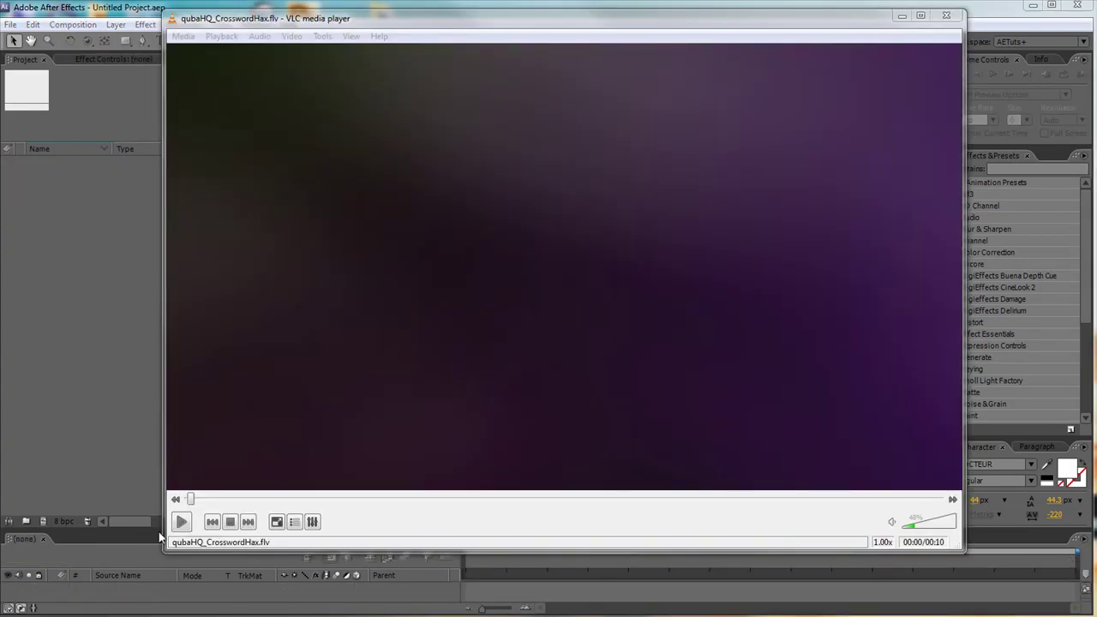
Watch the CrosswordHax reference clip in VLC, then return to the empty After Effects project.
{"action": "left_click", "coordinate": [180, 522]}
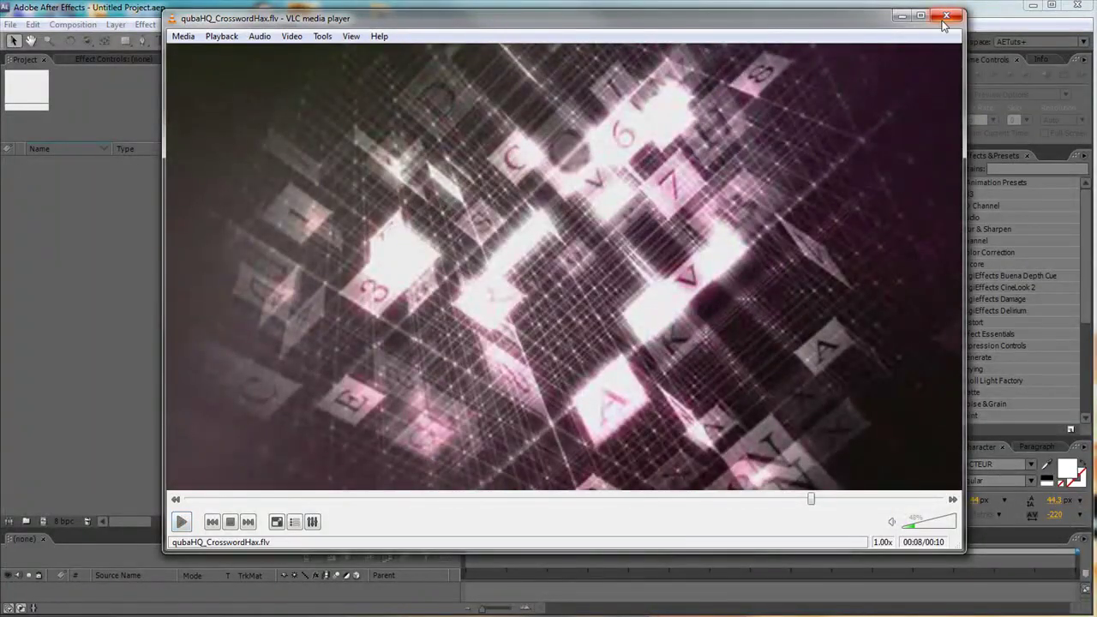
{"action": "left_click", "coordinate": [946, 18]}
{"action": "left_click", "coordinate": [146, 578]}
Create an 800×800 composition named Module 01, 0:01:00:00 long at 25 fps.
{"action": "left_click", "coordinate": [41, 587]}
{"action": "left_click", "coordinate": [351, 330]}
{"action": "type", "text": "800"}
{"action": "key", "text": "Tab"}
{"action": "type", "text": "800"}
{"action": "left_click", "coordinate": [411, 259]}
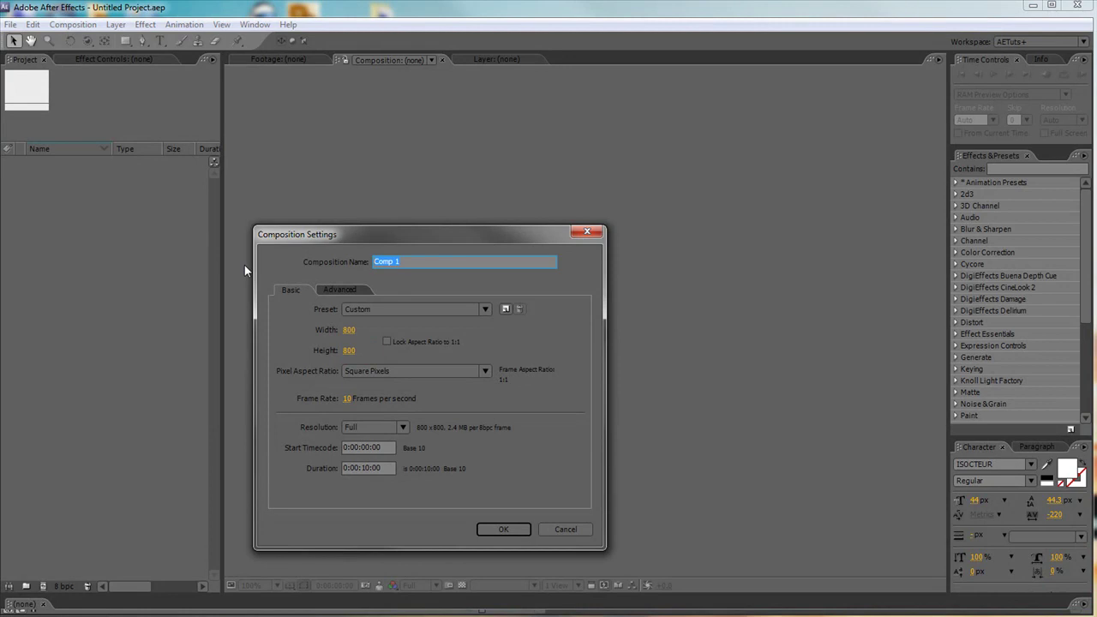
{"action": "type", "text": "Module"}
{"action": "left_click", "coordinate": [357, 468]}
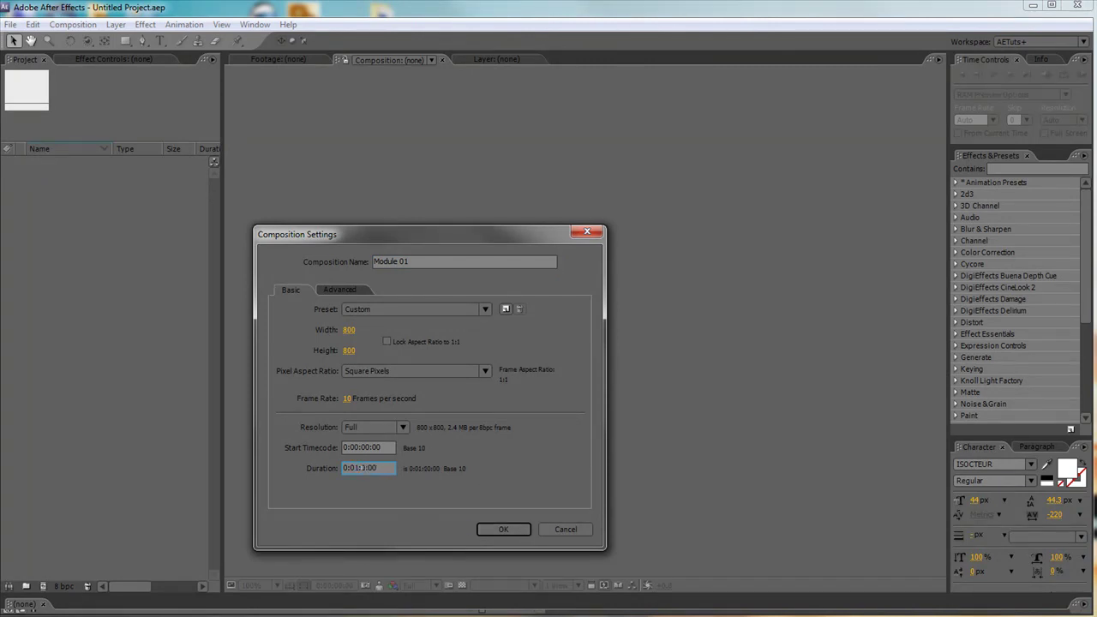
{"action": "left_click", "coordinate": [347, 399]}
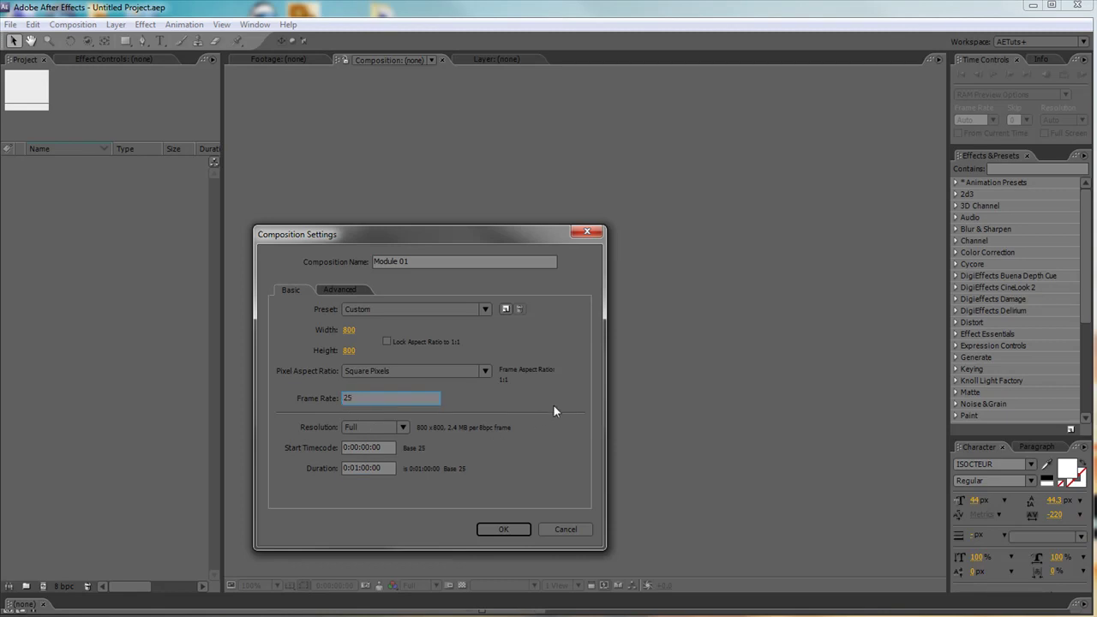
{"action": "left_click", "coordinate": [503, 529]}
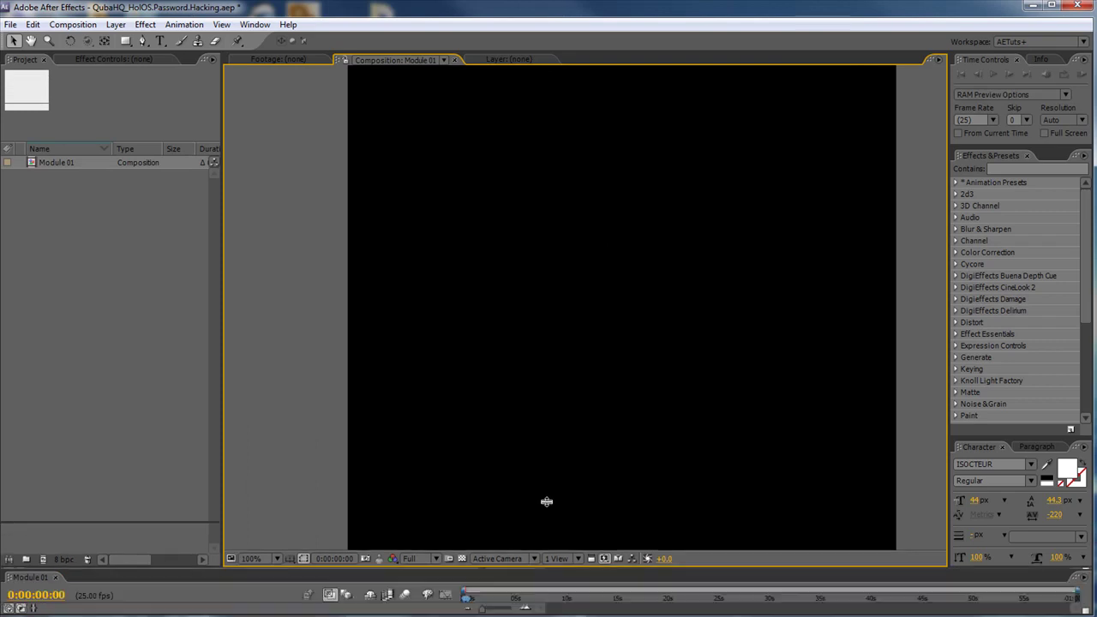
Enlarge the timeline and add a full-size black solid layer.
{"action": "left_click_drag", "start_coordinate": [547, 502], "coordinate": [514, 461]}
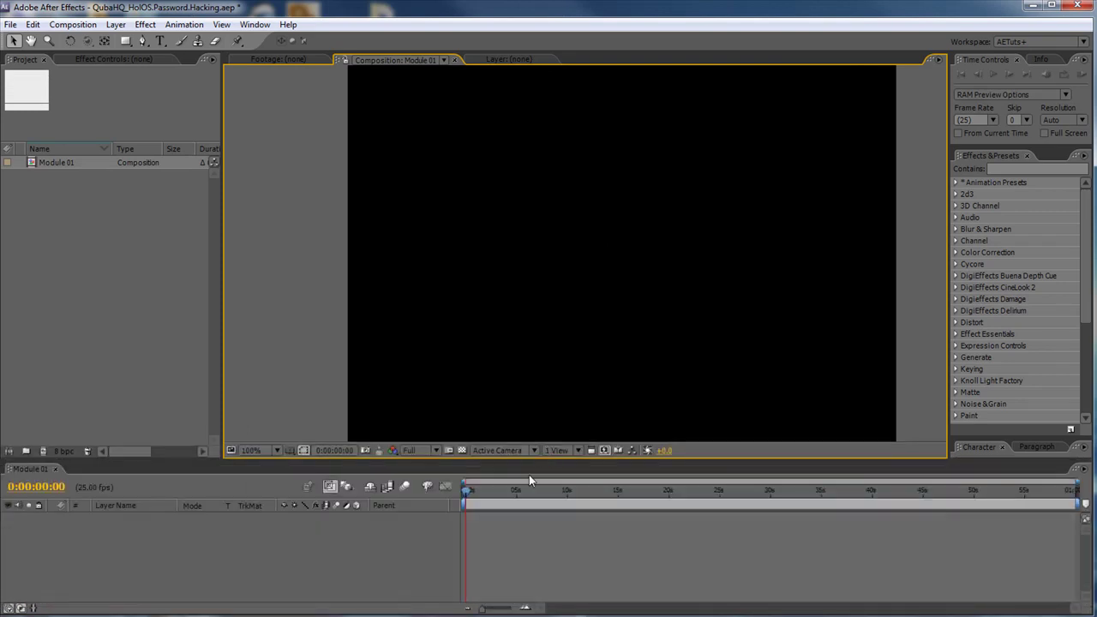
{"action": "left_click", "coordinate": [341, 564]}
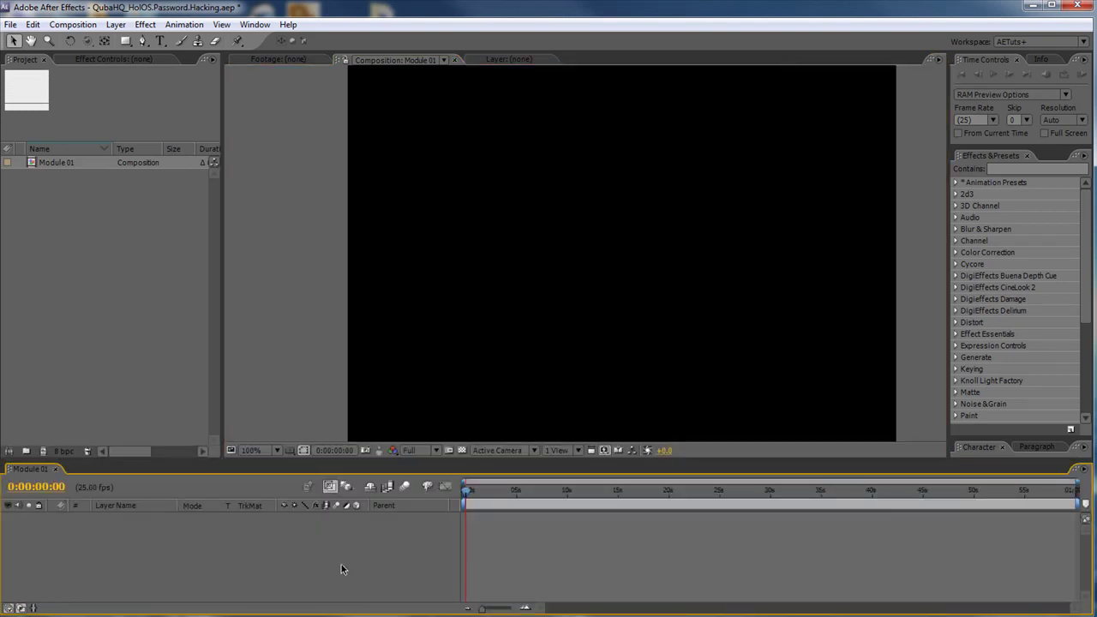
{"action": "key", "text": "ctrl+y"}
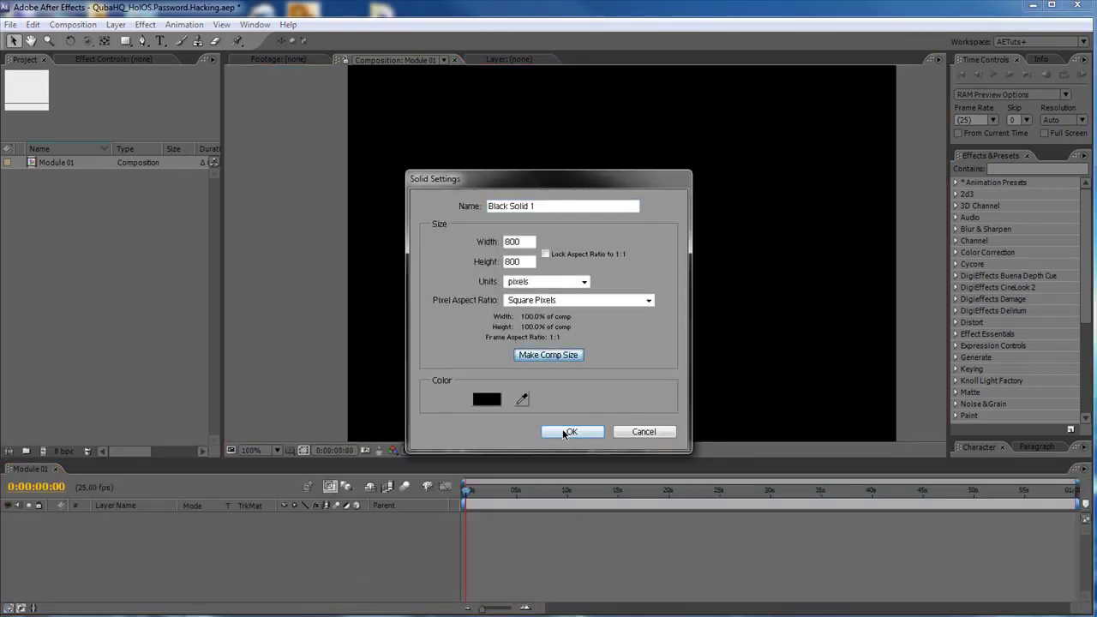
{"action": "left_click", "coordinate": [562, 435]}
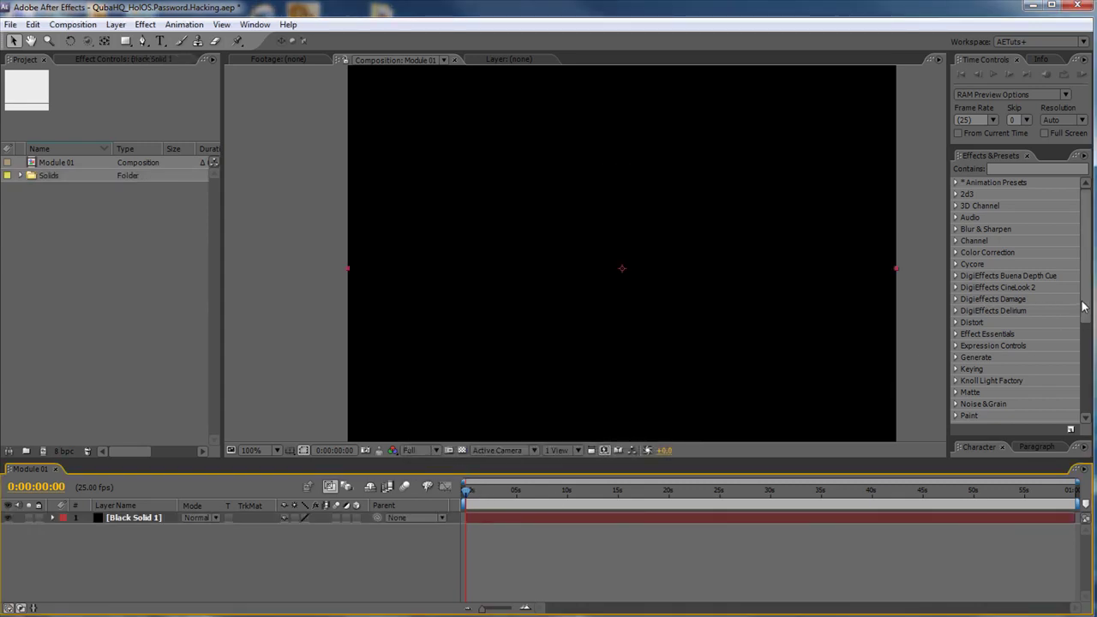
Apply the Generate > Grid effect to the black solid.
{"action": "left_click_drag", "start_coordinate": [1086, 312], "coordinate": [1086, 335]}
{"action": "left_click", "coordinate": [956, 305]}
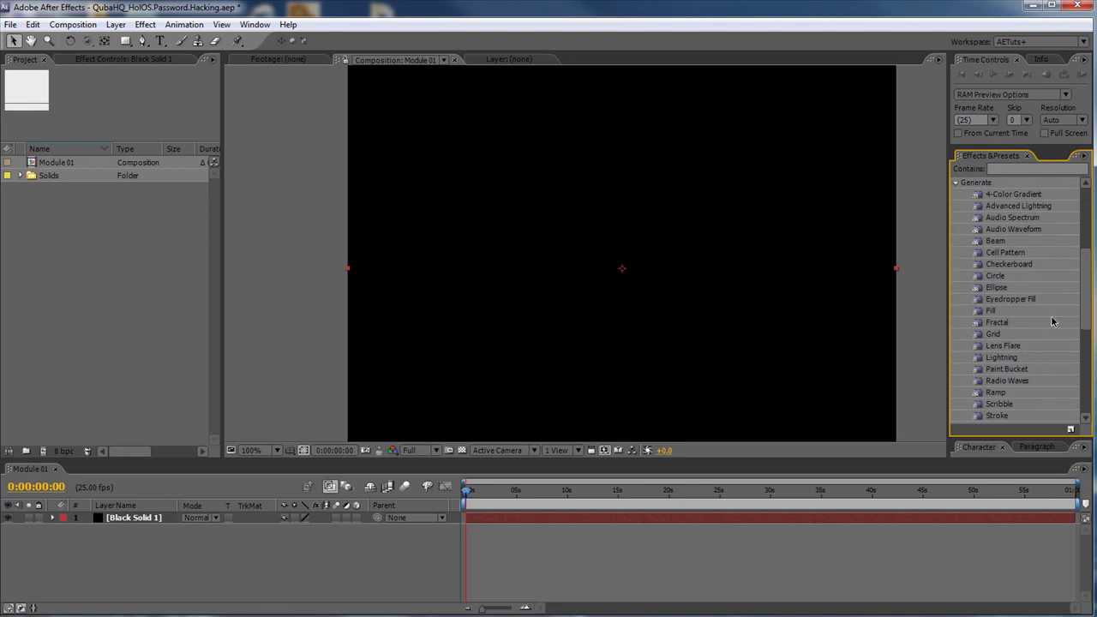
{"action": "double_click", "coordinate": [993, 334]}
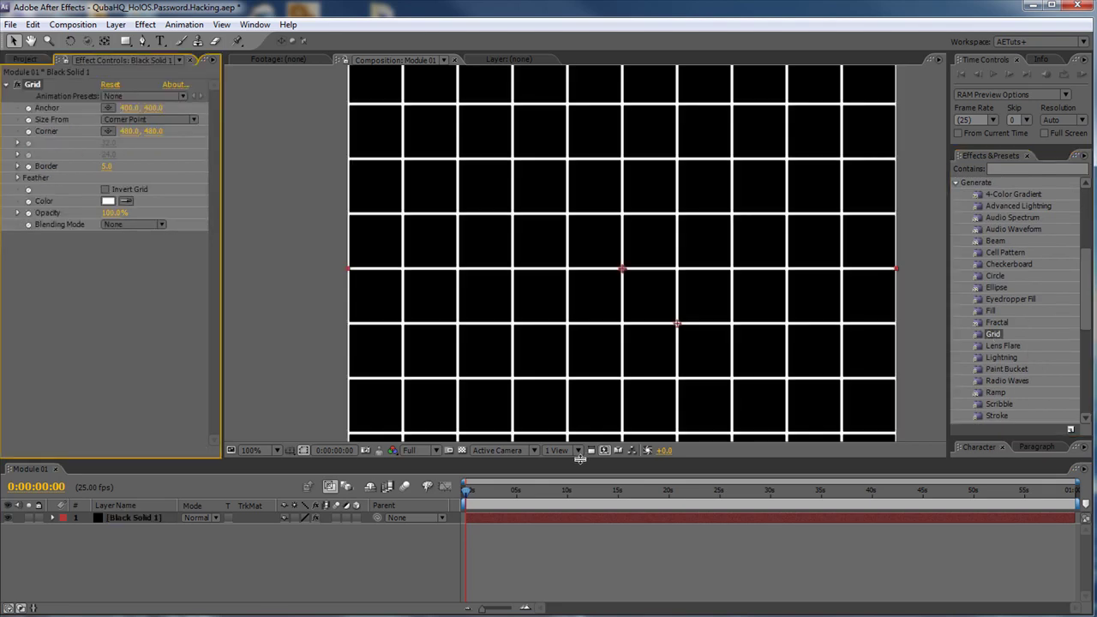
{"action": "left_click_drag", "start_coordinate": [580, 459], "coordinate": [583, 499]}
{"action": "scroll", "coordinate": [617, 372], "scroll_direction": "down", "scroll_amount": 1}
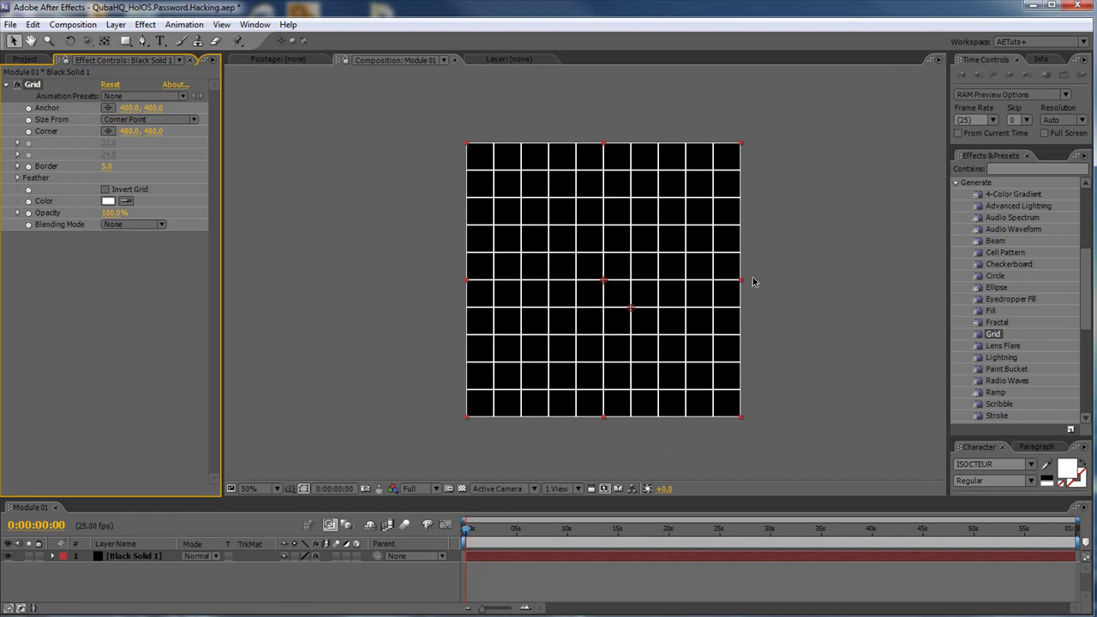
Set the Grid anchor to -20, -20 and the corner to 40, 40.
{"action": "left_click", "coordinate": [129, 108]}
{"action": "type", "text": "-20"}
{"action": "key", "text": "Tab"}
{"action": "type", "text": "-20"}
{"action": "key", "text": "Tab"}
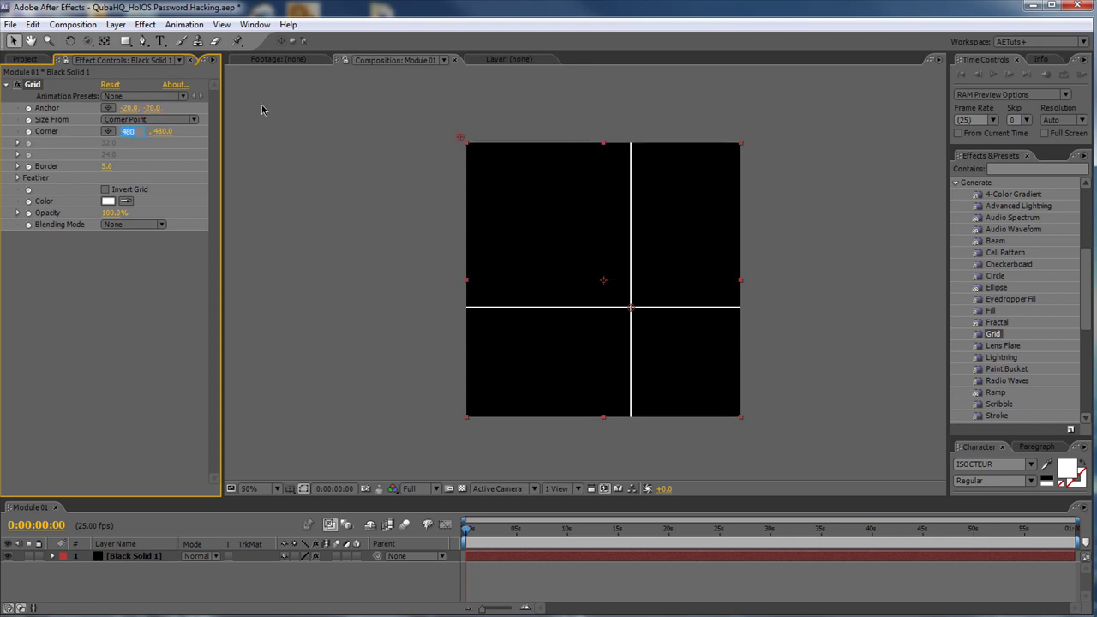
{"action": "type", "text": "-40"}
{"action": "key", "text": "Tab"}
{"action": "type", "text": "4"}
{"action": "key", "text": "Return"}
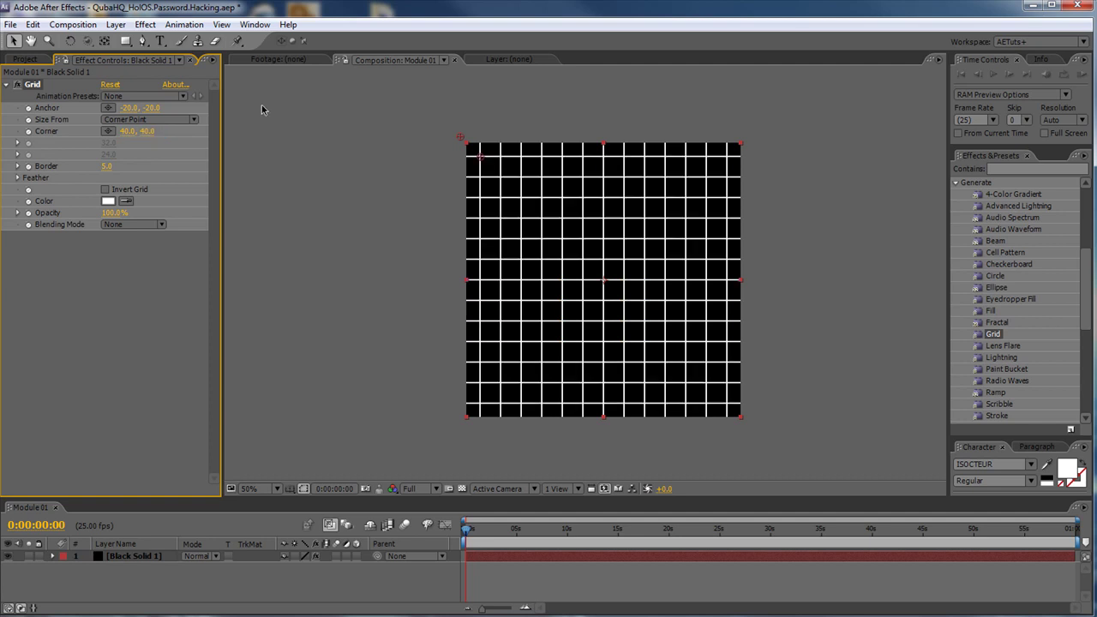
Zoom the viewer to 100%, recenter the grid and set its border to 1.5.
{"action": "key", "text": "period"}
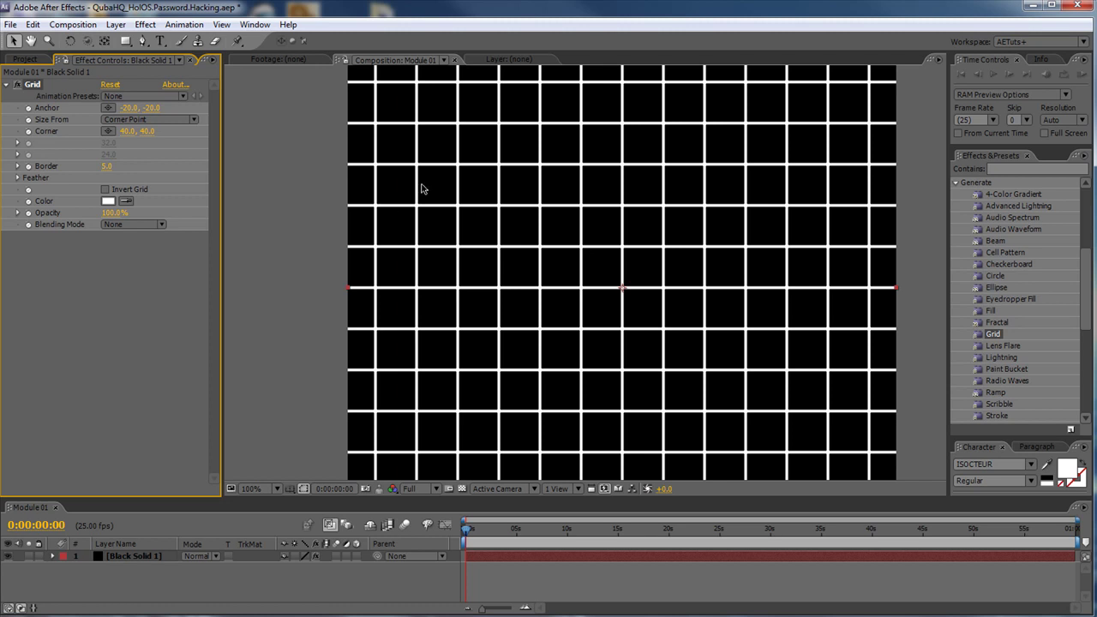
{"action": "key", "text": "h"}
{"action": "left_click_drag", "start_coordinate": [402, 94], "coordinate": [443, 201]}
{"action": "key", "text": "v"}
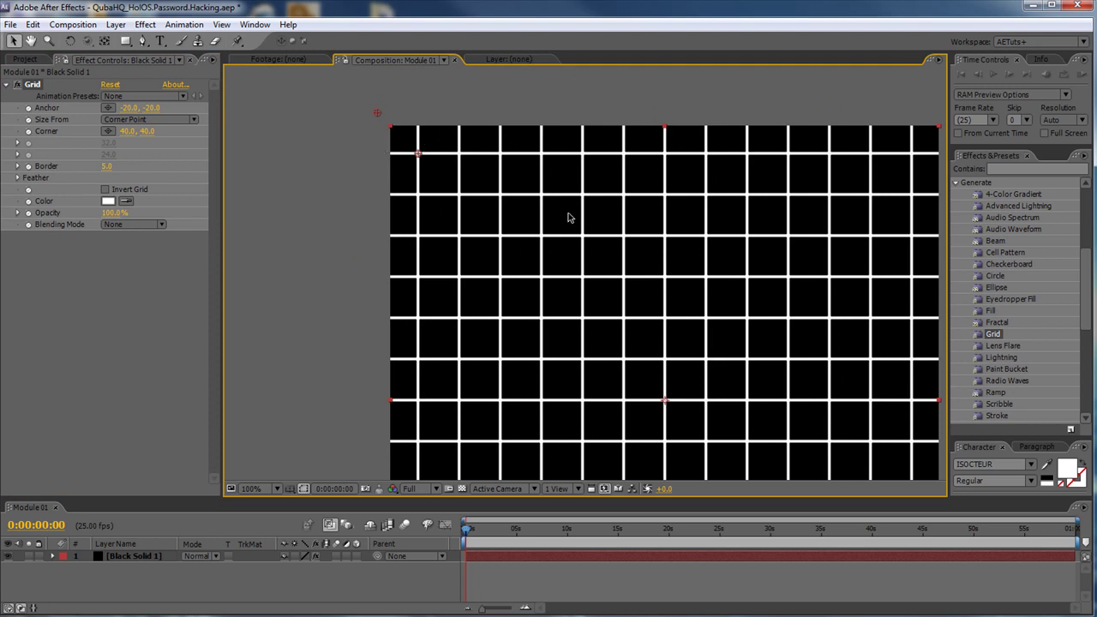
{"action": "left_click", "coordinate": [106, 166]}
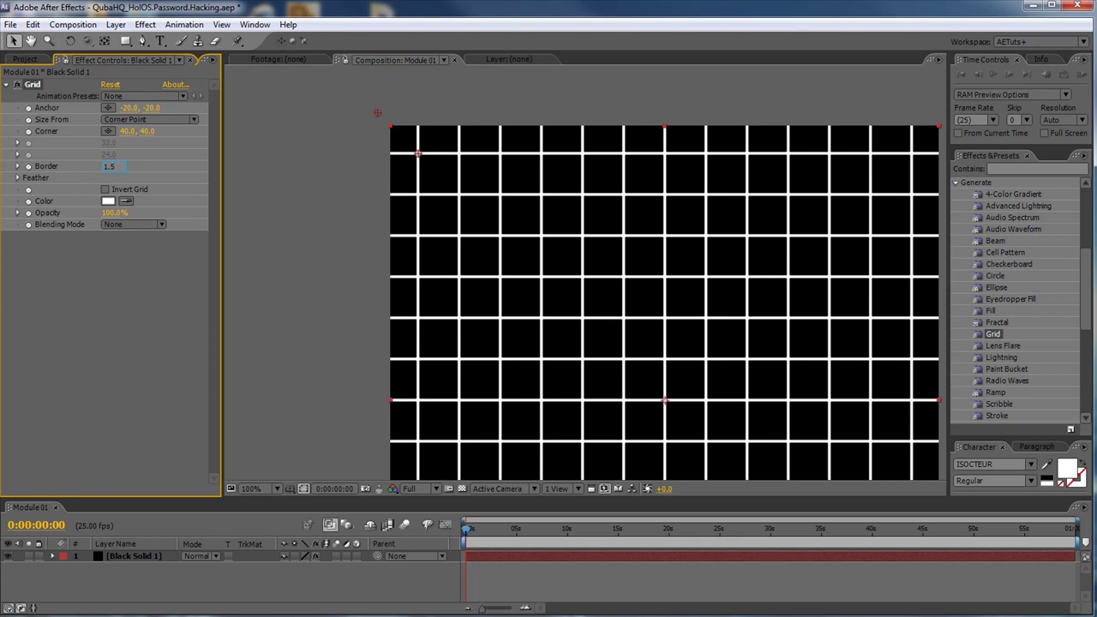
{"action": "key", "text": "Return"}
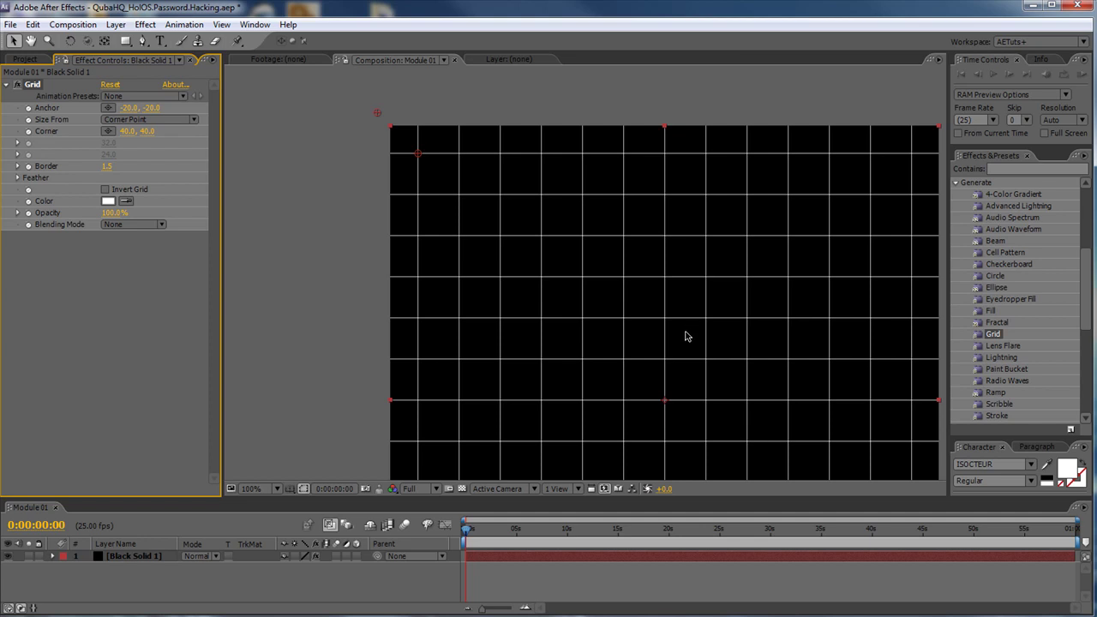
{"action": "left_click", "coordinate": [283, 583]}
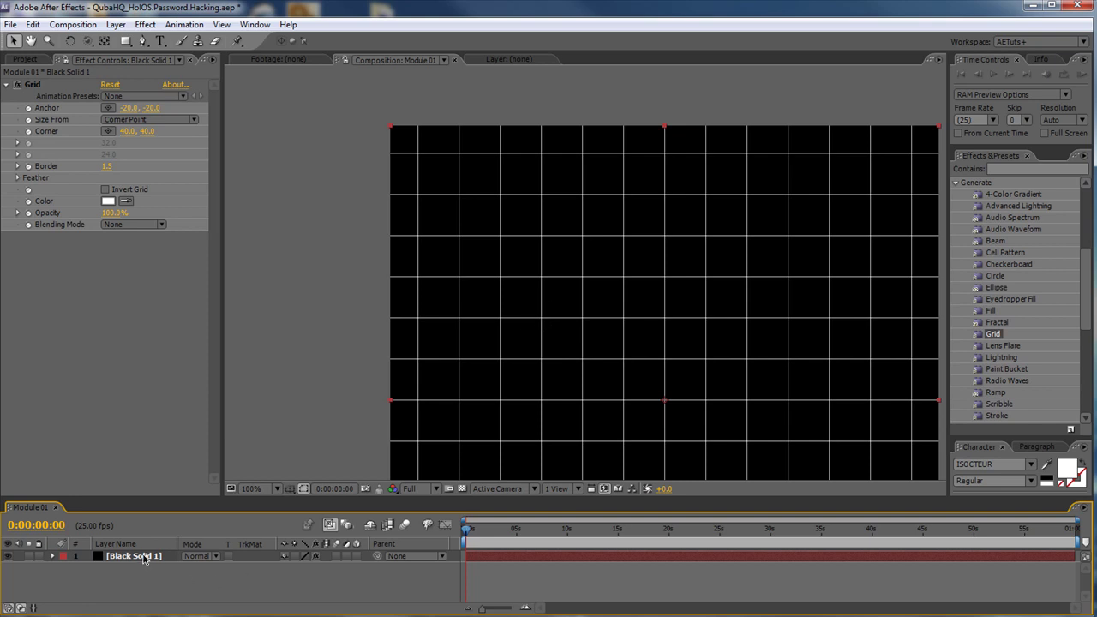
Duplicate the grid layer, invert its Grid and set feather width and height to 10.
{"action": "key", "text": "ctrl+d"}
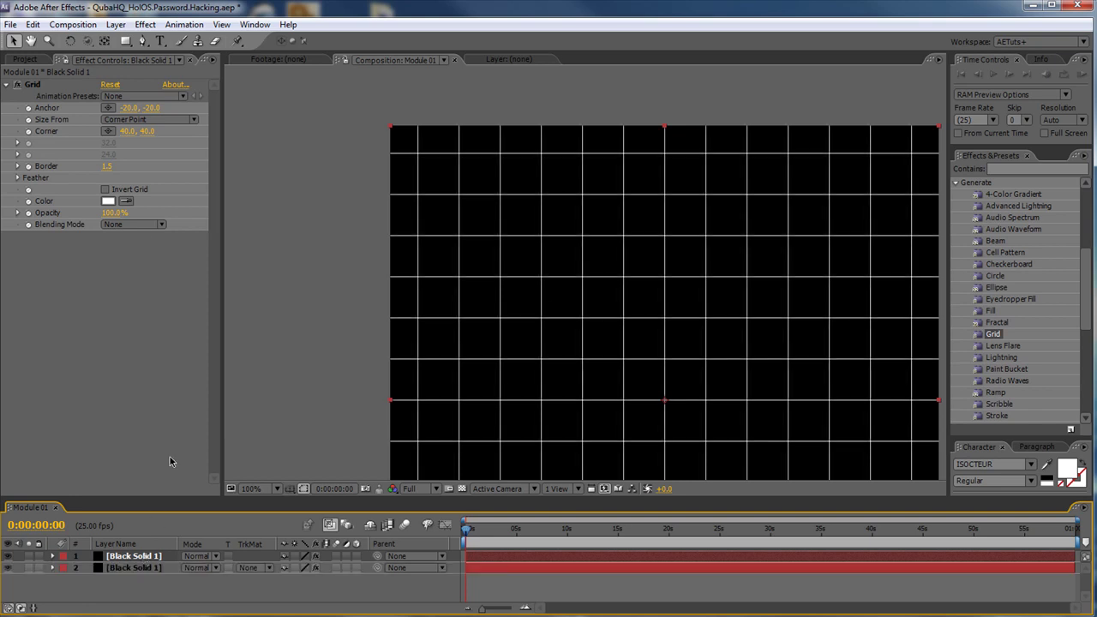
{"action": "left_click", "coordinate": [105, 189]}
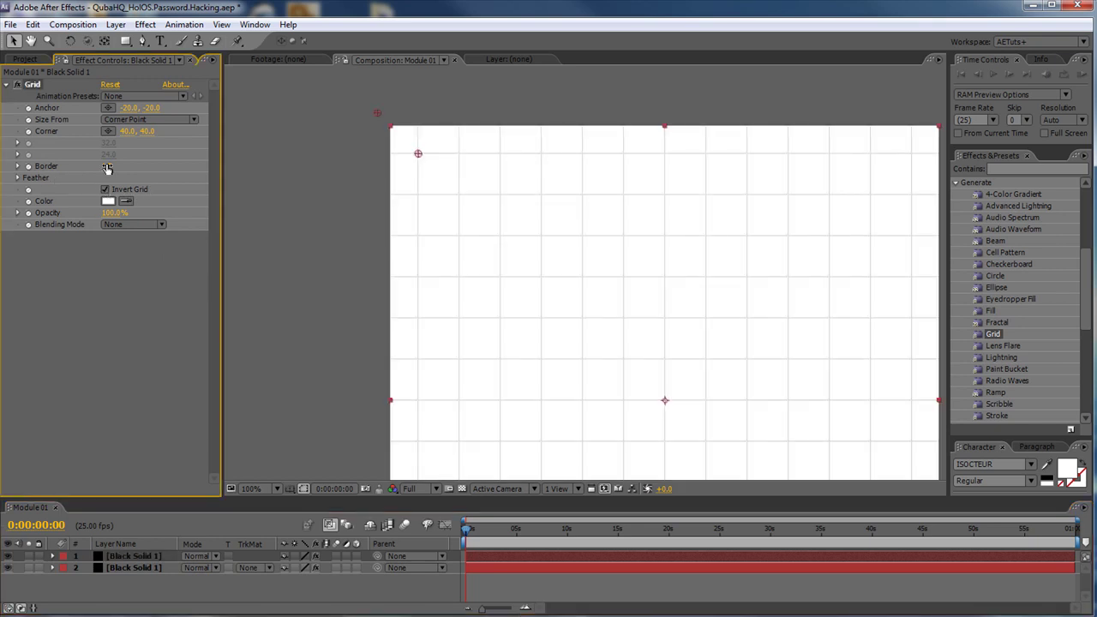
{"action": "left_click_drag", "start_coordinate": [107, 165], "coordinate": [133, 162]}
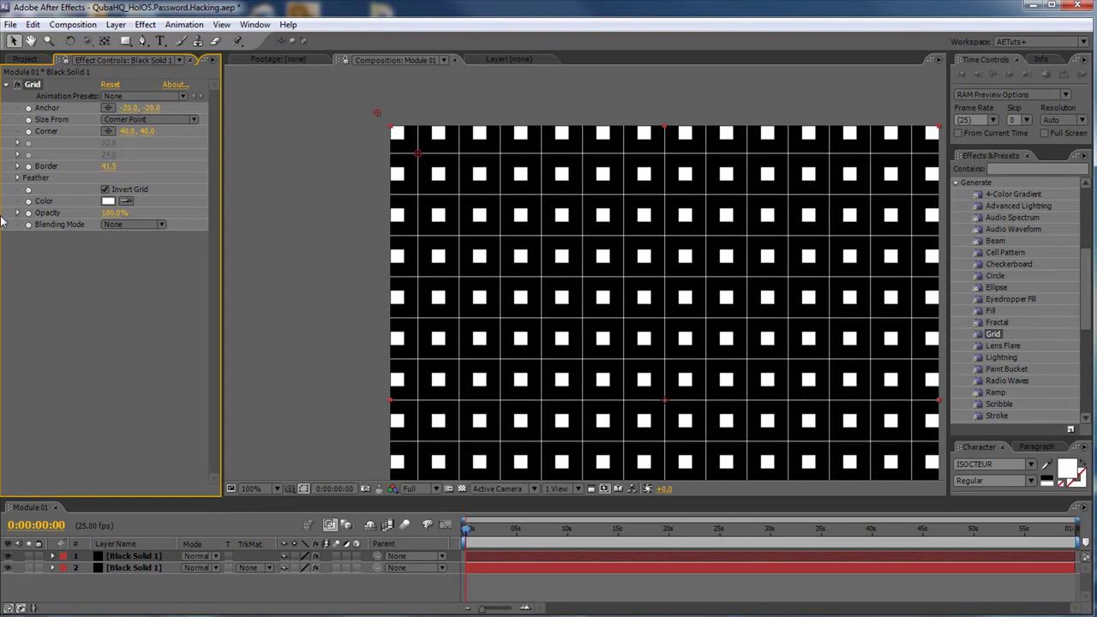
{"action": "left_click", "coordinate": [18, 179]}
{"action": "left_click", "coordinate": [106, 190]}
{"action": "type", "text": "10"}
{"action": "key", "text": "Tab"}
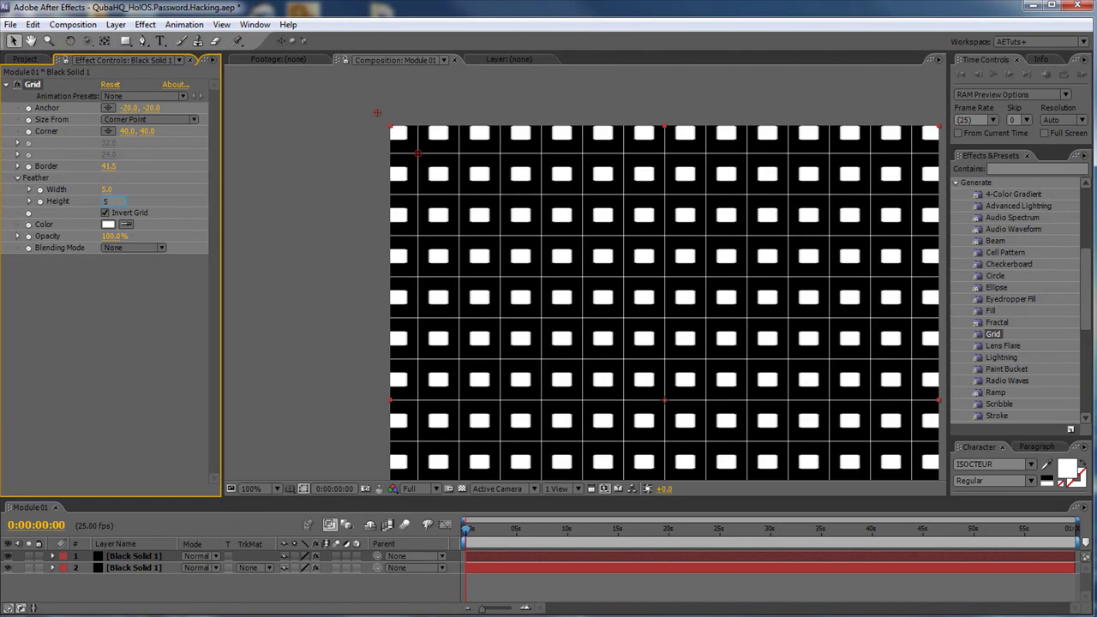
{"action": "type", "text": "10"}
{"action": "key", "text": "Return"}
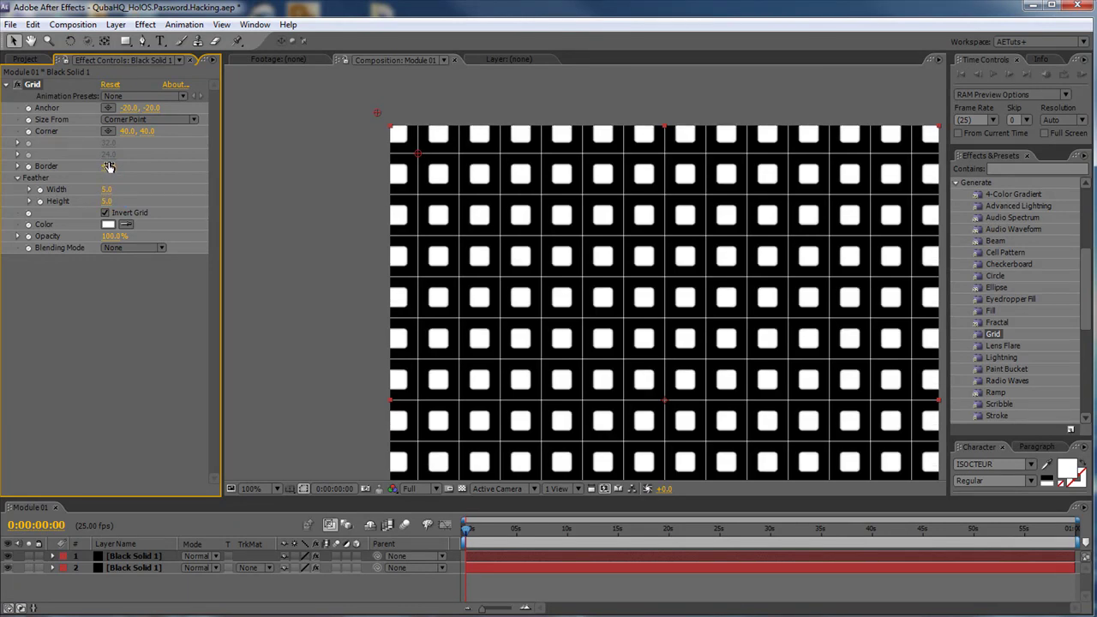
Adjust the duplicate's Grid border, corner and anchor to turn the squares into dots.
{"action": "left_click_drag", "start_coordinate": [109, 166], "coordinate": [124, 162]}
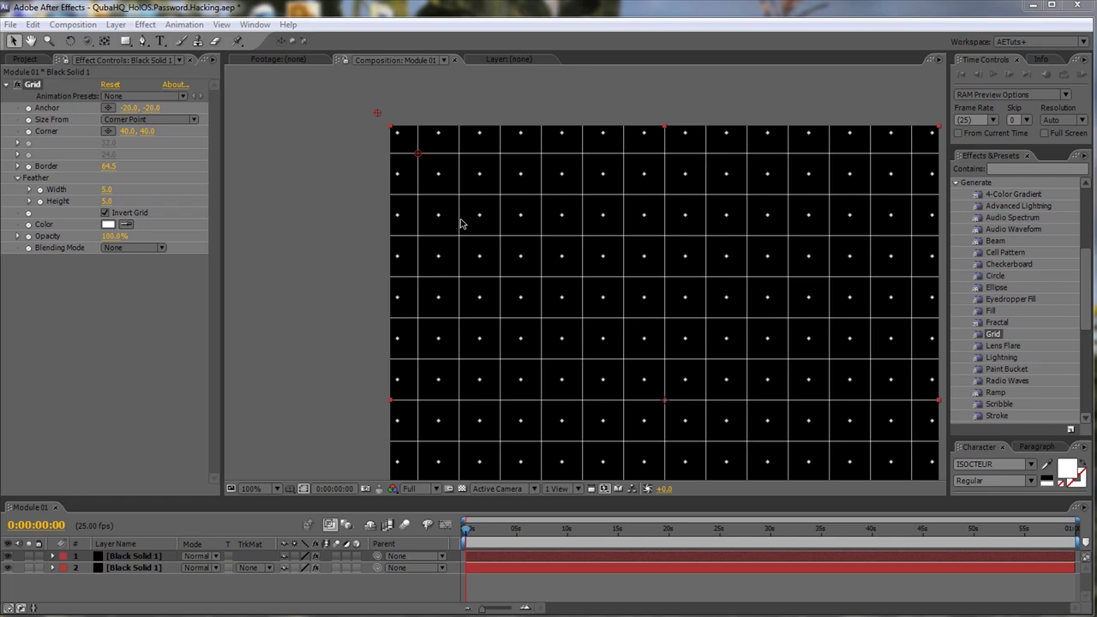
{"action": "left_click_drag", "start_coordinate": [420, 157], "coordinate": [479, 217]}
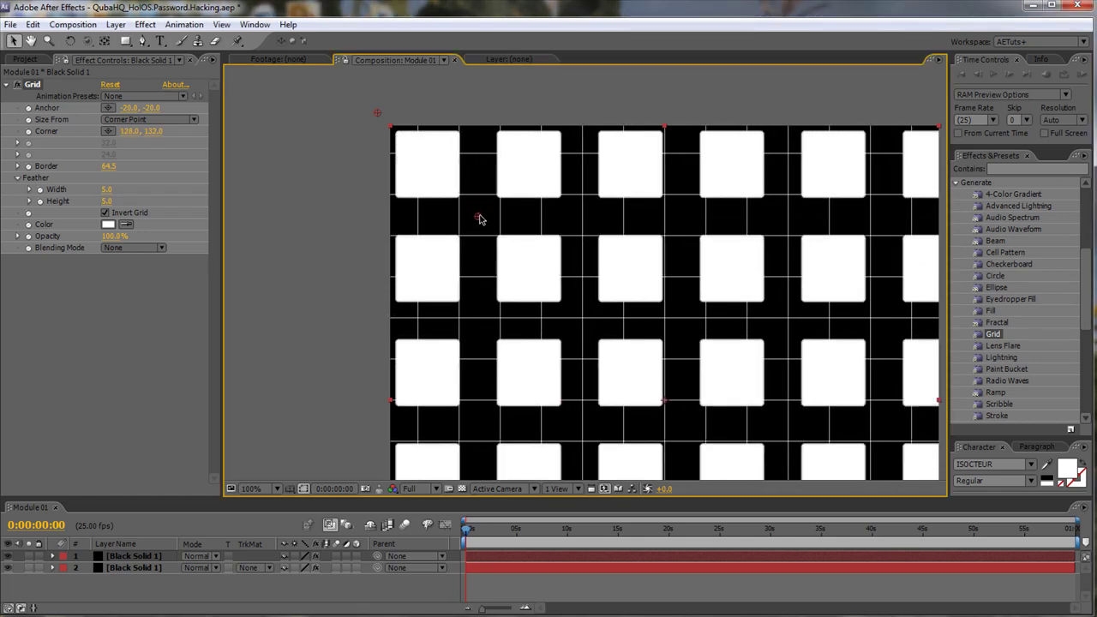
{"action": "left_click_drag", "start_coordinate": [377, 112], "coordinate": [438, 177]}
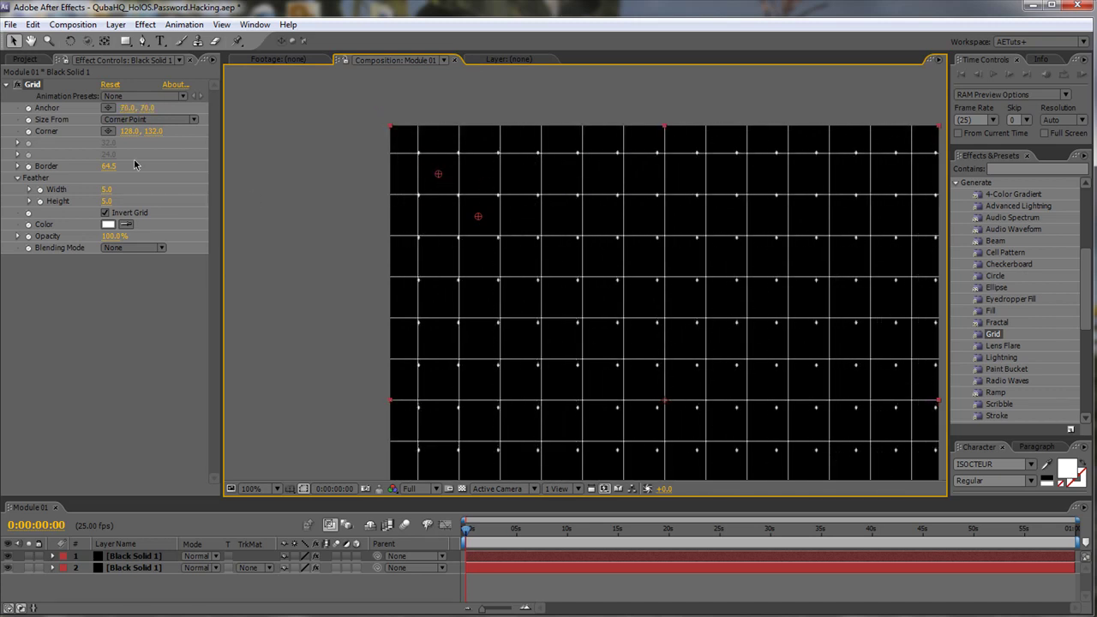
{"action": "left_click_drag", "start_coordinate": [104, 166], "coordinate": [106, 165]}
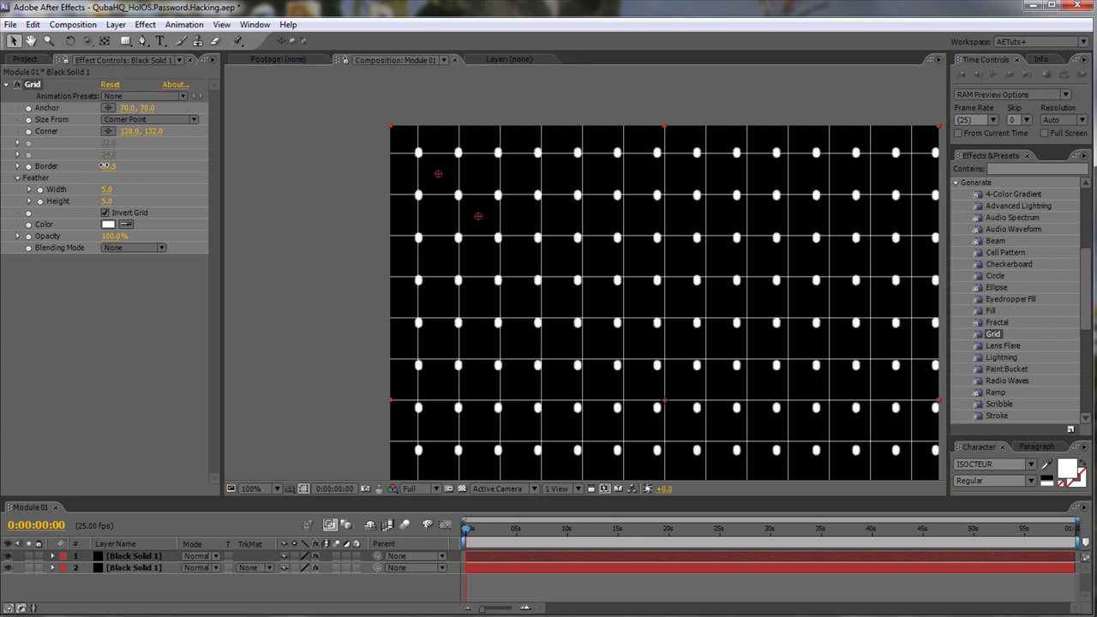
{"action": "left_click", "coordinate": [104, 165]}
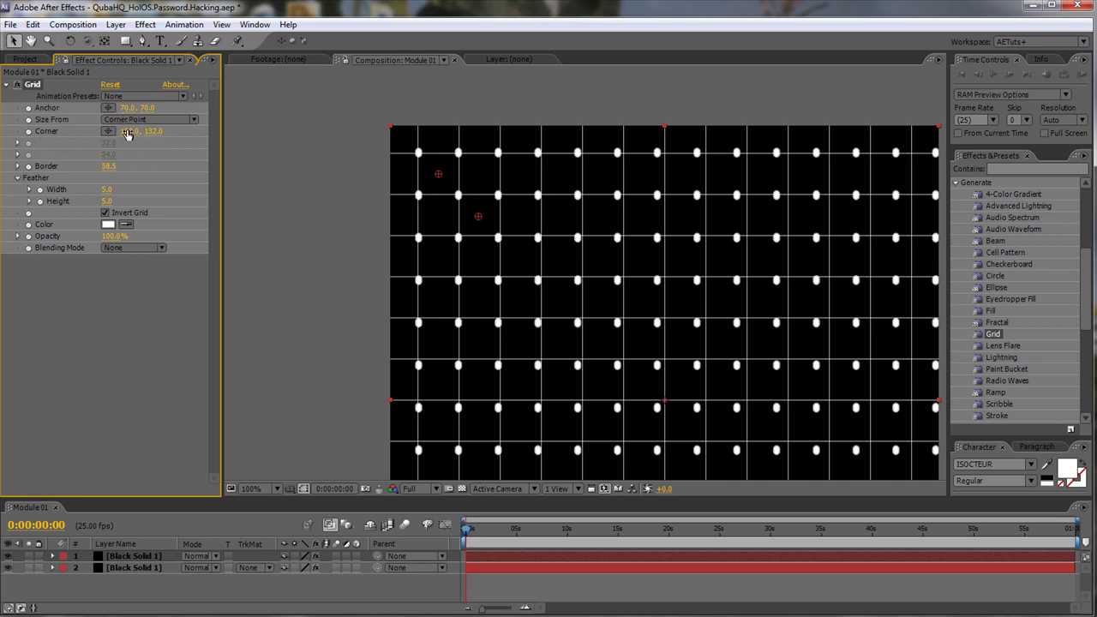
Set the Grid corner to 130, 130 and reduce the border so the dots are small.
{"action": "left_click", "coordinate": [126, 132]}
{"action": "type", "text": "130"}
{"action": "key", "text": "Tab"}
{"action": "type", "text": "130"}
{"action": "key", "text": "Return"}
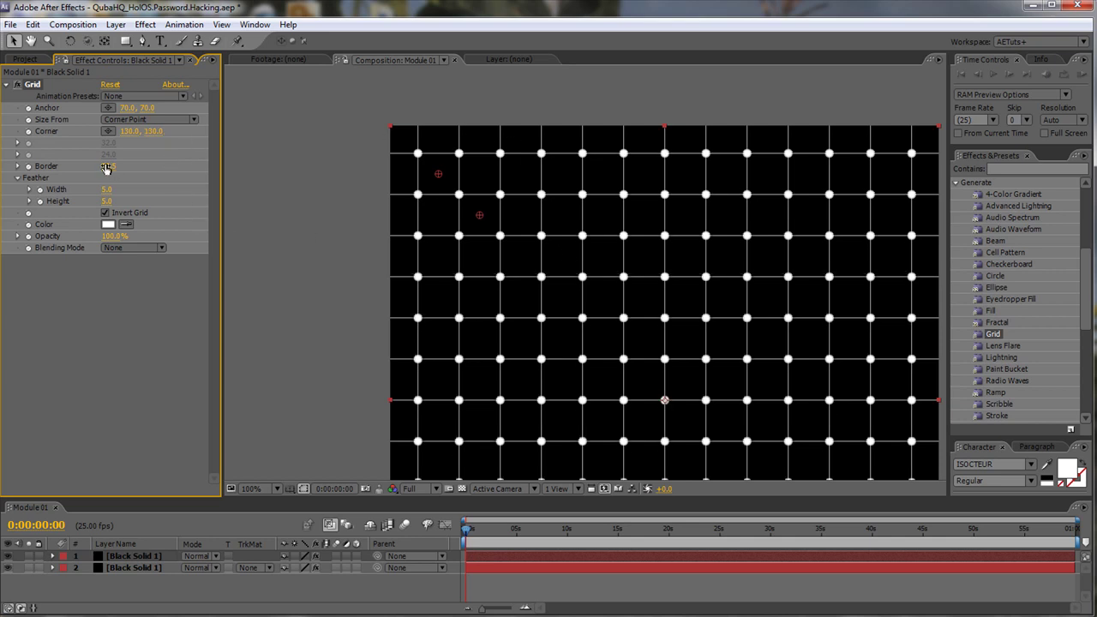
{"action": "mouse_move", "coordinate": [108, 165]}
{"action": "left_mouse_down"}
{"action": "mouse_move", "coordinate": [96, 165]}
{"action": "mouse_move", "coordinate": [109, 166]}
{"action": "left_mouse_up"}
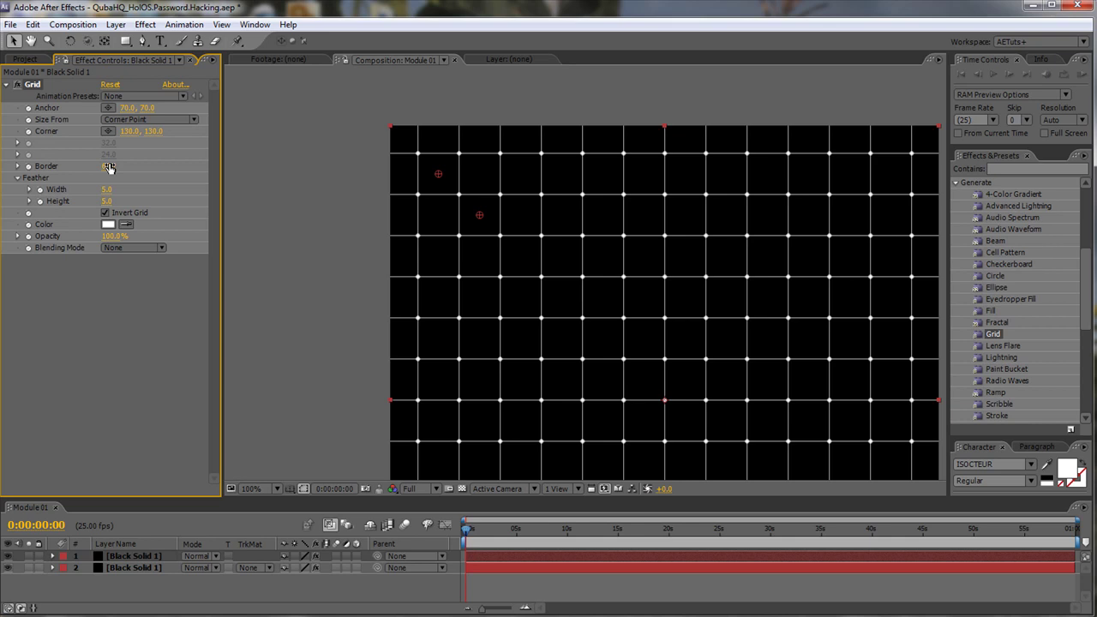
Save the project with Ctrl+S.
{"action": "key", "text": "ctrl+s"}
Toggle the thin-line grid layer on and off to compare it with the dots alone.
{"action": "left_click", "coordinate": [9, 567]}
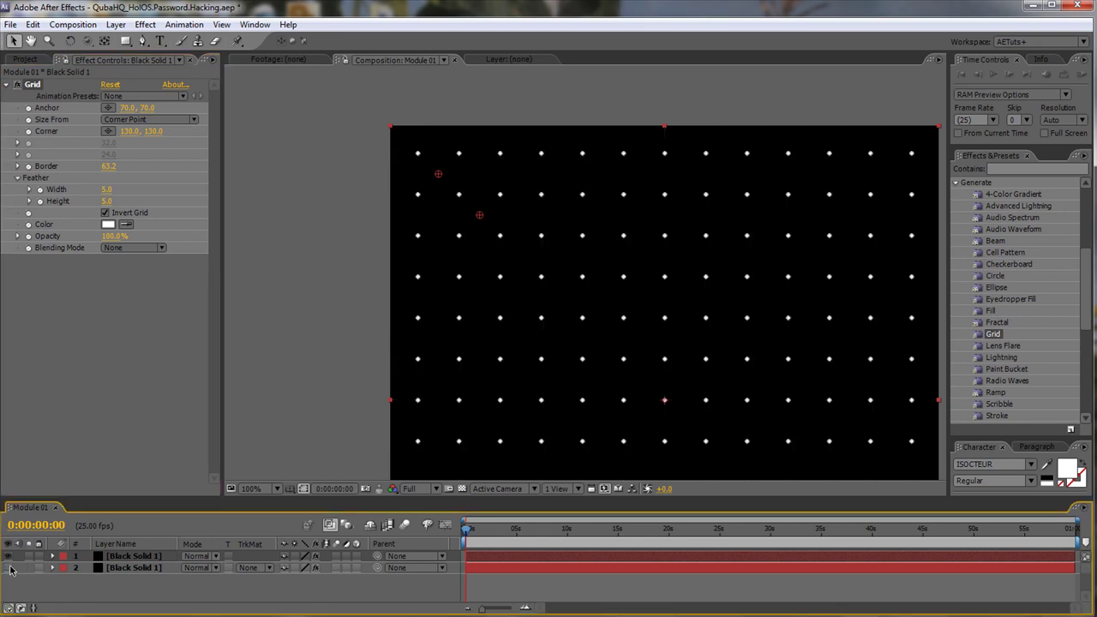
{"action": "left_click", "coordinate": [11, 569]}
{"action": "left_click", "coordinate": [10, 569]}
{"action": "left_click", "coordinate": [10, 569]}
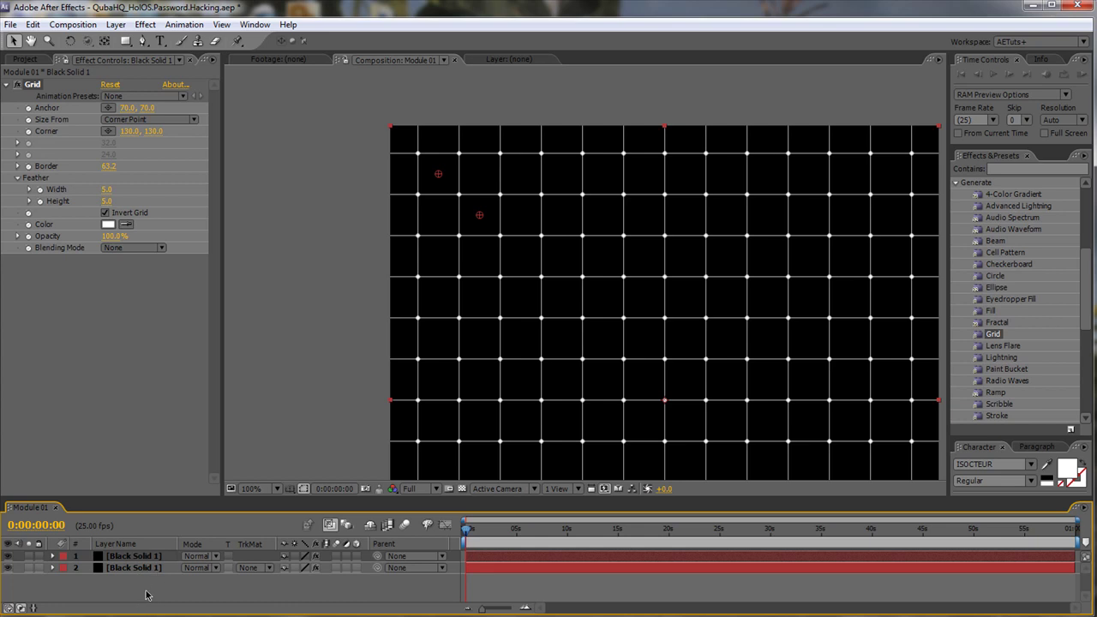
Rename the top layer Dots and the second layer Grid H.
{"action": "left_click", "coordinate": [150, 557]}
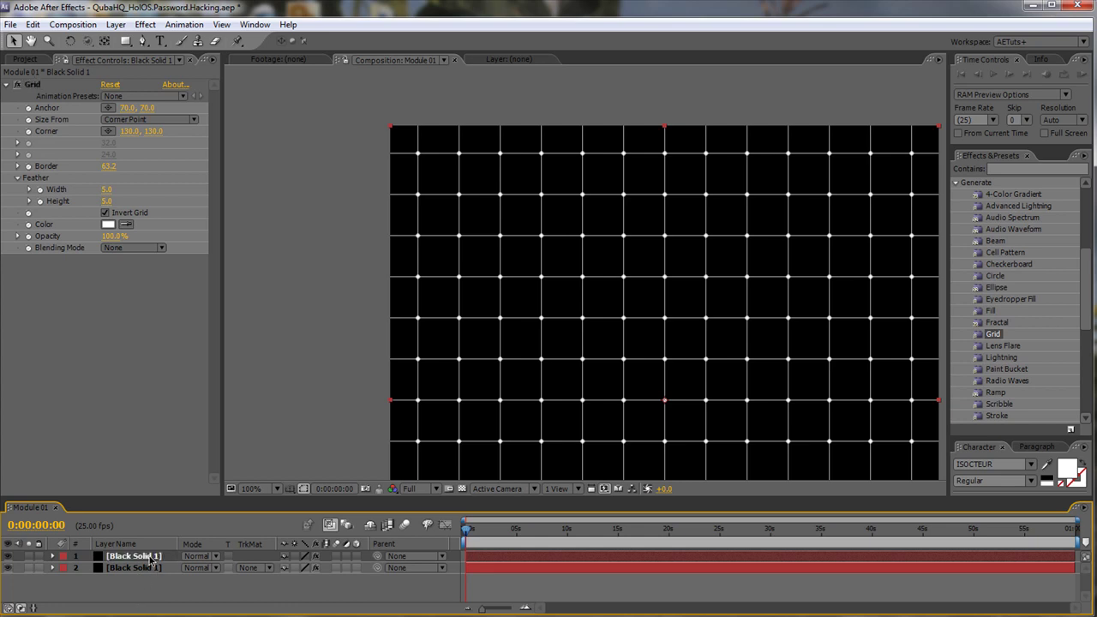
{"action": "key", "text": "Return"}
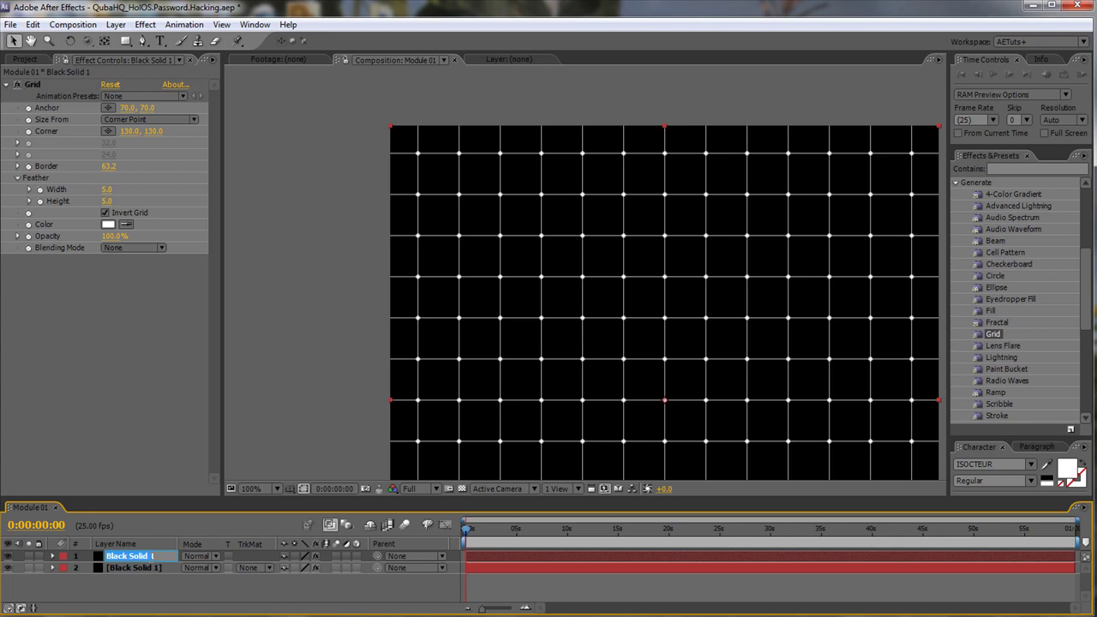
{"action": "type", "text": "Dots"}
{"action": "key", "text": "Return"}
{"action": "left_click", "coordinate": [137, 568]}
{"action": "key", "text": "Return"}
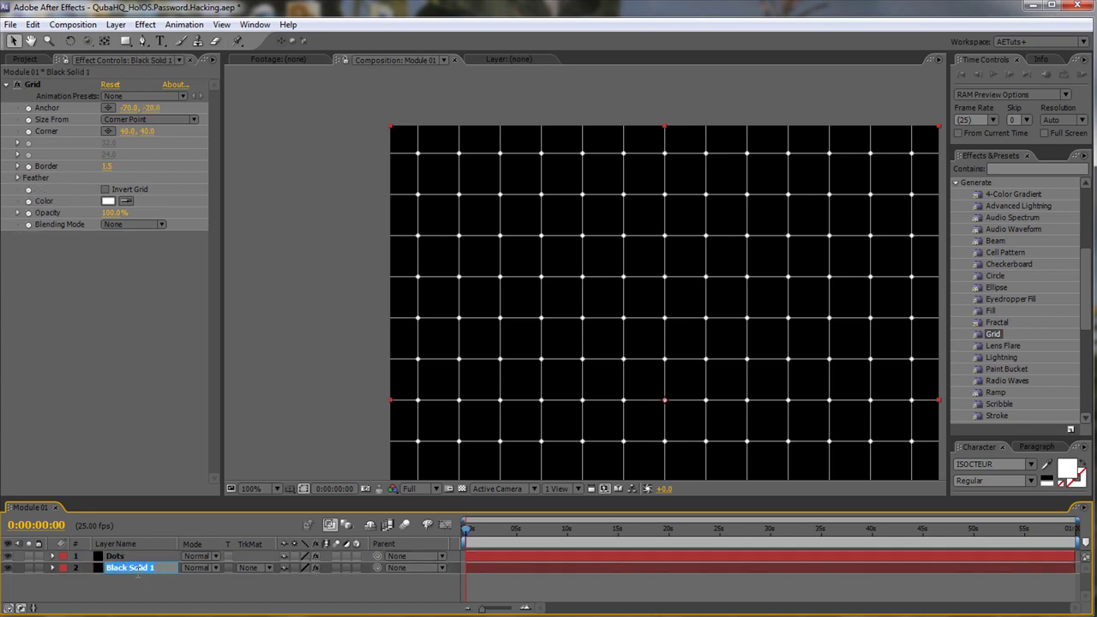
{"action": "type", "text": "Grid H"}
{"action": "key", "text": "Return"}
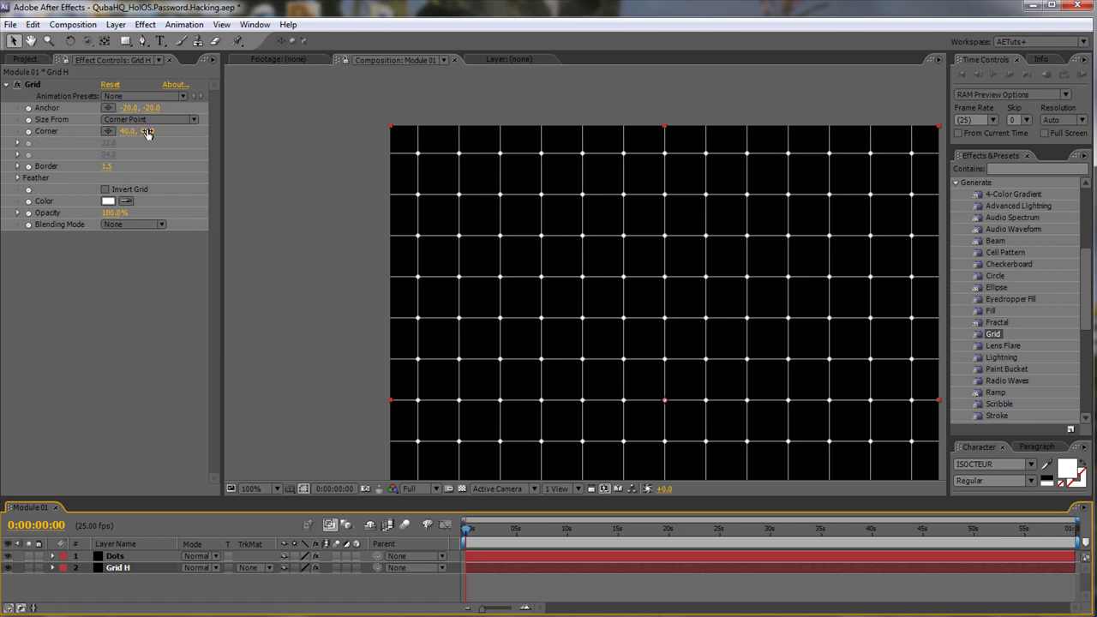
Push Grid H's vertical lines out of frame, hide it, and add a new black solid.
{"action": "left_click_drag", "start_coordinate": [124, 134], "coordinate": [661, 129]}
{"action": "left_click_drag", "start_coordinate": [656, 311], "coordinate": [595, 292]}
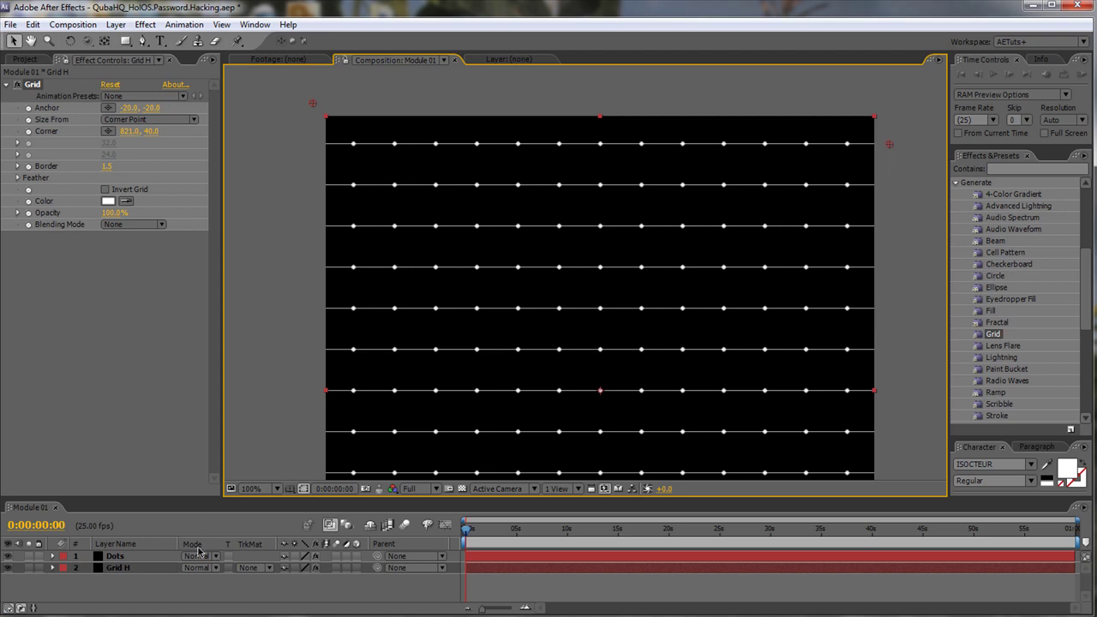
{"action": "left_click", "coordinate": [8, 567]}
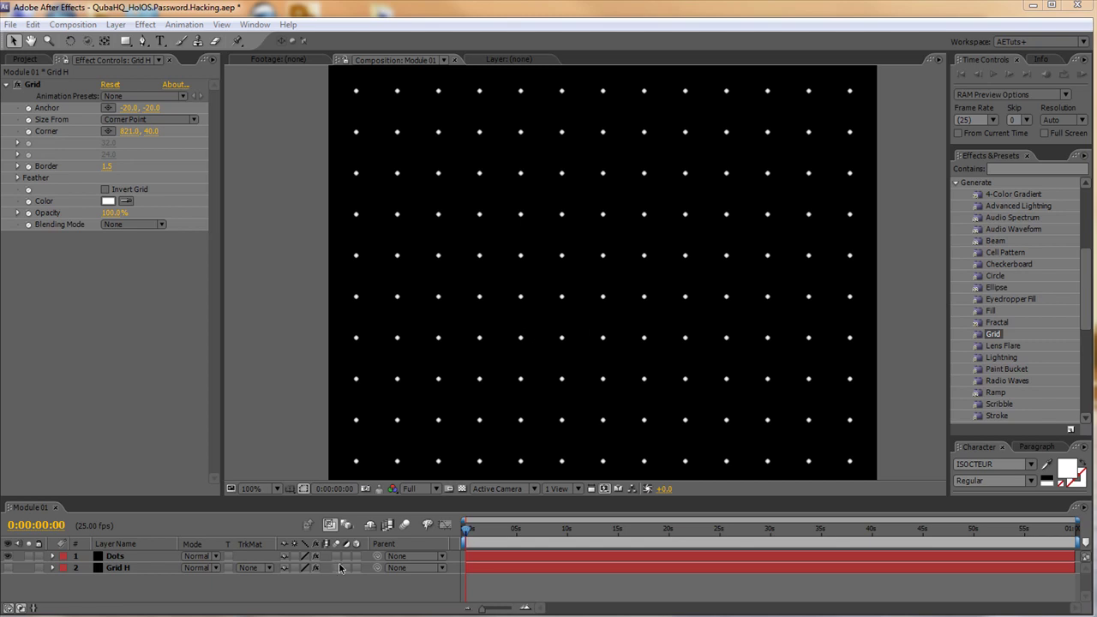
{"action": "key", "text": "ctrl+y"}
{"action": "left_click", "coordinate": [570, 431]}
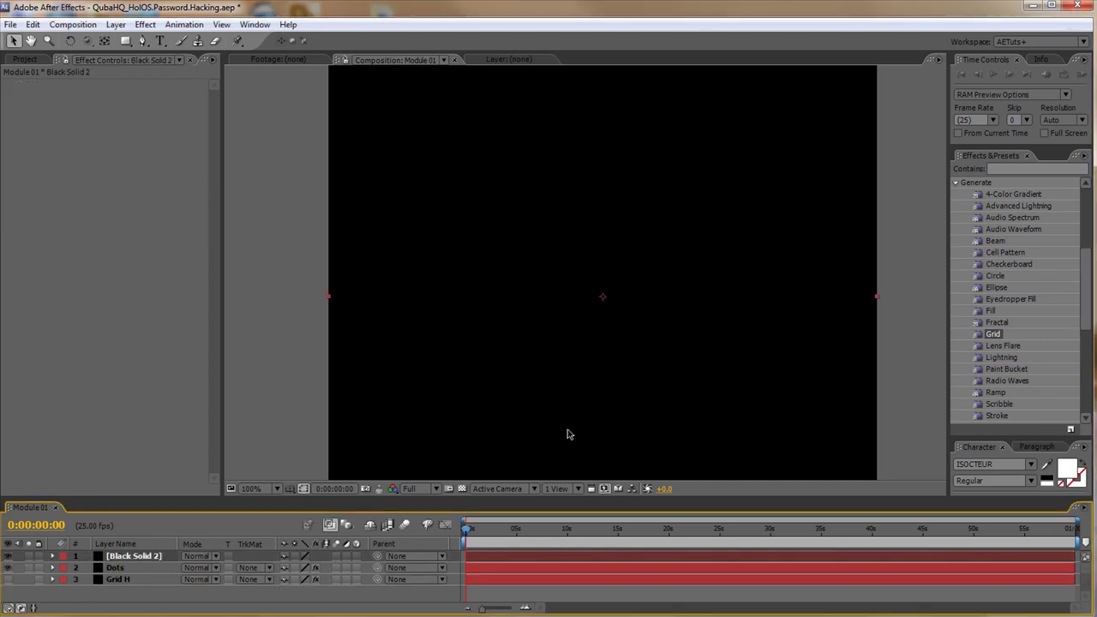
{"action": "key", "text": "Return"}
Name the solid Matte, apply the Circle effect, and set its mode to Stencil.
{"action": "type", "text": "Matte"}
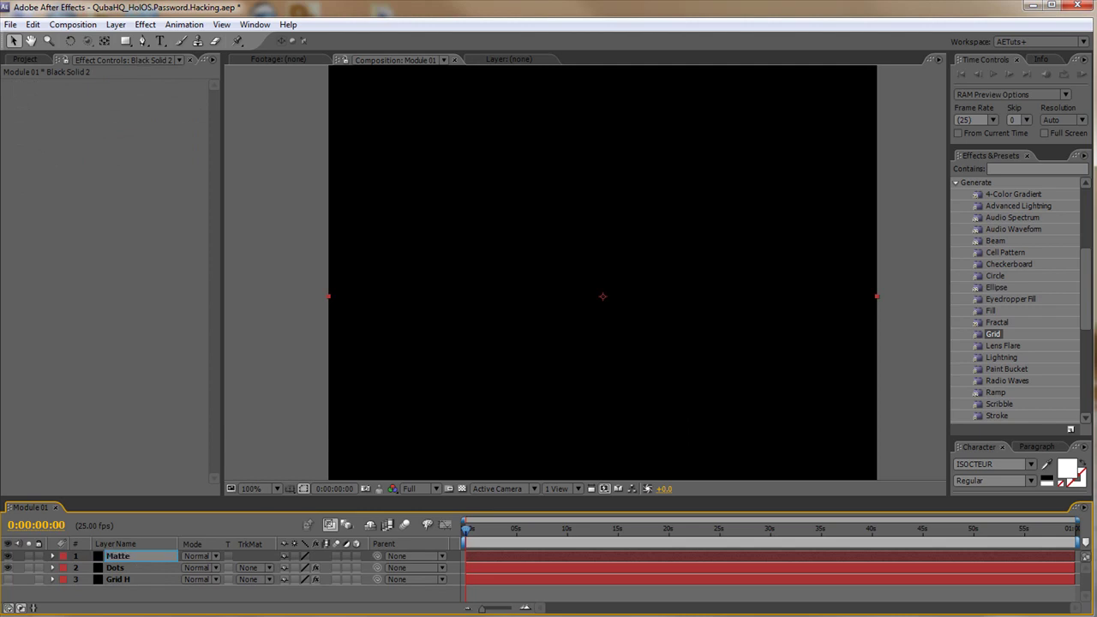
{"action": "key", "text": "Return"}
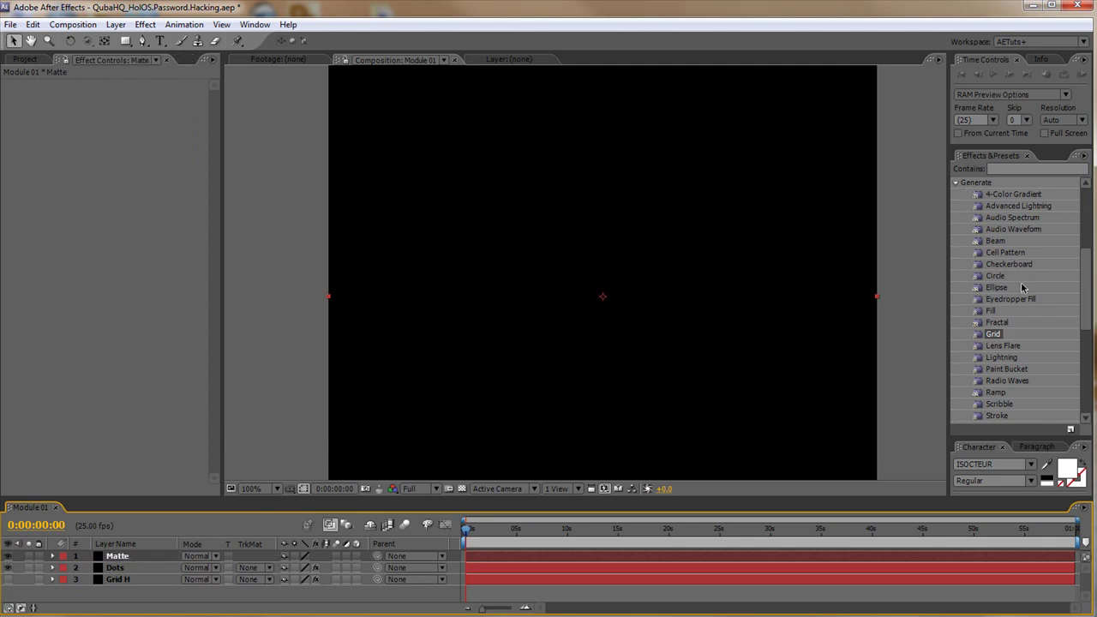
{"action": "left_click", "coordinate": [994, 277]}
{"action": "double_click", "coordinate": [994, 278]}
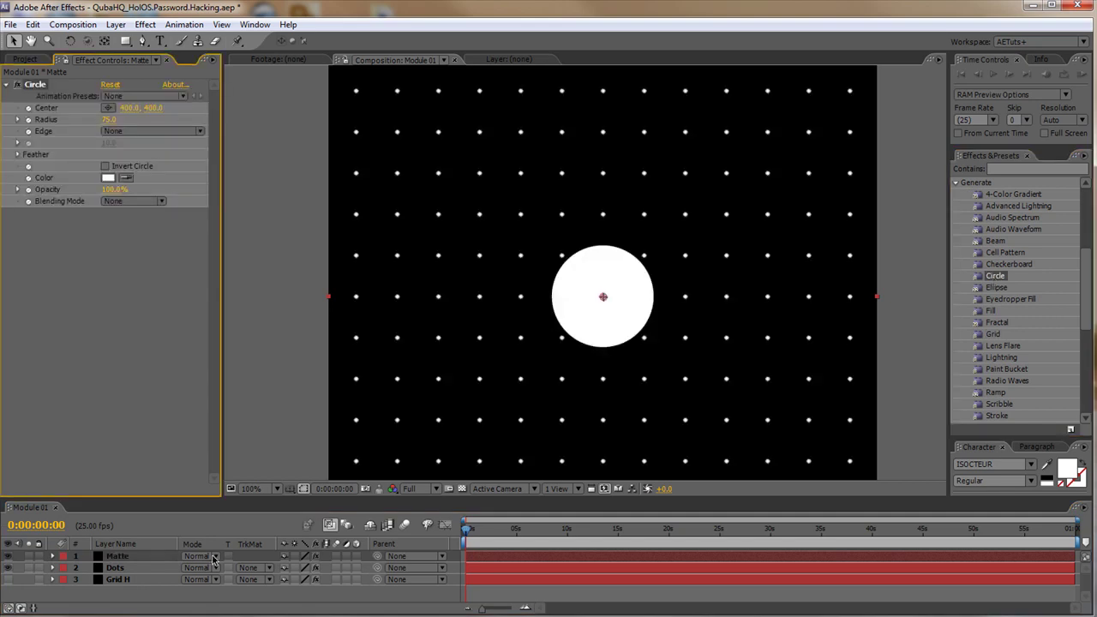
{"action": "left_click", "coordinate": [204, 558]}
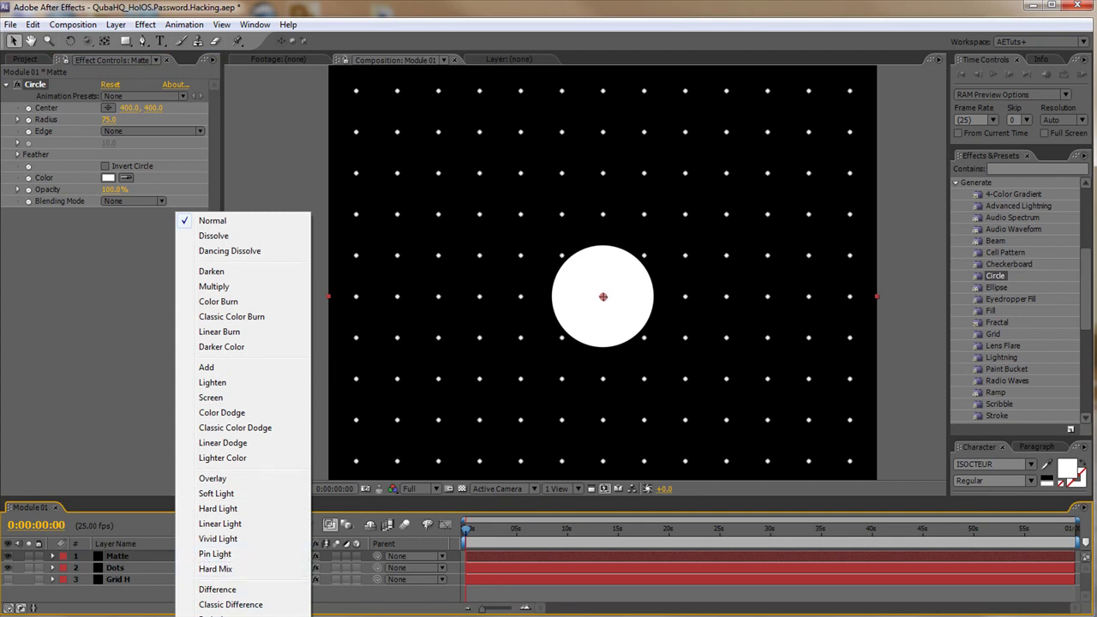
{"action": "left_click", "coordinate": [215, 616]}
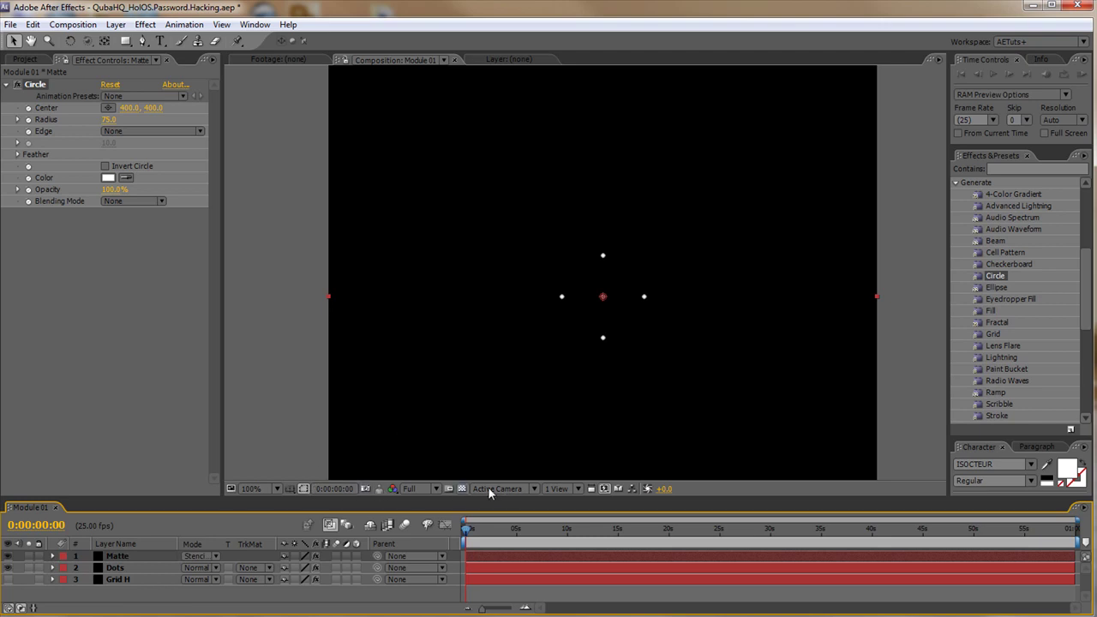
Turn on the transparency grid to see the dots revealed inside the circle.
{"action": "left_click", "coordinate": [462, 489]}
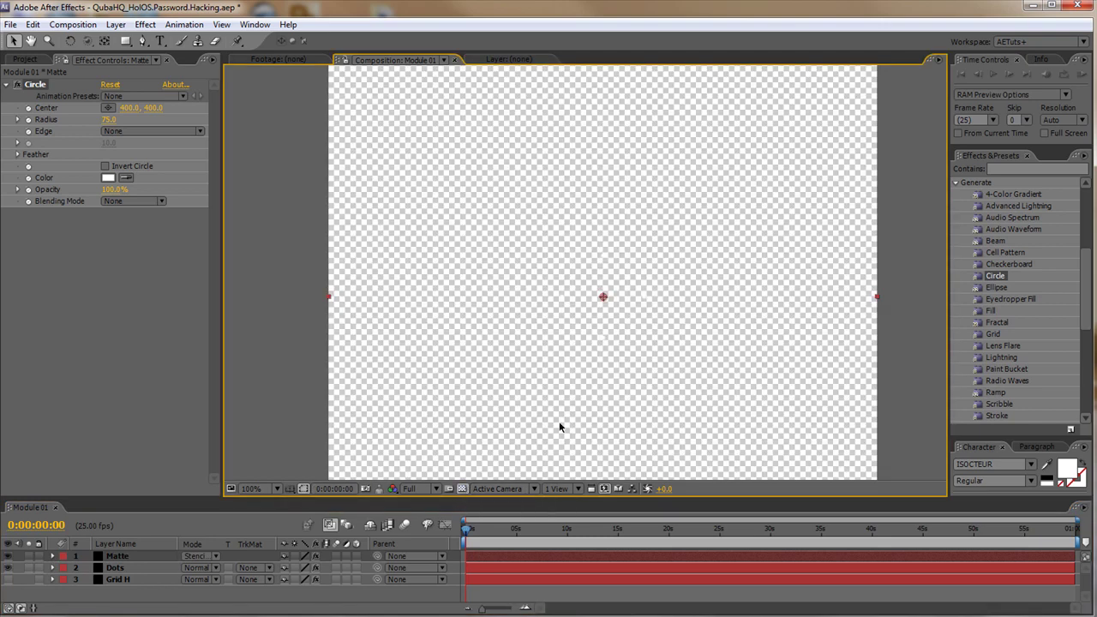
{"action": "scroll", "coordinate": [651, 318], "scroll_direction": "up", "scroll_amount": 4}
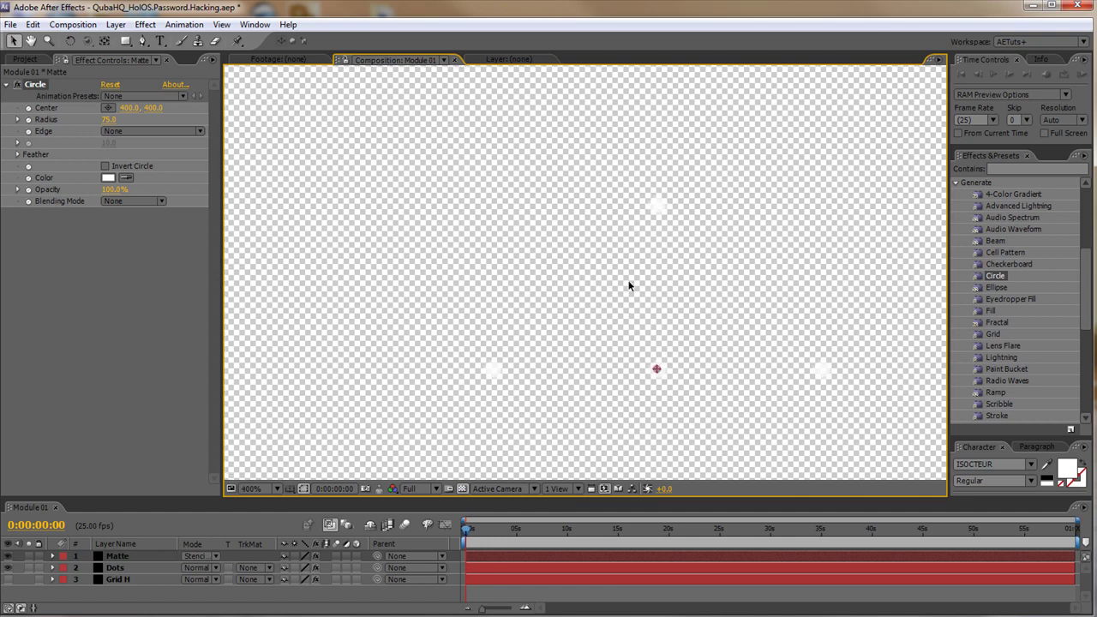
{"action": "scroll", "coordinate": [629, 287], "scroll_direction": "down", "scroll_amount": 2}
{"action": "scroll", "coordinate": [629, 286], "scroll_direction": "down", "scroll_amount": 2}
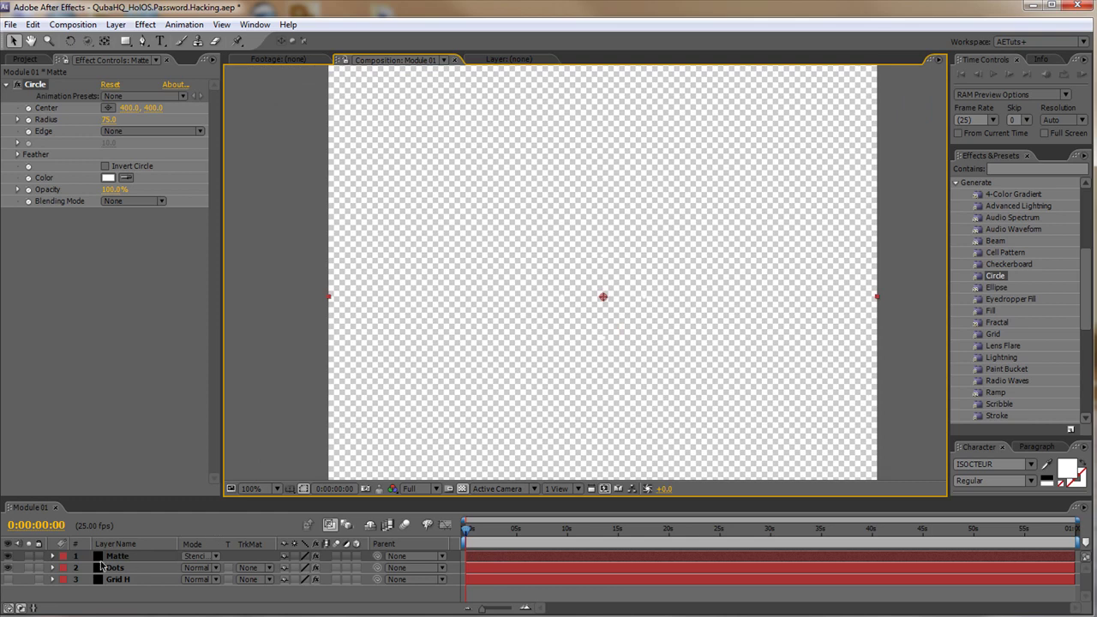
Give the Matte circle an outer feather of 100, with the transparency background turned off.
{"action": "left_click", "coordinate": [17, 157]}
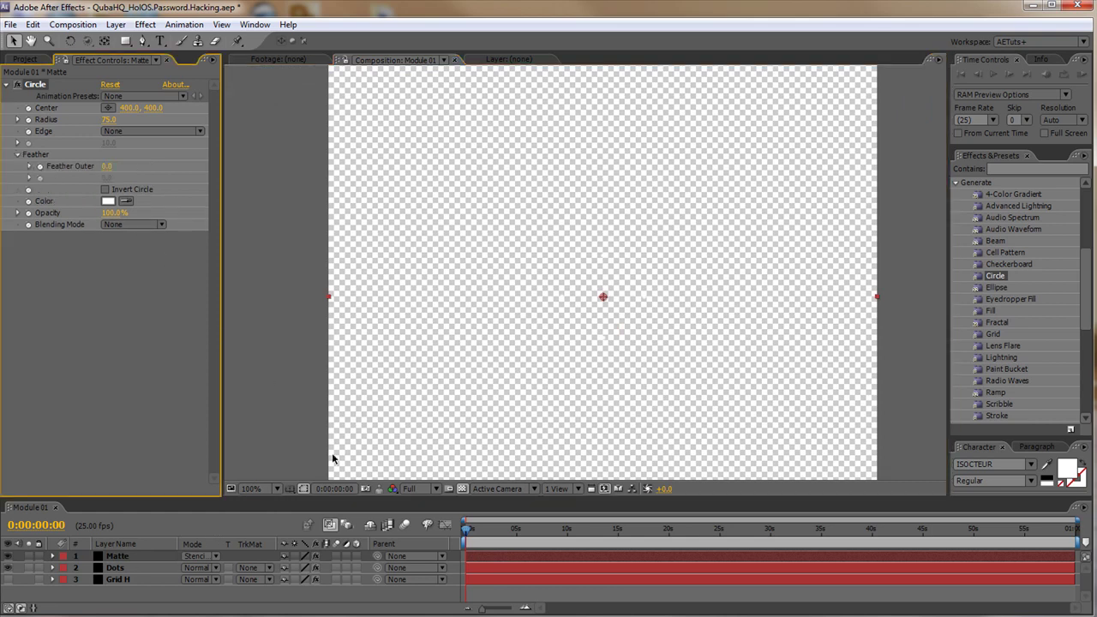
{"action": "left_click", "coordinate": [461, 489]}
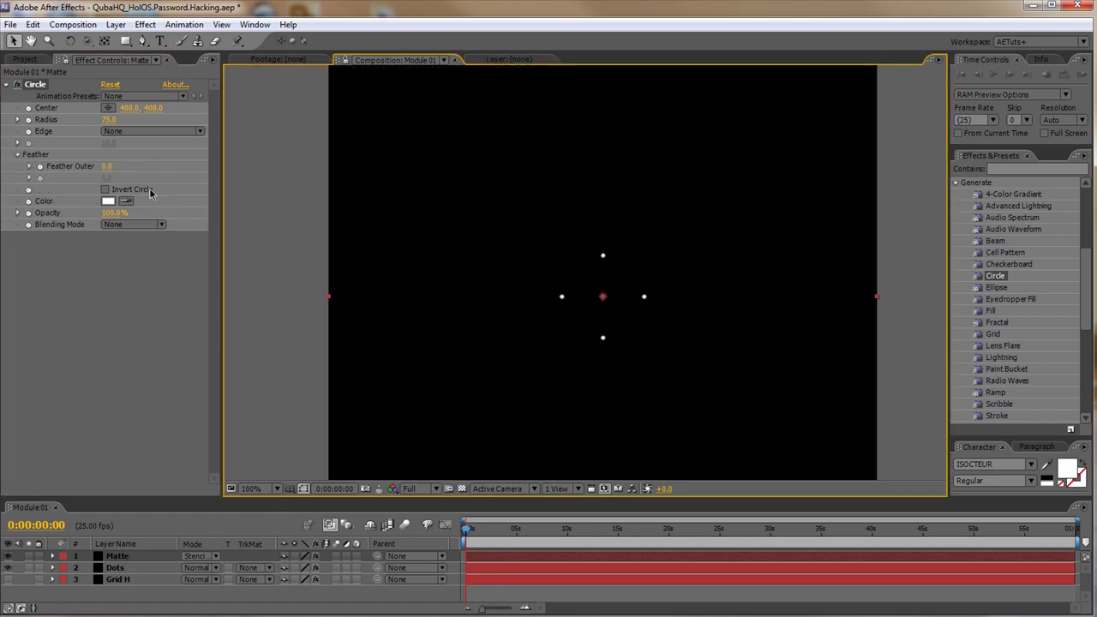
{"action": "mouse_move", "coordinate": [109, 167]}
{"action": "left_mouse_down"}
{"action": "mouse_move", "coordinate": [154, 167]}
{"action": "mouse_move", "coordinate": [109, 165]}
{"action": "left_mouse_up"}
{"action": "left_click", "coordinate": [109, 165]}
{"action": "type", "text": "100"}
{"action": "key", "text": "Return"}
Enlarge the Matte circle's radius to 332 so it covers most of the dots.
{"action": "left_click_drag", "start_coordinate": [110, 122], "coordinate": [135, 118]}
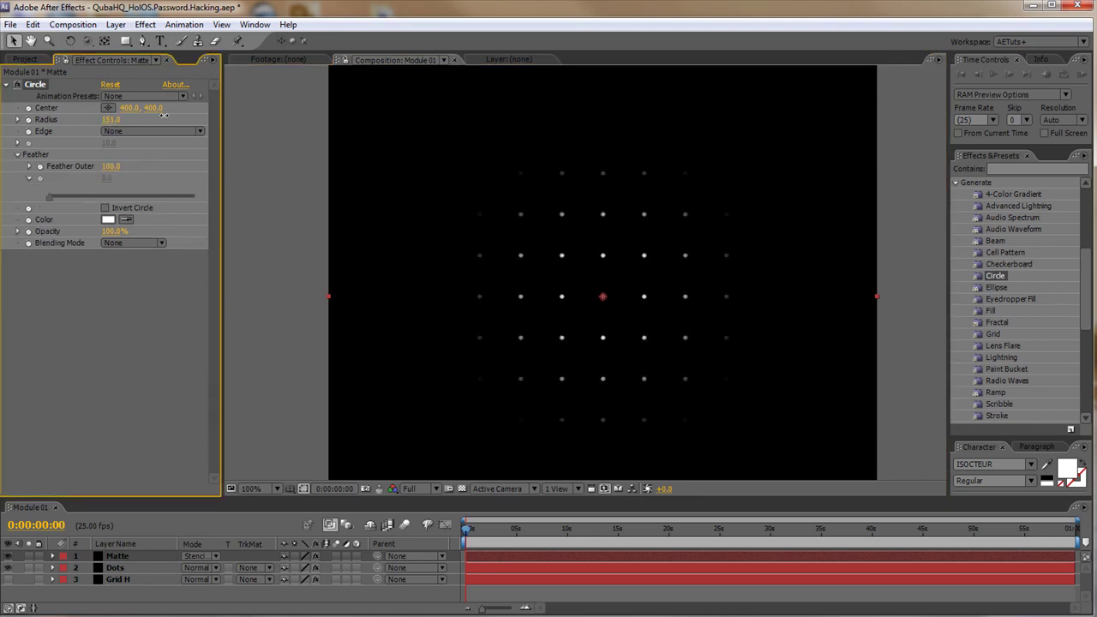
{"action": "left_click_drag", "start_coordinate": [231, 108], "coordinate": [272, 104]}
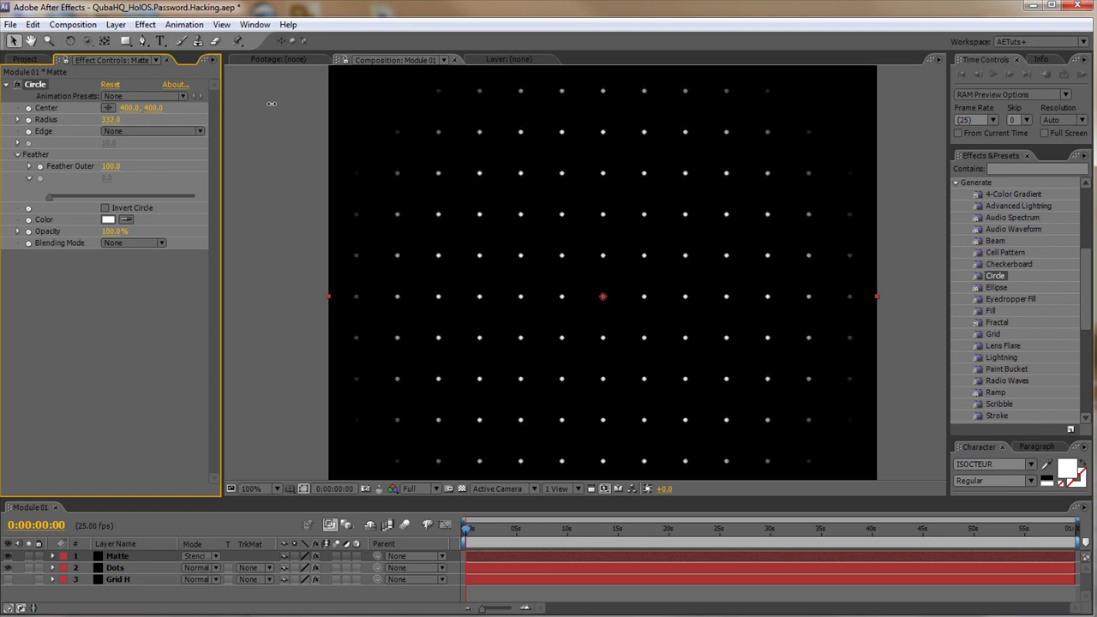
{"action": "key", "text": "h"}
{"action": "left_click_drag", "start_coordinate": [764, 216], "coordinate": [757, 298]}
{"action": "key", "text": "v"}
{"action": "left_click_drag", "start_coordinate": [606, 311], "coordinate": [627, 218]}
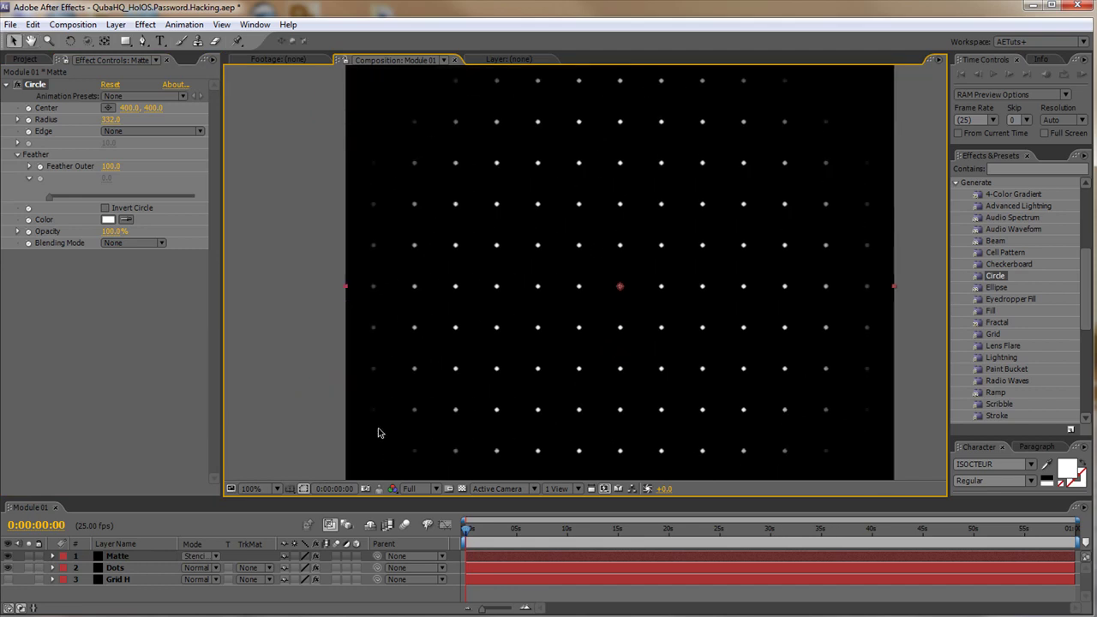
Make the Grid H horizontal lines visible again and recentre the view.
{"action": "left_click", "coordinate": [9, 581]}
{"action": "key", "text": "h"}
{"action": "left_click_drag", "start_coordinate": [660, 308], "coordinate": [671, 332]}
{"action": "key", "text": "v"}
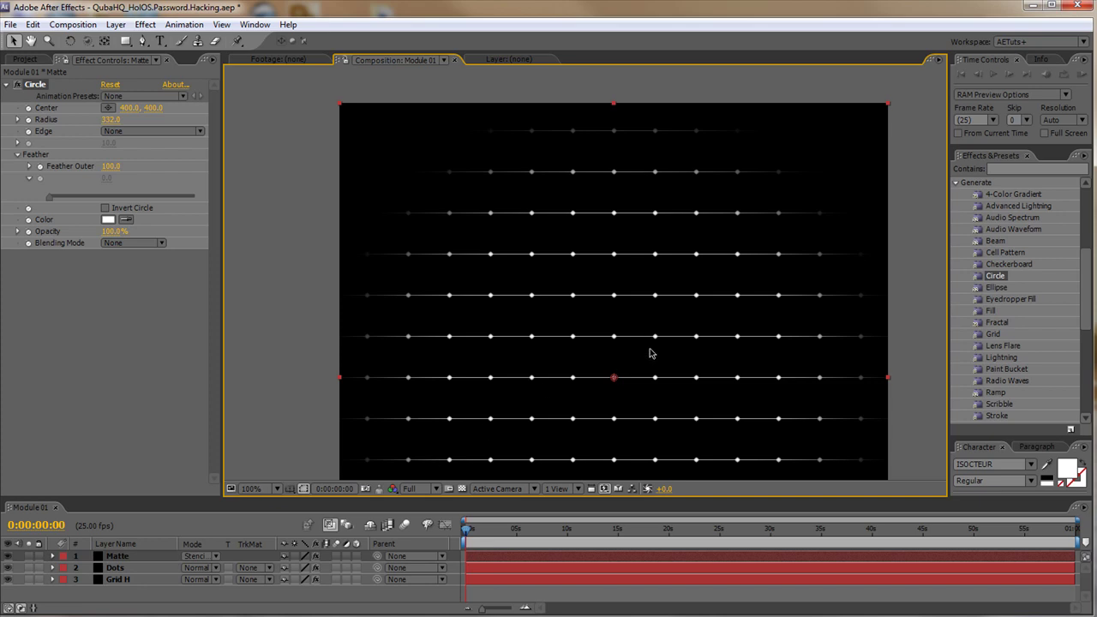
Save the project, hide Grid H, and set the Matte circle radius to 0.
{"action": "key", "text": "ctrl+s"}
{"action": "left_click", "coordinate": [9, 579]}
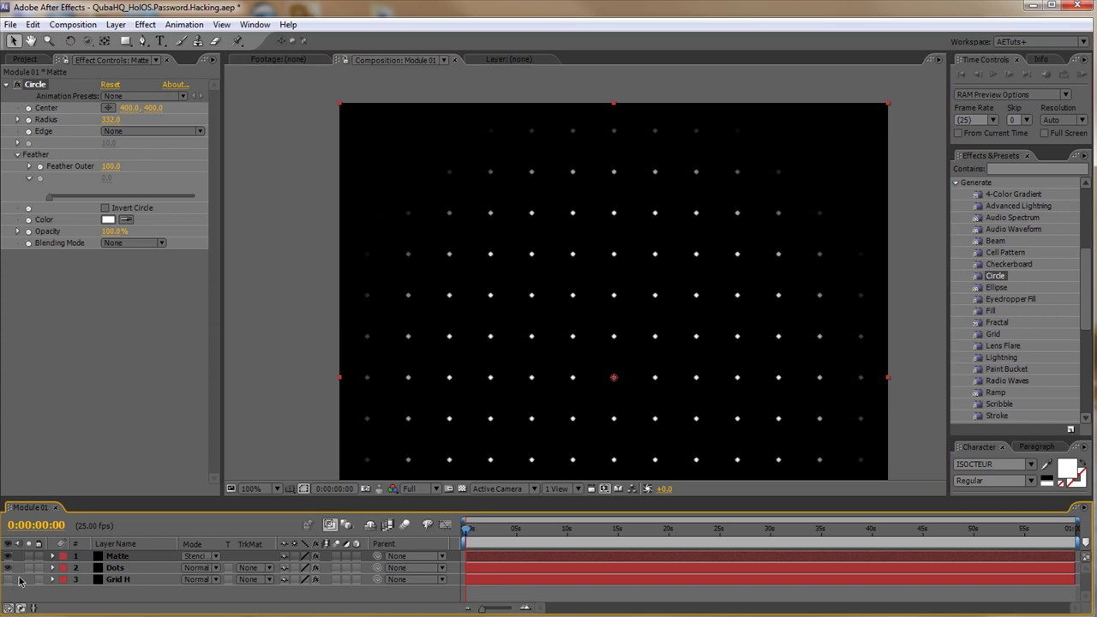
{"action": "left_click", "coordinate": [118, 556]}
{"action": "left_click", "coordinate": [108, 120]}
{"action": "type", "text": "0"}
{"action": "key", "text": "Return"}
Keyframe the Matte radius growing from 0 to 330 by frame 20, then preview it.
{"action": "left_click", "coordinate": [29, 119]}
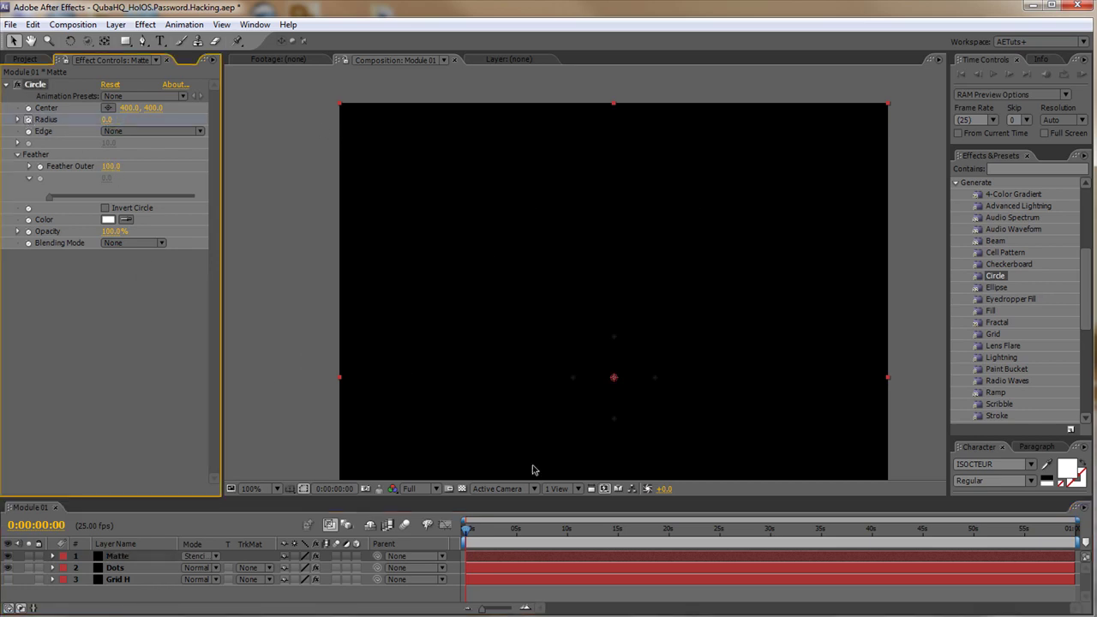
{"action": "key", "text": "shift+Page_Down"}
{"action": "key", "text": "shift+Page_Down"}
{"action": "left_click_drag", "start_coordinate": [482, 608], "coordinate": [508, 609]}
{"action": "key", "text": "u"}
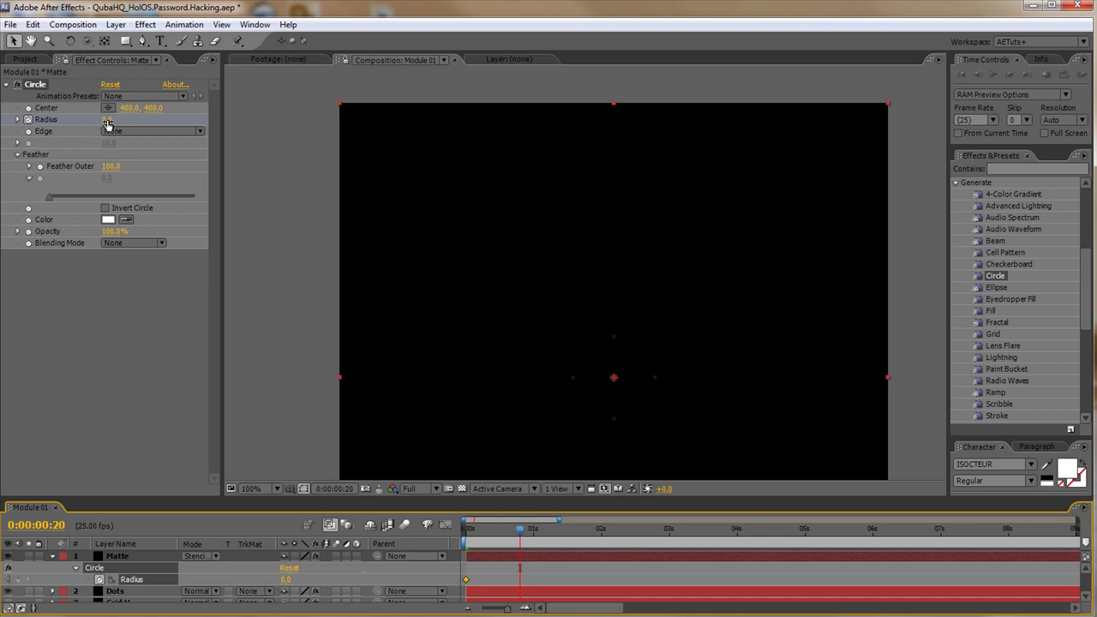
{"action": "left_click_drag", "start_coordinate": [107, 119], "coordinate": [212, 121]}
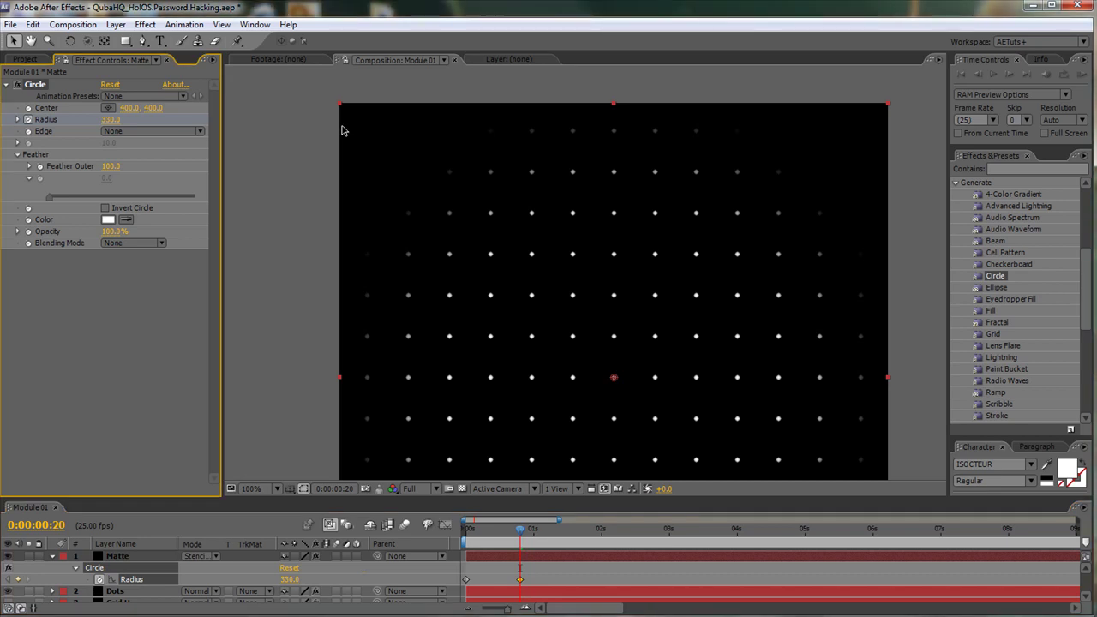
{"action": "left_click", "coordinate": [52, 555]}
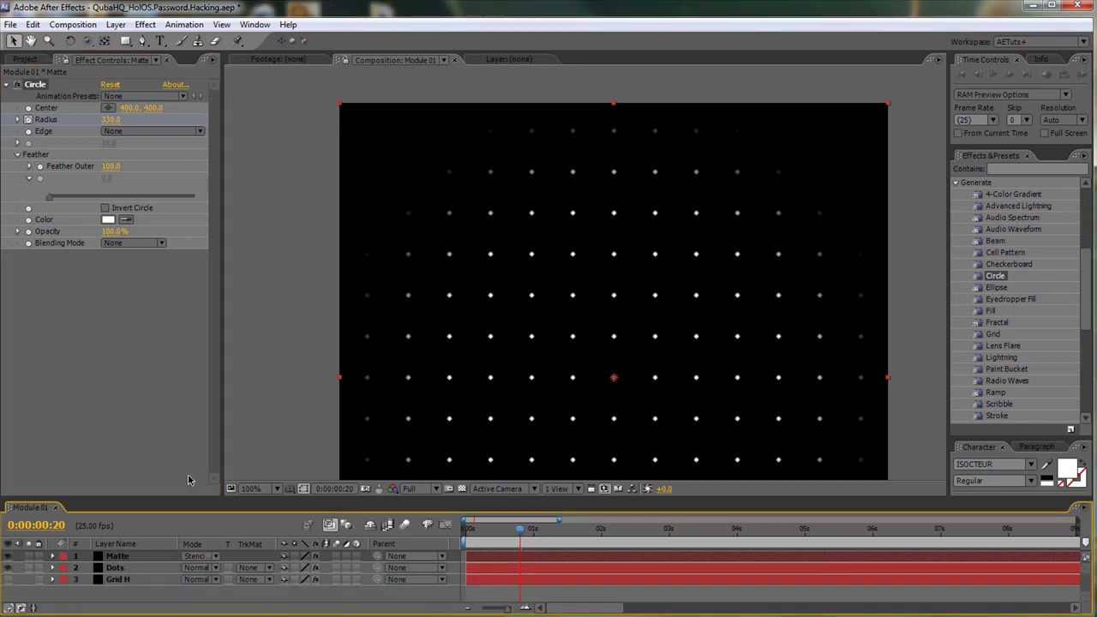
{"action": "left_click", "coordinate": [586, 537]}
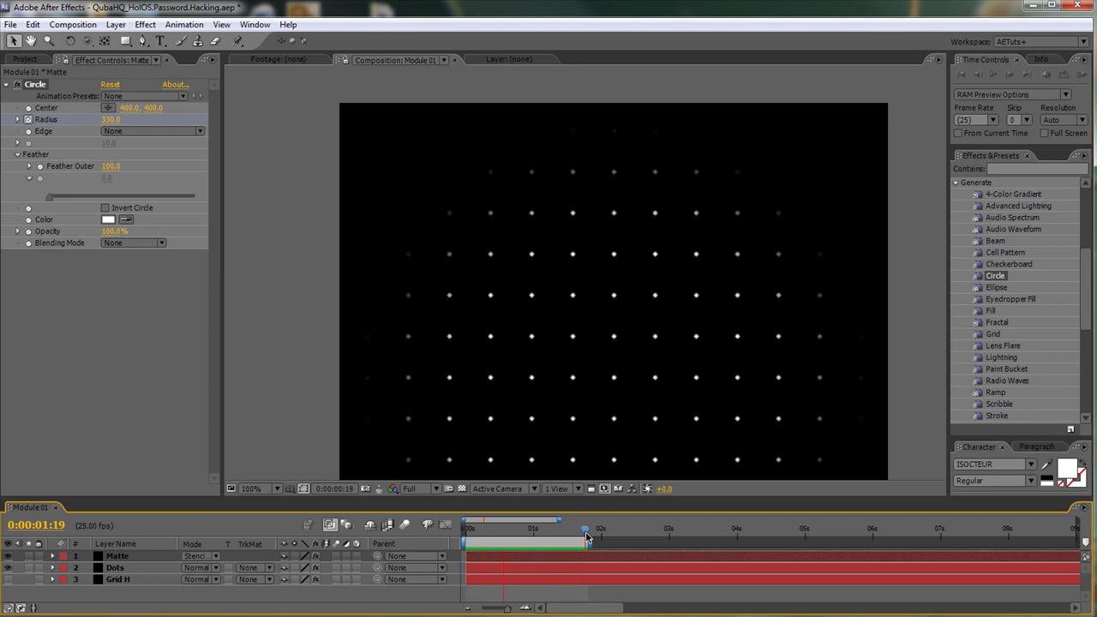
{"action": "left_click", "coordinate": [587, 537]}
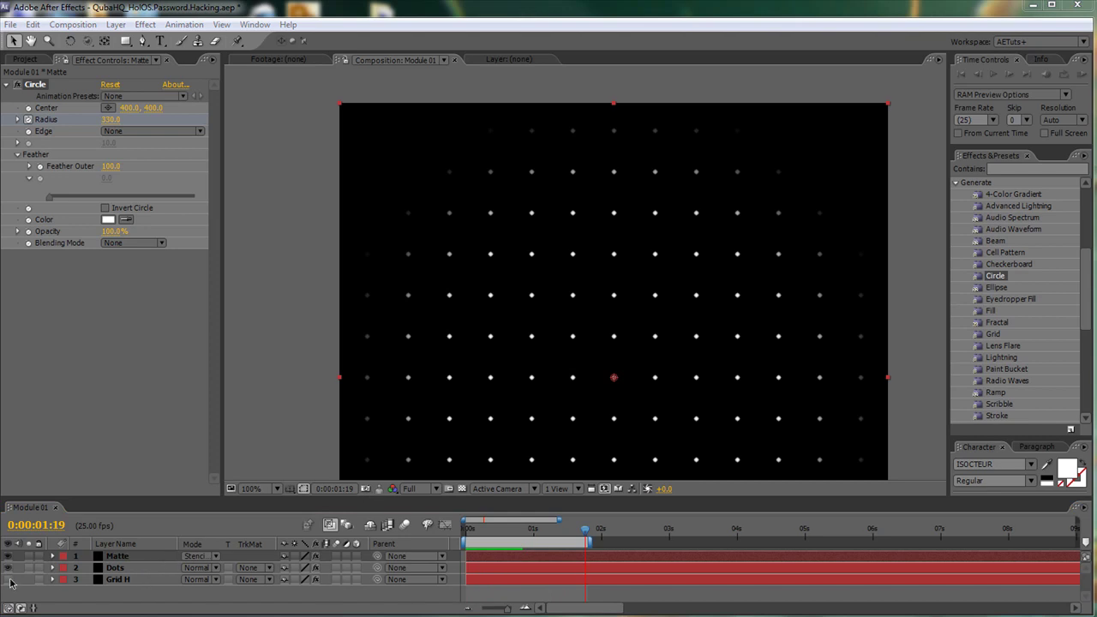
Show and select Grid H, and apply the Transition > Linear Wipe effect to it.
{"action": "left_click", "coordinate": [9, 580]}
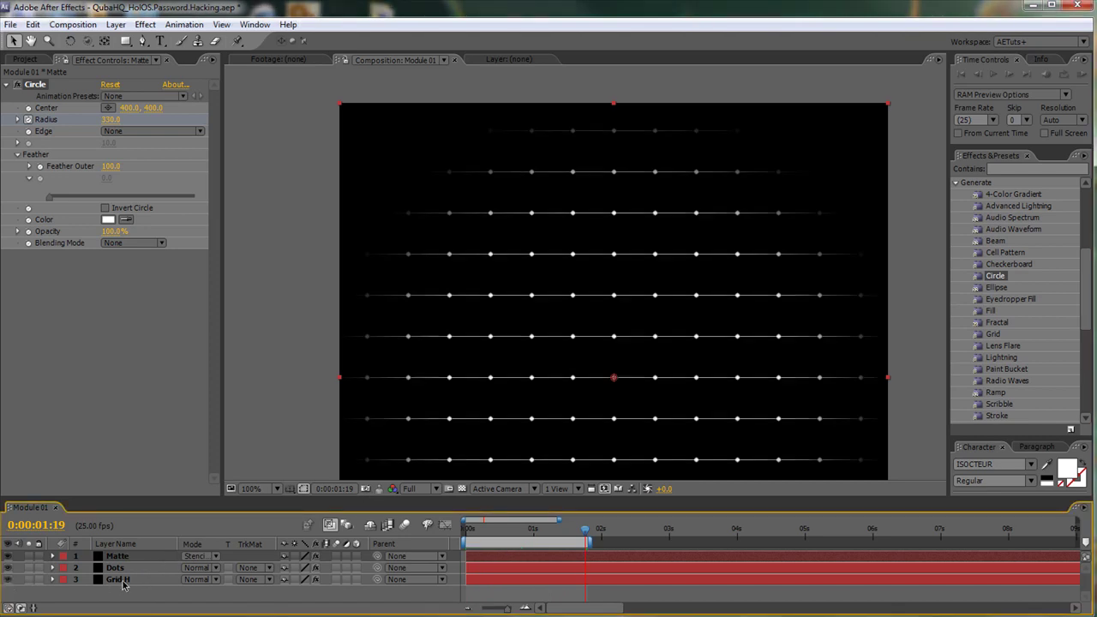
{"action": "left_click", "coordinate": [123, 581]}
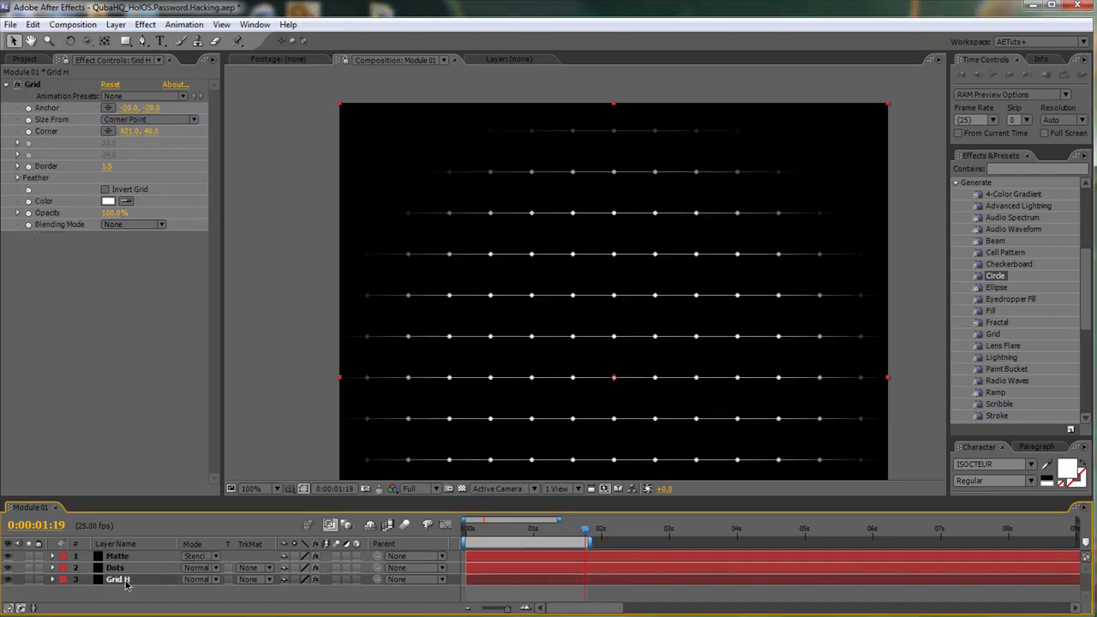
{"action": "left_click", "coordinate": [956, 184]}
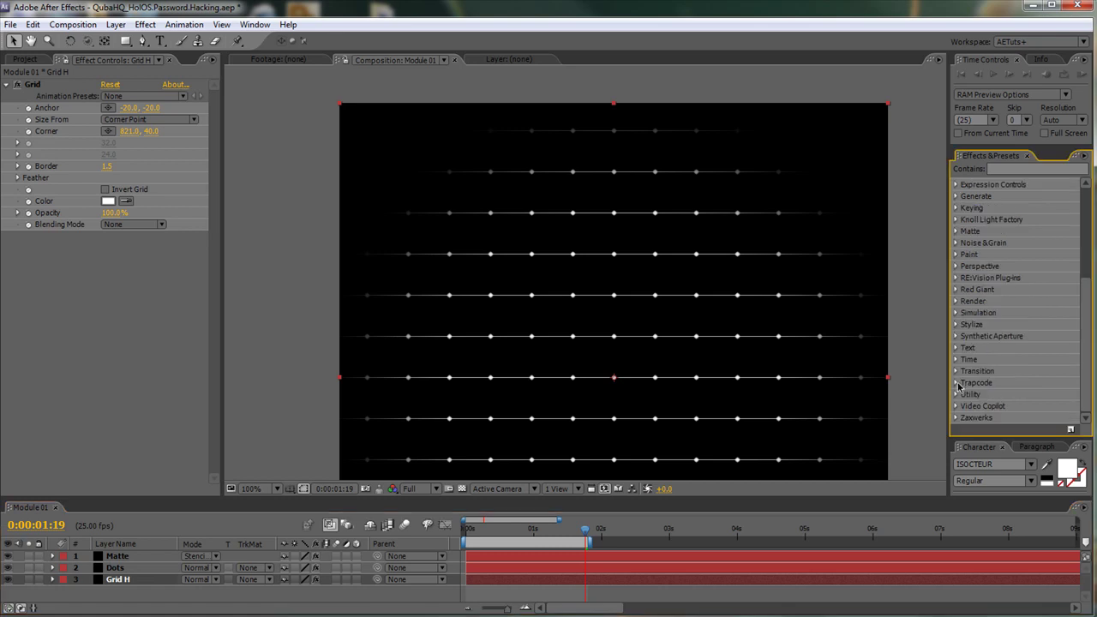
{"action": "left_click", "coordinate": [956, 373]}
{"action": "scroll", "coordinate": [1092, 327], "scroll_direction": "down", "scroll_amount": 1}
{"action": "scroll", "coordinate": [1087, 337], "scroll_direction": "down", "scroll_amount": 2}
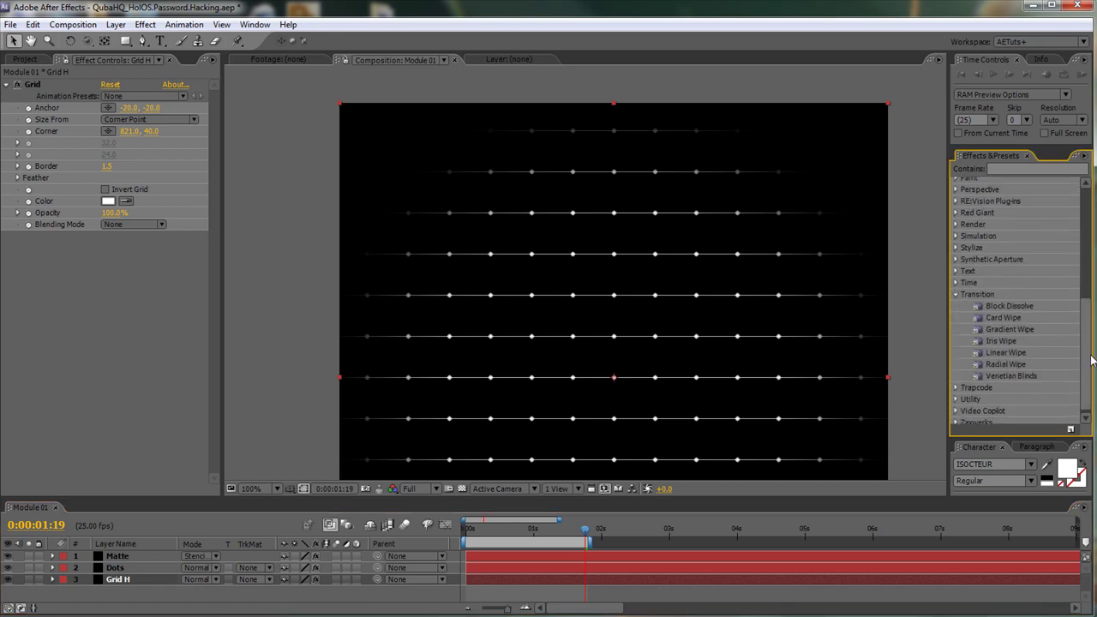
{"action": "double_click", "coordinate": [1007, 348]}
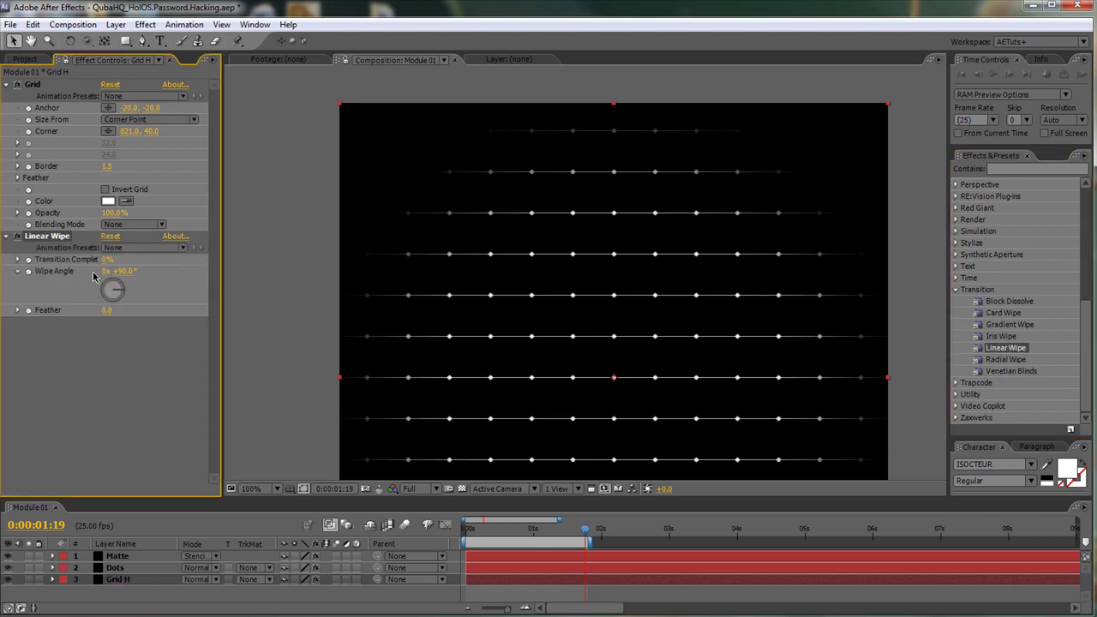
Set Grid H's Linear Wipe to a 234° angle with feather 67.
{"action": "left_click_drag", "start_coordinate": [115, 262], "coordinate": [146, 271]}
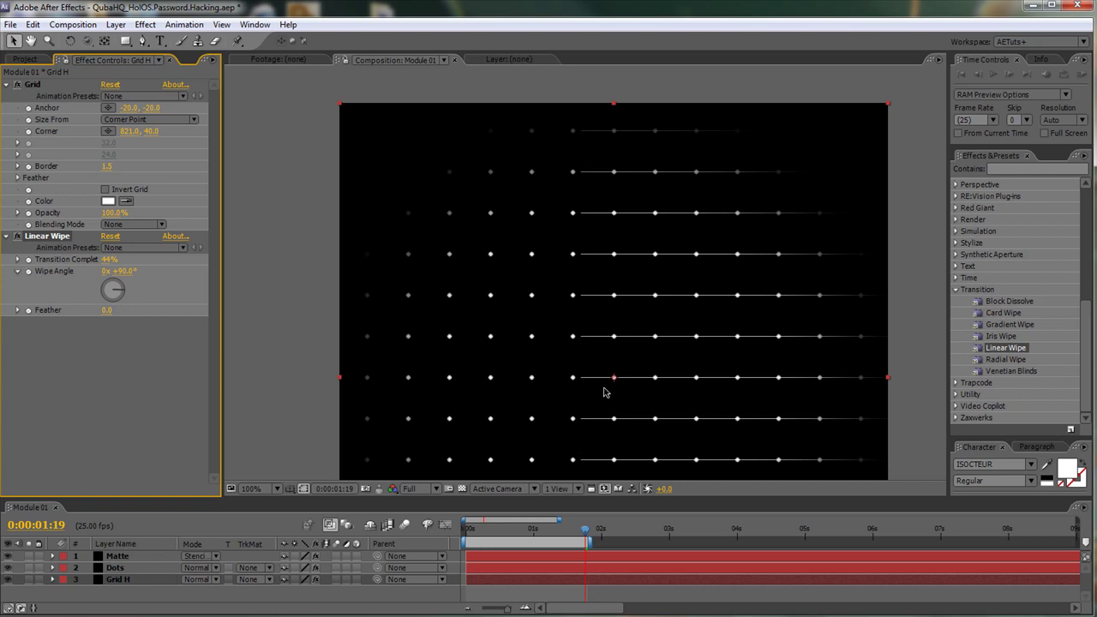
{"action": "left_click_drag", "start_coordinate": [596, 499], "coordinate": [596, 521]}
{"action": "key", "text": "space"}
{"action": "left_click_drag", "start_coordinate": [631, 402], "coordinate": [627, 303]}
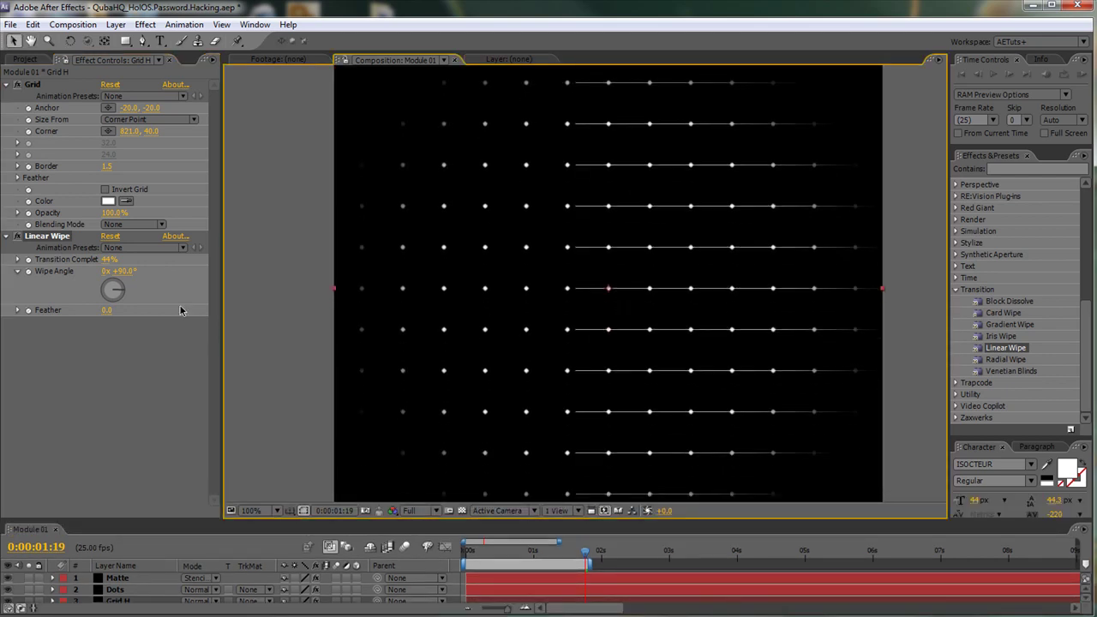
{"action": "left_click_drag", "start_coordinate": [121, 293], "coordinate": [79, 310]}
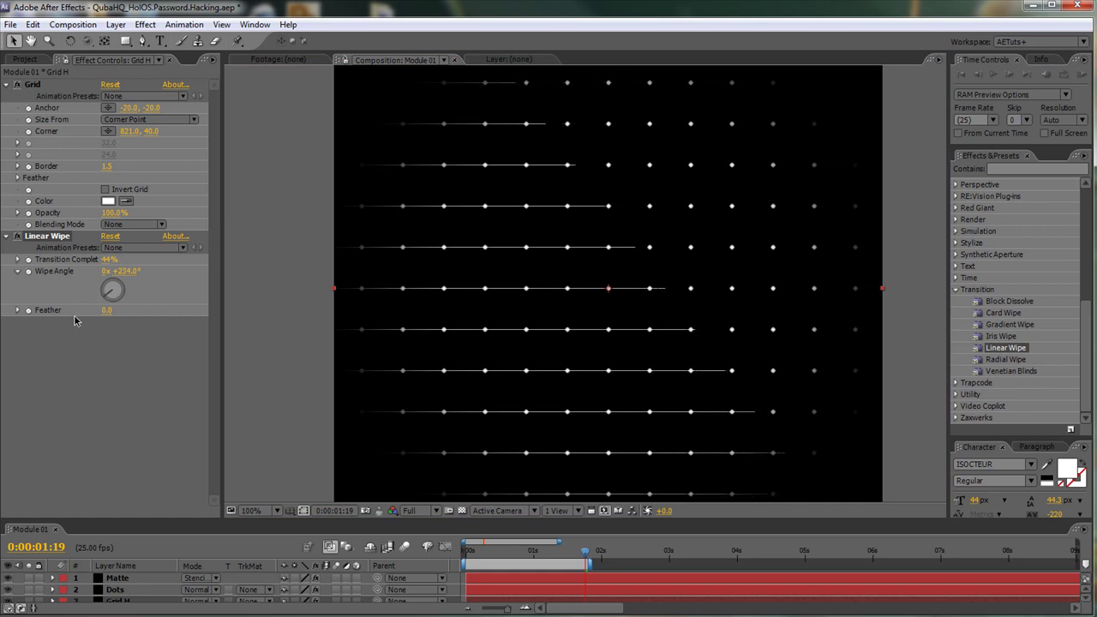
{"action": "left_click", "coordinate": [71, 323]}
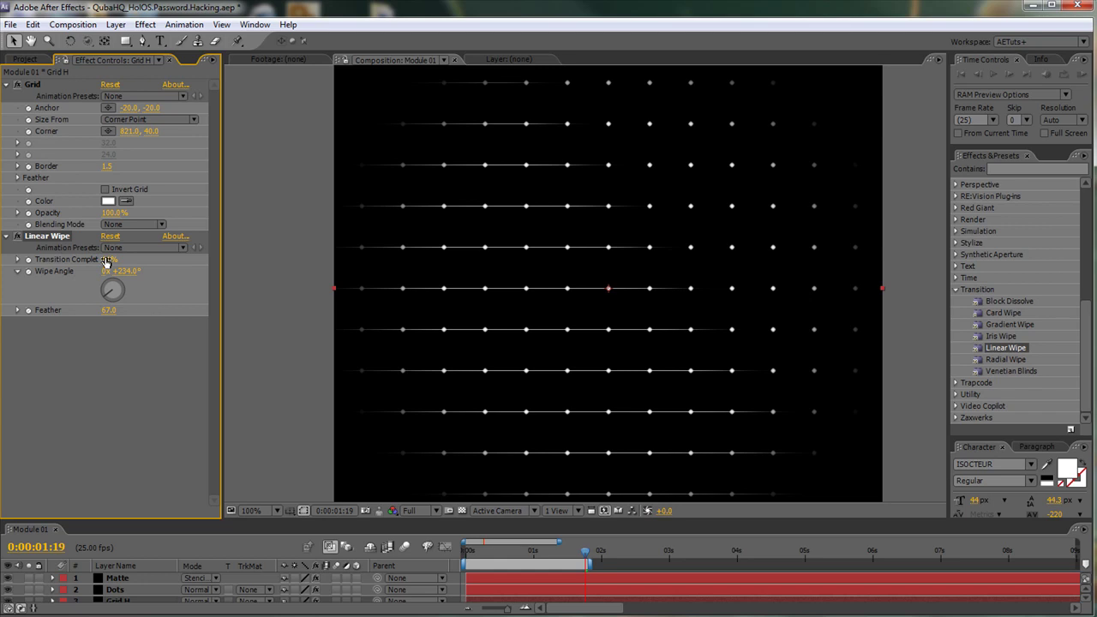
{"action": "left_click_drag", "start_coordinate": [107, 259], "coordinate": [187, 259]}
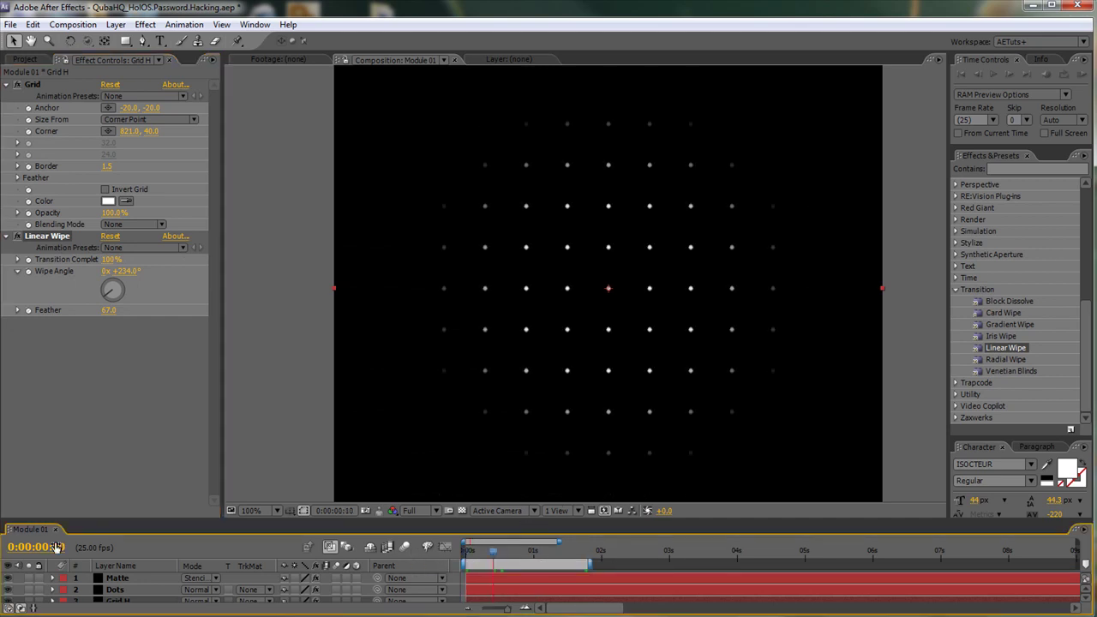
Keyframe Transition Completion from 100% at 0:00:00:10 to 0% at 0:00:01:05, then preview.
{"action": "left_click", "coordinate": [28, 260]}
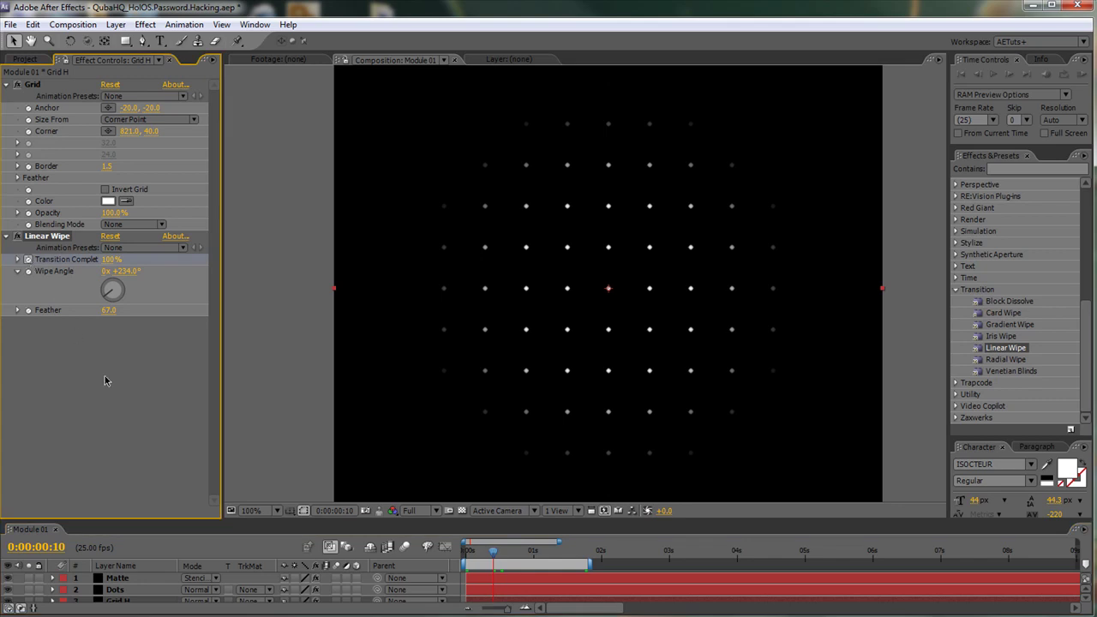
{"action": "key", "text": "shift+Page_Down"}
{"action": "key", "text": "shift+Page_Down"}
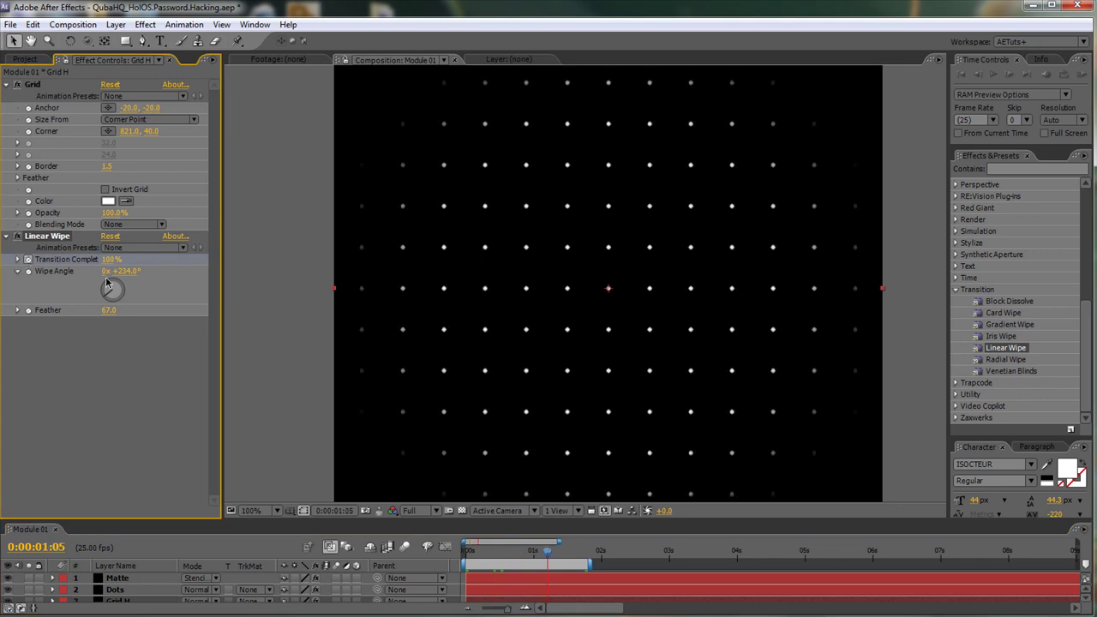
{"action": "left_click_drag", "start_coordinate": [109, 258], "coordinate": [3, 262]}
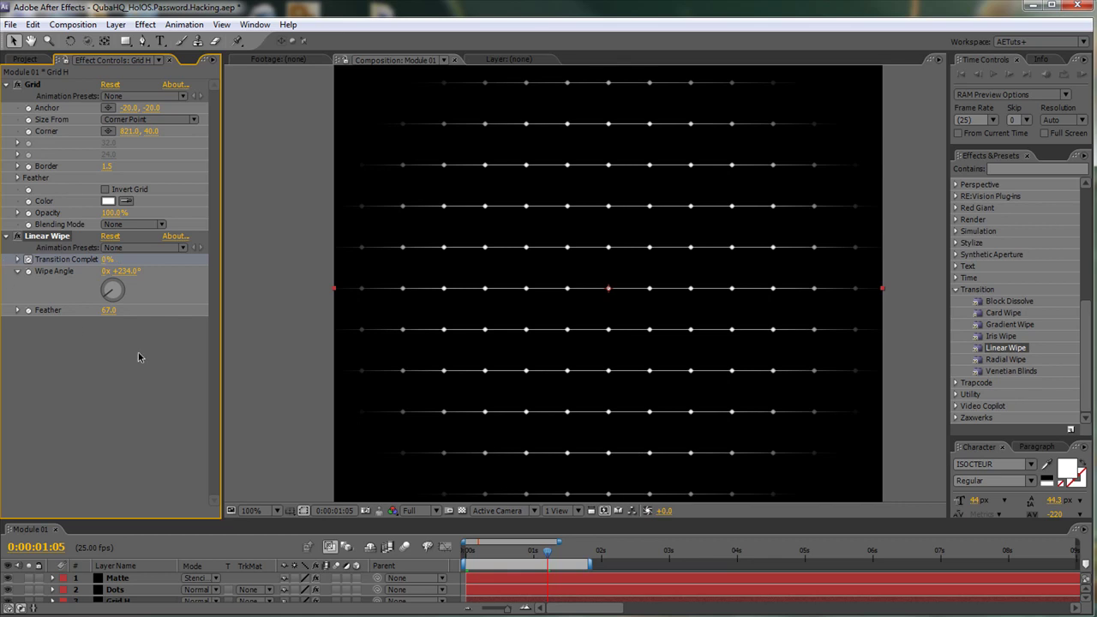
{"action": "key", "text": "KP_0"}
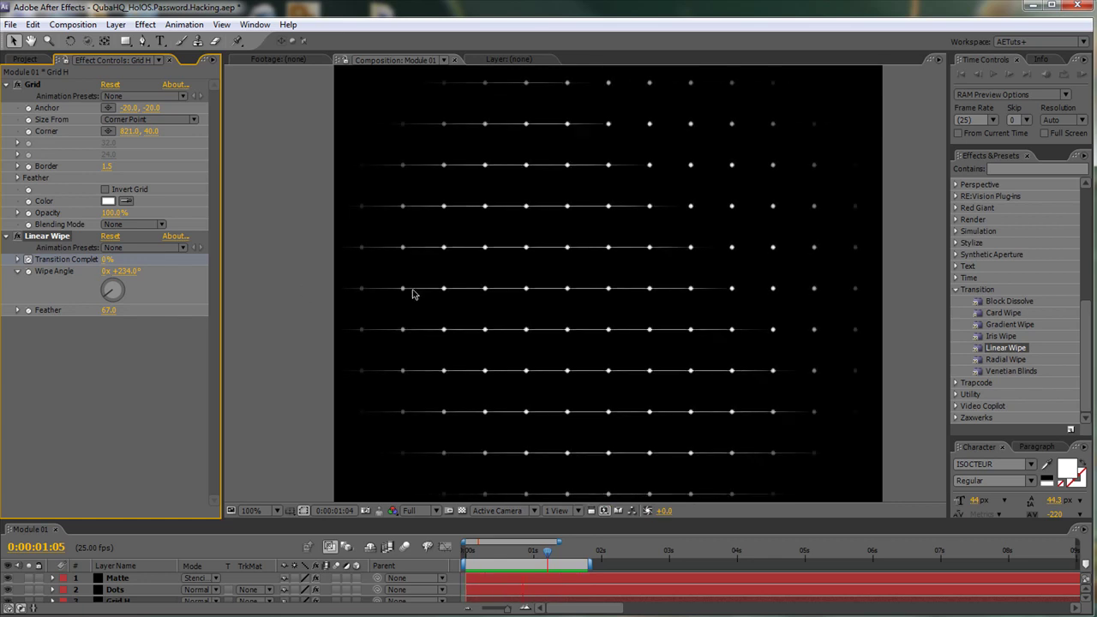
Duplicate the Grid H layer and name the copy Grid V.
{"action": "key", "text": "space"}
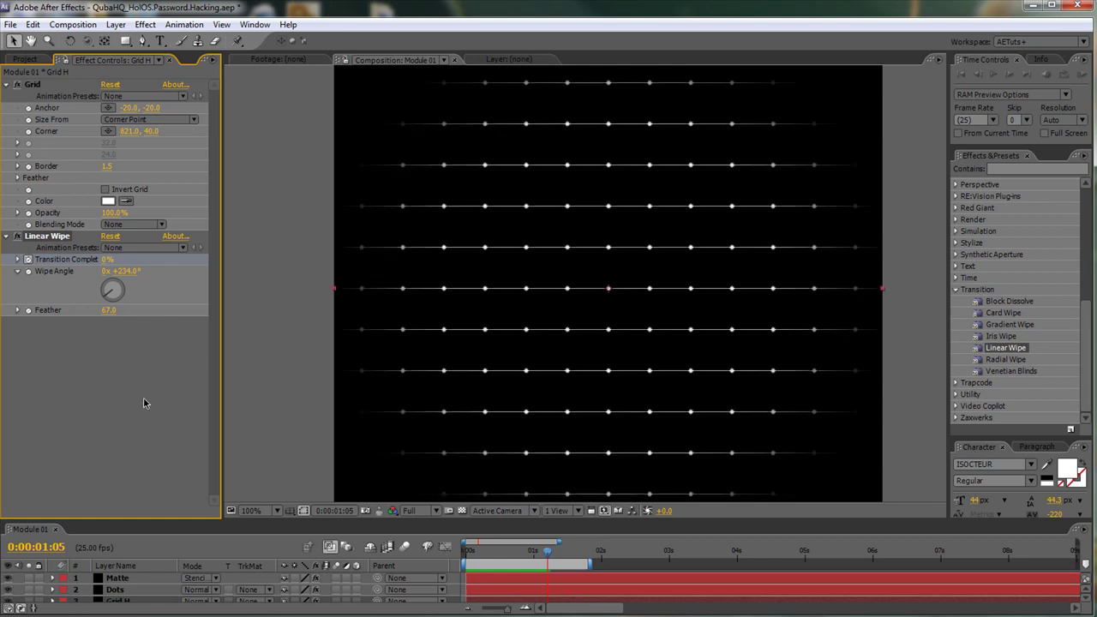
{"action": "left_click_drag", "start_coordinate": [197, 520], "coordinate": [200, 409]}
{"action": "left_click", "coordinate": [120, 493]}
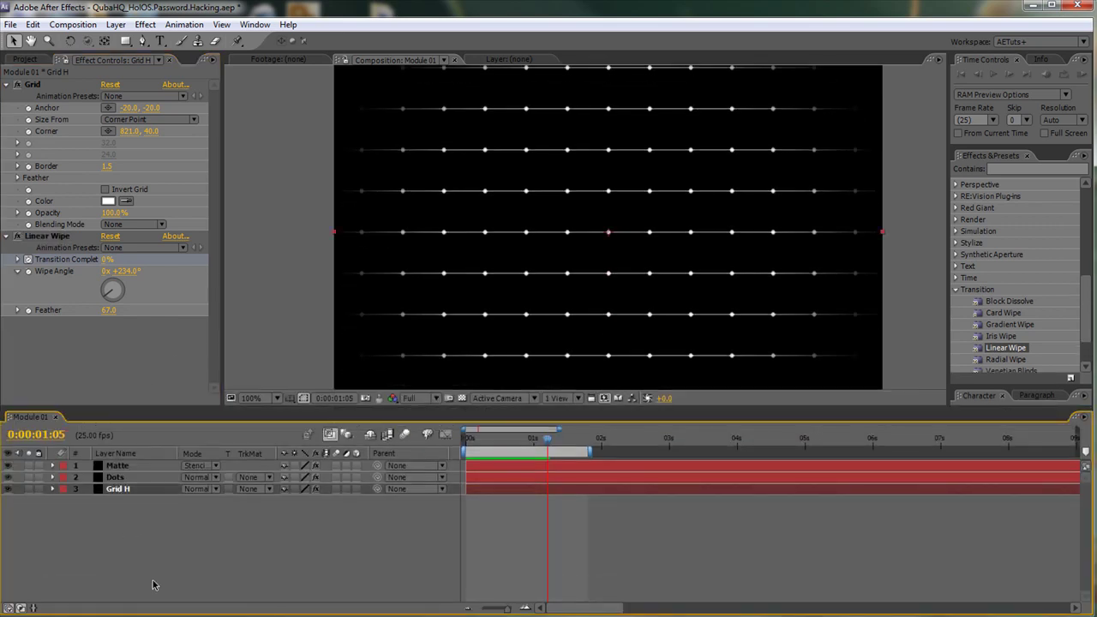
{"action": "key", "text": "ctrl+d"}
{"action": "key", "text": "Return"}
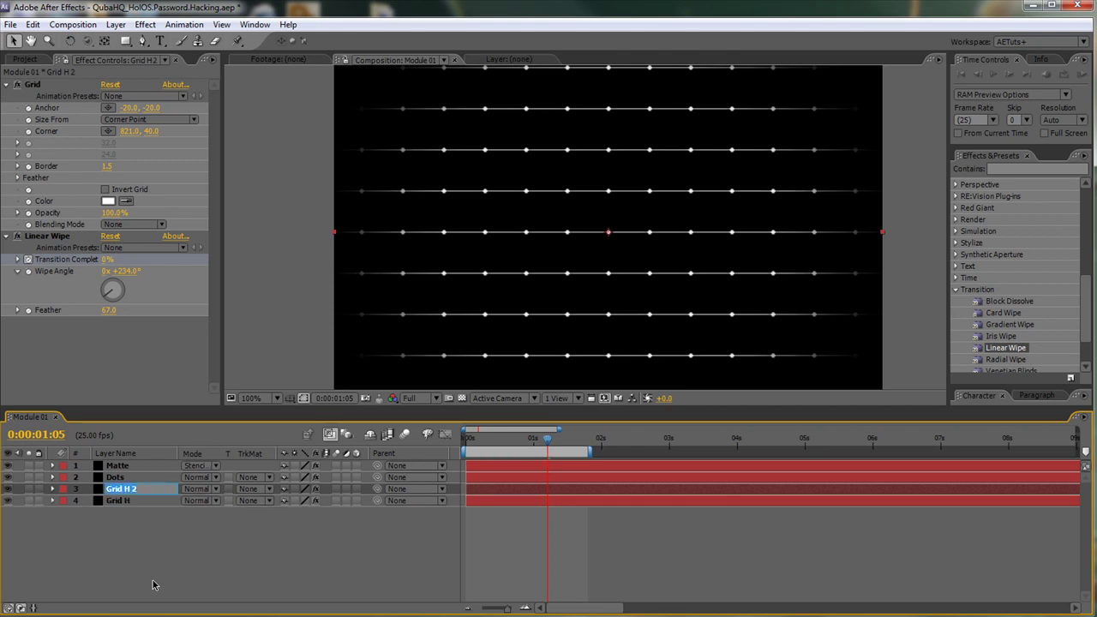
{"action": "type", "text": "Grid V"}
{"action": "key", "text": "Return"}
Rotate Grid V by -90° so its lines run vertically.
{"action": "key", "text": "r"}
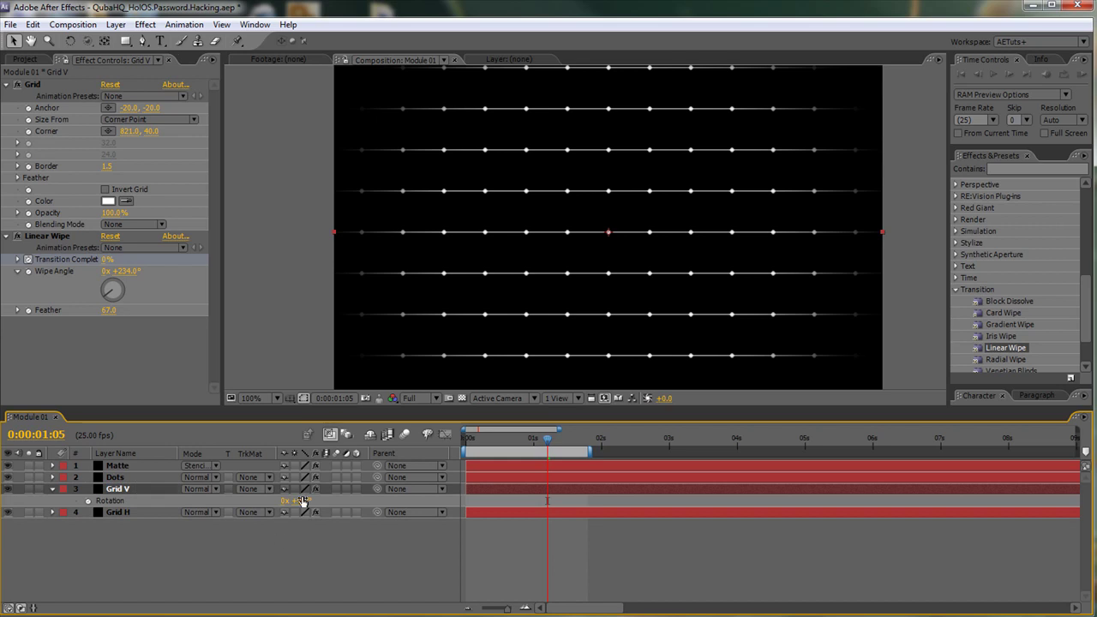
{"action": "mouse_move", "coordinate": [300, 500]}
{"action": "left_mouse_down"}
{"action": "mouse_move", "coordinate": [343, 501]}
{"action": "mouse_move", "coordinate": [309, 500]}
{"action": "left_mouse_up"}
{"action": "type", "text": "-90"}
{"action": "key", "text": "Return"}
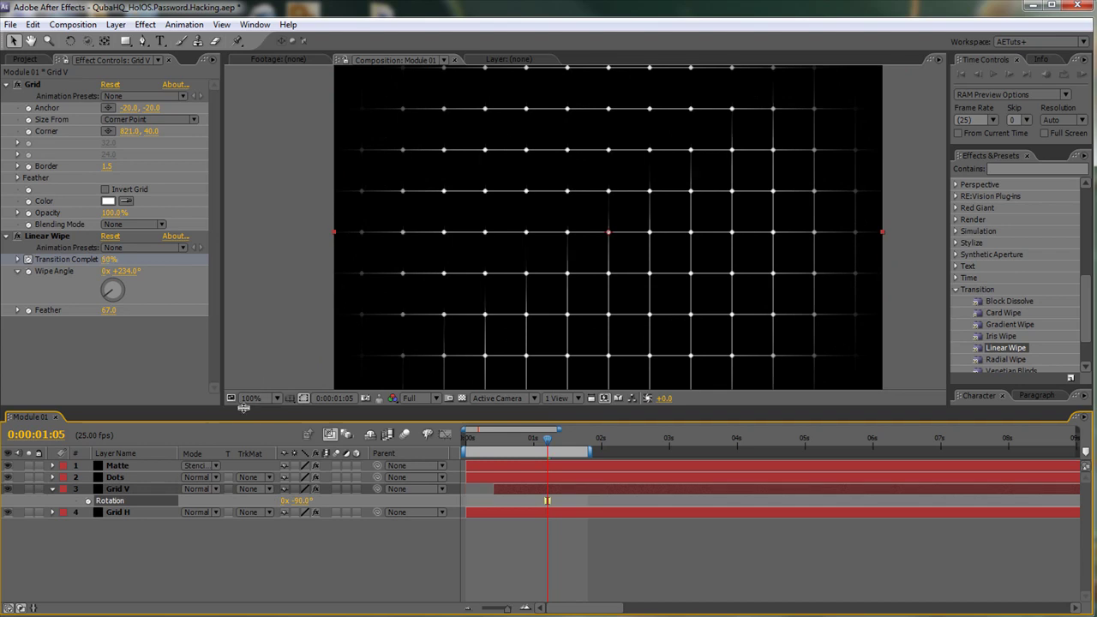
Set Grid V's wipe completion to 50% and its Wipe Angle to -45°.
{"action": "left_click_drag", "start_coordinate": [241, 407], "coordinate": [251, 603]}
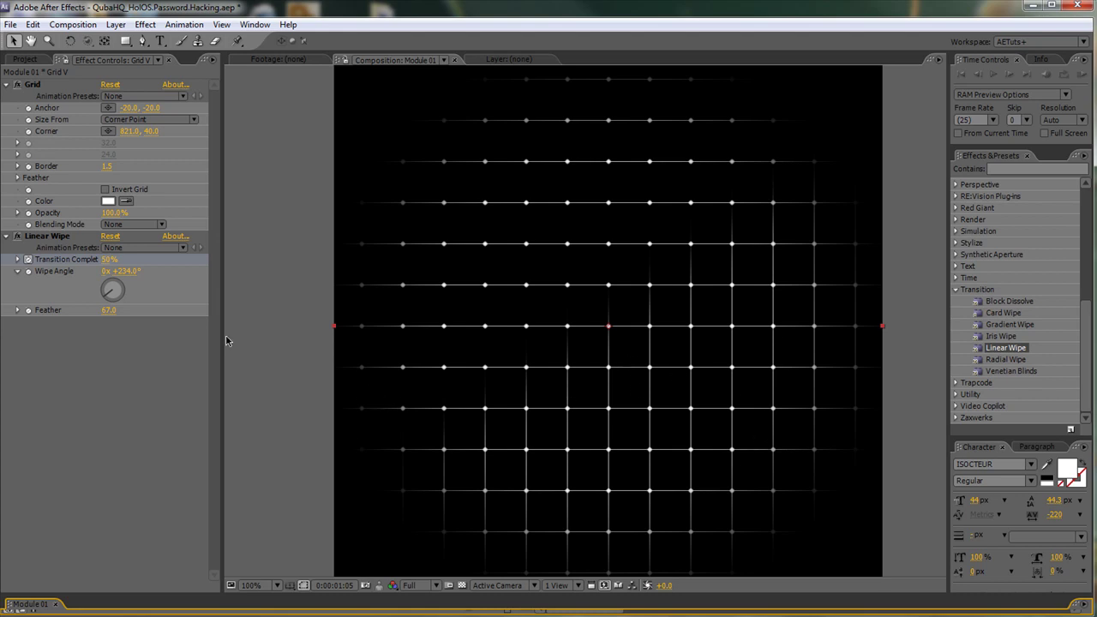
{"action": "left_click_drag", "start_coordinate": [111, 297], "coordinate": [94, 269]}
{"action": "left_click", "coordinate": [120, 271]}
{"action": "key", "text": "Return"}
{"action": "key", "text": "ctrl+Down"}
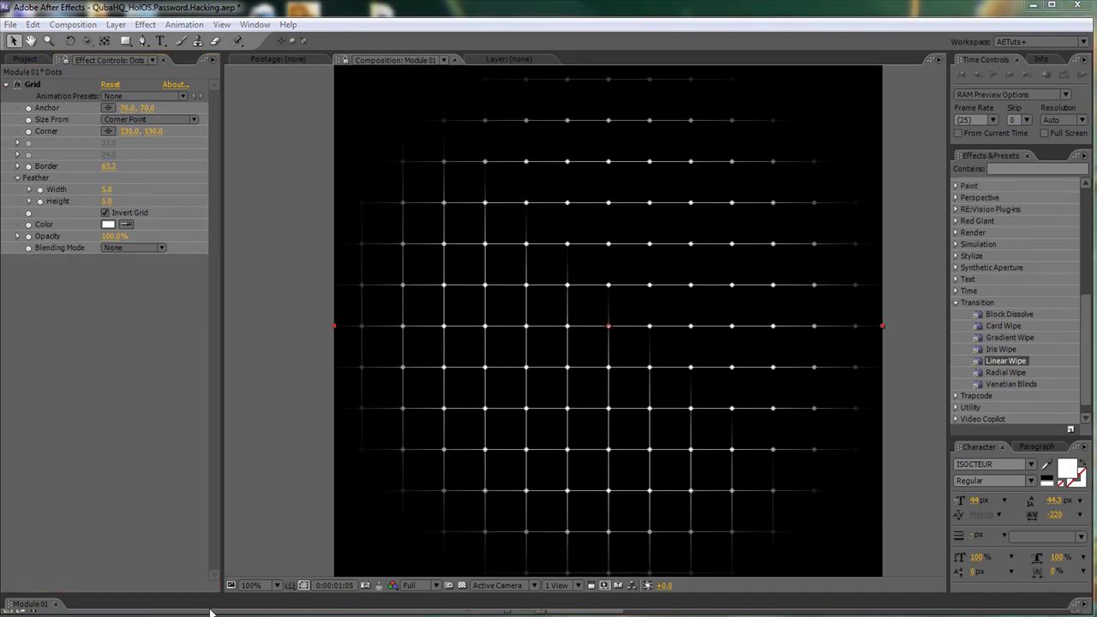
Give Dots, Grid V and Grid H, excluding Matte, 75% opacity and the Add blending mode.
{"action": "left_click_drag", "start_coordinate": [220, 591], "coordinate": [230, 441]}
{"action": "key", "text": "ctrl+a"}
{"action": "left_click", "coordinate": [121, 498]}
{"action": "key", "text": "ctrl+Up"}
{"action": "left_click", "coordinate": [121, 506], "text": "shift"}
{"action": "key", "text": "t"}
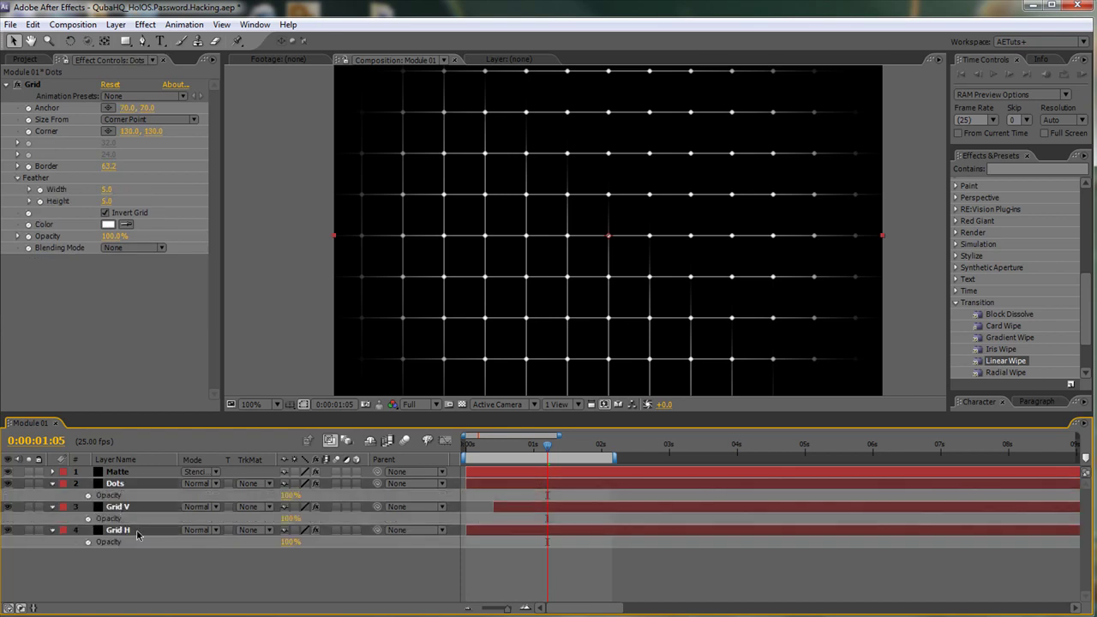
{"action": "left_click", "coordinate": [289, 495]}
{"action": "type", "text": "75"}
{"action": "key", "text": "Return"}
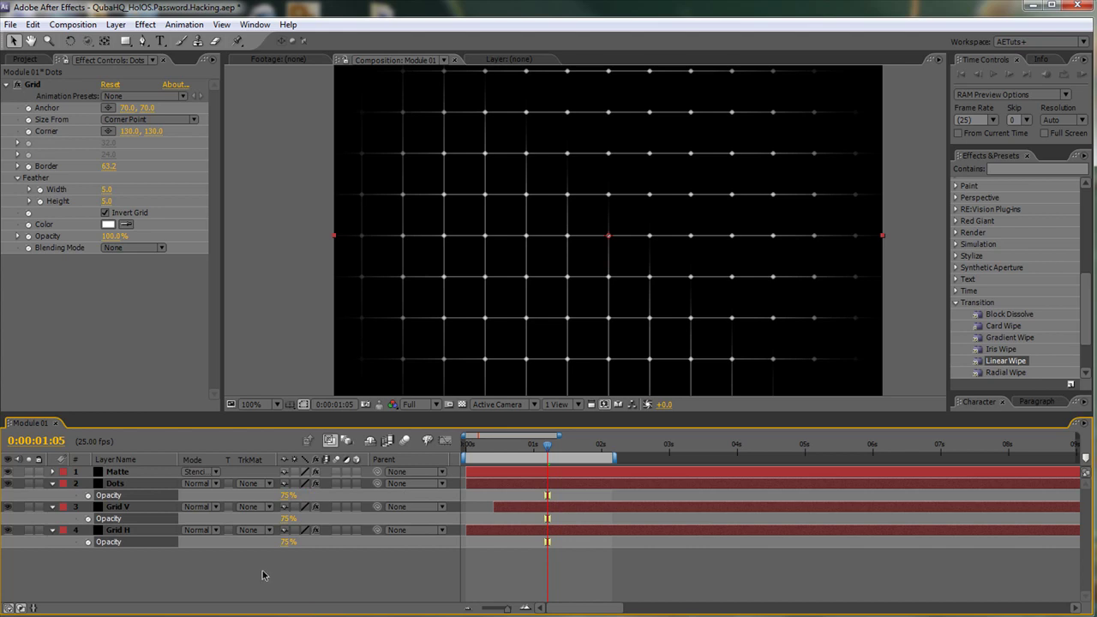
{"action": "left_click", "coordinate": [209, 483]}
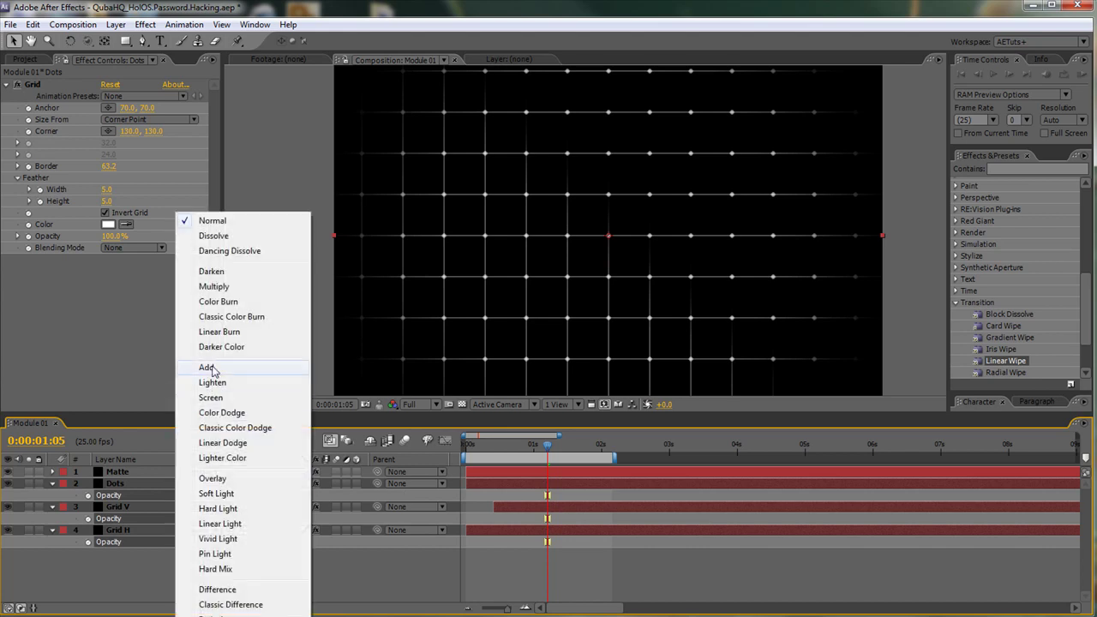
{"action": "left_click", "coordinate": [257, 369]}
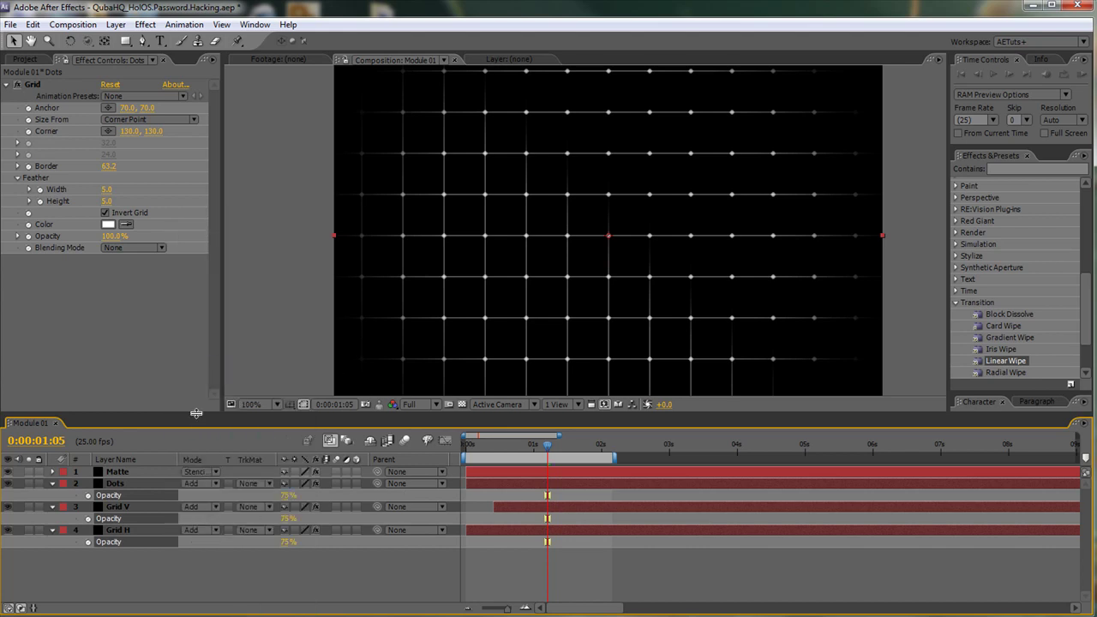
Collapse the Timeline panel and return to the composition's first frame.
{"action": "left_click_drag", "start_coordinate": [197, 413], "coordinate": [196, 595]}
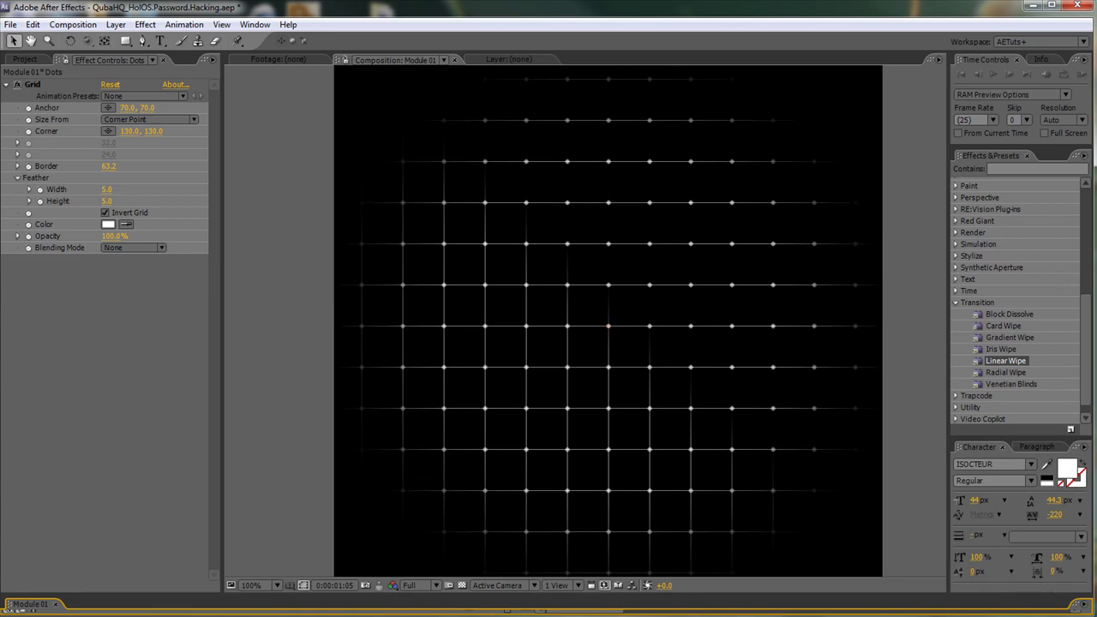
{"action": "key", "text": "Home"}
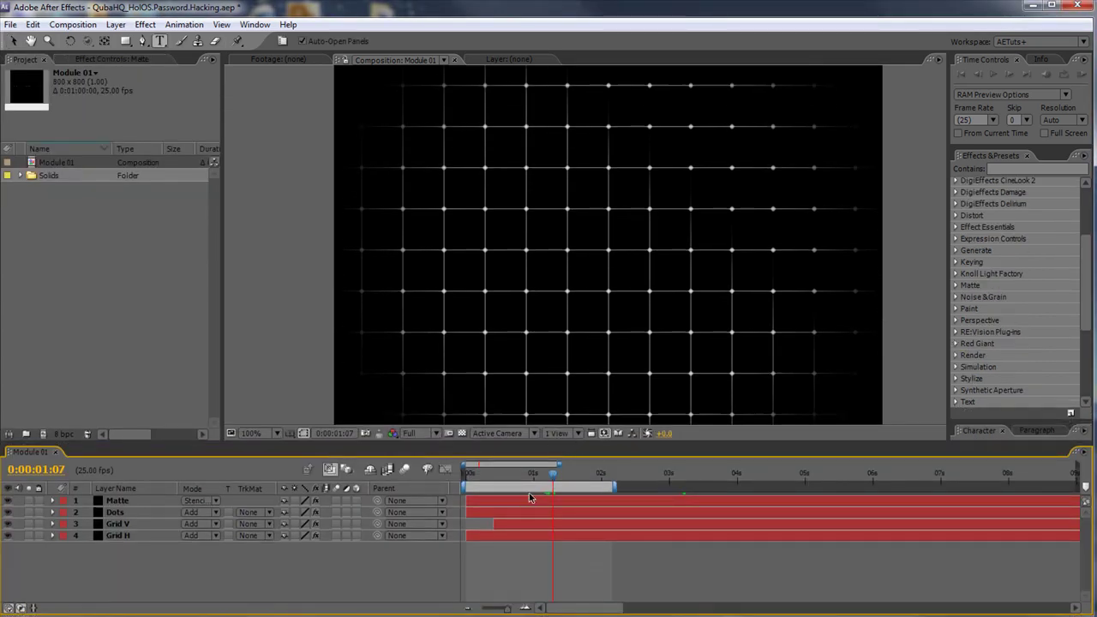
Mark Dots, Grid V and Grid H as shy so they're hidden from the layer list.
{"action": "left_click", "coordinate": [112, 512]}
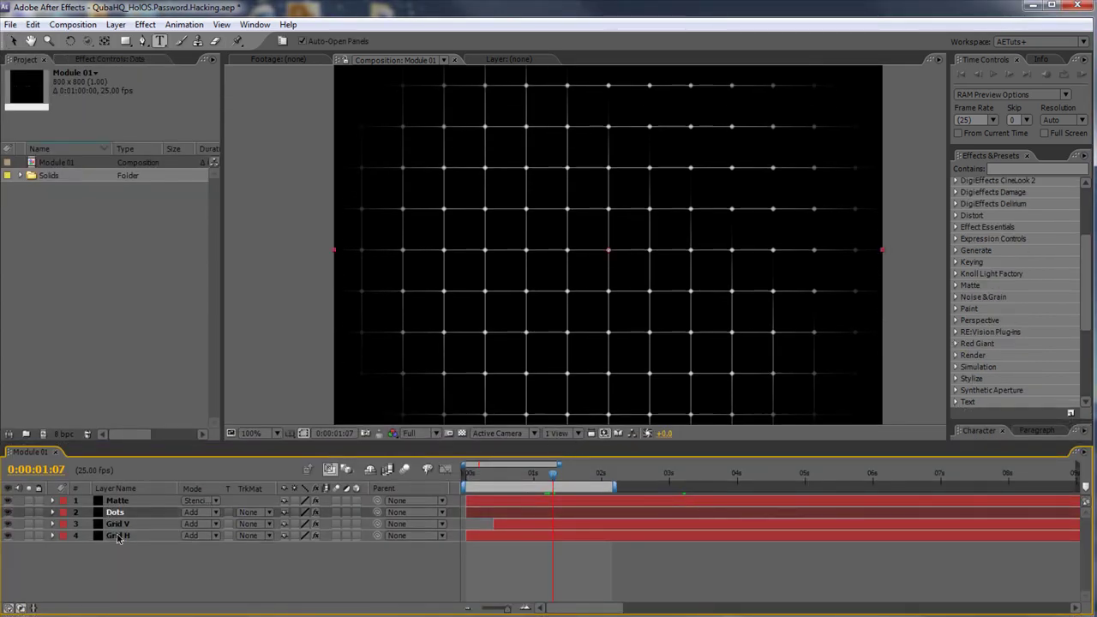
{"action": "left_click", "coordinate": [117, 536], "text": "shift"}
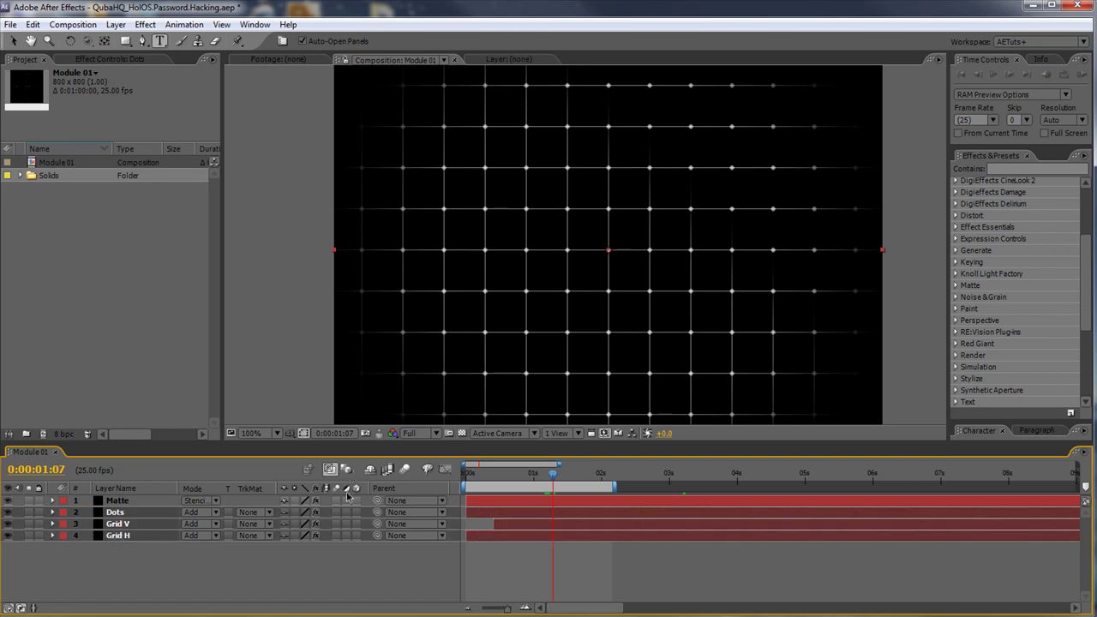
{"action": "left_click", "coordinate": [370, 469]}
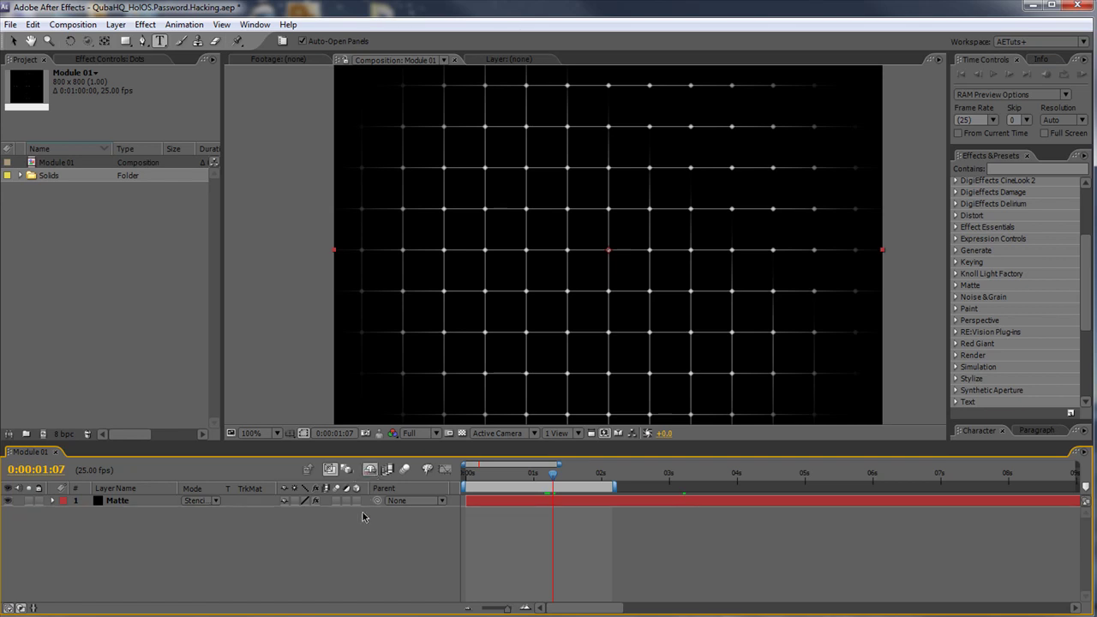
Turn off the Matte layer's visibility and move to the 0:00:03:00 mark.
{"action": "left_click", "coordinate": [117, 501]}
{"action": "left_click", "coordinate": [8, 504]}
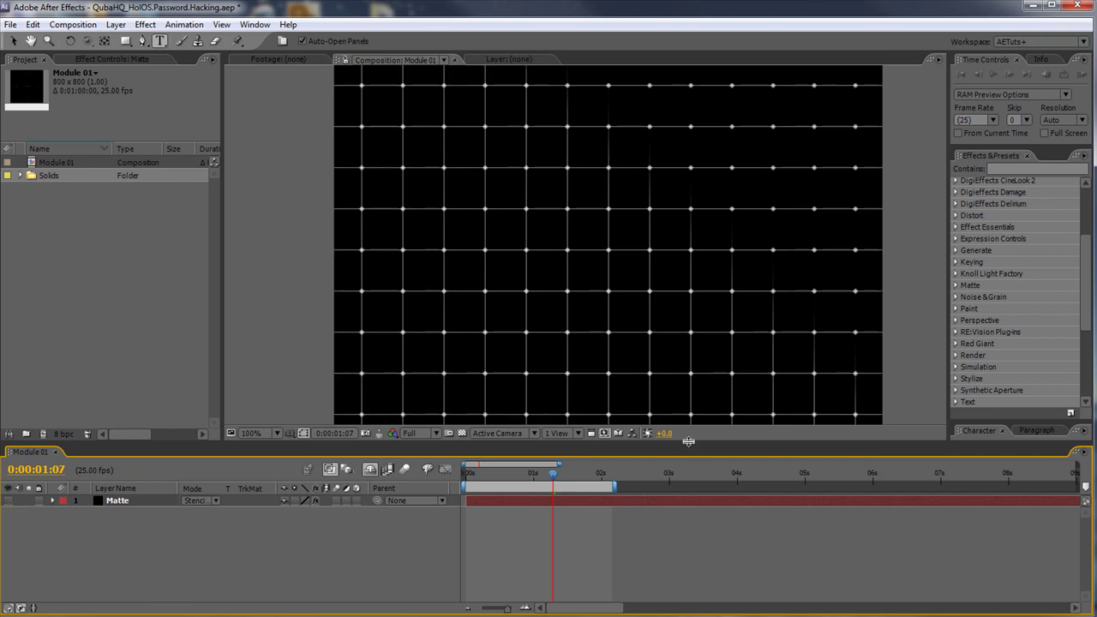
{"action": "left_click_drag", "start_coordinate": [686, 447], "coordinate": [658, 467]}
{"action": "left_click", "coordinate": [669, 501]}
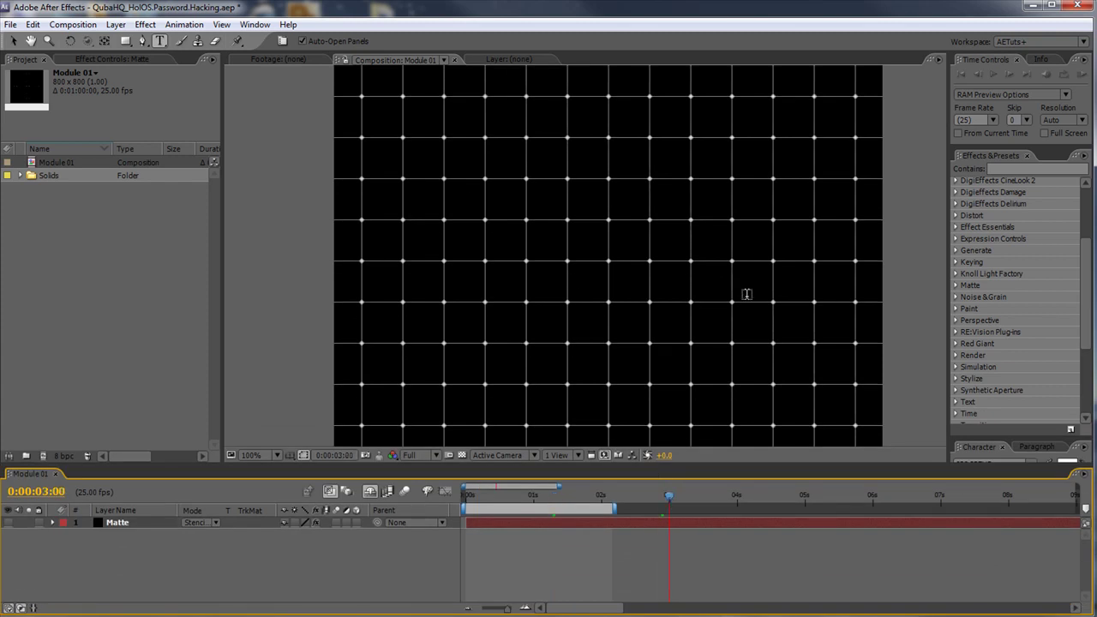
{"action": "key", "text": "h"}
{"action": "left_click_drag", "start_coordinate": [656, 260], "coordinate": [602, 248]}
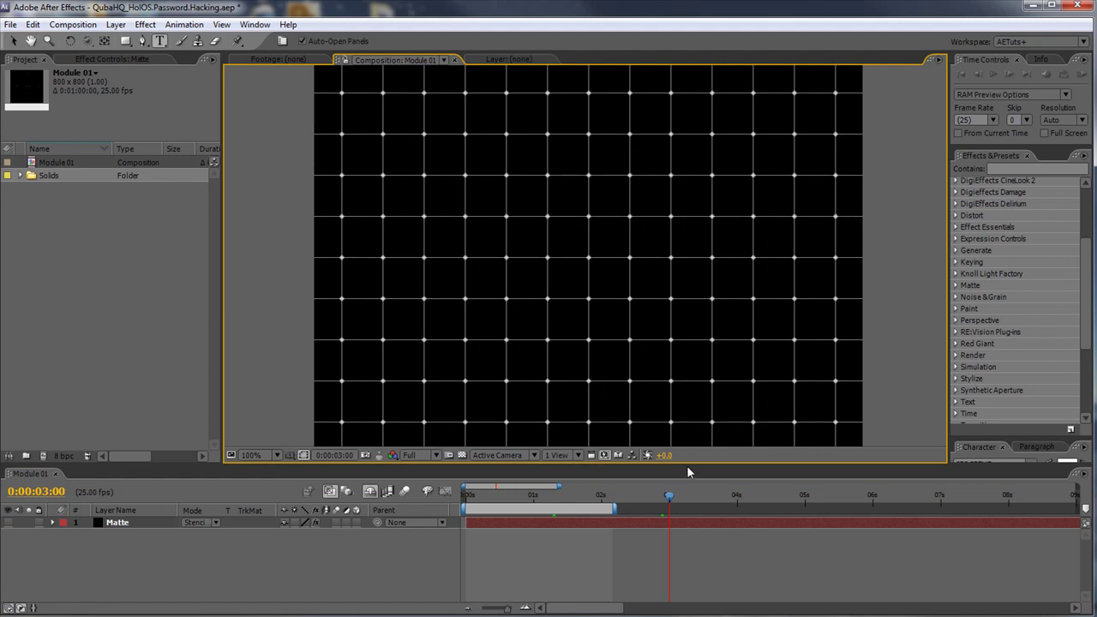
Set the Character panel font to Georgia.
{"action": "left_click_drag", "start_coordinate": [687, 465], "coordinate": [687, 598]}
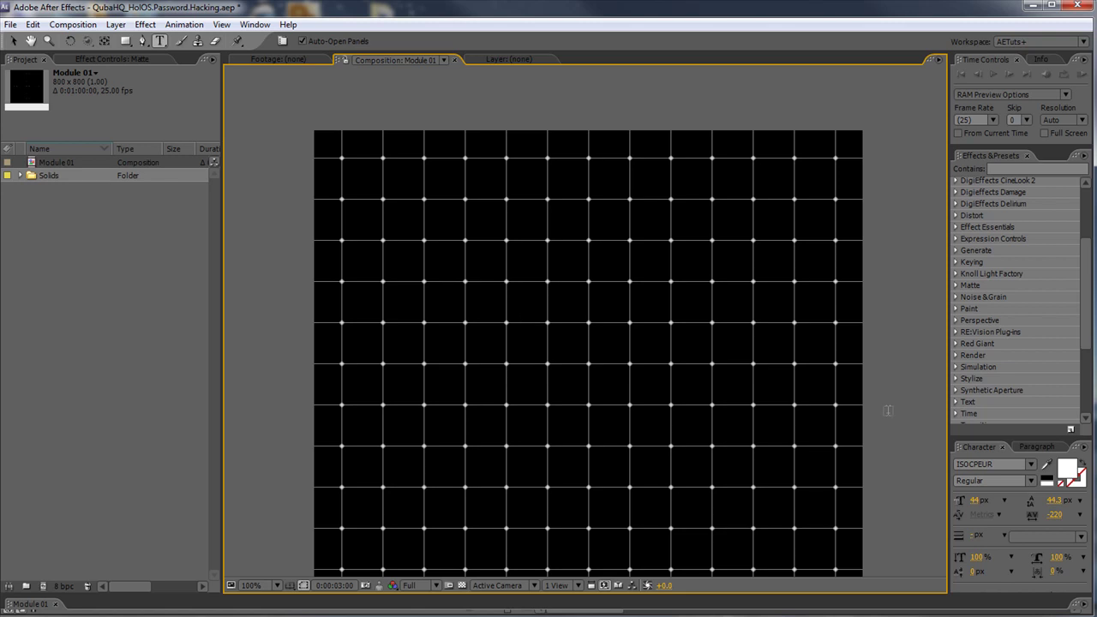
{"action": "left_click", "coordinate": [986, 464]}
{"action": "type", "text": "Georgia"}
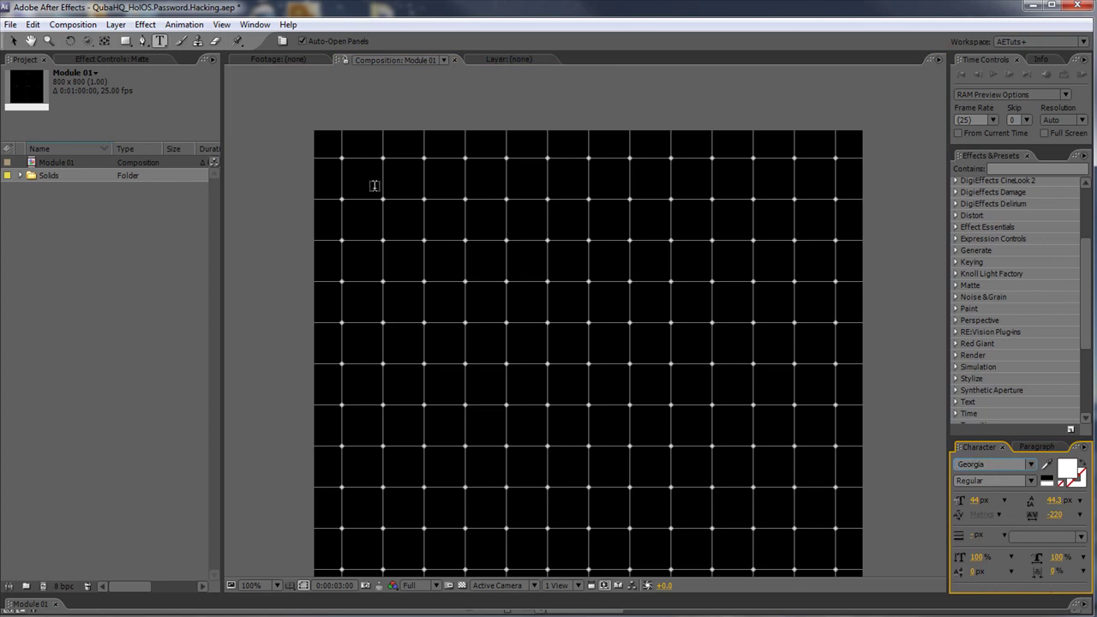
{"action": "left_click", "coordinate": [1037, 446]}
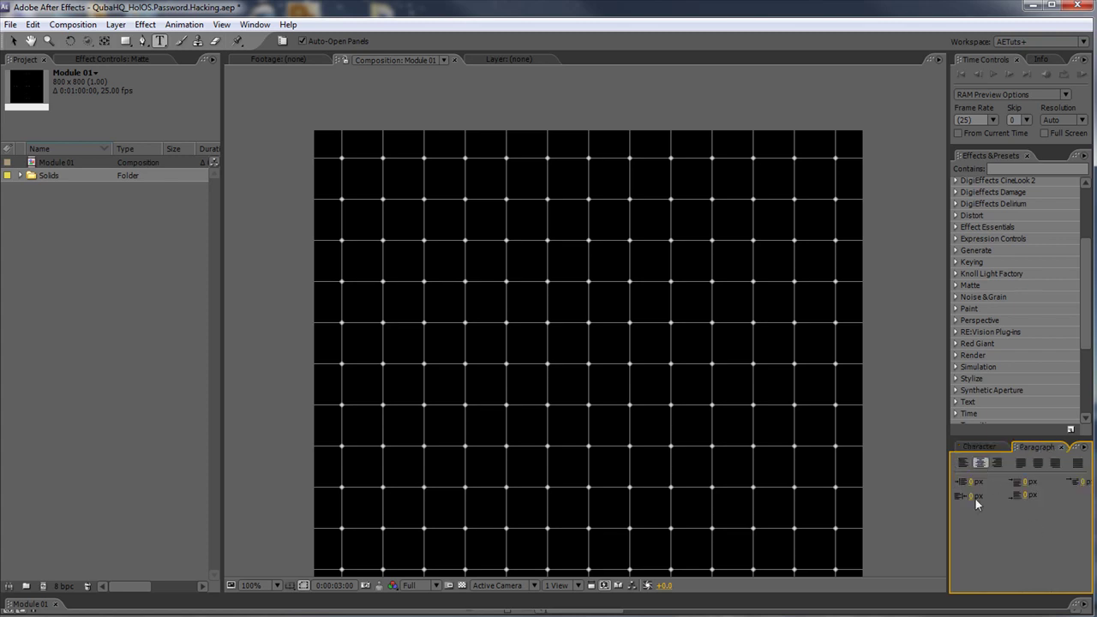
{"action": "left_click", "coordinate": [977, 446]}
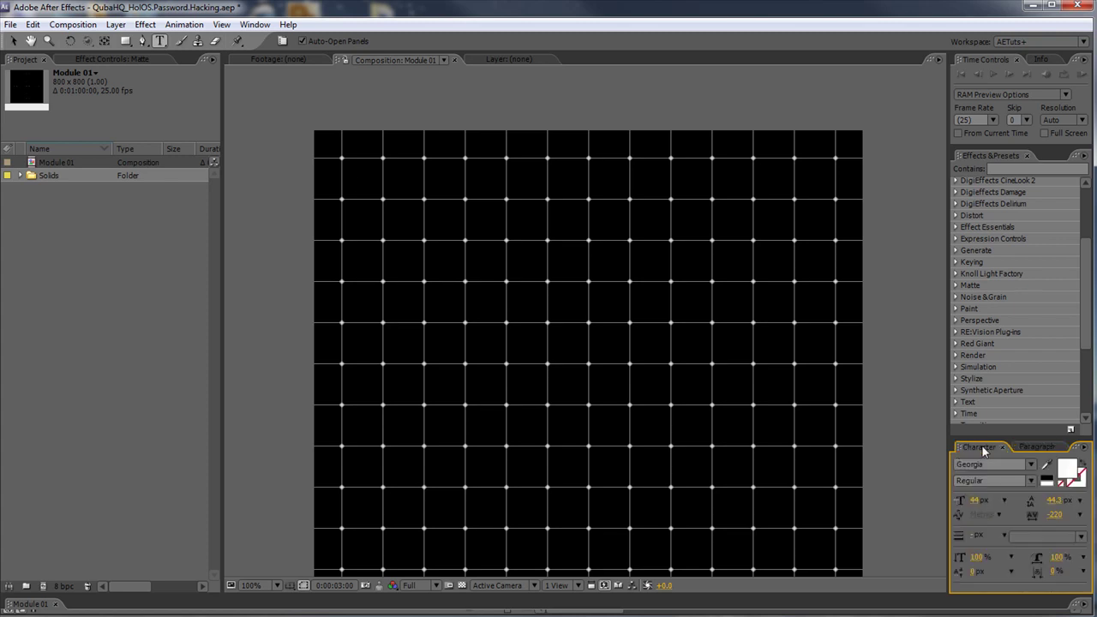
Type the letters A through L, one per line, starting at the grid's upper left.
{"action": "left_click", "coordinate": [361, 179]}
{"action": "type", "text": "A"}
{"action": "key", "text": "Return"}
{"action": "type", "text": "B"}
{"action": "key", "text": "Return"}
{"action": "type", "text": "C"}
{"action": "key", "text": "Return"}
{"action": "type", "text": "D"}
{"action": "key", "text": "Return"}
{"action": "type", "text": "E"}
{"action": "key", "text": "Return"}
{"action": "type", "text": "F"}
{"action": "key", "text": "Return"}
{"action": "type", "text": "G"}
{"action": "key", "text": "Return"}
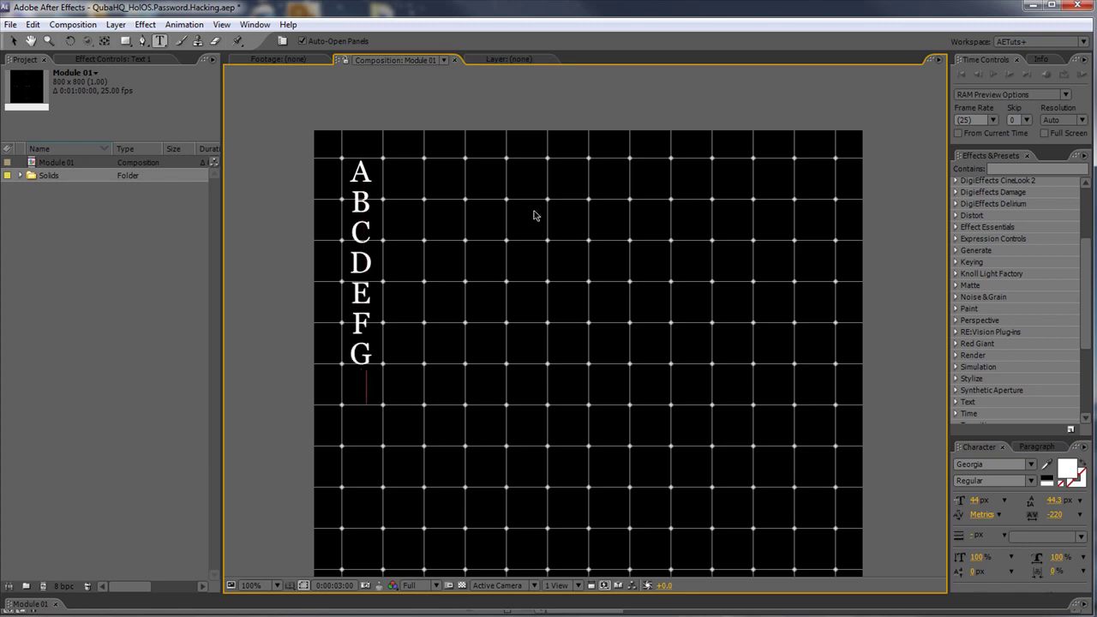
{"action": "type", "text": "H"}
{"action": "key", "text": "Return"}
{"action": "type", "text": "I"}
{"action": "key", "text": "Return"}
{"action": "type", "text": "J"}
{"action": "key", "text": "Return"}
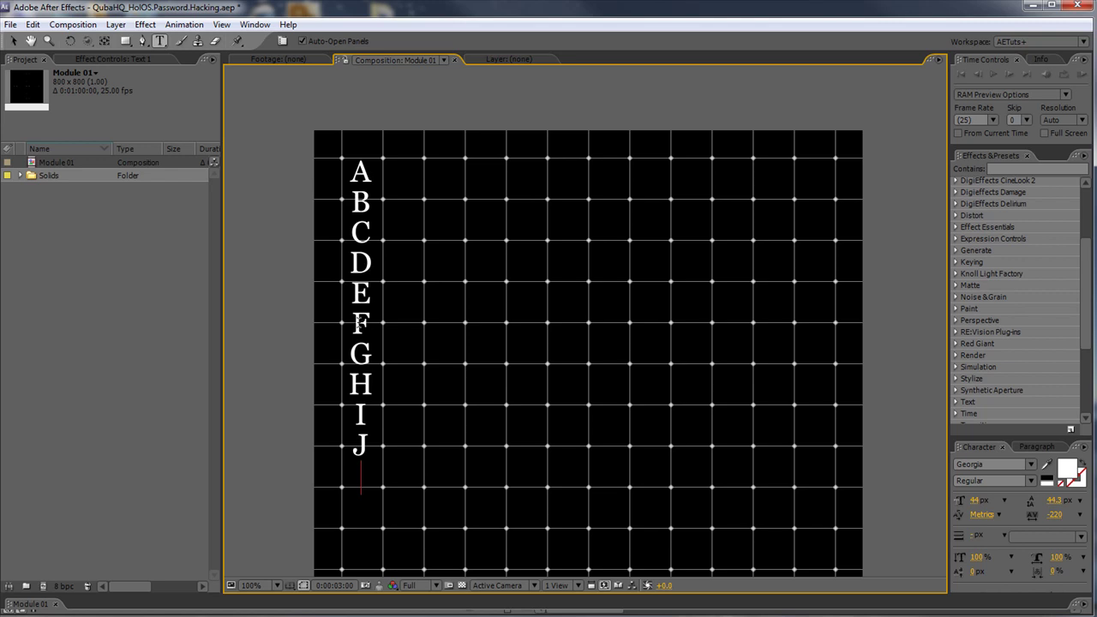
{"action": "type", "text": "K"}
{"action": "key", "text": "Return"}
{"action": "type", "text": "L"}
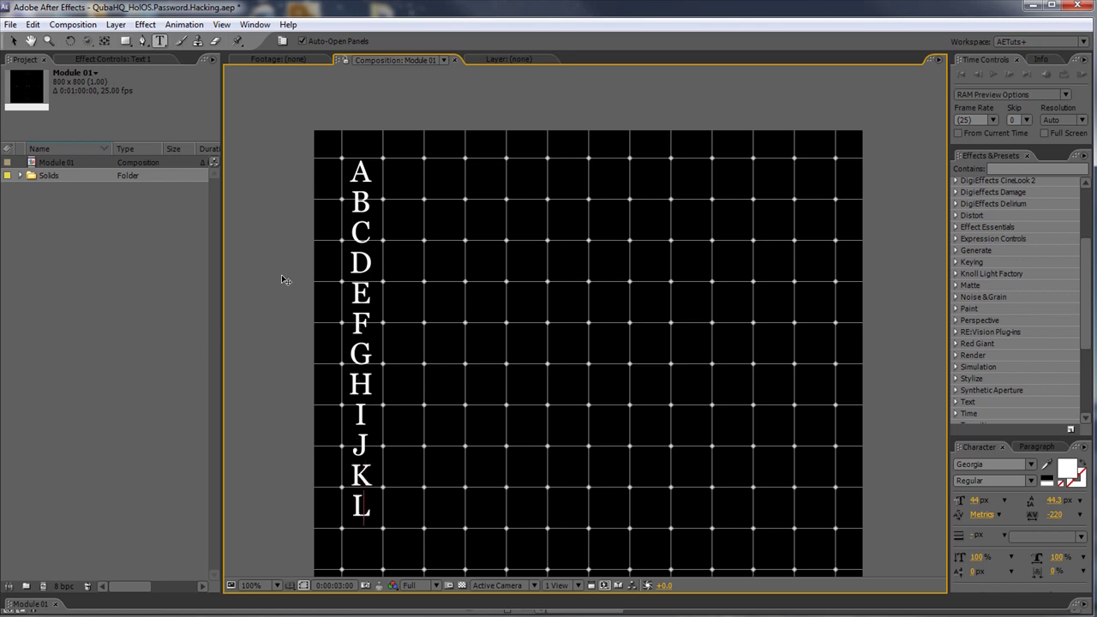
{"action": "left_click", "coordinate": [13, 40]}
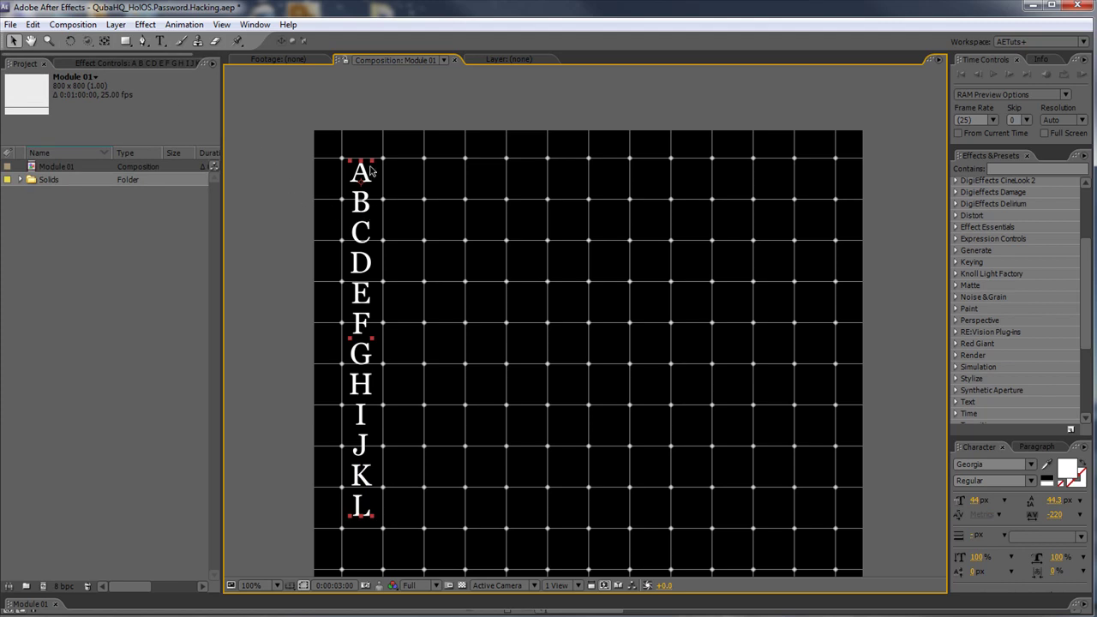
Nudge the A–L column down slightly and set its leading to 60 px.
{"action": "left_click_drag", "start_coordinate": [362, 174], "coordinate": [364, 180]}
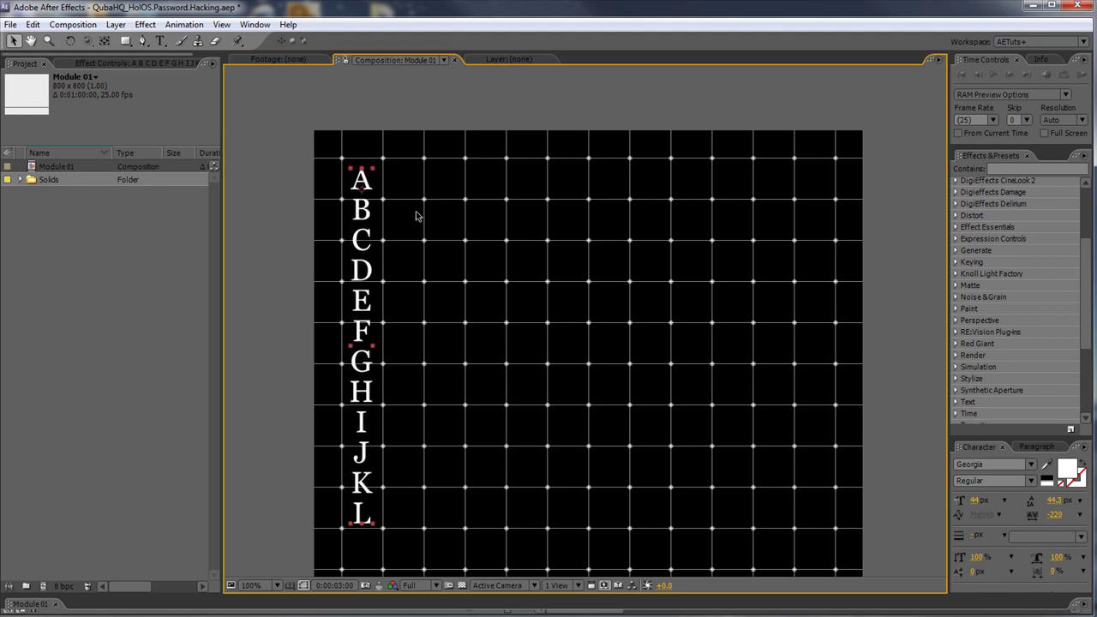
{"action": "left_click", "coordinate": [1054, 500]}
{"action": "type", "text": "60"}
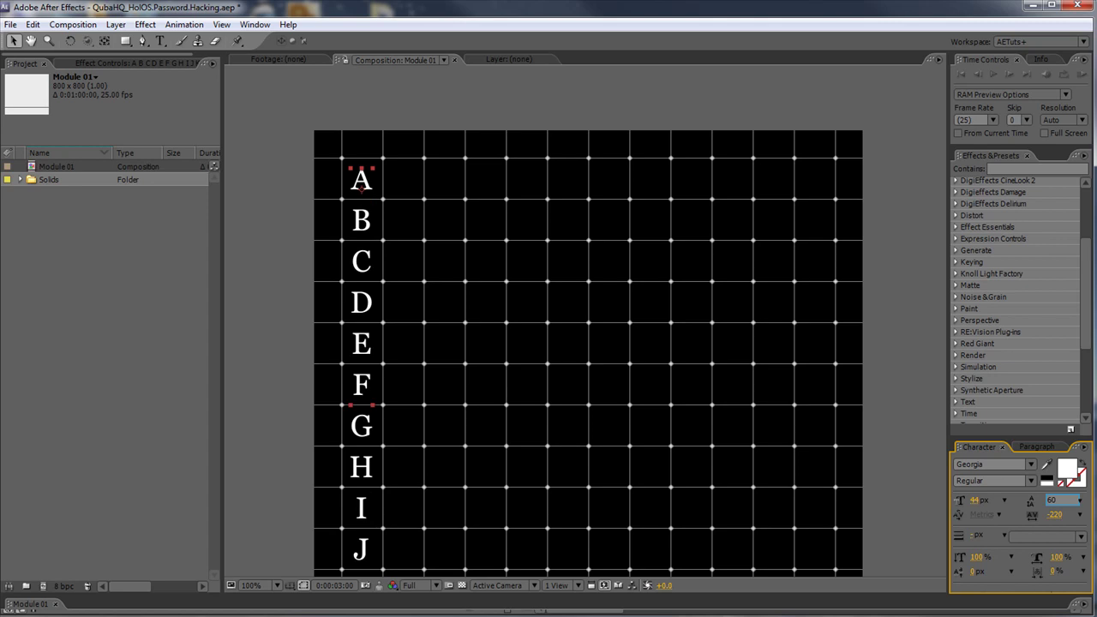
{"action": "left_click", "coordinate": [258, 212]}
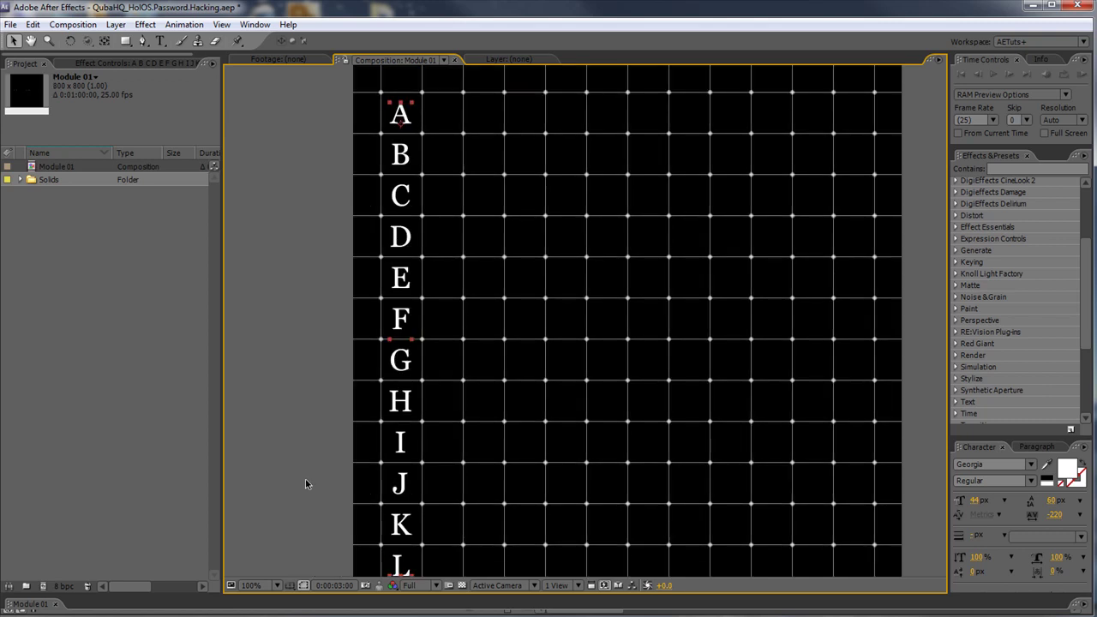
Duplicate the A–L letter column, shift the copy right and retype it as M N O P Q R S.
{"action": "left_click_drag", "start_coordinate": [331, 594], "coordinate": [331, 428]}
{"action": "left_click", "coordinate": [149, 487]}
{"action": "key", "text": "ctrl+d"}
{"action": "left_click_drag", "start_coordinate": [401, 233], "coordinate": [441, 233]}
{"action": "key", "text": "h"}
{"action": "left_click_drag", "start_coordinate": [509, 168], "coordinate": [503, 297]}
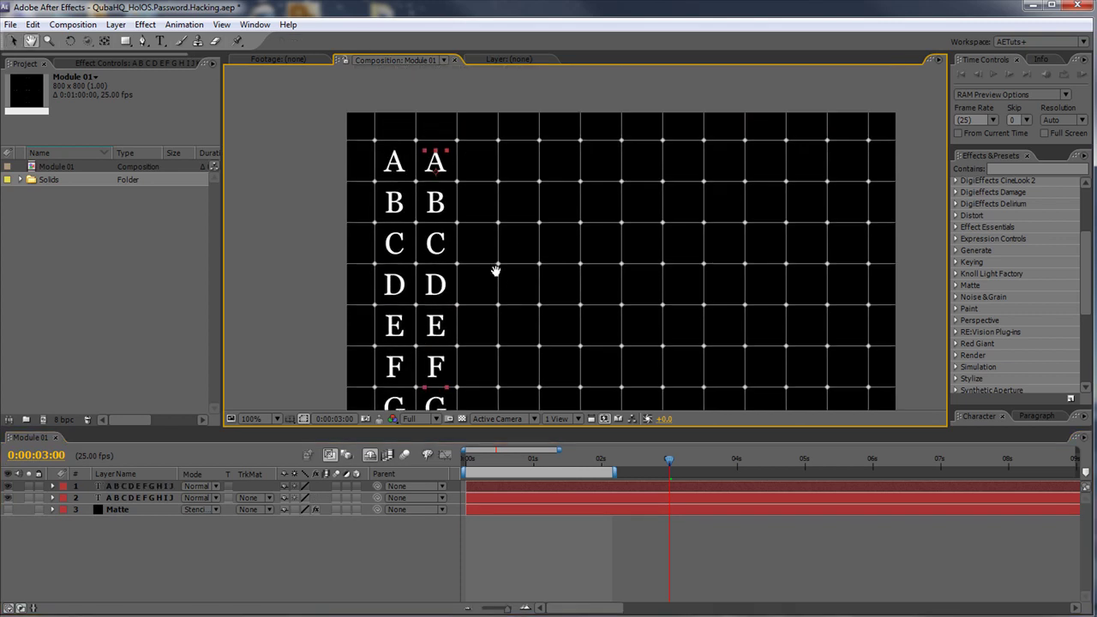
{"action": "key", "text": "ctrl+t"}
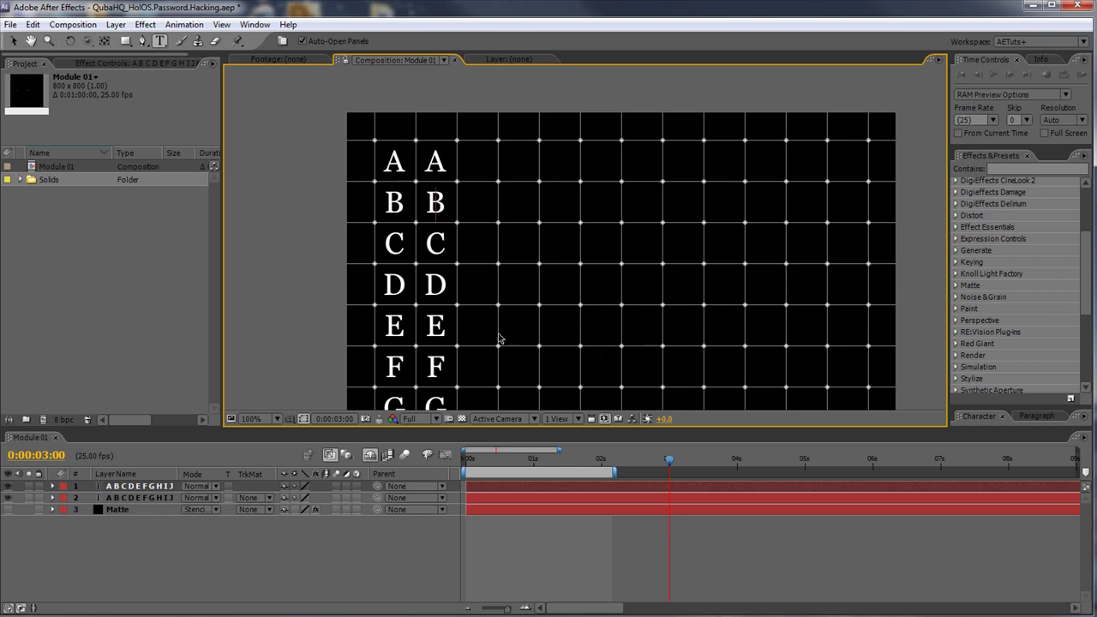
{"action": "type", "text": "M N O P Q R S"}
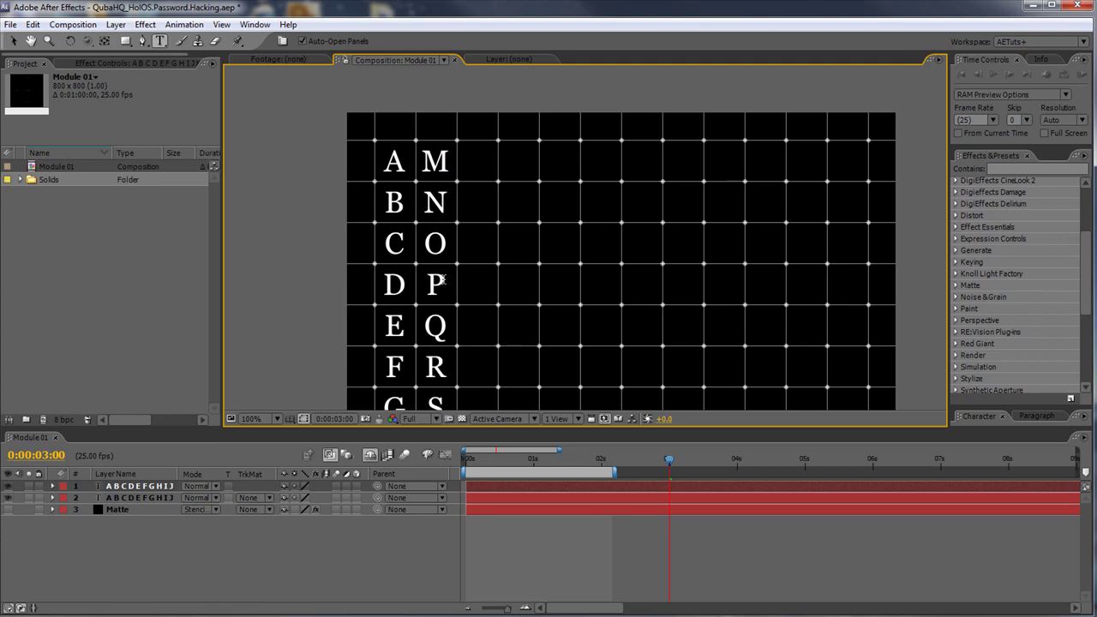
{"action": "left_click", "coordinate": [13, 40]}
{"action": "key", "text": "Caps_Lock"}
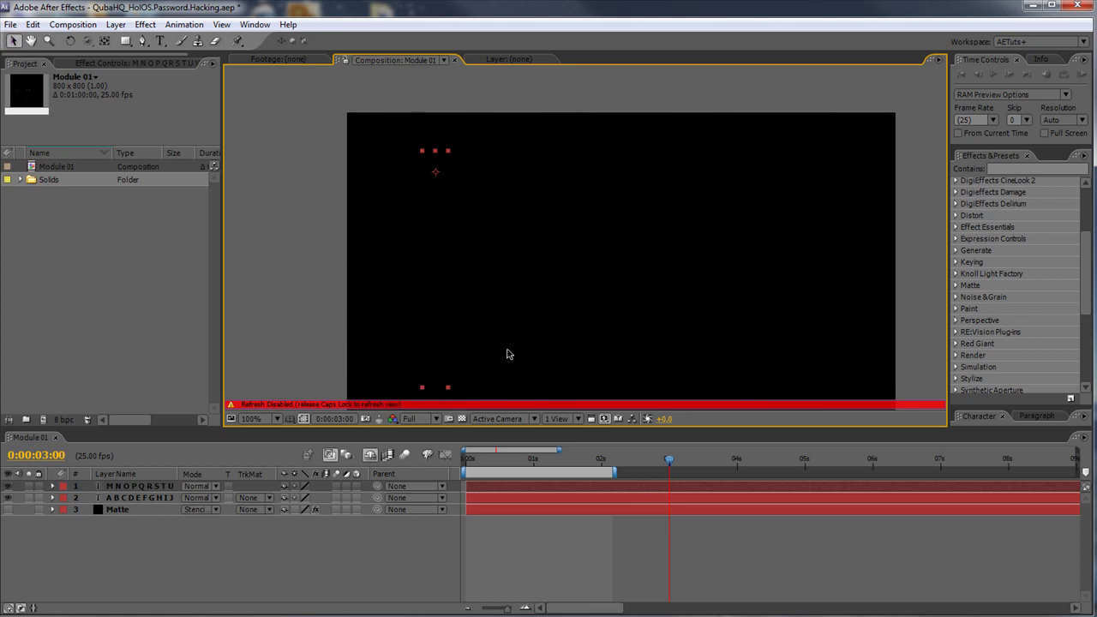
{"action": "key", "text": "Caps_Lock"}
Duplicate the M–Y column and place the copy further right as a third column.
{"action": "left_click_drag", "start_coordinate": [558, 353], "coordinate": [546, 191]}
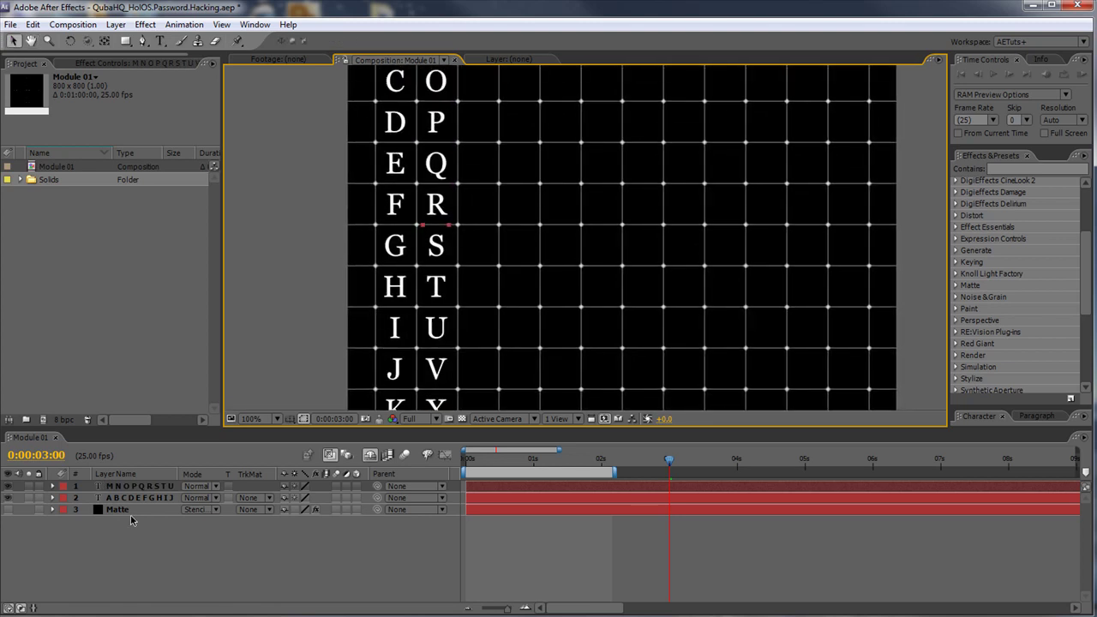
{"action": "key", "text": "ctrl+d"}
{"action": "left_click_drag", "start_coordinate": [438, 247], "coordinate": [482, 247]}
{"action": "left_click_drag", "start_coordinate": [567, 429], "coordinate": [562, 594]}
Replace the third column's text with Z, 1, 2, 3 4 5 6 7 8, 9, 0 and A on separate lines.
{"action": "double_click", "coordinate": [481, 371]}
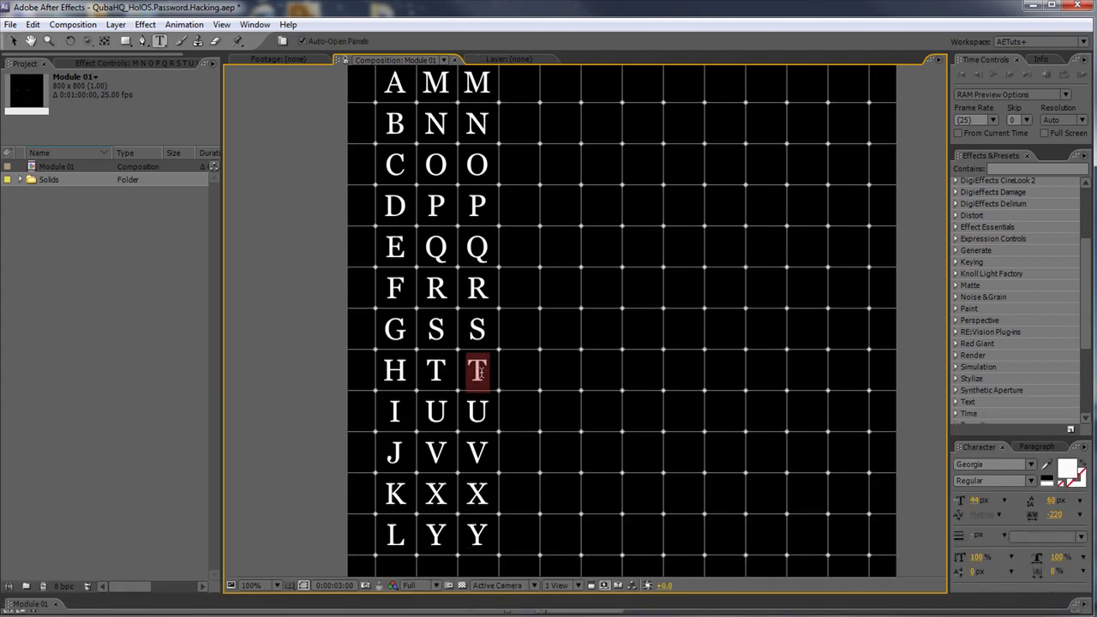
{"action": "key", "text": "ctrl+a"}
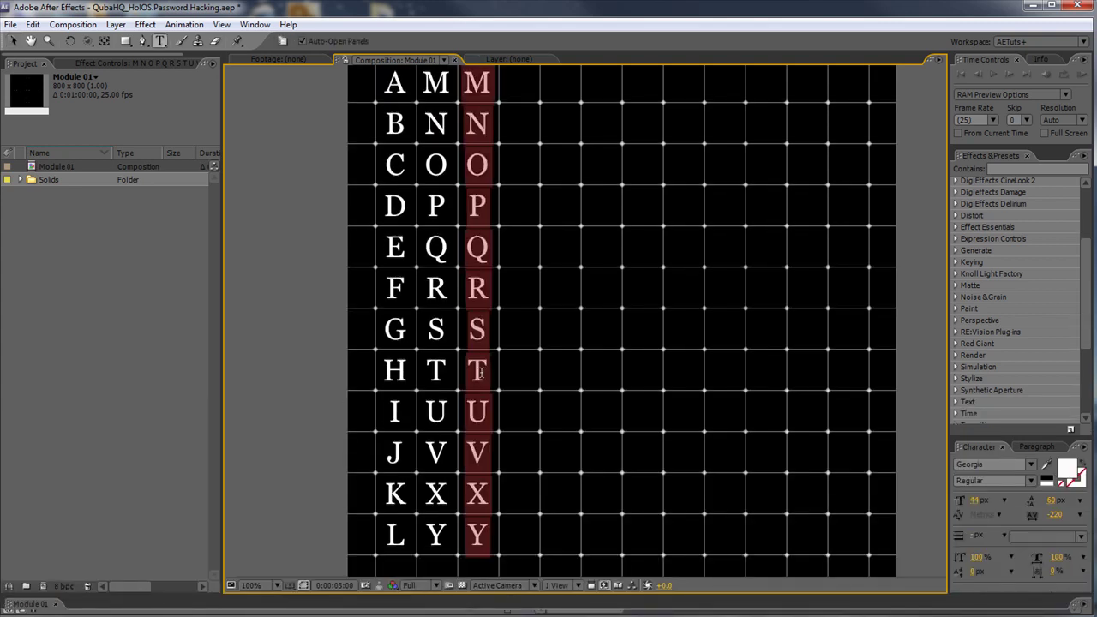
{"action": "type", "text": "Z"}
{"action": "key", "text": "Return"}
{"action": "type", "text": "1"}
{"action": "key", "text": "Return"}
{"action": "type", "text": "2"}
{"action": "key", "text": "Return"}
{"action": "type", "text": "3 4 5 6 7 8"}
{"action": "key", "text": "Return"}
{"action": "type", "text": "9"}
{"action": "key", "text": "Return"}
{"action": "type", "text": "0"}
{"action": "key", "text": "Return"}
{"action": "type", "text": "A"}
{"action": "key", "text": "KP_Enter"}
{"action": "key", "text": "v"}
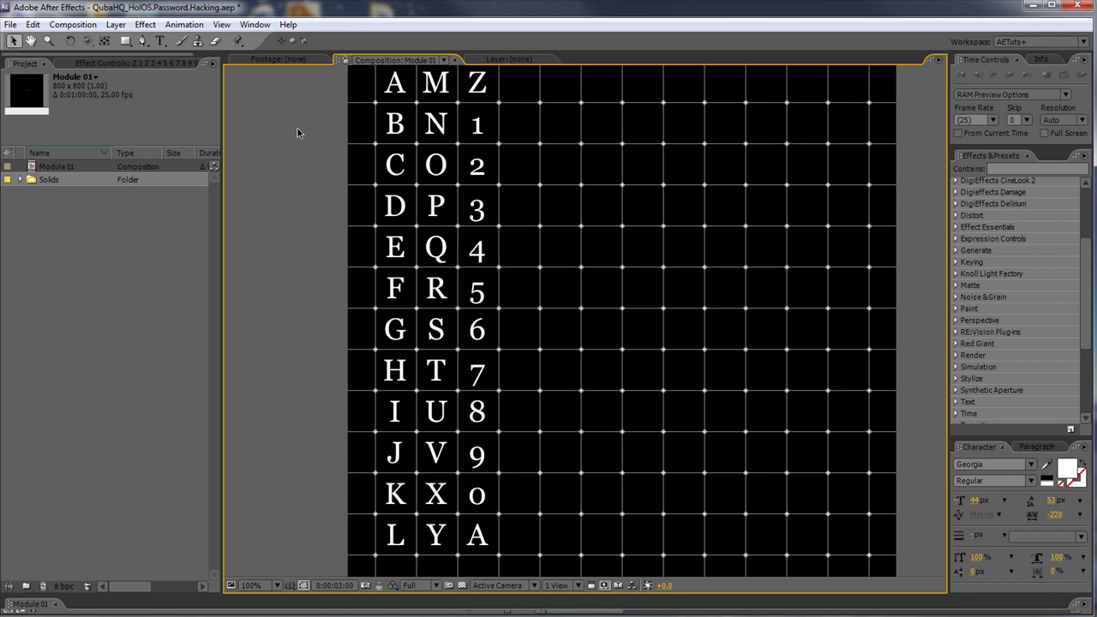
Add a Position animator to the Z123456789 layer that raises the selected 4 by 7 pixels.
{"action": "left_click", "coordinate": [158, 41]}
{"action": "double_click", "coordinate": [480, 251]}
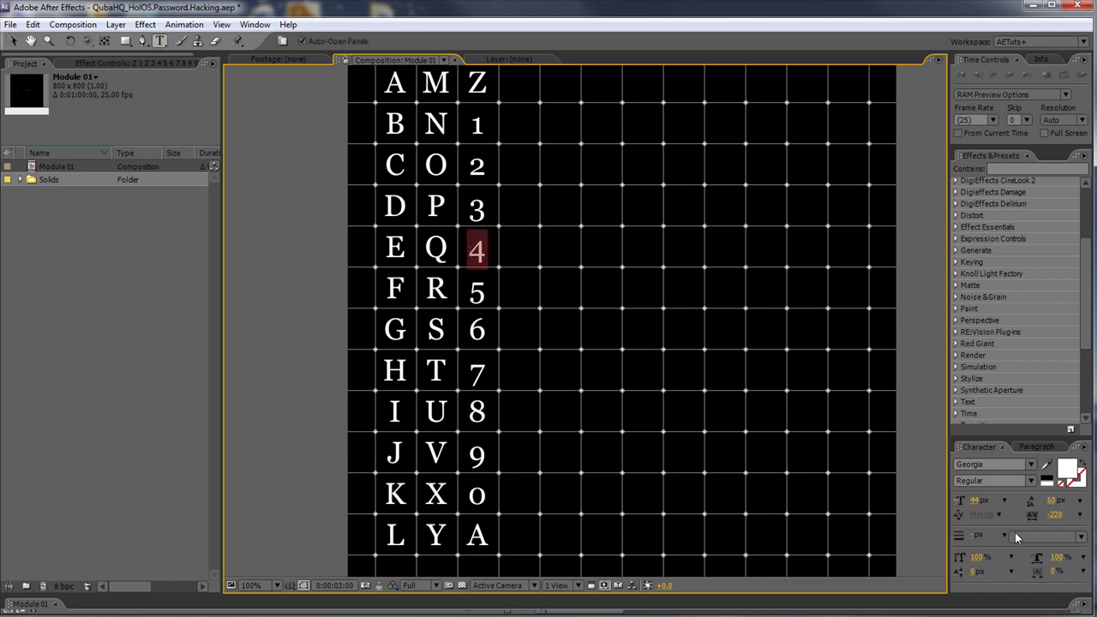
{"action": "left_click_drag", "start_coordinate": [557, 596], "coordinate": [546, 428]}
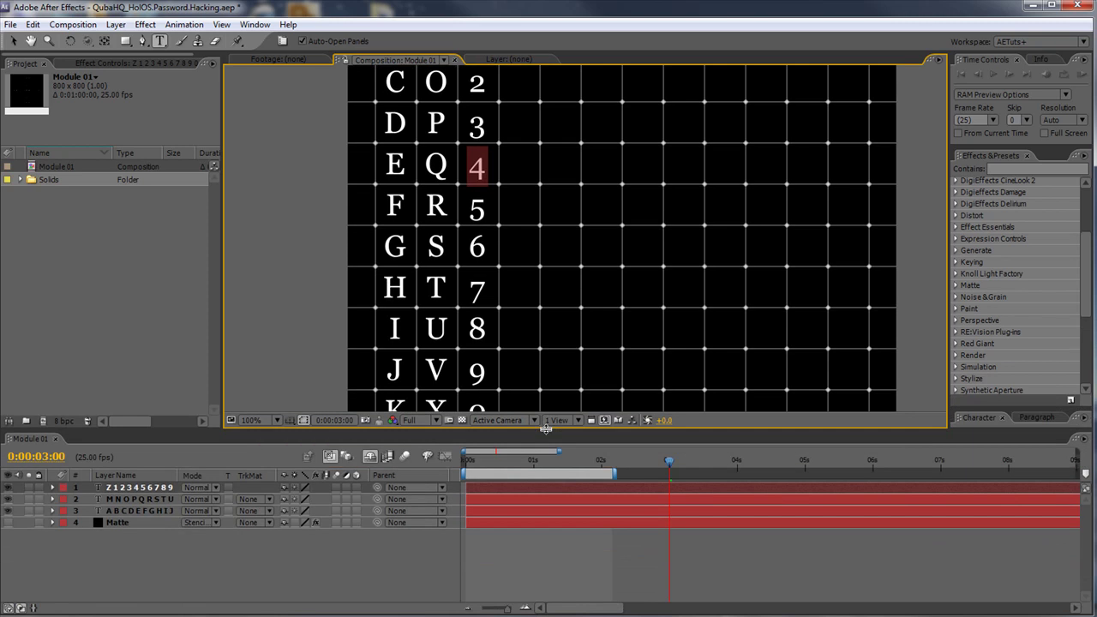
{"action": "left_click", "coordinate": [51, 487]}
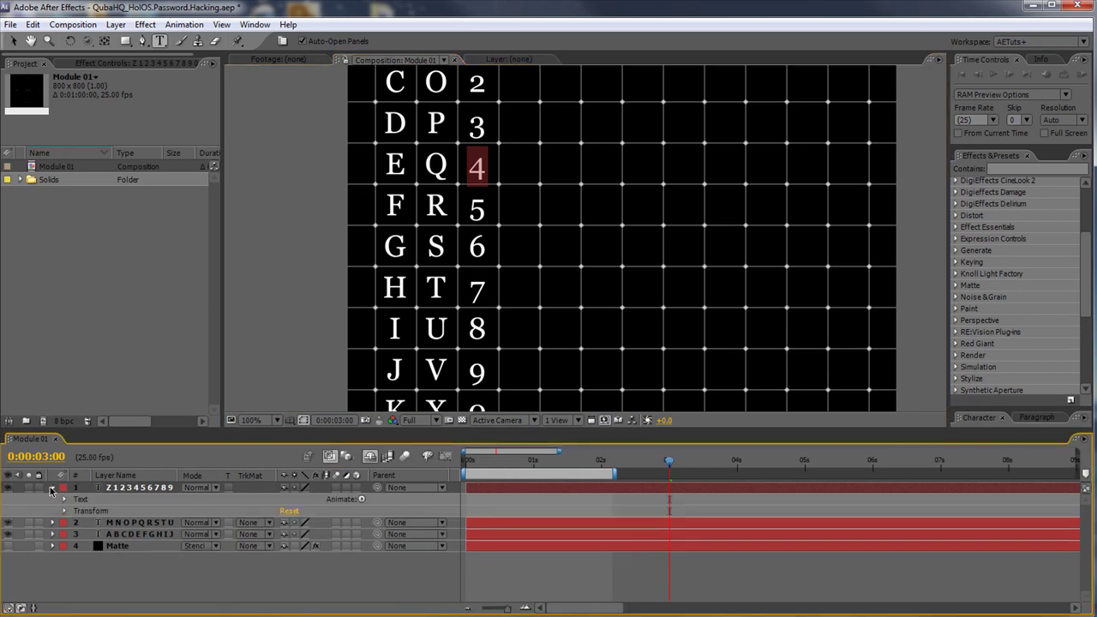
{"action": "left_click", "coordinate": [362, 499]}
{"action": "left_click", "coordinate": [407, 539]}
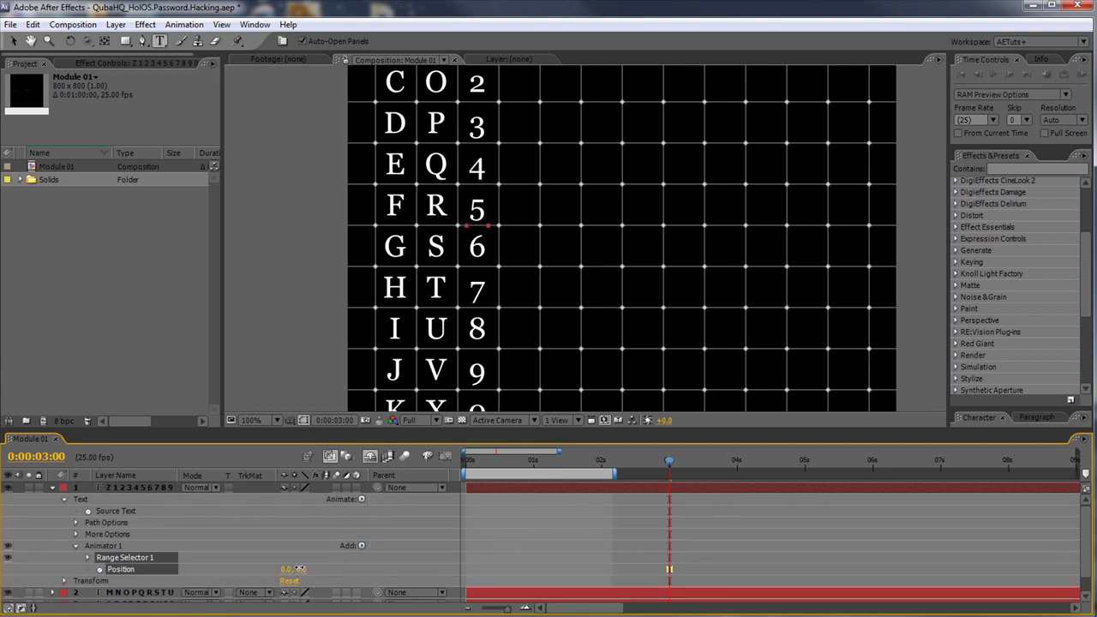
{"action": "left_click_drag", "start_coordinate": [297, 568], "coordinate": [294, 568]}
Add a second Position animator that raises the 7 by 6 pixels.
{"action": "left_click_drag", "start_coordinate": [482, 293], "coordinate": [462, 293]}
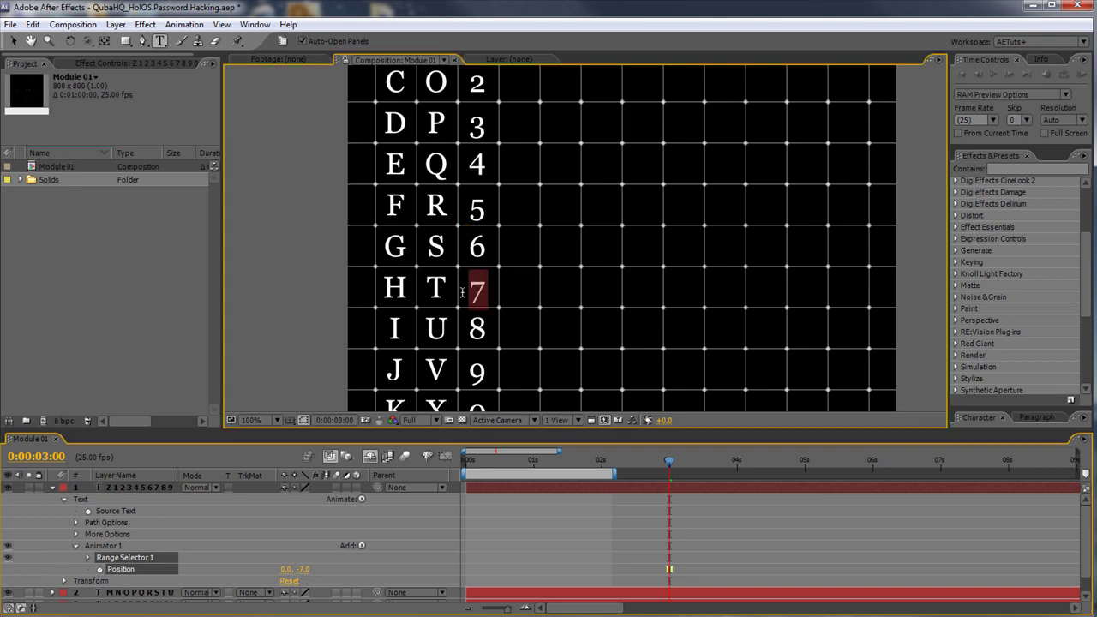
{"action": "left_click", "coordinate": [361, 499]}
{"action": "left_click", "coordinate": [398, 539]}
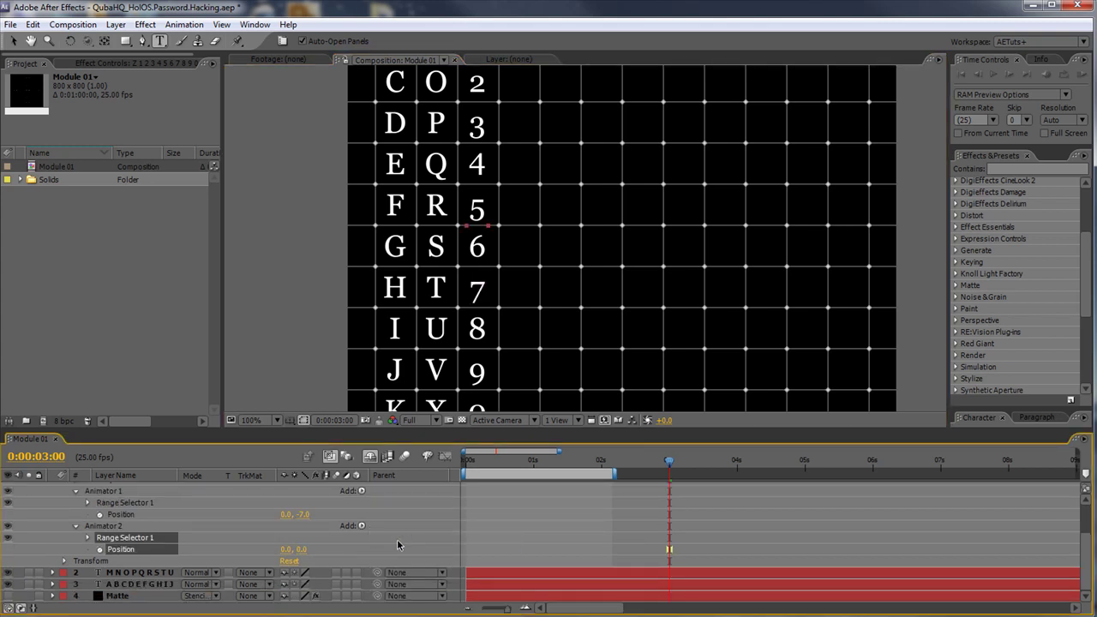
{"action": "left_click_drag", "start_coordinate": [308, 549], "coordinate": [303, 549]}
Add a third Position animator adjusting the vertical position of the 9.
{"action": "double_click", "coordinate": [481, 370]}
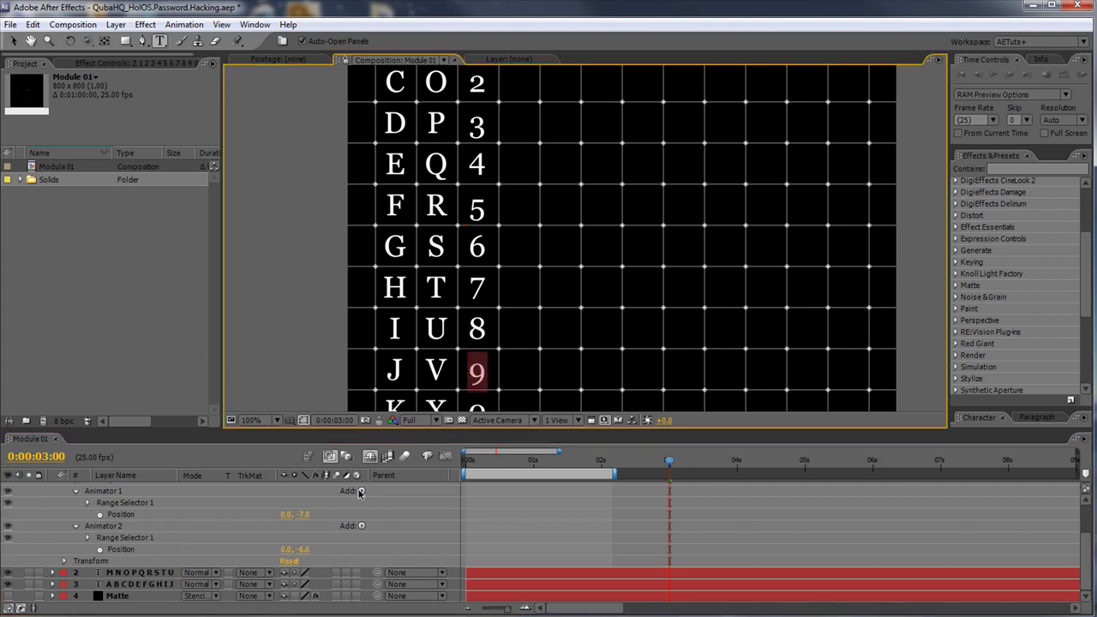
{"action": "left_click_drag", "start_coordinate": [1085, 557], "coordinate": [1085, 517]}
{"action": "left_click", "coordinate": [361, 545]}
{"action": "left_click", "coordinate": [396, 541]}
{"action": "left_click_drag", "start_coordinate": [302, 549], "coordinate": [296, 548]}
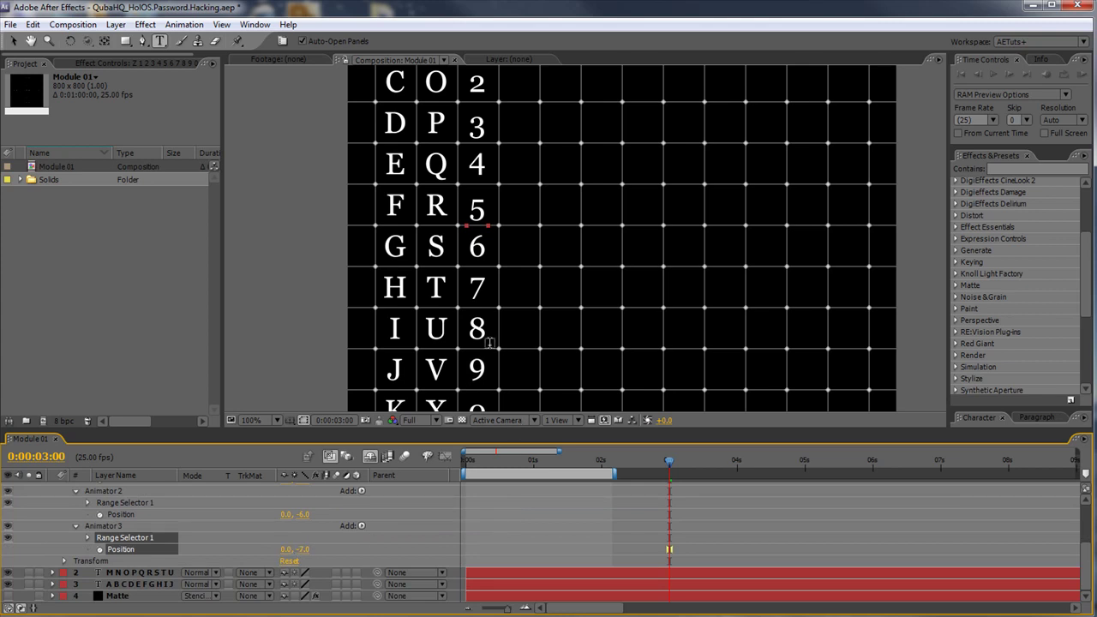
Add a fourth Position animator that nudges the 5 back in line with the digits.
{"action": "left_click_drag", "start_coordinate": [487, 210], "coordinate": [467, 210]}
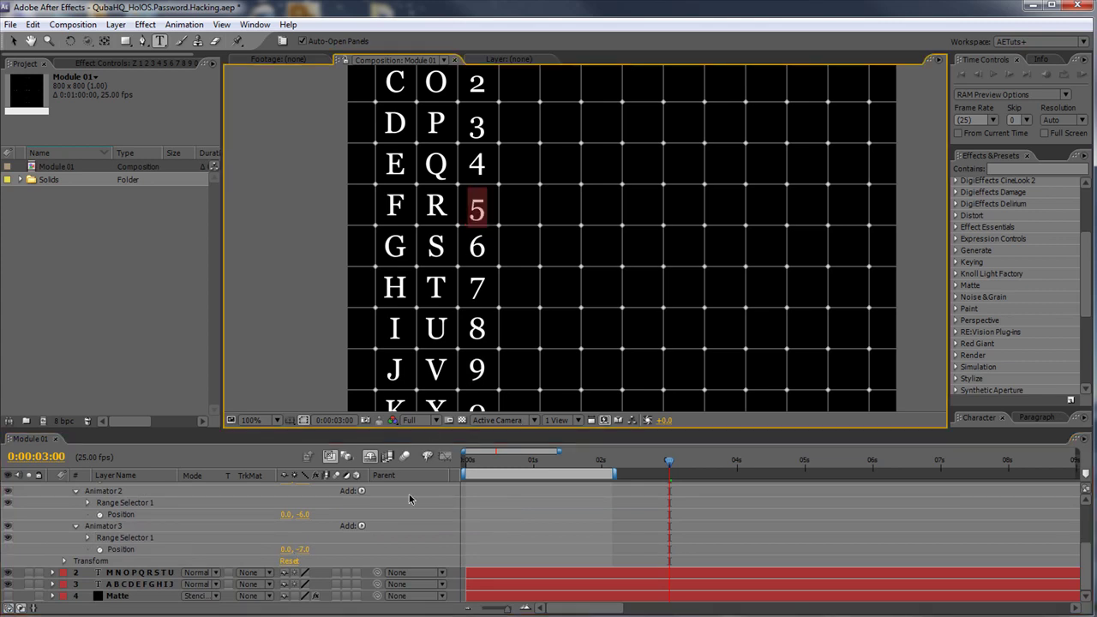
{"action": "left_click_drag", "start_coordinate": [1085, 565], "coordinate": [1086, 501]}
{"action": "left_click", "coordinate": [362, 500]}
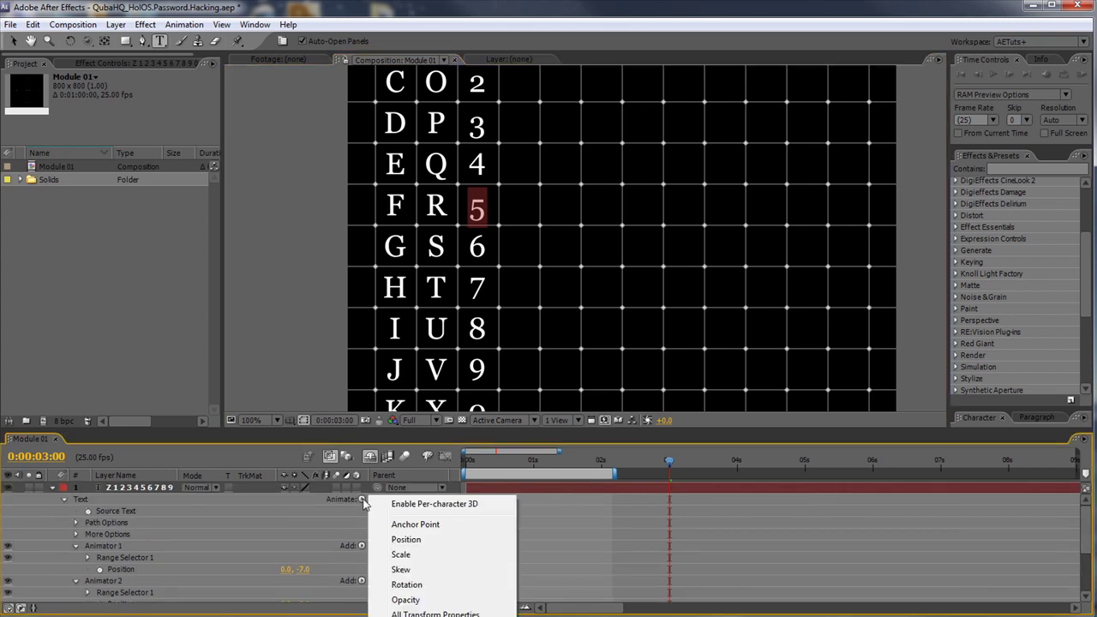
{"action": "left_click", "coordinate": [375, 540]}
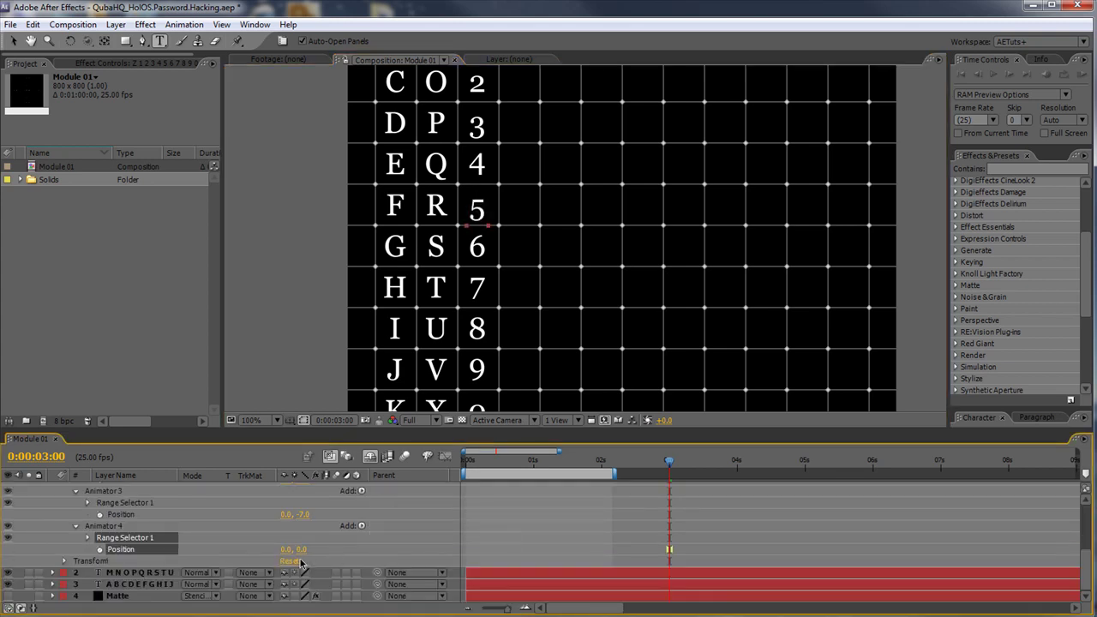
{"action": "left_click_drag", "start_coordinate": [300, 549], "coordinate": [297, 549]}
{"action": "left_click_drag", "start_coordinate": [556, 428], "coordinate": [559, 597]}
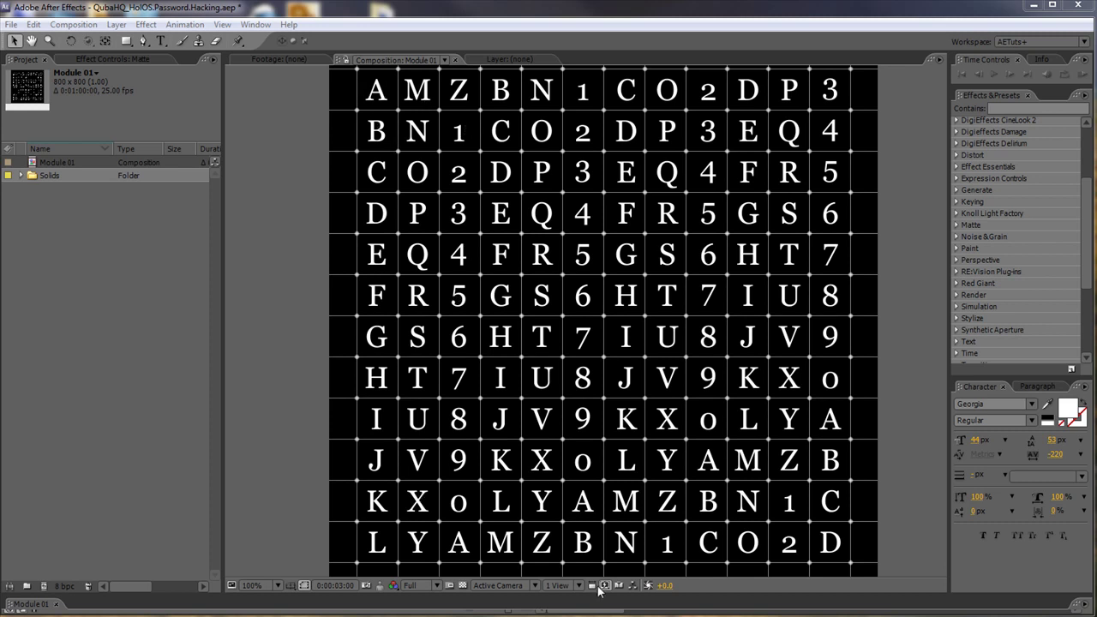
Review the grid's 16 layers in the timeline, then bring up the MotionScript.com page in Firefox.
{"action": "key", "text": "grave"}
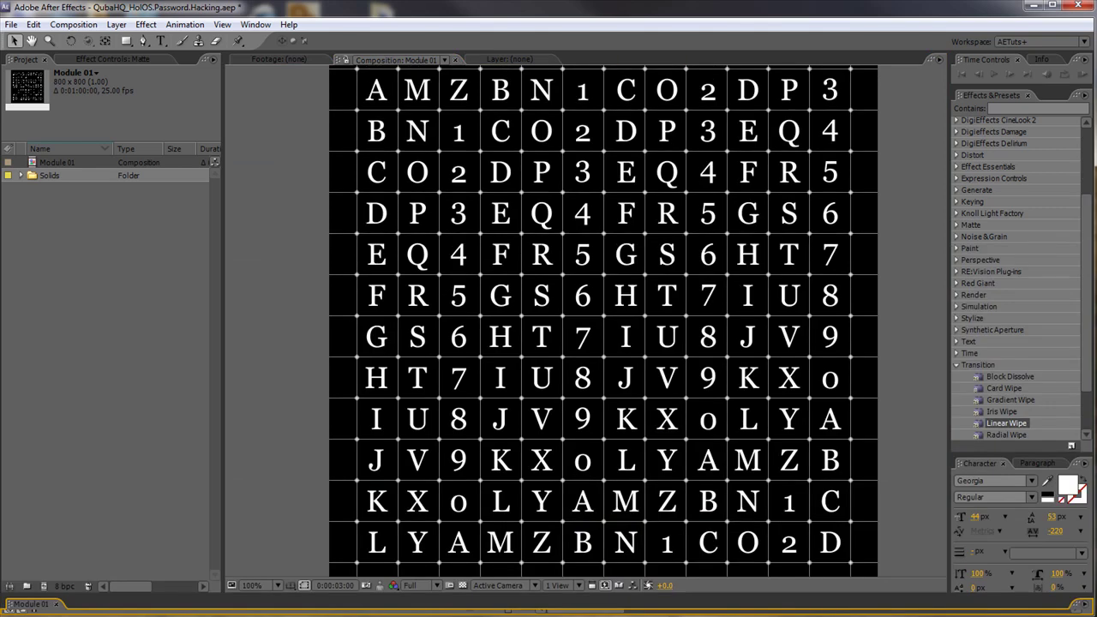
{"action": "left_click_drag", "start_coordinate": [394, 281], "coordinate": [433, 585]}
{"action": "left_click", "coordinate": [426, 610]}
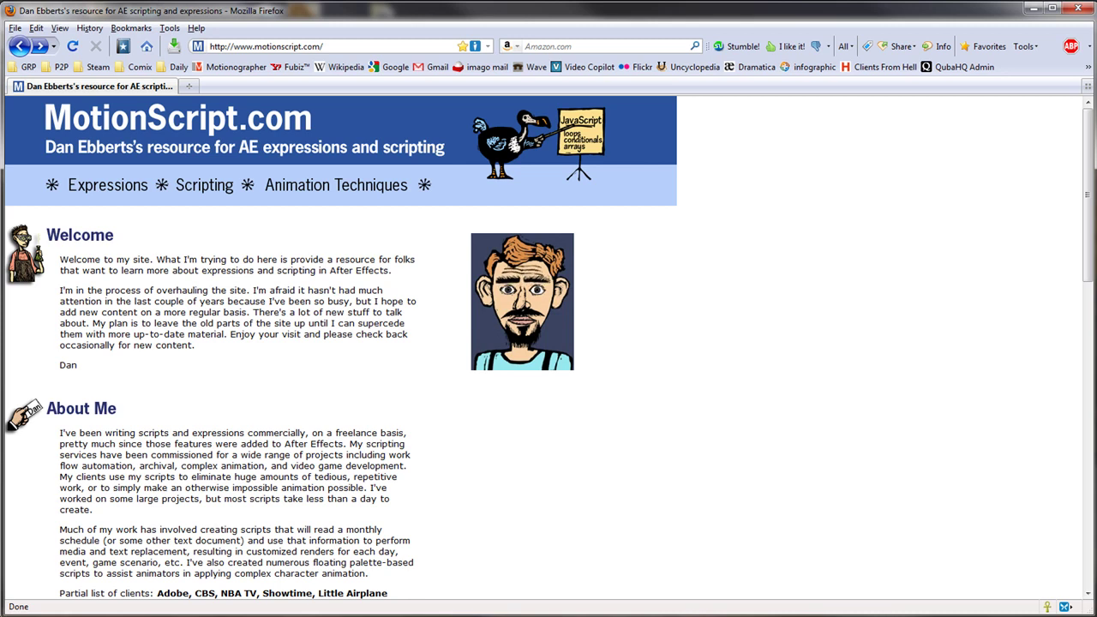
Minimize Firefox and change myEndTime from 50 to 60 in the Notepad expression.
{"action": "left_click", "coordinate": [1033, 8]}
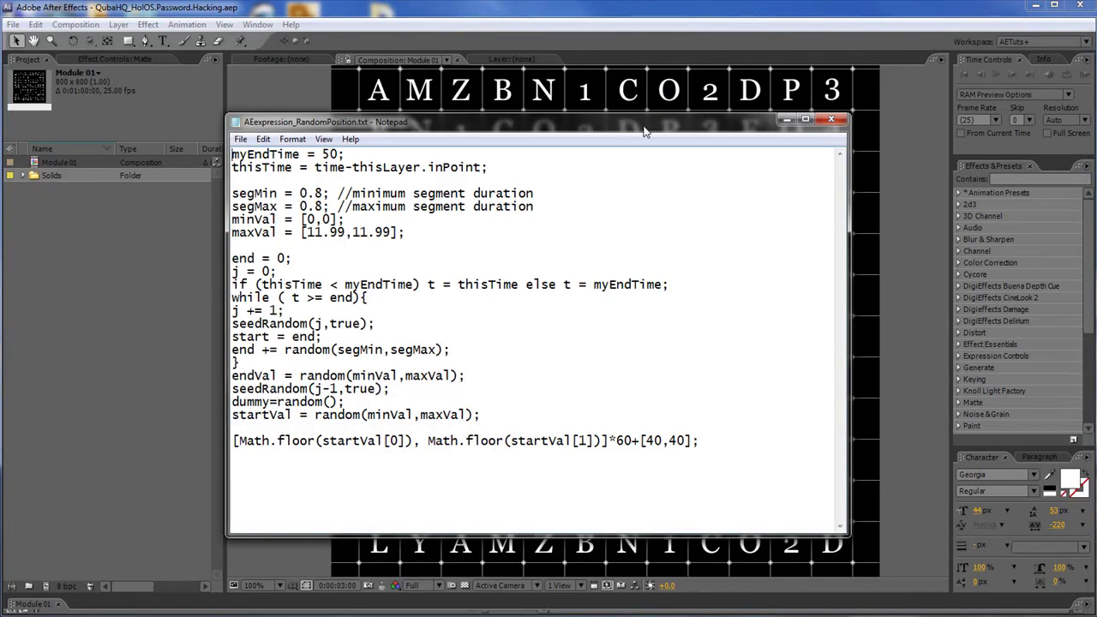
{"action": "left_click_drag", "start_coordinate": [649, 125], "coordinate": [673, 130]}
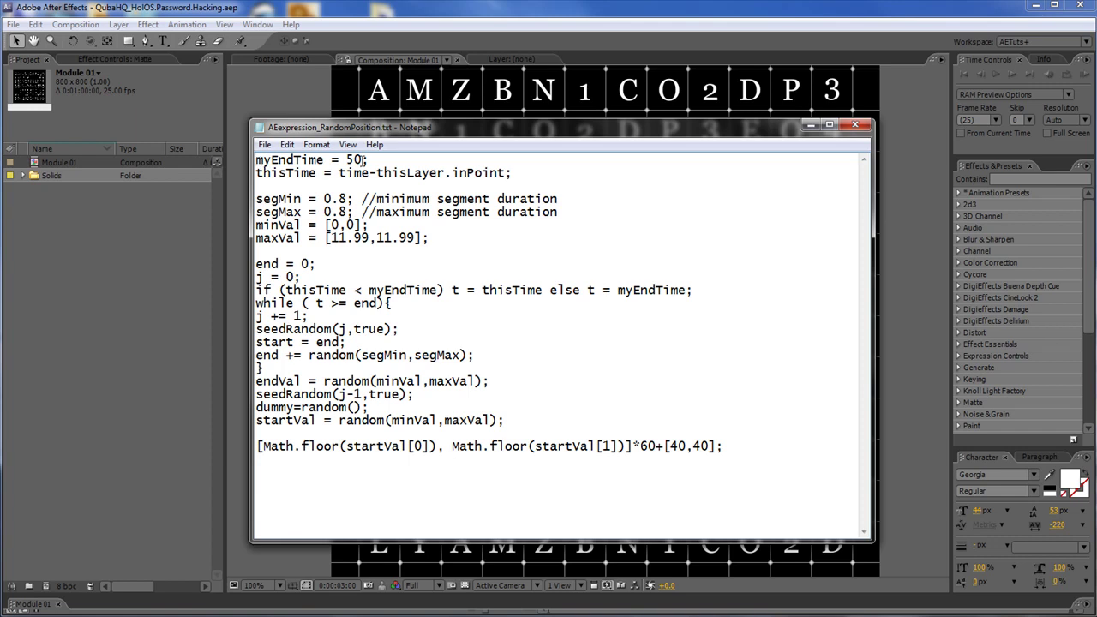
{"action": "left_click", "coordinate": [353, 160]}
{"action": "key", "text": "BackSpace"}
{"action": "type", "text": "6"}
Highlight the segMin/segMax, minVal/maxVal, loop and Math.floor lines, then select everything and close Notepad.
{"action": "left_click_drag", "start_coordinate": [564, 212], "coordinate": [231, 199]}
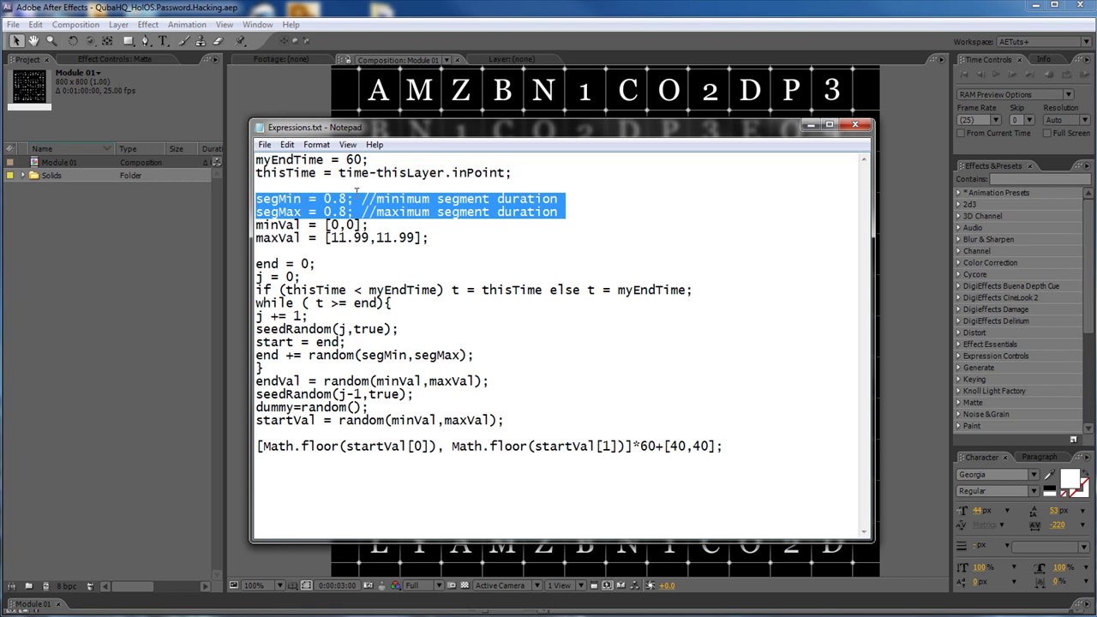
{"action": "left_click_drag", "start_coordinate": [430, 237], "coordinate": [216, 227]}
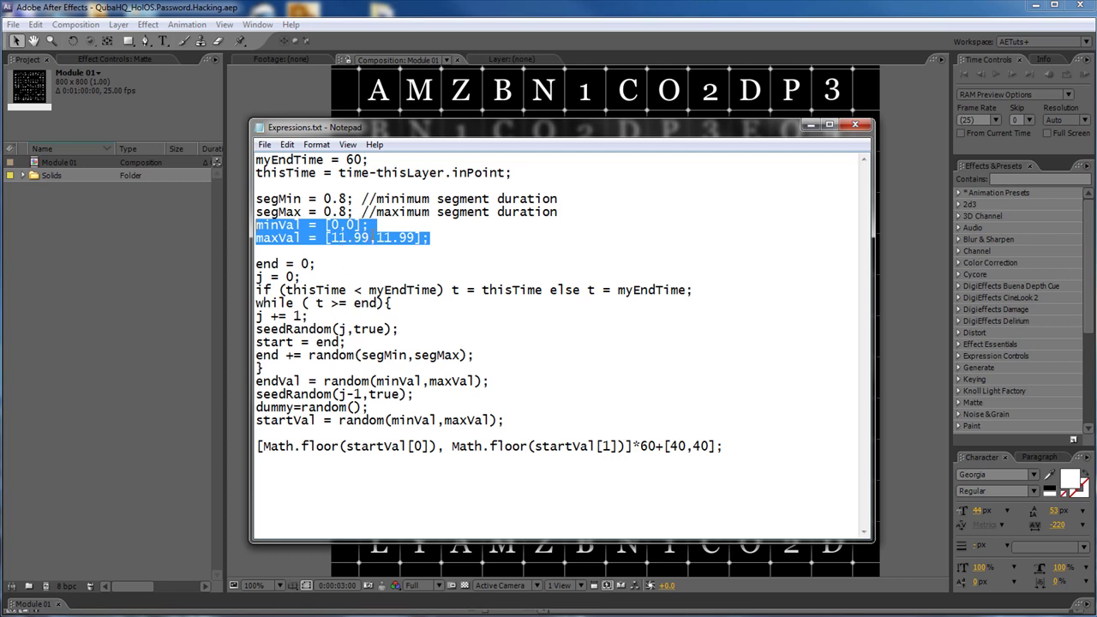
{"action": "left_click", "coordinate": [369, 238]}
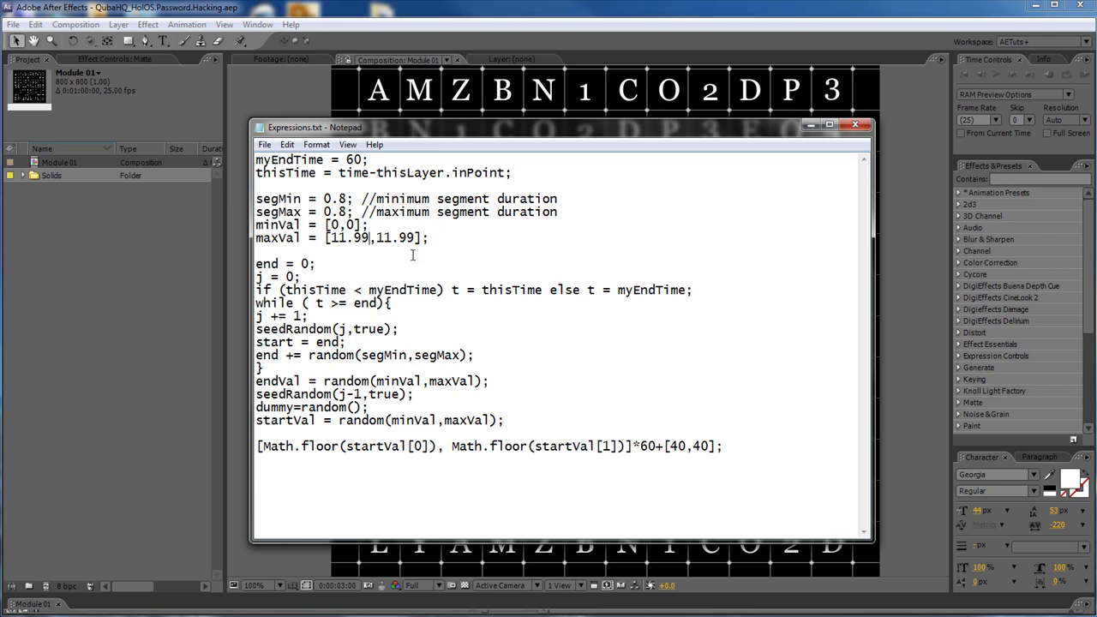
{"action": "left_click_drag", "start_coordinate": [510, 420], "coordinate": [242, 268]}
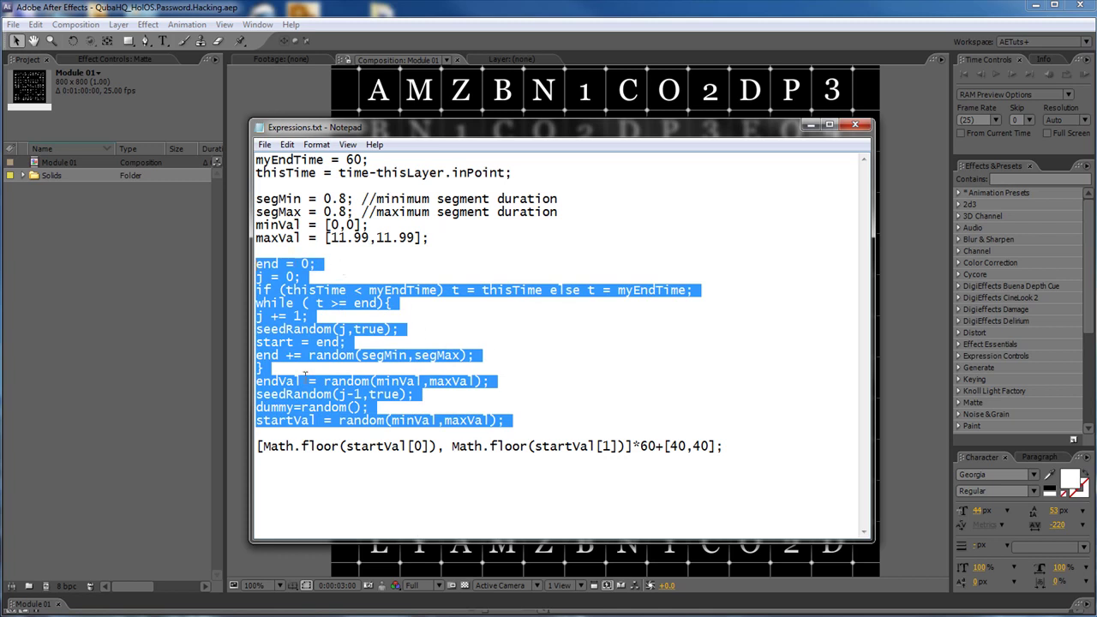
{"action": "left_click", "coordinate": [548, 386]}
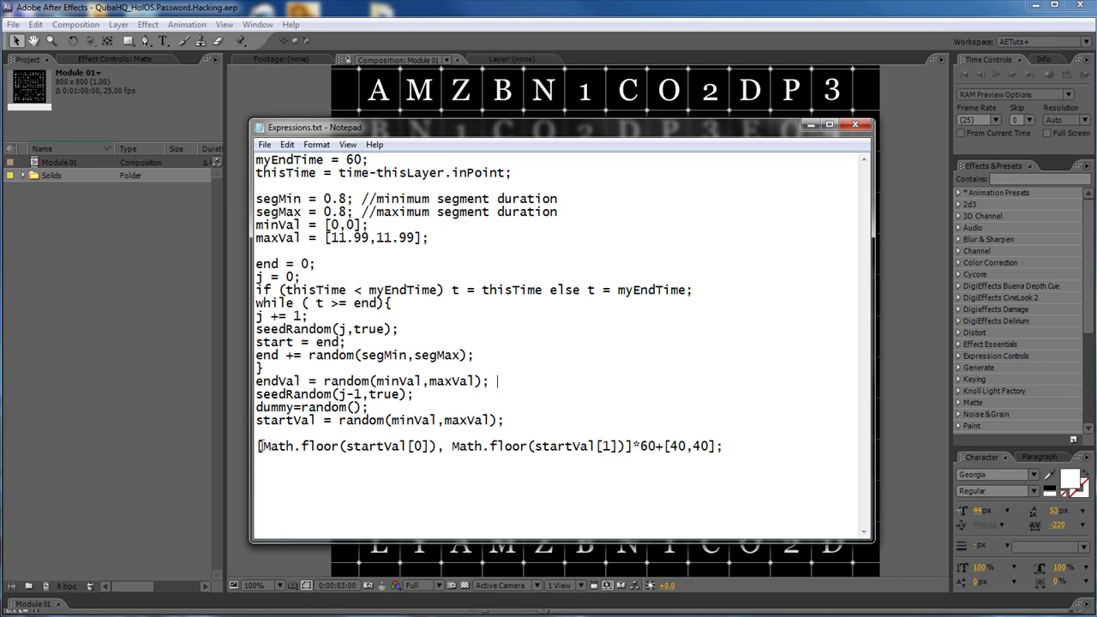
{"action": "left_click_drag", "start_coordinate": [261, 446], "coordinate": [628, 456]}
{"action": "left_click", "coordinate": [635, 448]}
{"action": "left_click_drag", "start_coordinate": [772, 450], "coordinate": [137, 131]}
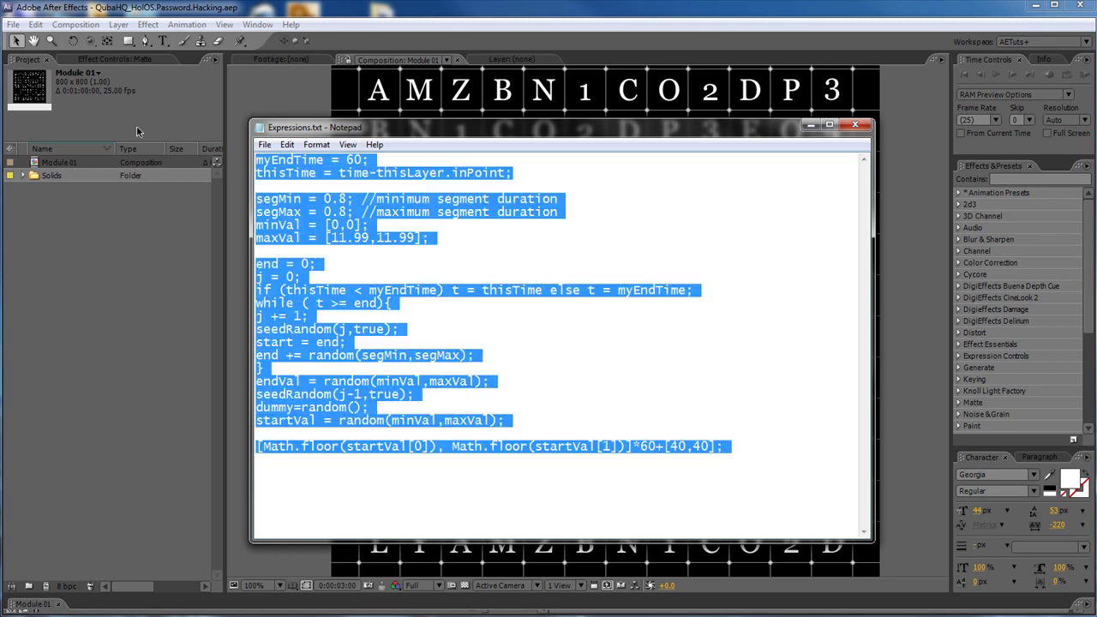
{"action": "left_click", "coordinate": [855, 126]}
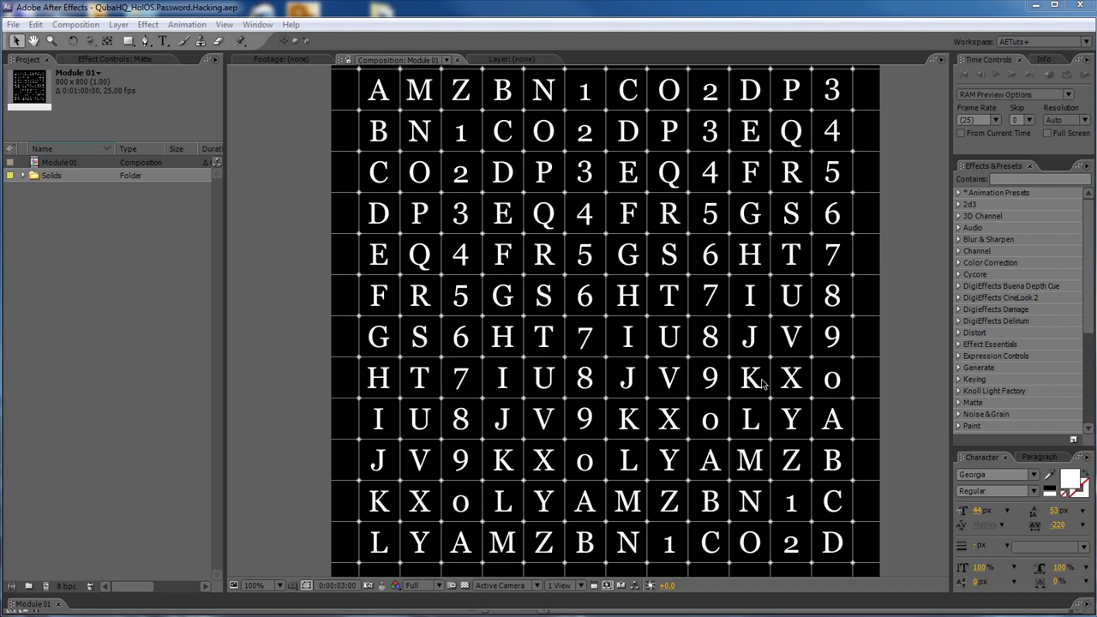
Create a white 60 × 60 px solid named Box 01 with Ctrl+Y and reveal its Position.
{"action": "left_click_drag", "start_coordinate": [485, 593], "coordinate": [484, 388]}
{"action": "key", "text": "ctrl+y"}
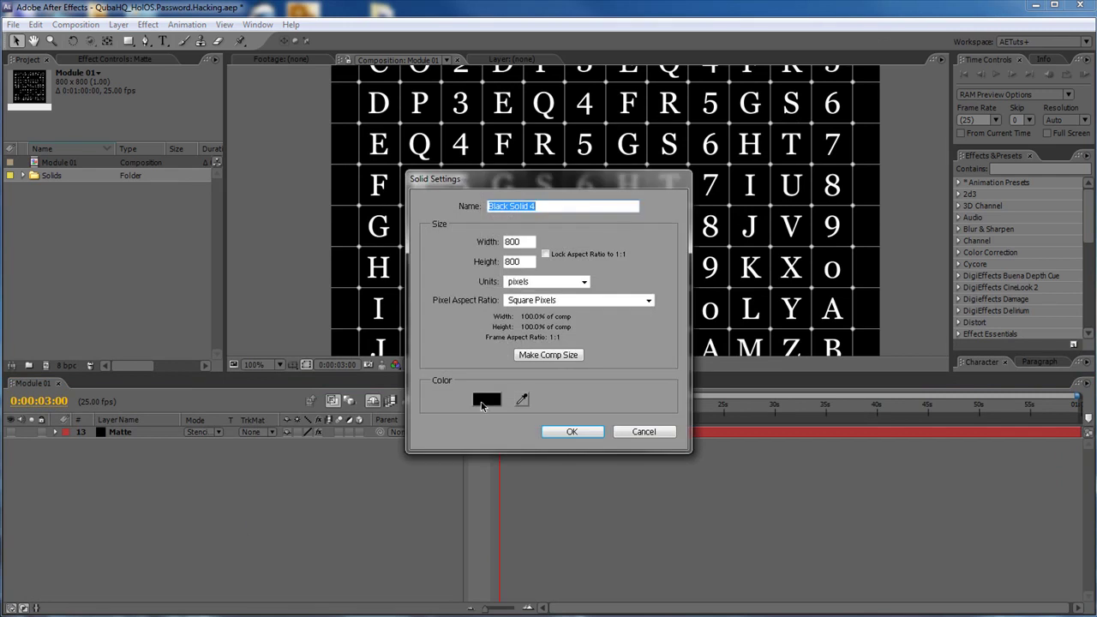
{"action": "left_click", "coordinate": [485, 401]}
{"action": "left_click", "coordinate": [199, 285]}
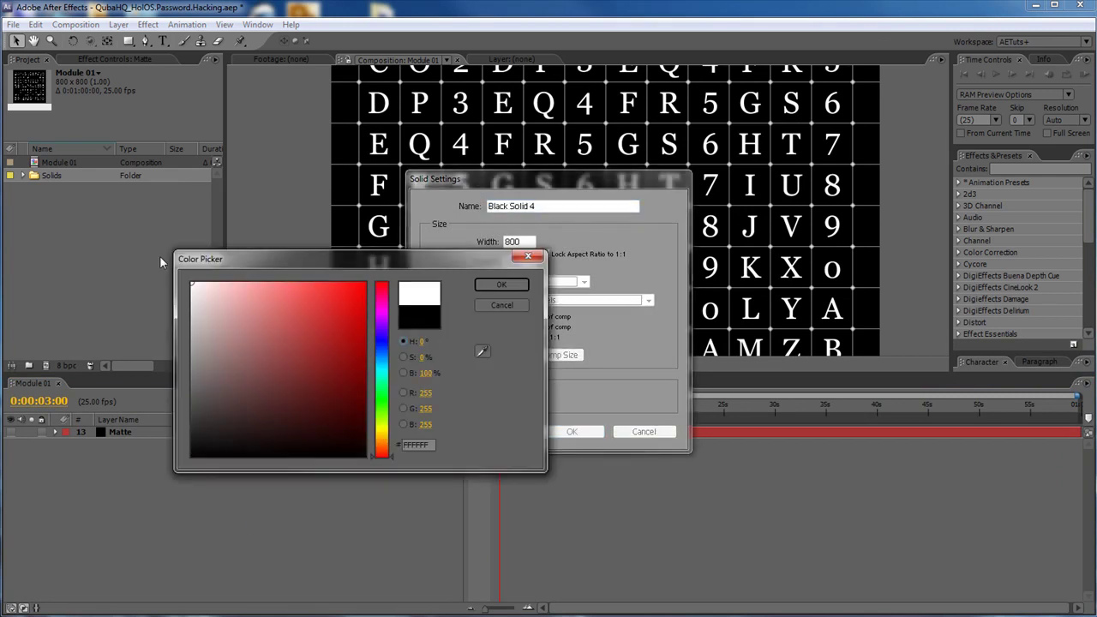
{"action": "left_click", "coordinate": [489, 286]}
{"action": "left_click", "coordinate": [529, 241]}
{"action": "type", "text": "60"}
{"action": "key", "text": "Tab"}
{"action": "type", "text": "60"}
{"action": "key", "text": "shift+Tab"}
{"action": "key", "text": "shift+Tab"}
{"action": "type", "text": "B"}
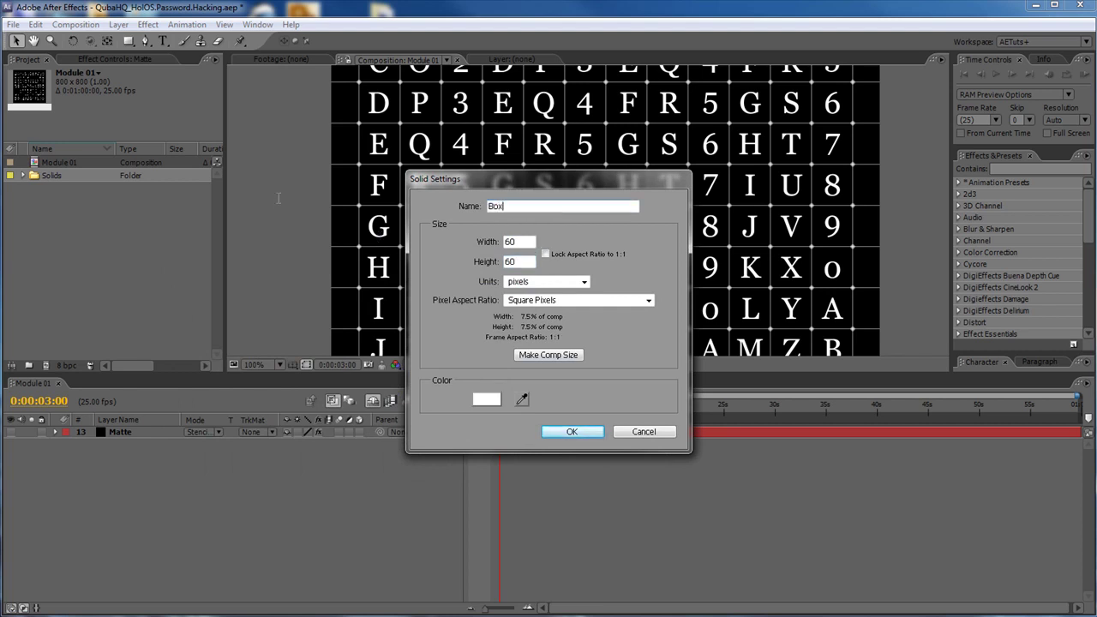
{"action": "left_click", "coordinate": [575, 431]}
{"action": "key", "text": "p"}
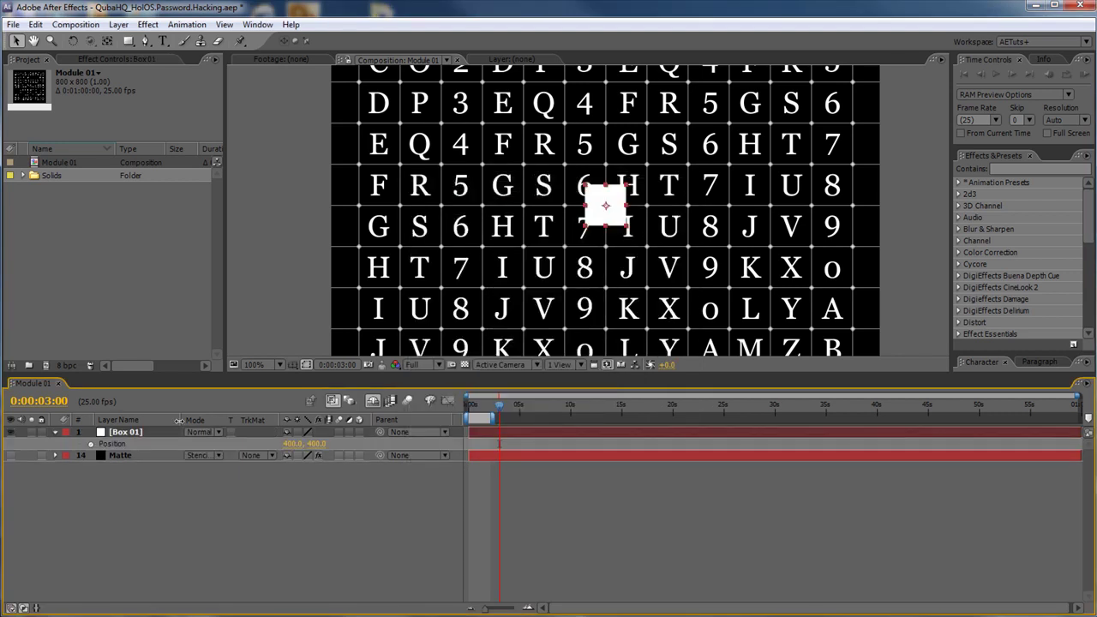
Paste the random-position expression onto Box 01's Position and commit it.
{"action": "left_click", "coordinate": [90, 445], "text": "alt"}
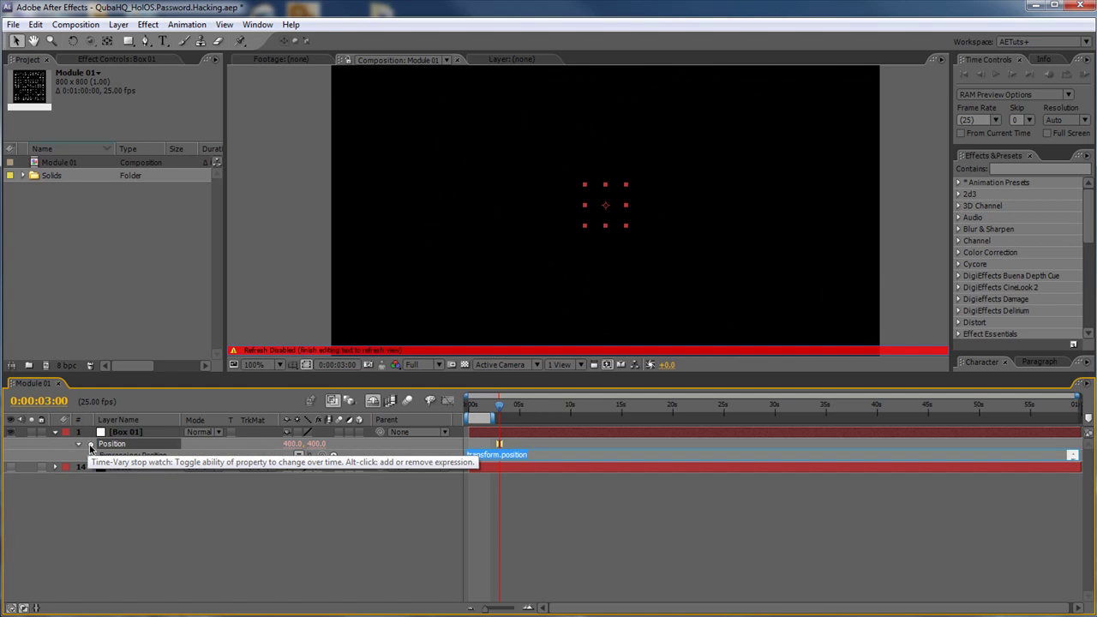
{"action": "type", "text": "[Math.floor(startVal[0]), Math.floor(startVal[1])]*60+[40,40];"}
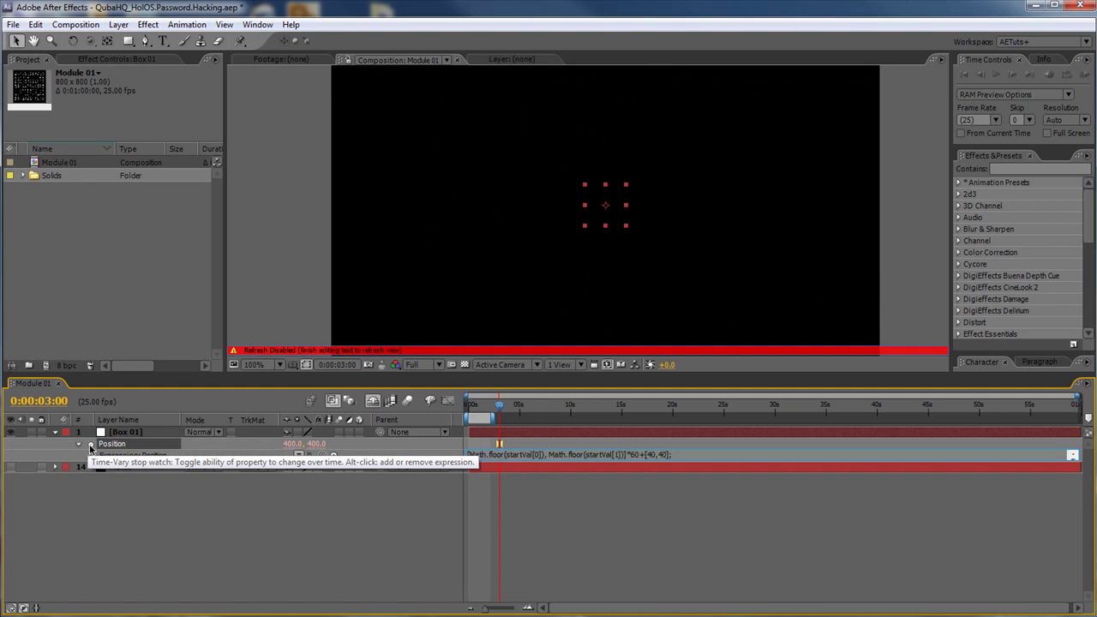
{"action": "left_click", "coordinate": [598, 526]}
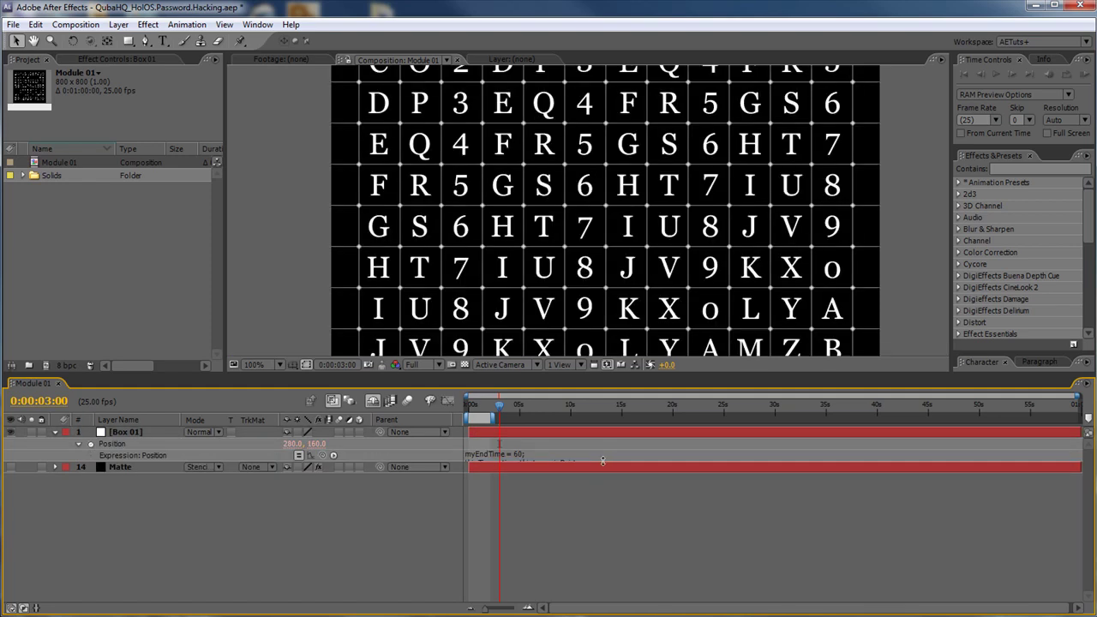
{"action": "left_click_drag", "start_coordinate": [602, 461], "coordinate": [611, 571]}
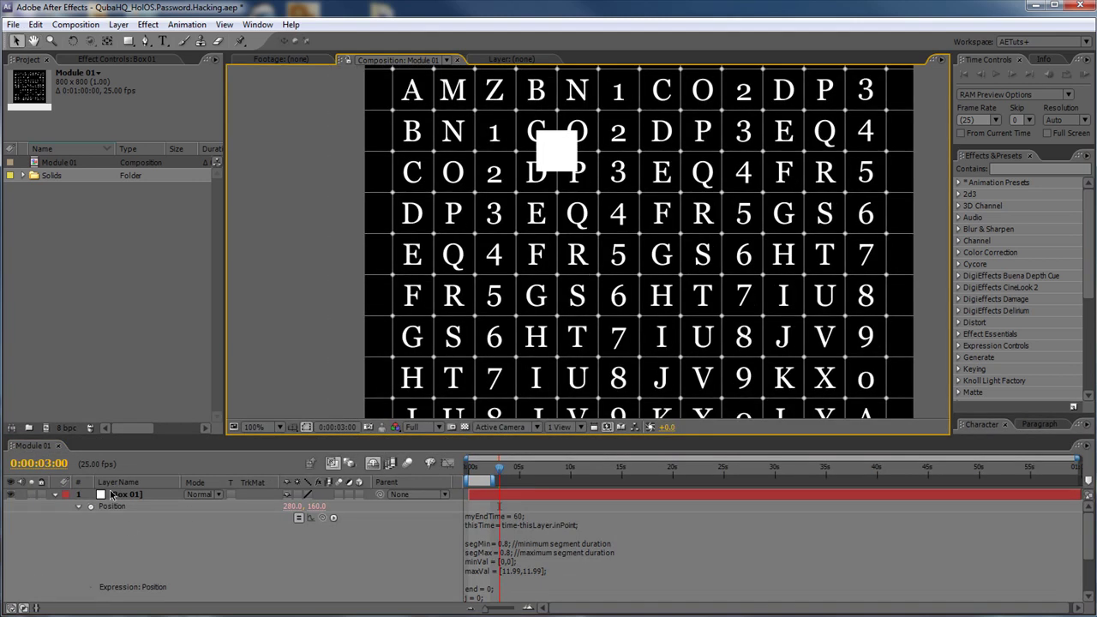
Set Box 01's Anchor Point to 0,0 and preview a work area of about 24 seconds.
{"action": "left_click", "coordinate": [120, 496]}
{"action": "key", "text": "a"}
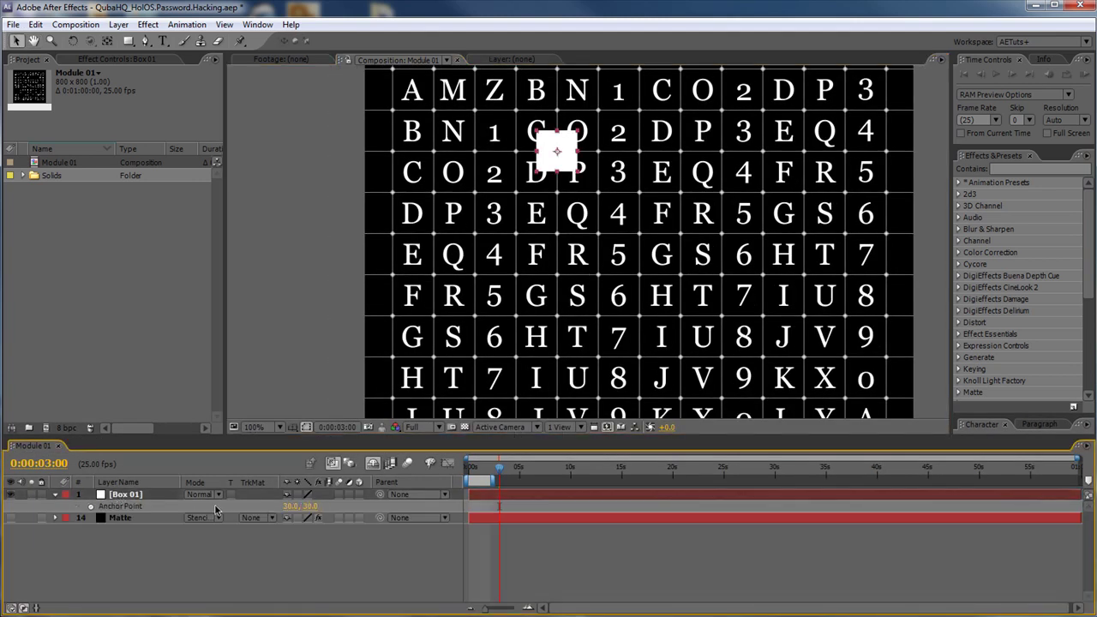
{"action": "left_click", "coordinate": [289, 506]}
{"action": "type", "text": "0"}
{"action": "key", "text": "Tab"}
{"action": "type", "text": "0"}
{"action": "key", "text": "Return"}
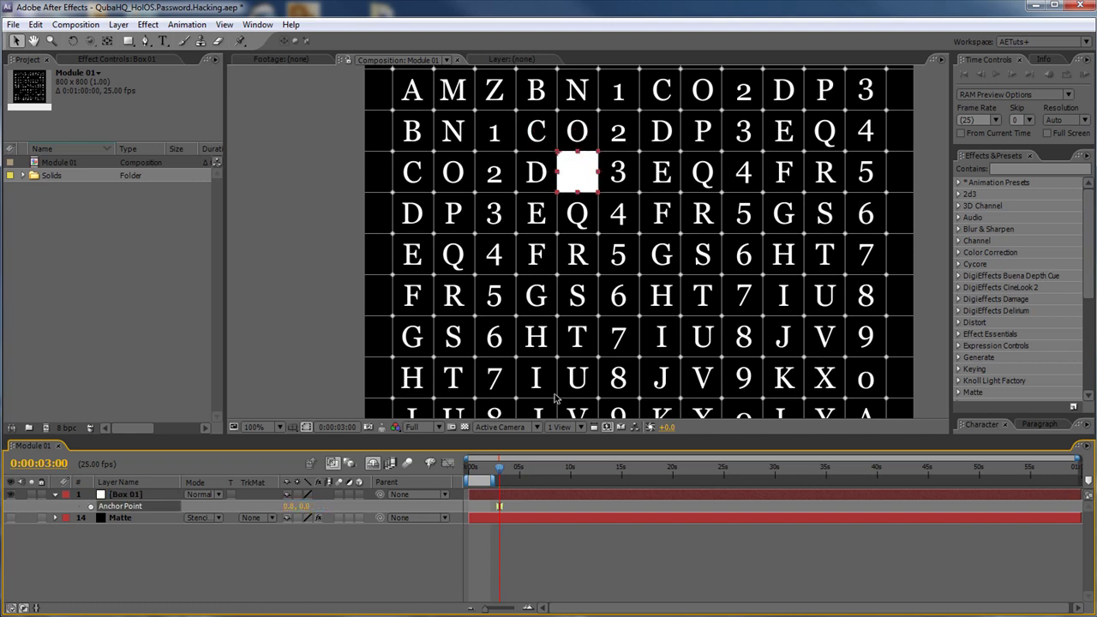
{"action": "left_click_drag", "start_coordinate": [494, 480], "coordinate": [716, 482]}
{"action": "key", "text": "KP_0"}
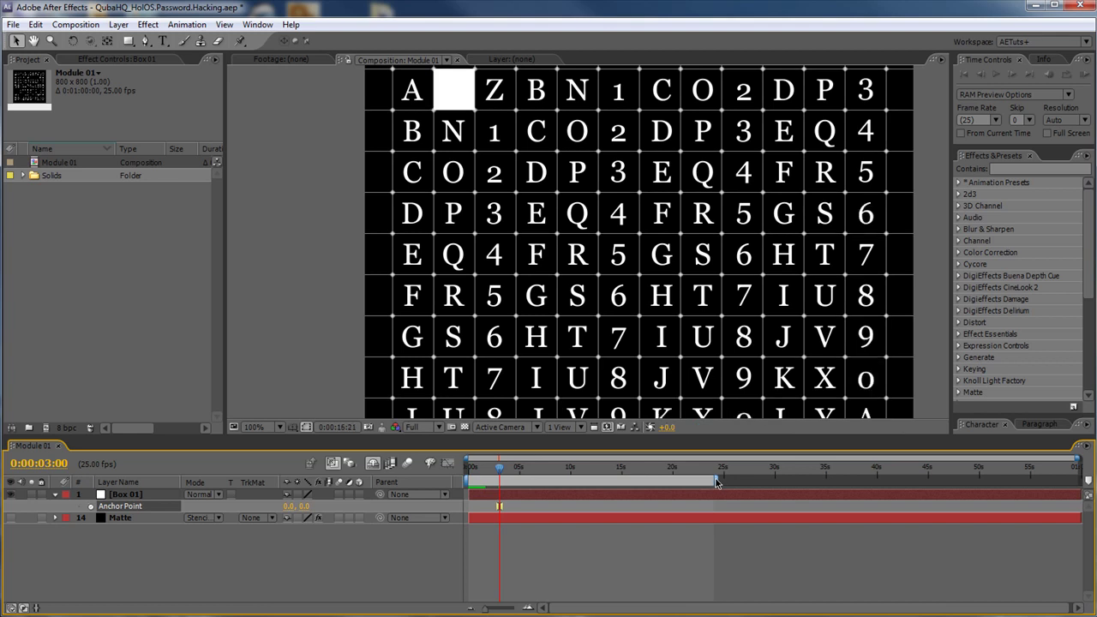
{"action": "key", "text": "space"}
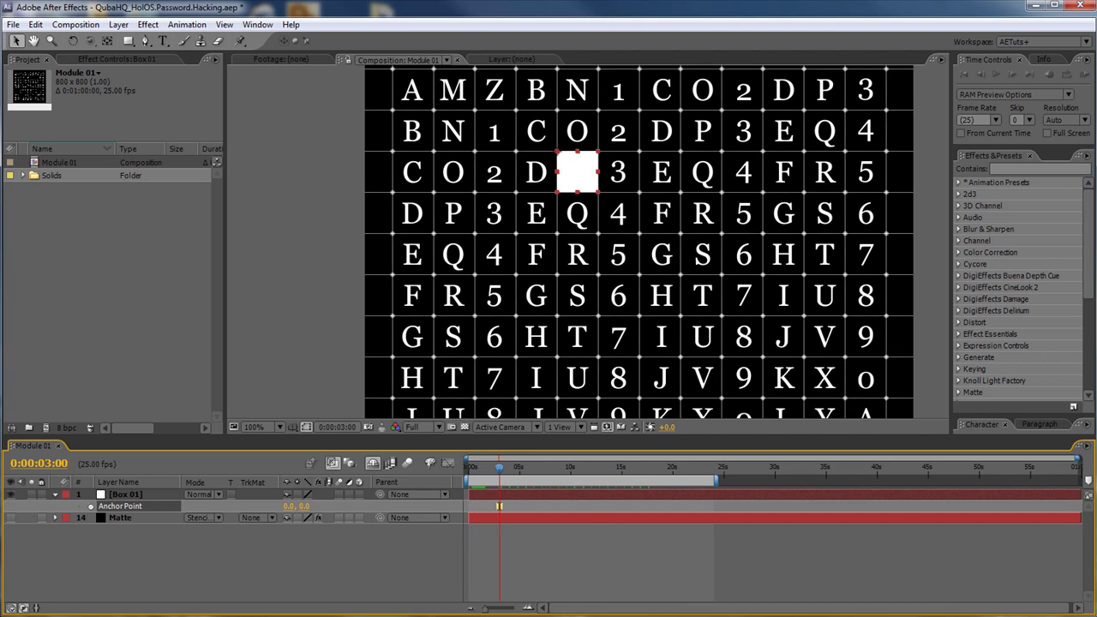
Keyframe Box 01's opacity at 0% at the start and 100% a couple of frames later.
{"action": "left_click", "coordinate": [131, 500]}
{"action": "key", "text": "t"}
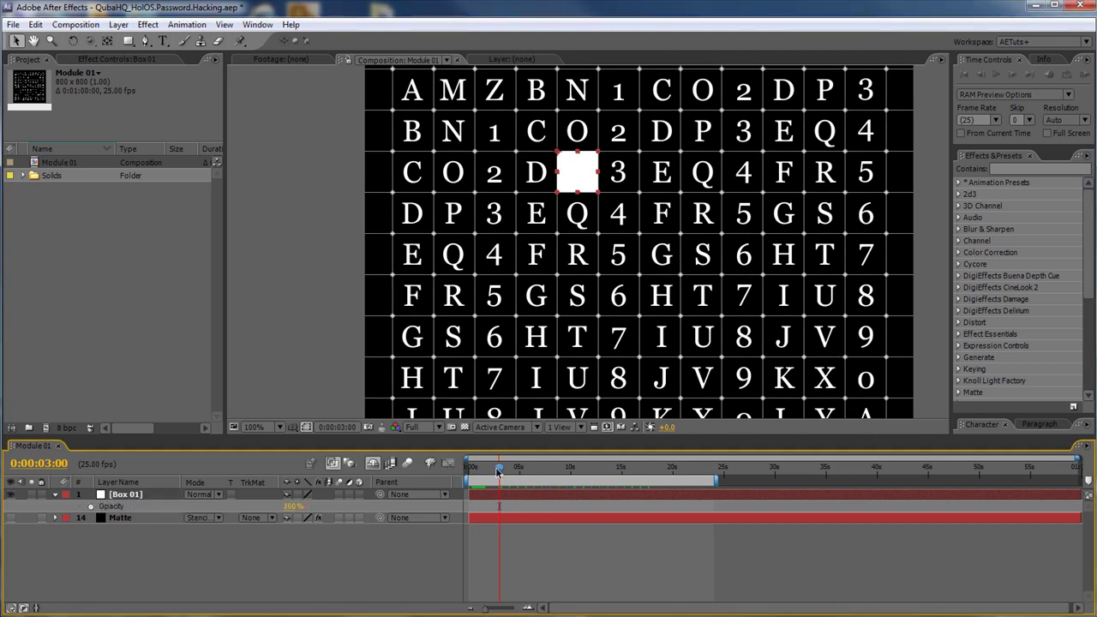
{"action": "key", "text": "Home"}
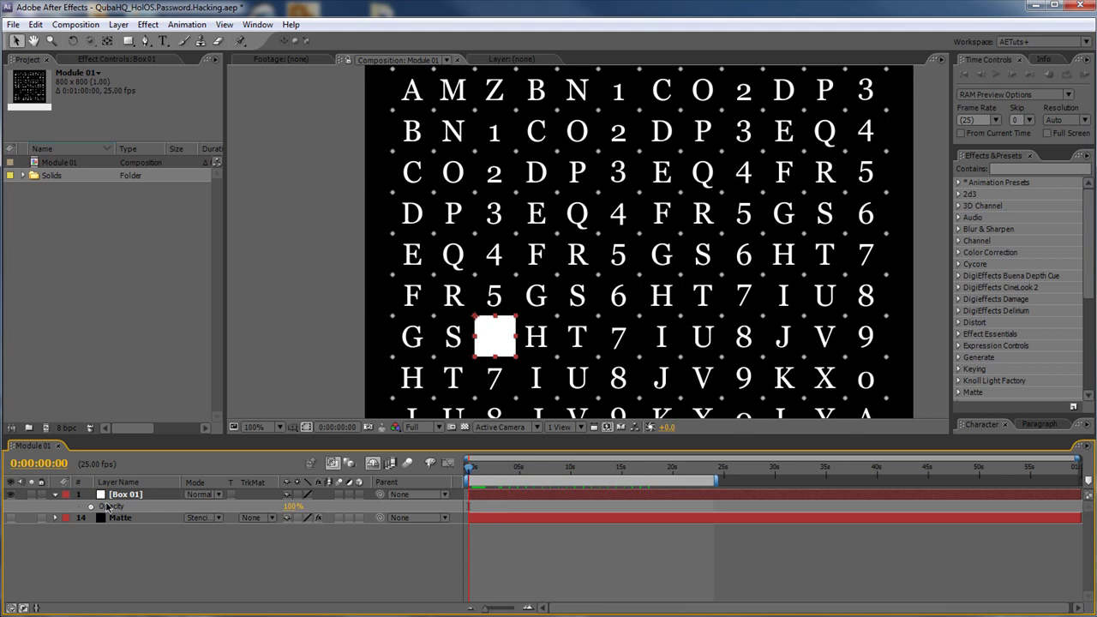
{"action": "left_click_drag", "start_coordinate": [288, 507], "coordinate": [97, 507]}
{"action": "left_click", "coordinate": [92, 507]}
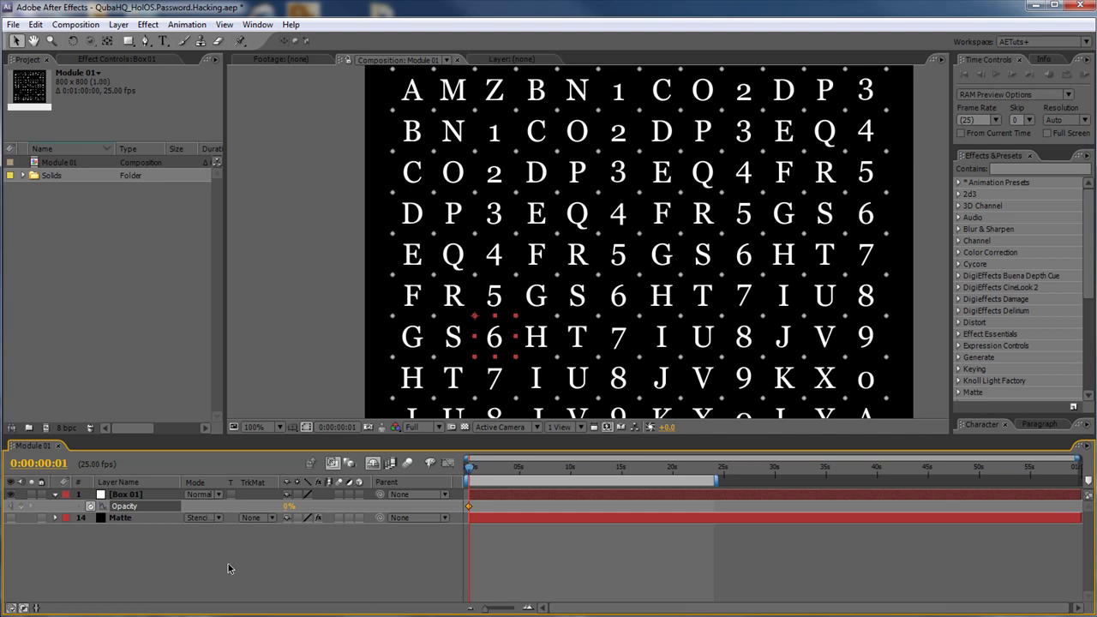
{"action": "key", "text": "Page_Down"}
{"action": "key", "text": "Page_Down"}
{"action": "left_click_drag", "start_coordinate": [288, 507], "coordinate": [383, 467]}
Drop Box 01's opacity back to 0% at frame 20 and zoom the timeline to frames.
{"action": "key", "text": "shift+Page_Down"}
{"action": "key", "text": "shift+Page_Down"}
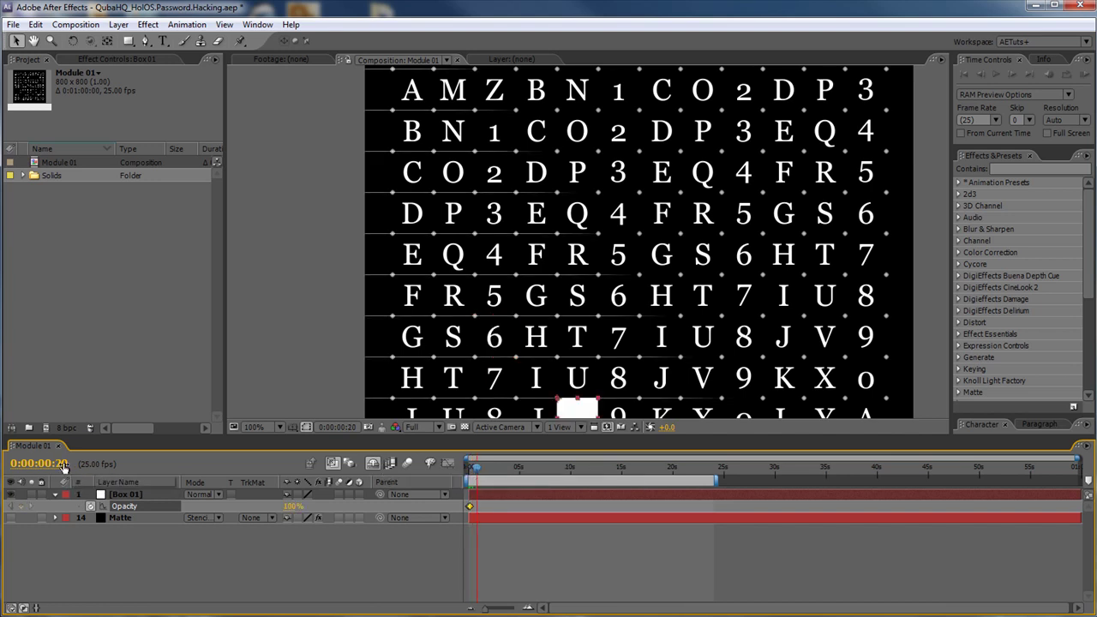
{"action": "left_click_drag", "start_coordinate": [261, 505], "coordinate": [193, 504]}
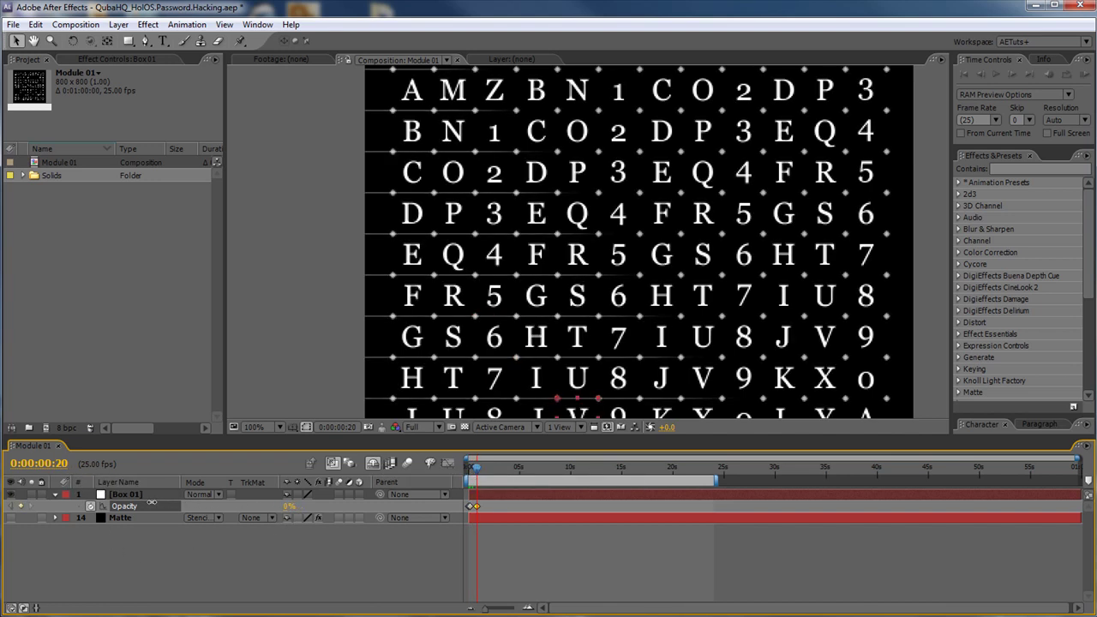
{"action": "left_click_drag", "start_coordinate": [486, 608], "coordinate": [513, 607]}
{"action": "left_click", "coordinate": [493, 511]}
{"action": "left_click", "coordinate": [491, 507]}
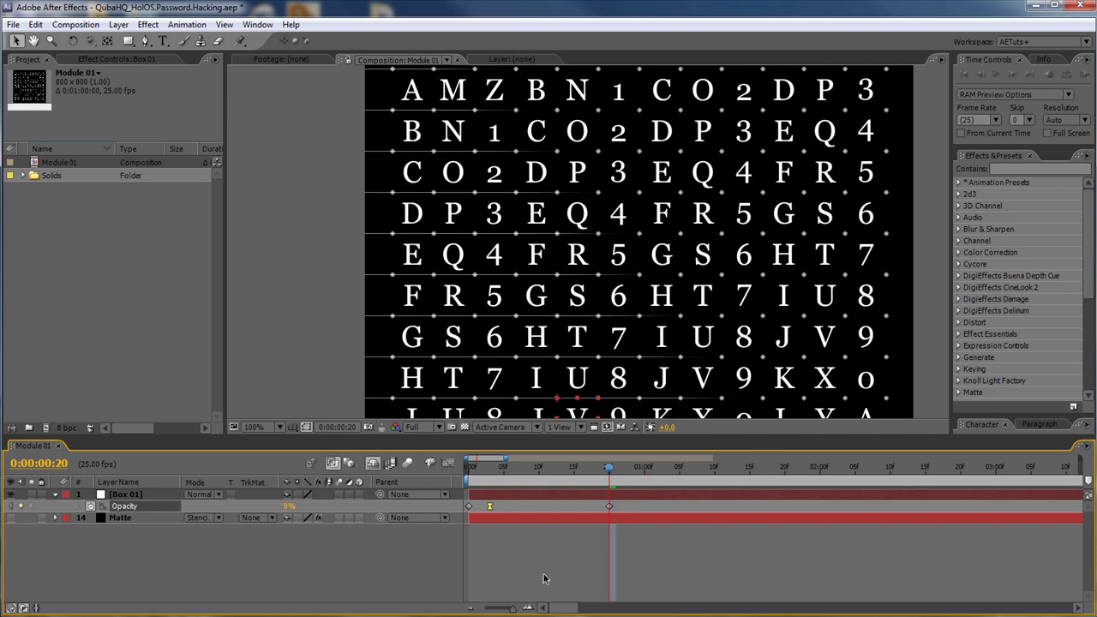
Give Box 01's Opacity a loopOut(type = "cycle") expression so the flash repeats.
{"action": "left_click", "coordinate": [90, 507], "text": "alt"}
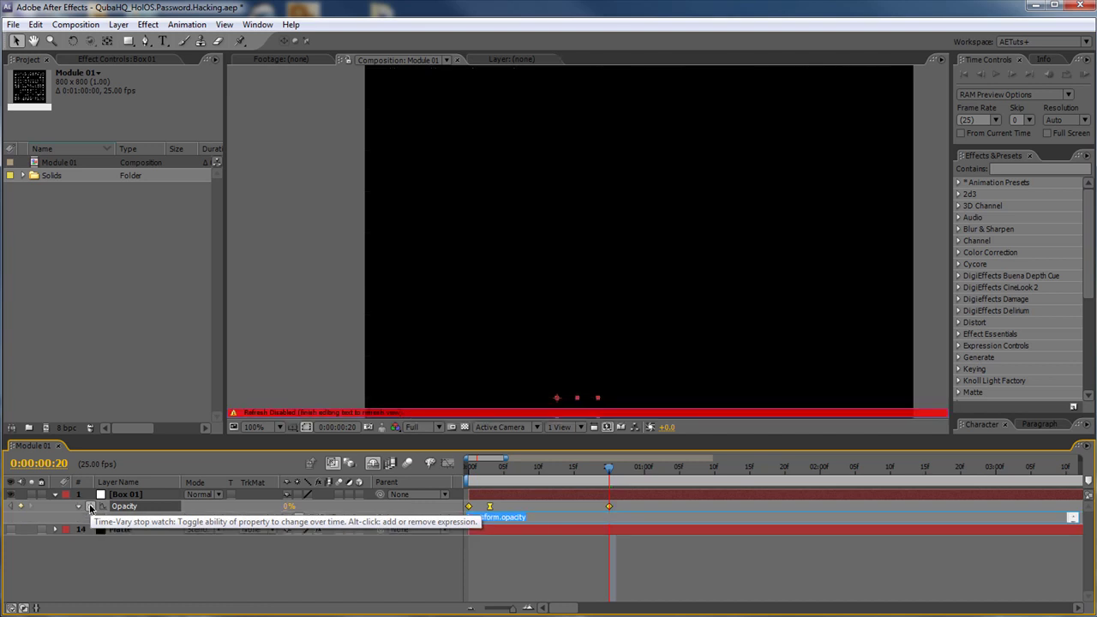
{"action": "left_click", "coordinate": [333, 518]}
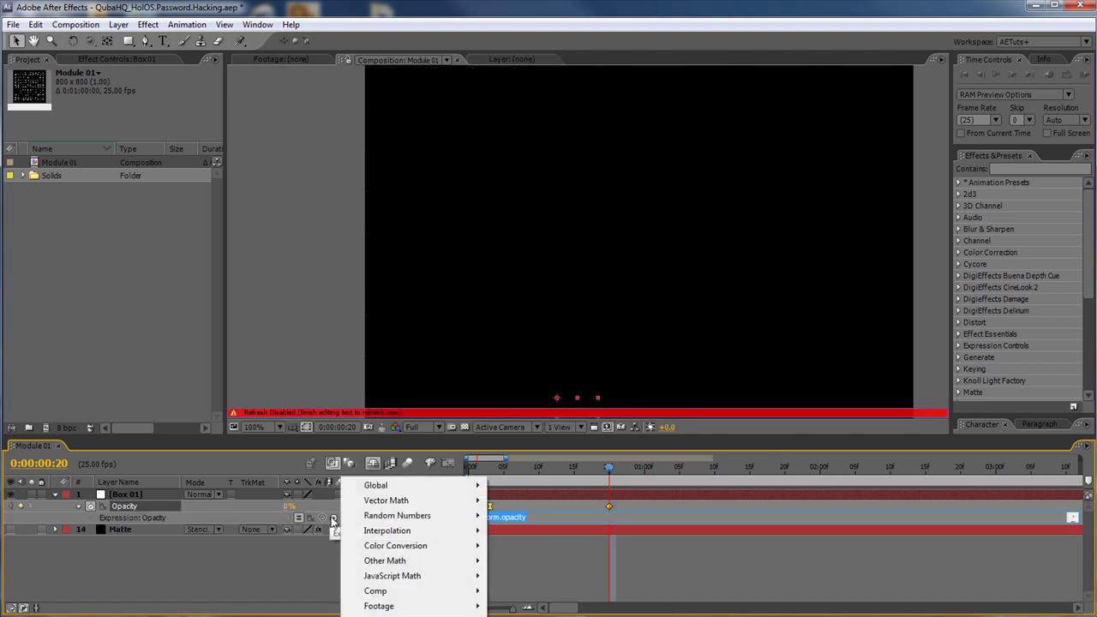
{"action": "mouse_move", "coordinate": [403, 614]}
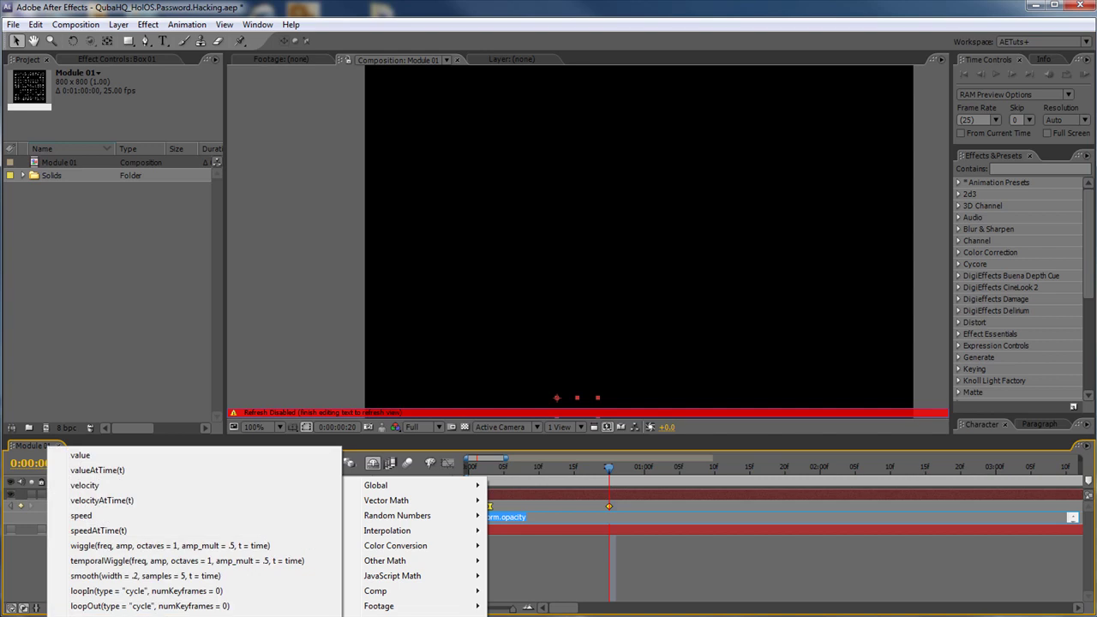
{"action": "key", "text": "Escape"}
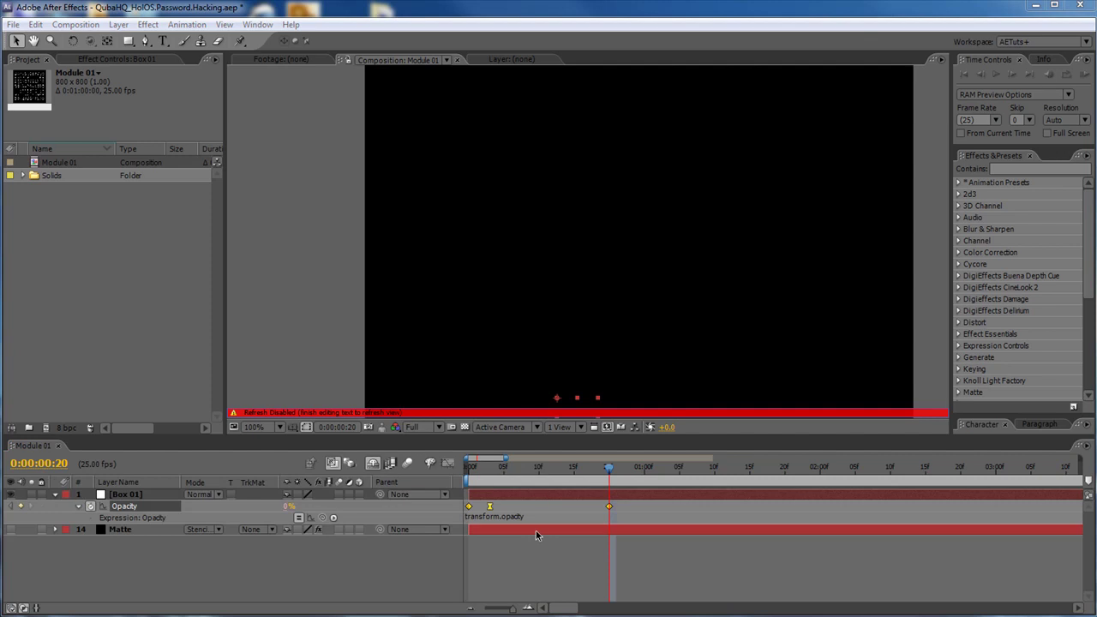
{"action": "key", "text": "grave"}
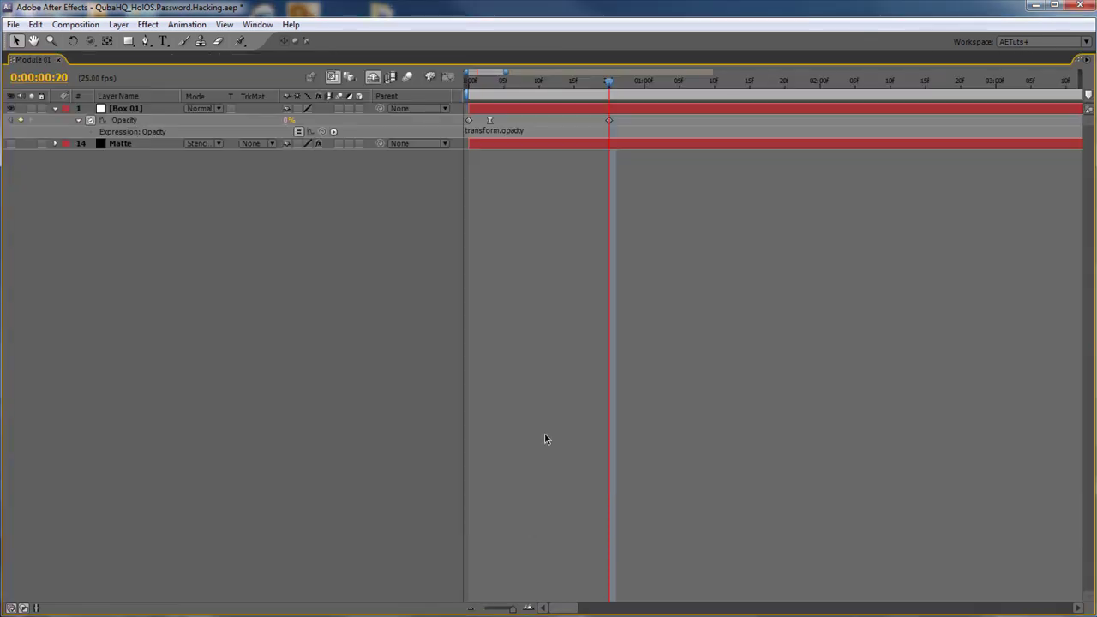
{"action": "left_click", "coordinate": [333, 132]}
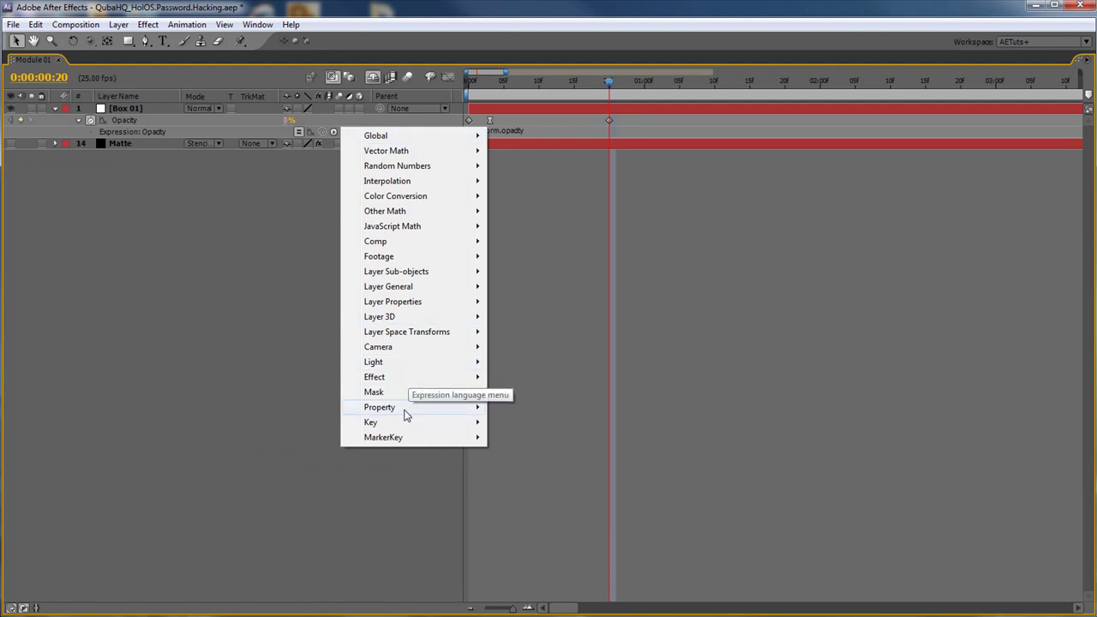
{"action": "mouse_move", "coordinate": [406, 414]}
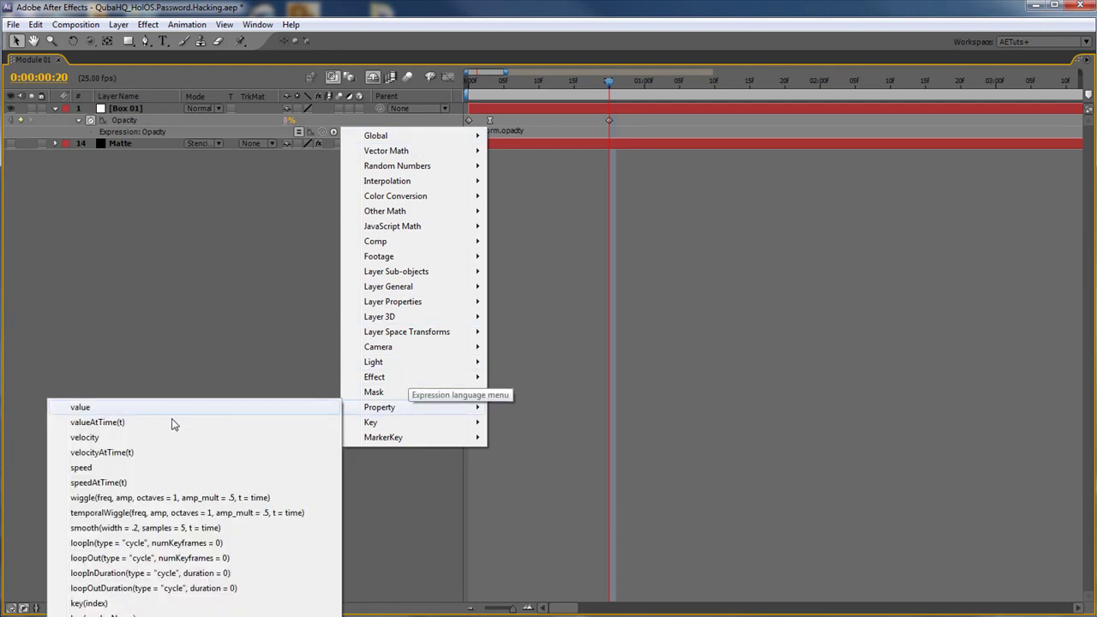
{"action": "left_click", "coordinate": [109, 558]}
{"action": "left_click", "coordinate": [310, 304]}
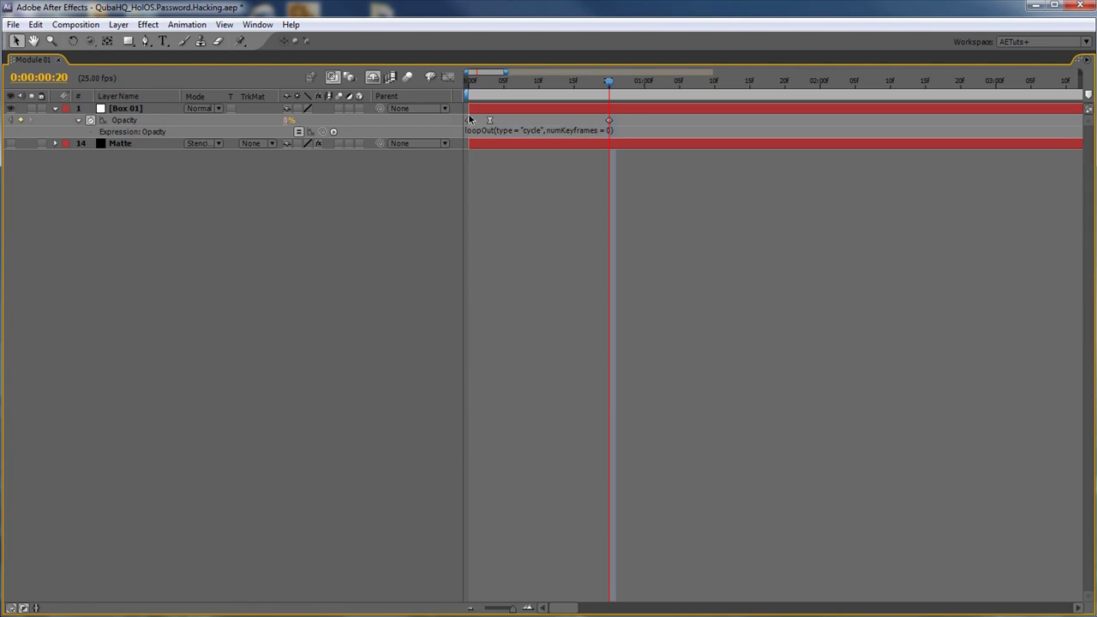
{"action": "key", "text": "grave"}
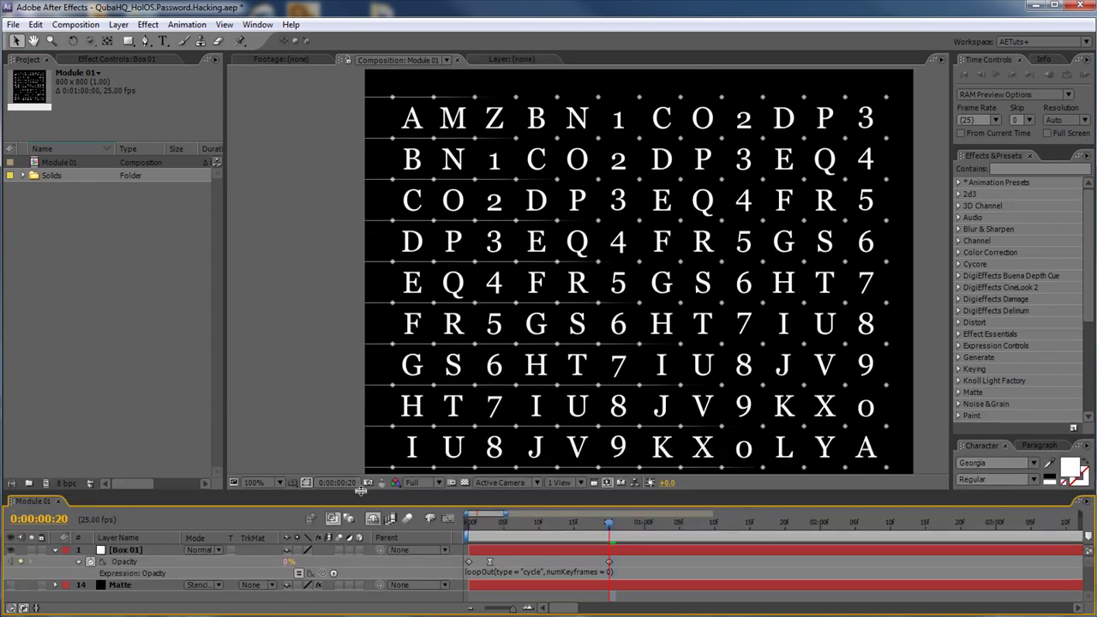
RAM preview the composition in an enlarged viewer to confirm Box 01 keeps blinking on letter cells.
{"action": "left_click_drag", "start_coordinate": [358, 492], "coordinate": [360, 589]}
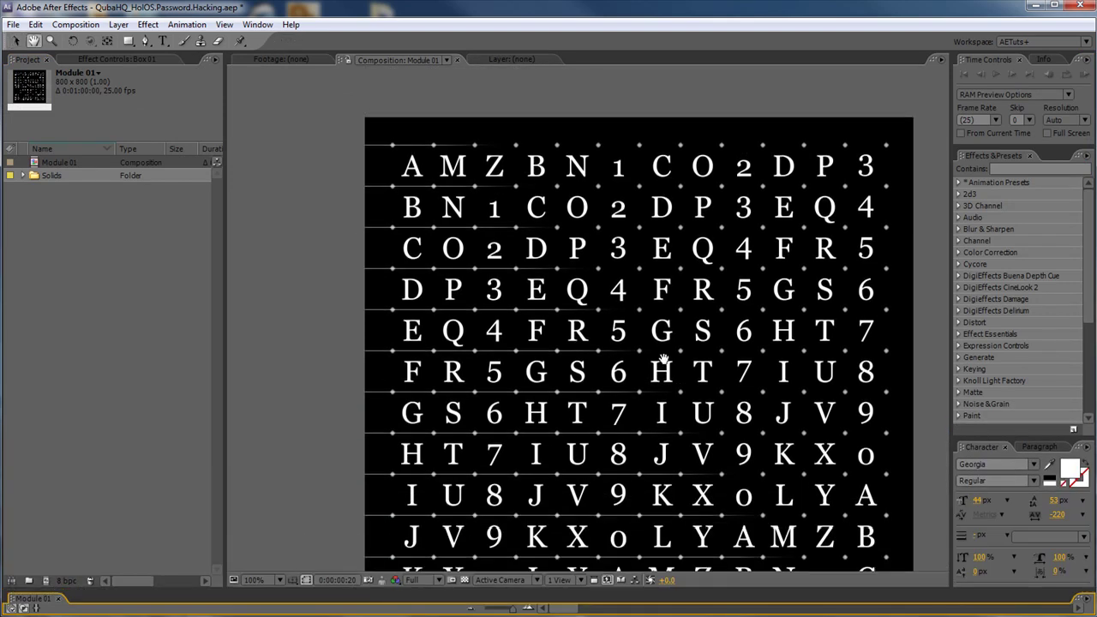
{"action": "left_click", "coordinate": [637, 310]}
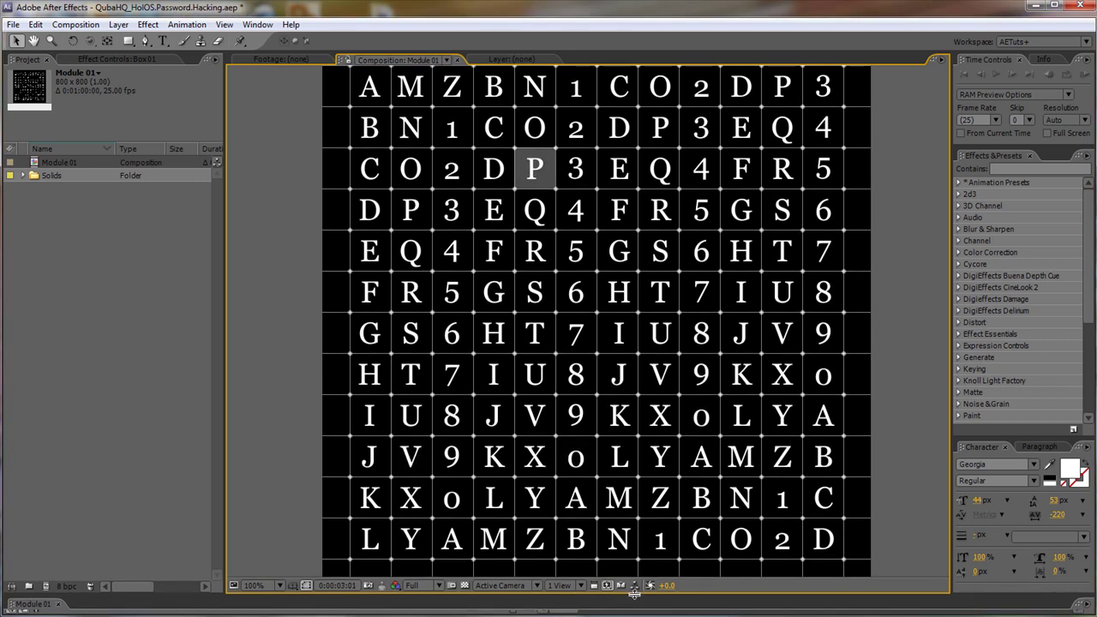
{"action": "left_click_drag", "start_coordinate": [634, 595], "coordinate": [645, 420]}
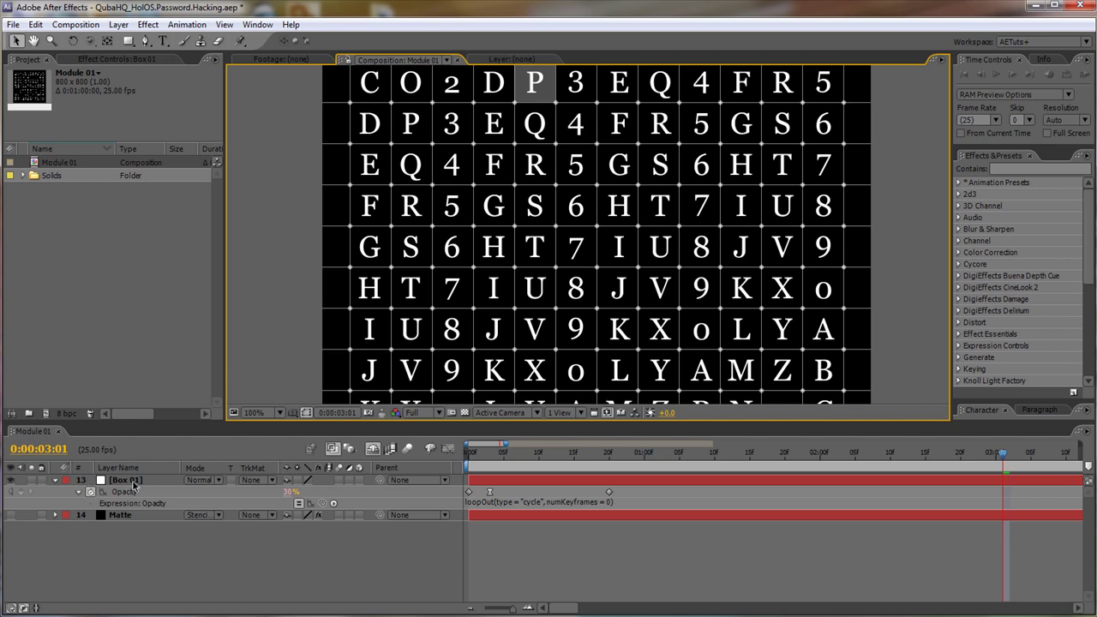
Duplicate Box 01 three times and offset the copies' start times a few frames apart.
{"action": "left_click", "coordinate": [133, 483]}
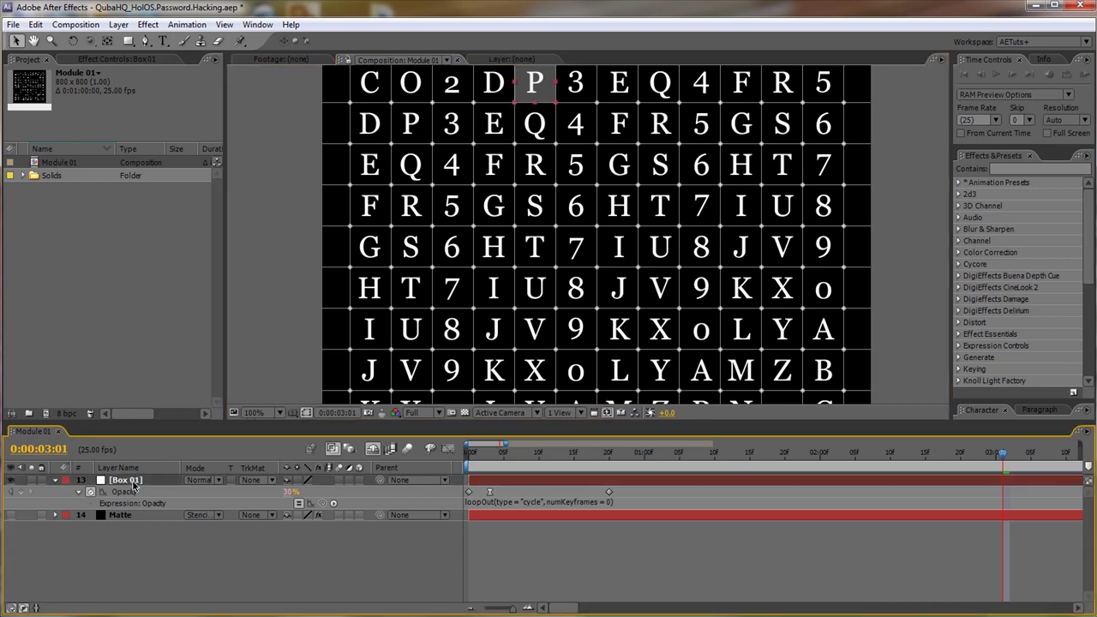
{"action": "key", "text": "ctrl+d"}
{"action": "key", "text": "ctrl+d"}
{"action": "key", "text": "ctrl+d"}
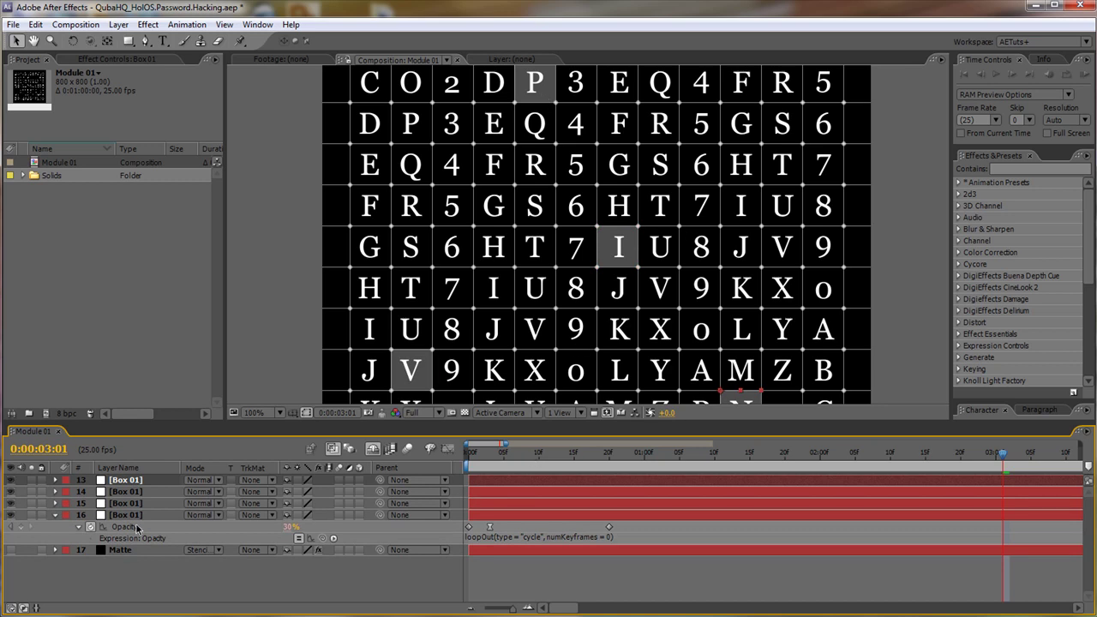
{"action": "left_click", "coordinate": [508, 507]}
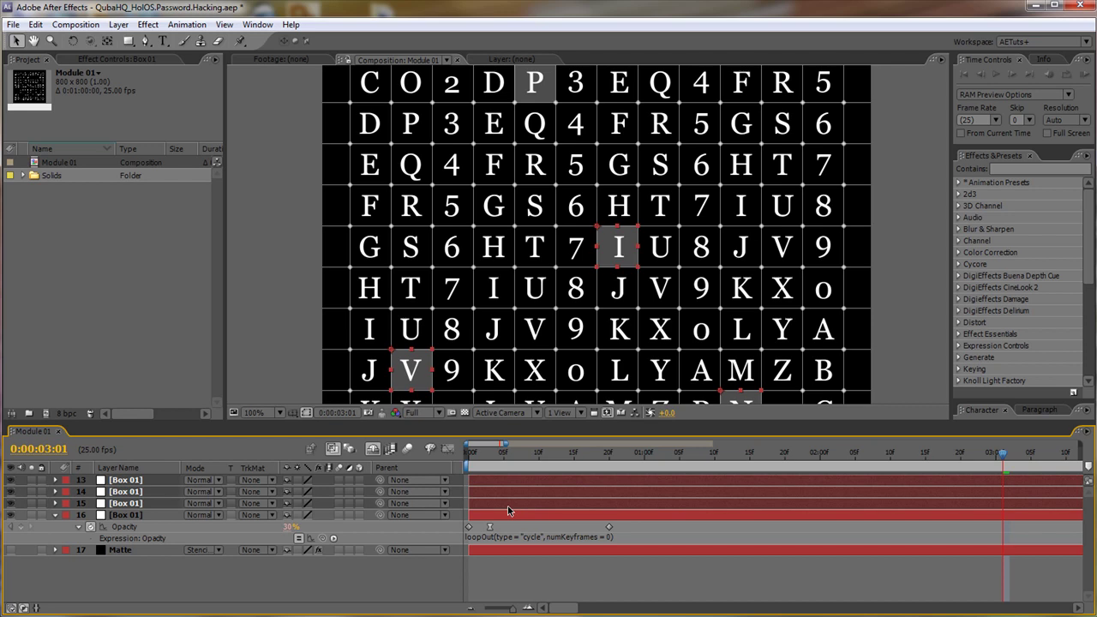
{"action": "key", "text": "alt+Page_Down"}
{"action": "key", "text": "alt+Page_Down"}
{"action": "key", "text": "alt+Page_Down"}
{"action": "key", "text": "alt+Page_Down"}
{"action": "key", "text": "alt+Page_Down"}
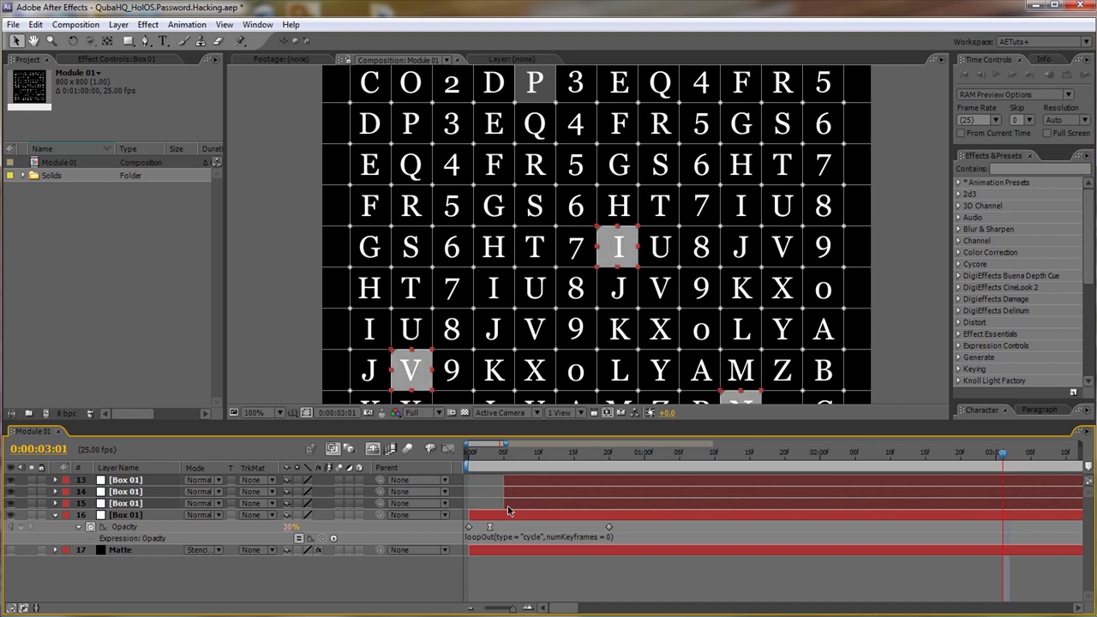
{"action": "left_click", "coordinate": [525, 506], "text": "ctrl"}
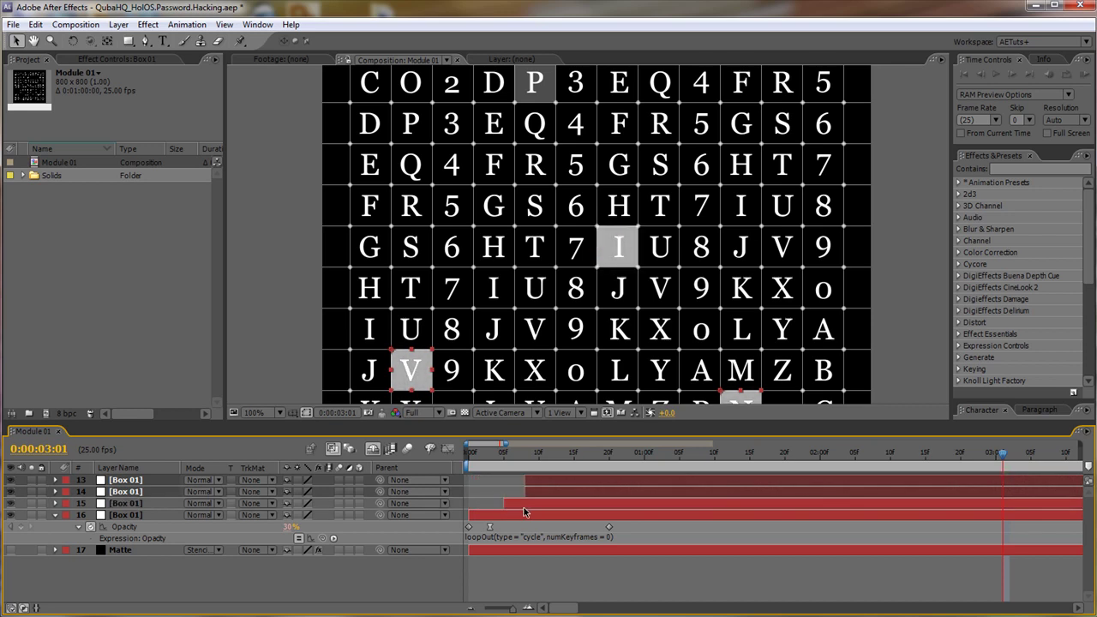
{"action": "key", "text": "alt+Page_Down"}
{"action": "key", "text": "alt+Page_Down"}
{"action": "key", "text": "ctrl+Up"}
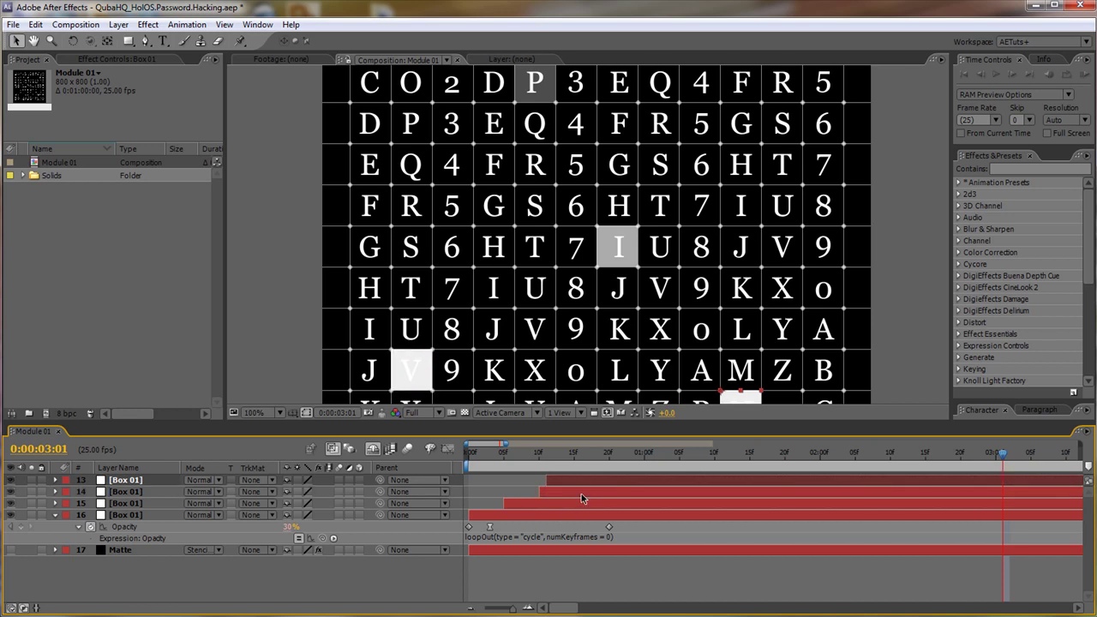
{"action": "key", "text": "alt+Page_Down"}
{"action": "key", "text": "alt+Page_Down"}
{"action": "key", "text": "alt+Page_Down"}
{"action": "key", "text": "alt+Page_Down"}
{"action": "key", "text": "alt+Page_Down"}
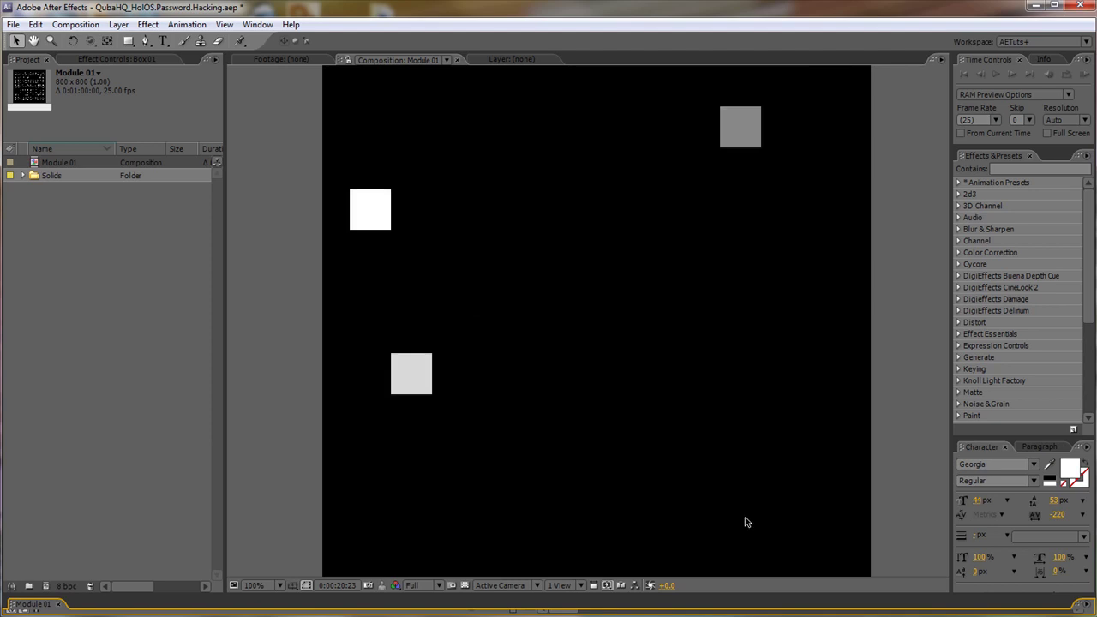
Stop the preview and turn off solo so the full letter grid shows.
{"action": "key", "text": "space"}
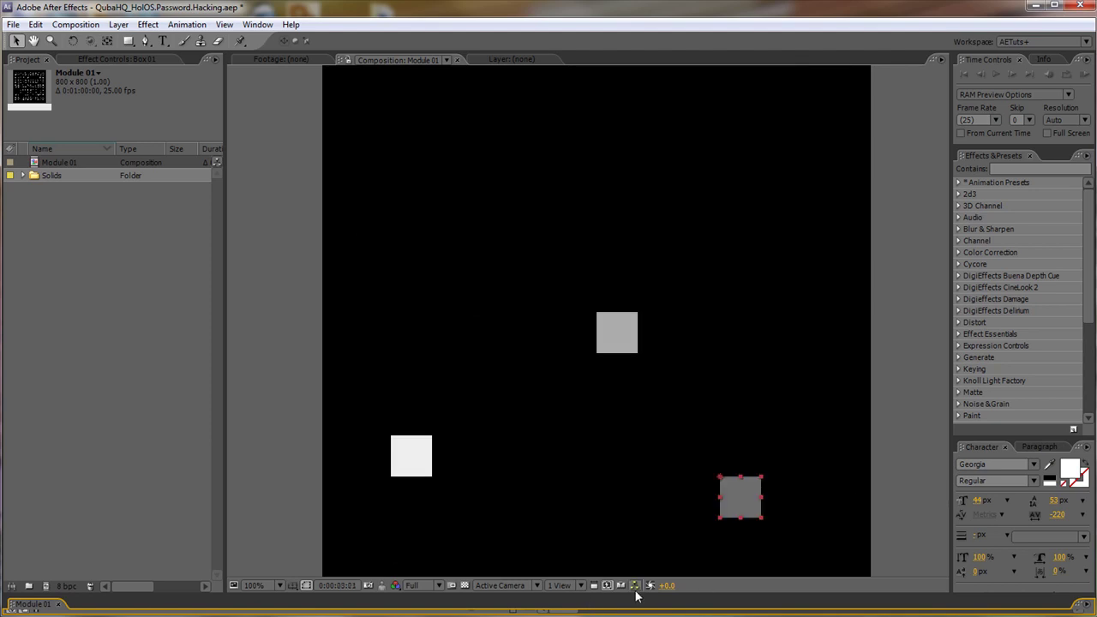
{"action": "left_click_drag", "start_coordinate": [634, 596], "coordinate": [642, 277]}
{"action": "left_click", "coordinate": [30, 336]}
{"action": "left_click", "coordinate": [129, 387]}
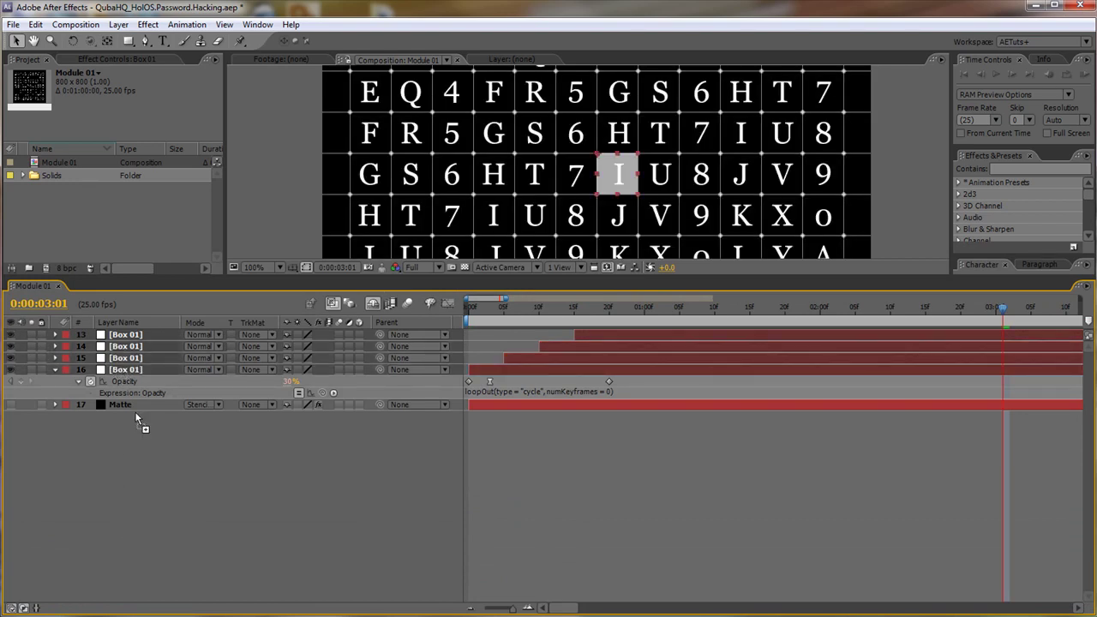
Move the Matte layer above the Box copies, make it visible, and unhide the shy letter-row layers.
{"action": "left_click", "coordinate": [124, 408]}
{"action": "left_click_drag", "start_coordinate": [124, 407], "coordinate": [125, 330]}
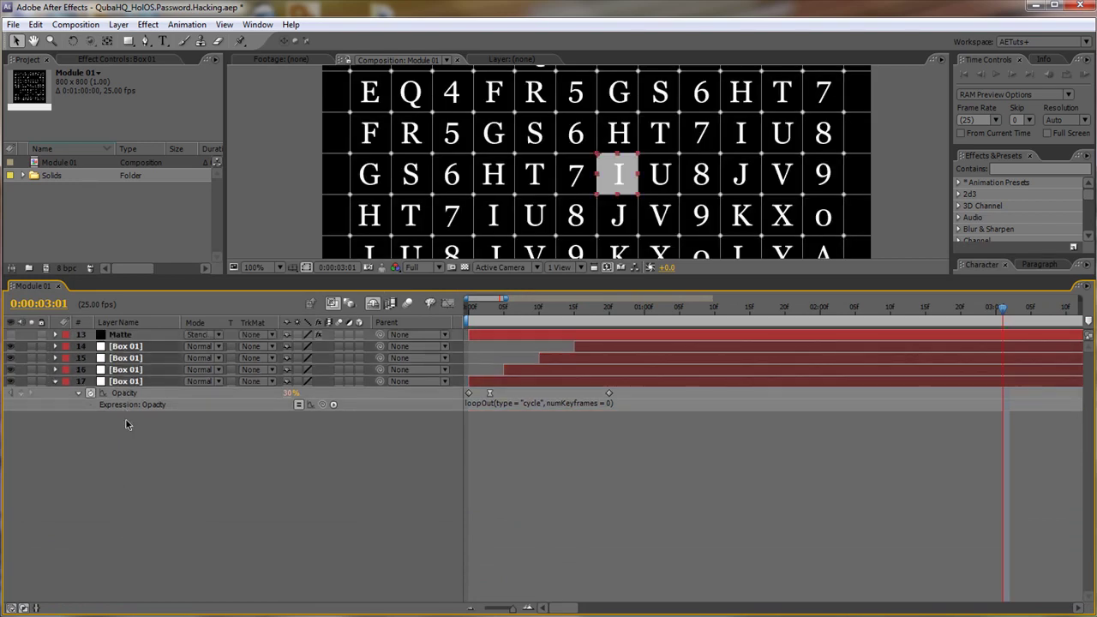
{"action": "left_click", "coordinate": [10, 335]}
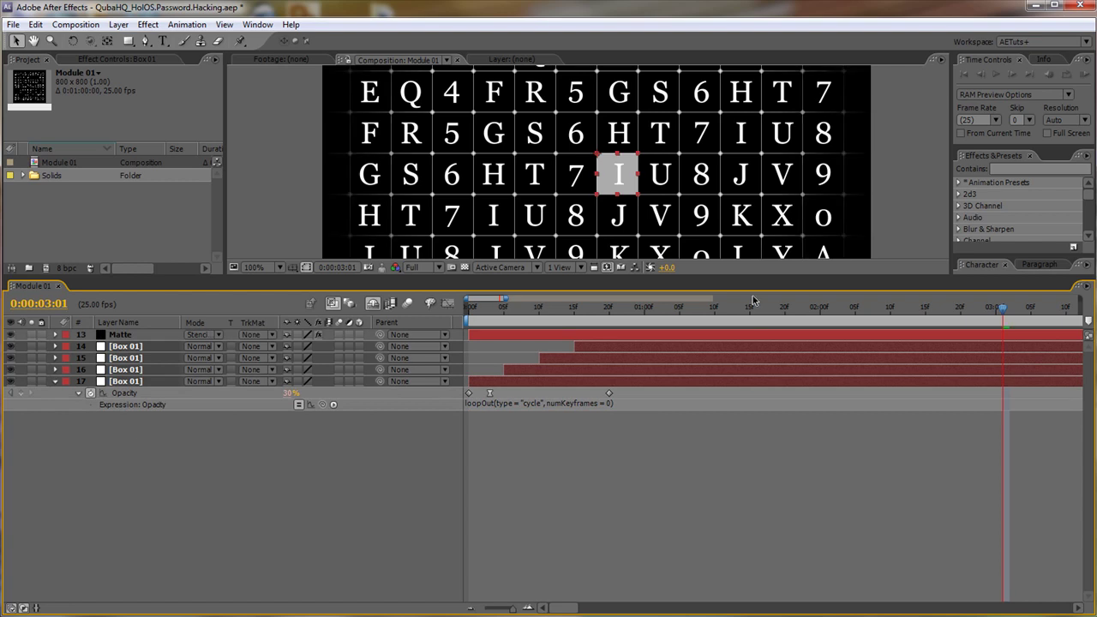
{"action": "left_click_drag", "start_coordinate": [754, 277], "coordinate": [743, 487]}
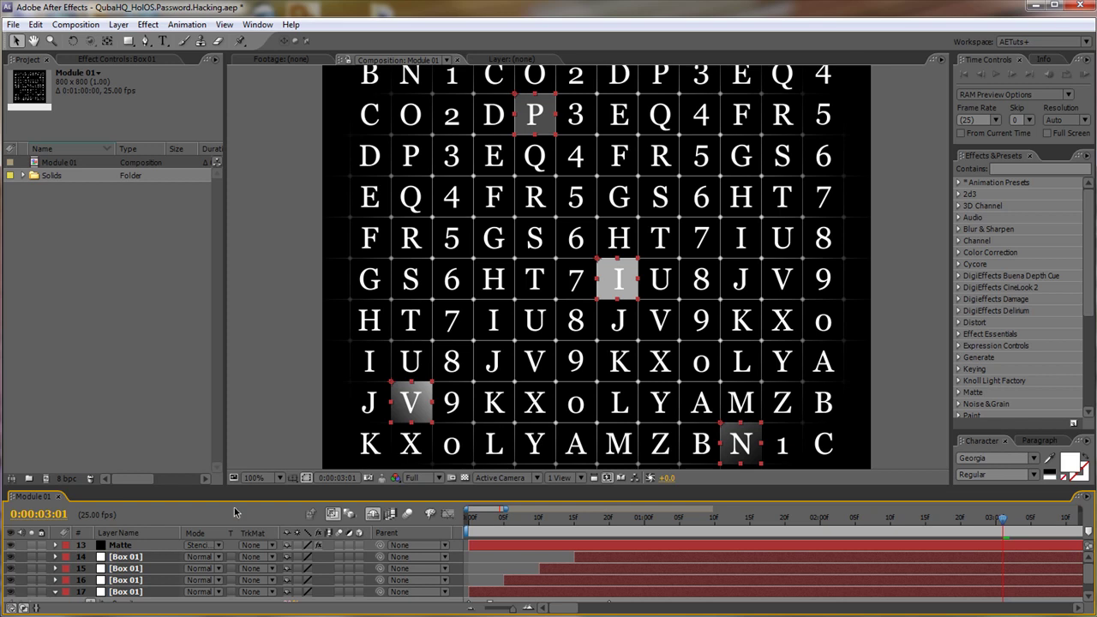
{"action": "left_click", "coordinate": [372, 514]}
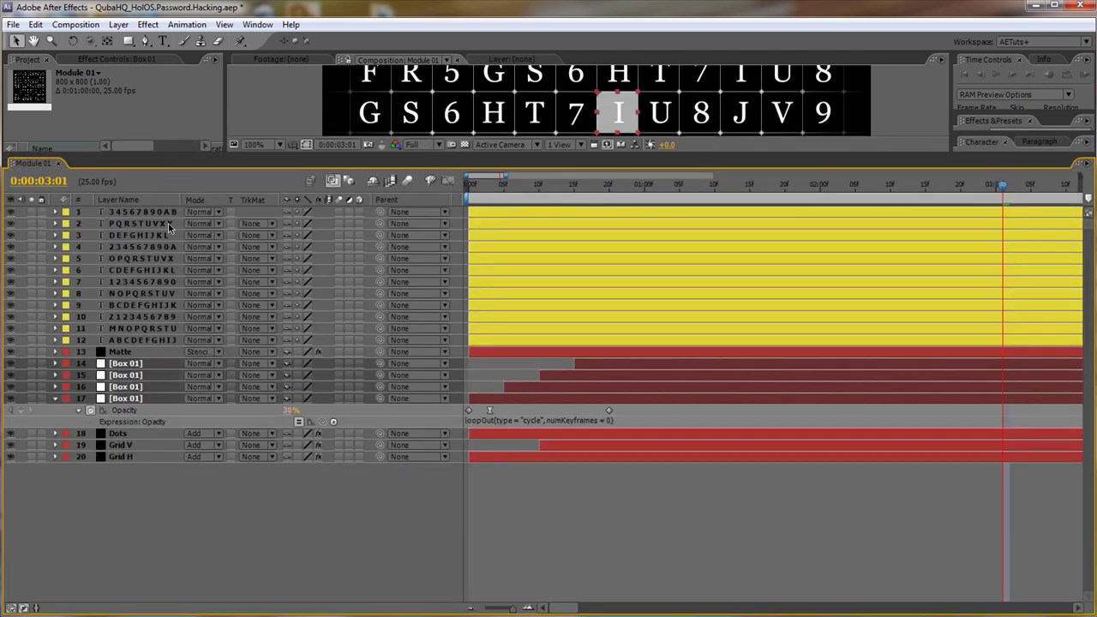
Set all twelve letter-row layers to Silhouette blending mode.
{"action": "left_click", "coordinate": [154, 212]}
{"action": "left_click", "coordinate": [144, 342], "text": "shift"}
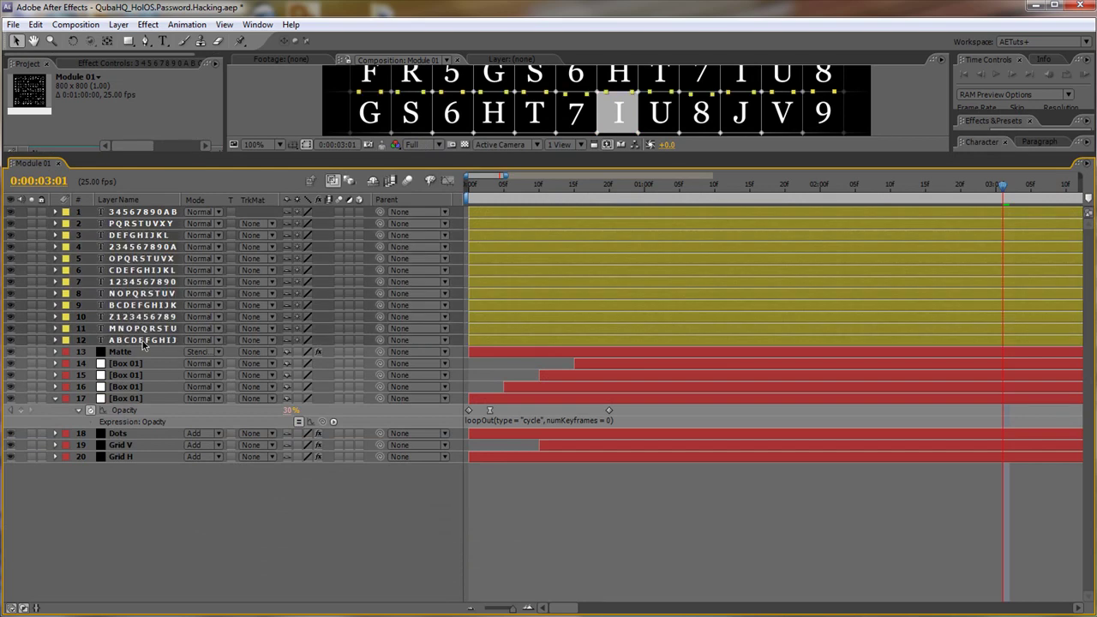
{"action": "left_click", "coordinate": [209, 216]}
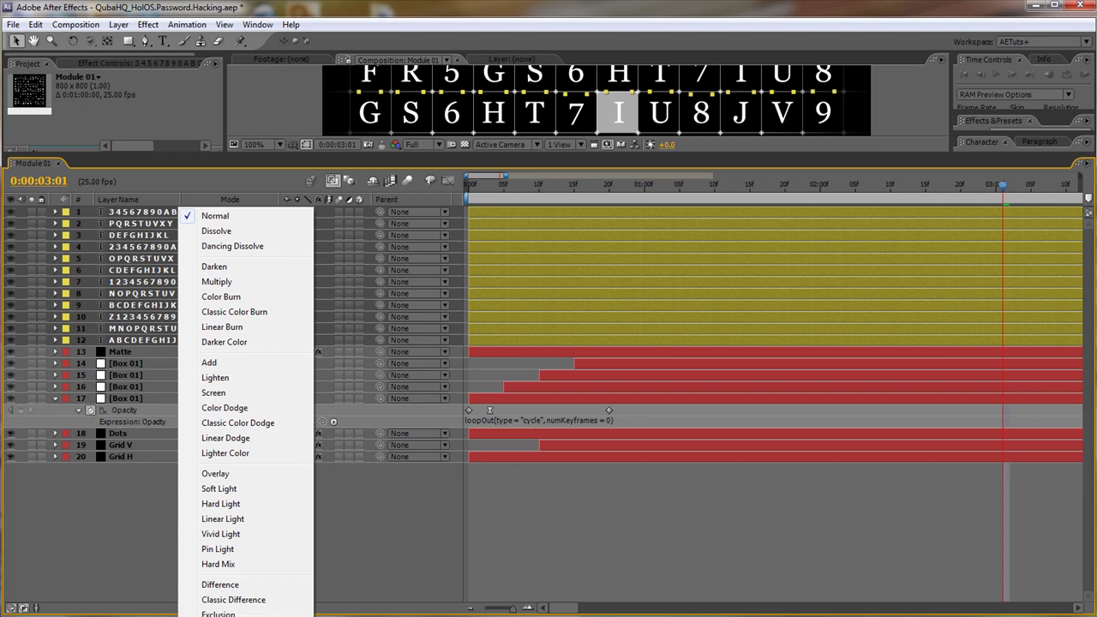
{"action": "left_click", "coordinate": [231, 614]}
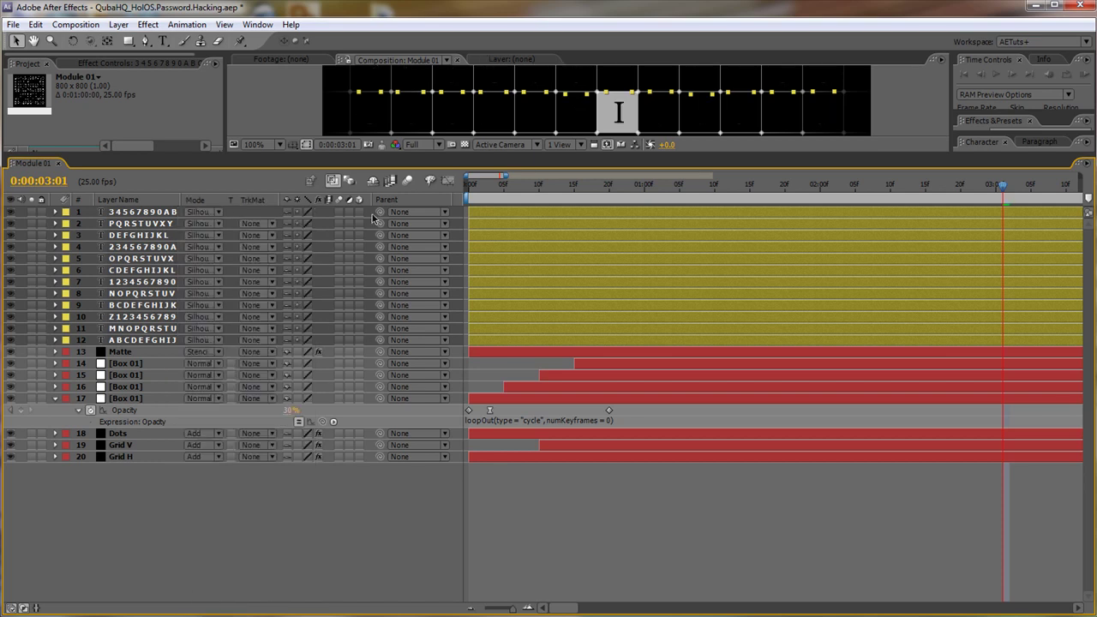
Preview the cut-out letters against the transparency grid, zooming in to inspect them.
{"action": "left_click_drag", "start_coordinate": [371, 156], "coordinate": [370, 597]}
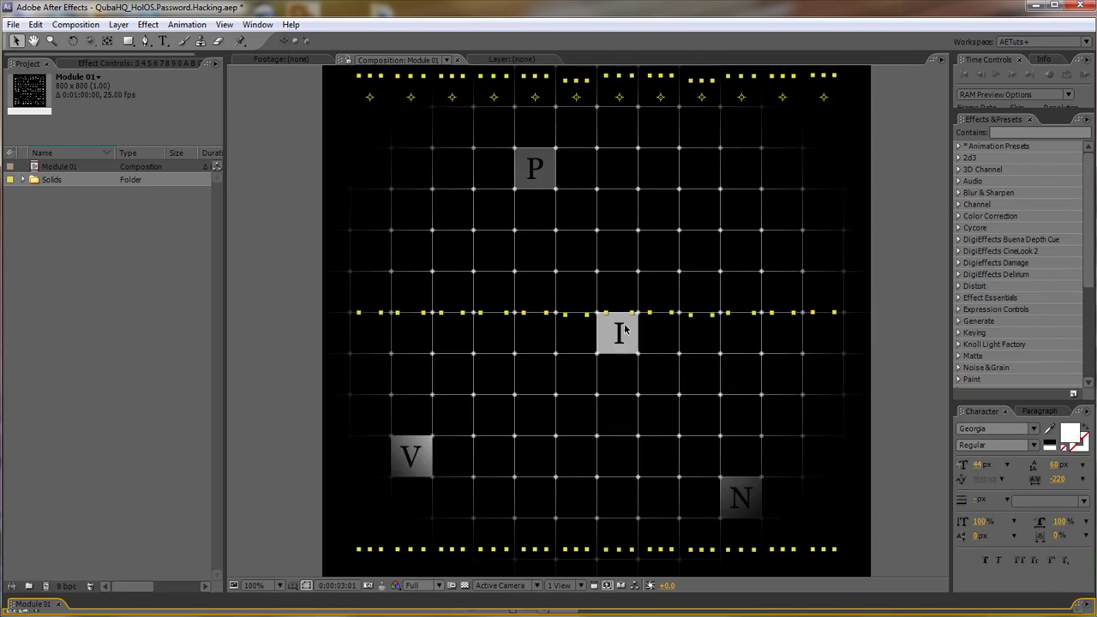
{"action": "left_click", "coordinate": [286, 289]}
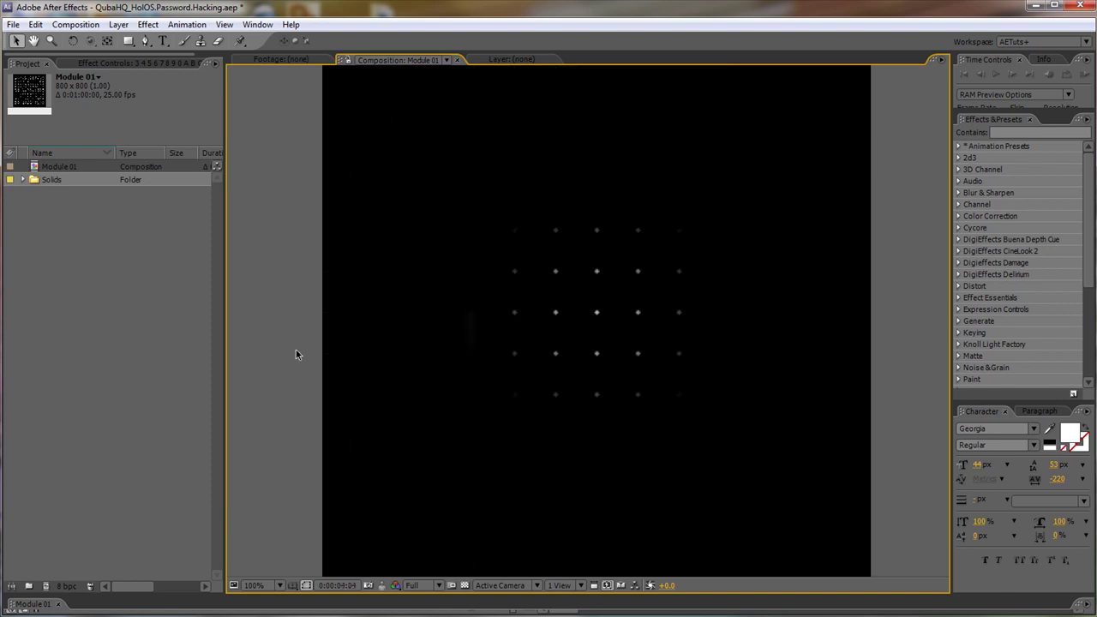
{"action": "key", "text": "space"}
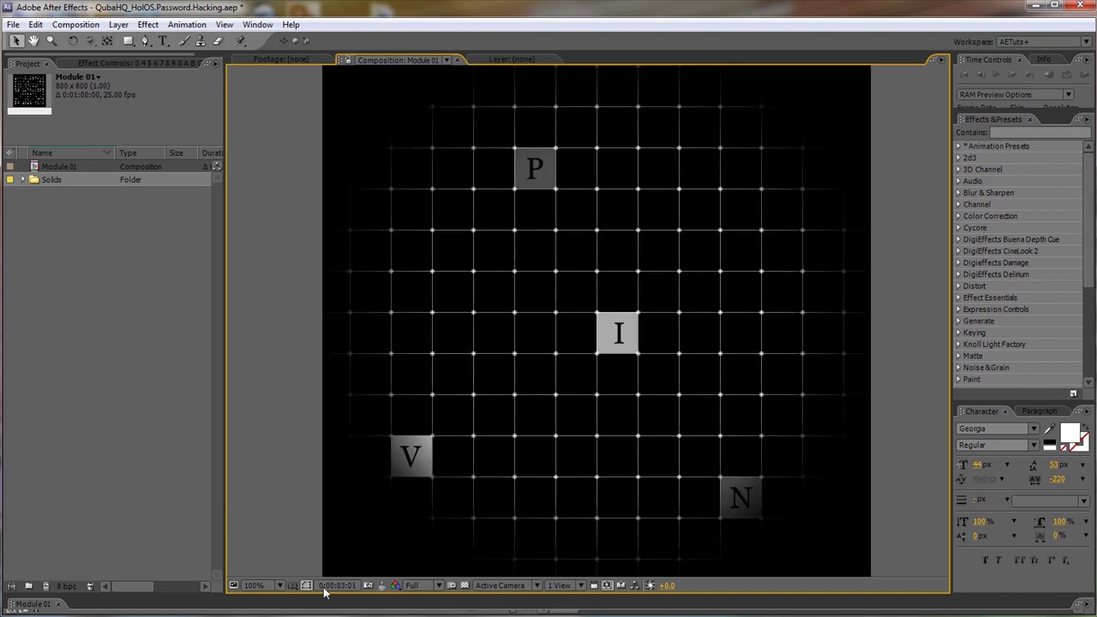
{"action": "left_click", "coordinate": [464, 586]}
{"action": "scroll", "coordinate": [622, 346], "scroll_direction": "up", "scroll_amount": 5}
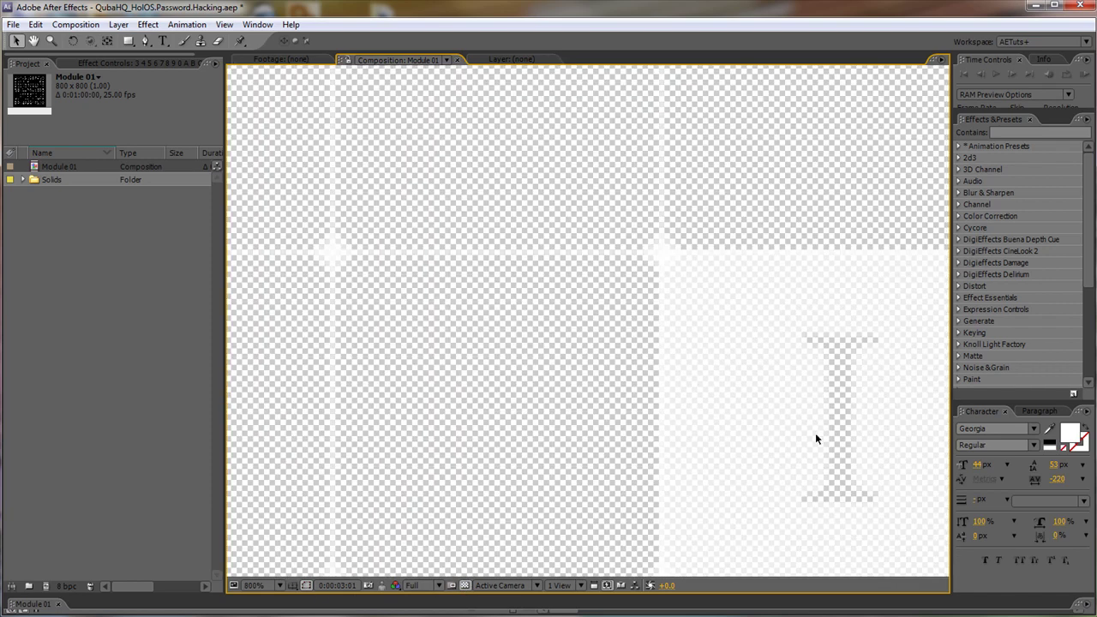
{"action": "scroll", "coordinate": [694, 416], "scroll_direction": "down", "scroll_amount": 3}
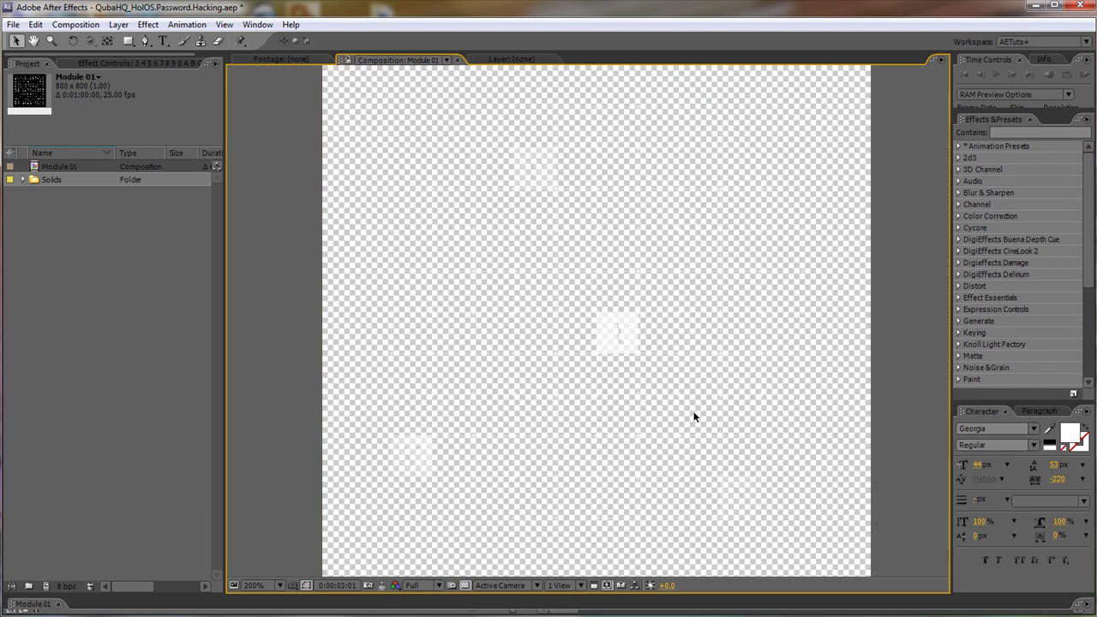
Turn off the transparency grid, move the four Box 01 layers to start at 0:00:01:10, and preview.
{"action": "left_click", "coordinate": [464, 586]}
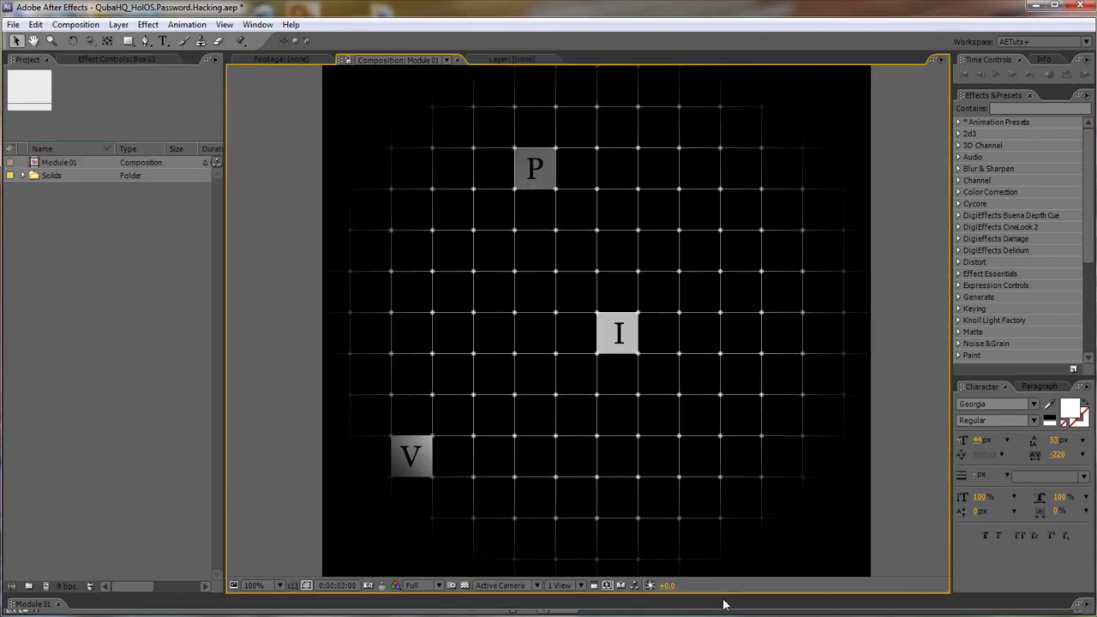
{"action": "left_click_drag", "start_coordinate": [725, 593], "coordinate": [728, 304]}
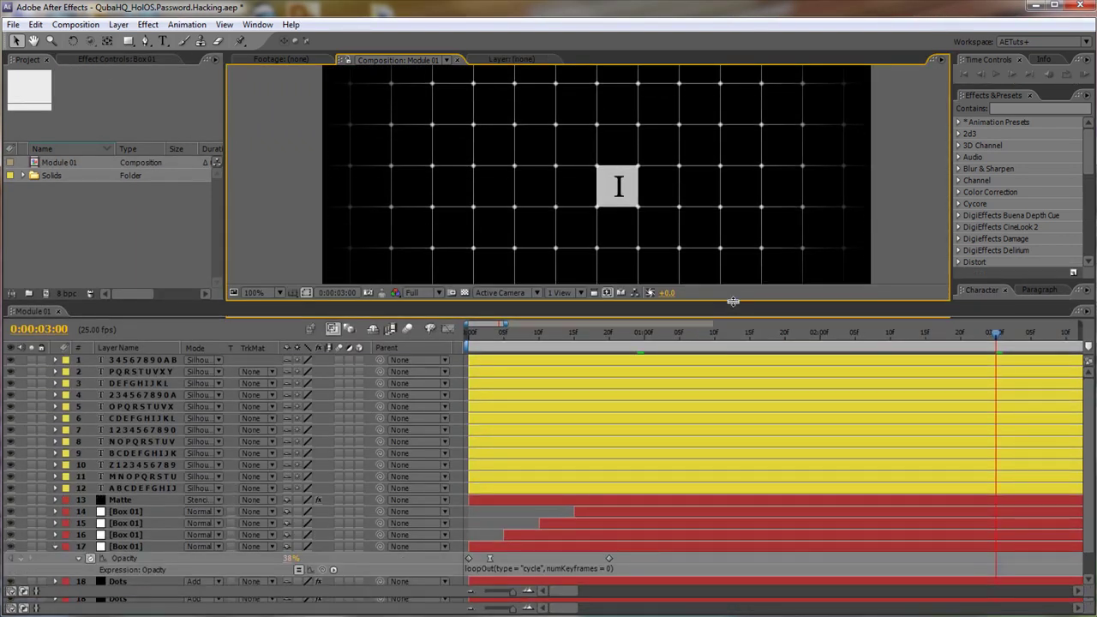
{"action": "left_click", "coordinate": [600, 518]}
{"action": "left_click", "coordinate": [600, 548], "text": "shift"}
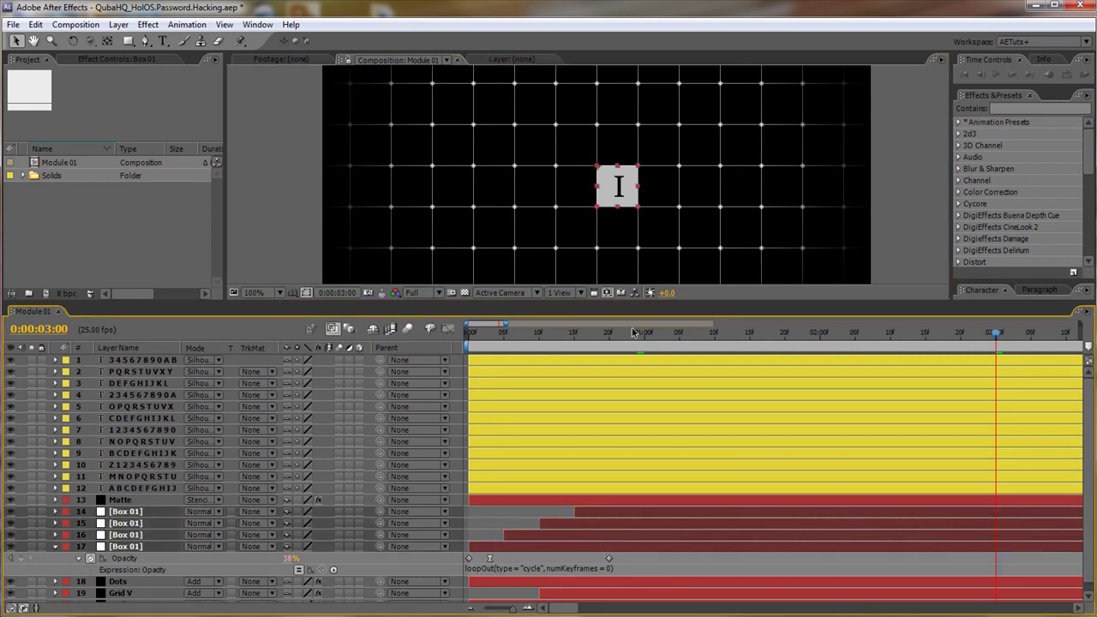
{"action": "left_click_drag", "start_coordinate": [567, 339], "coordinate": [715, 339]}
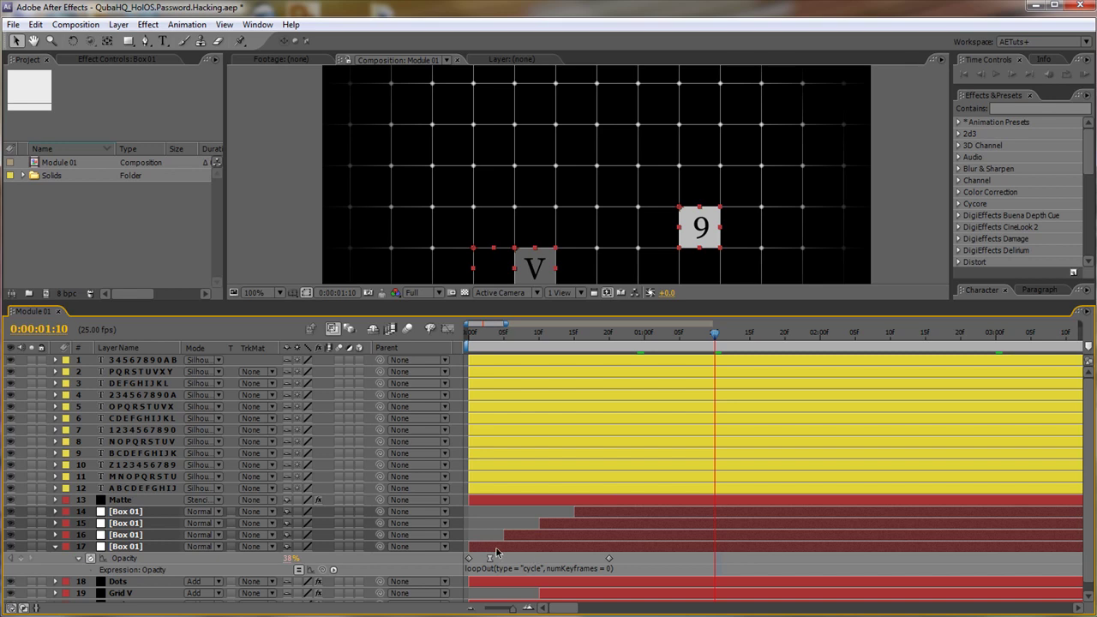
{"action": "left_click_drag", "start_coordinate": [511, 548], "coordinate": [739, 550]}
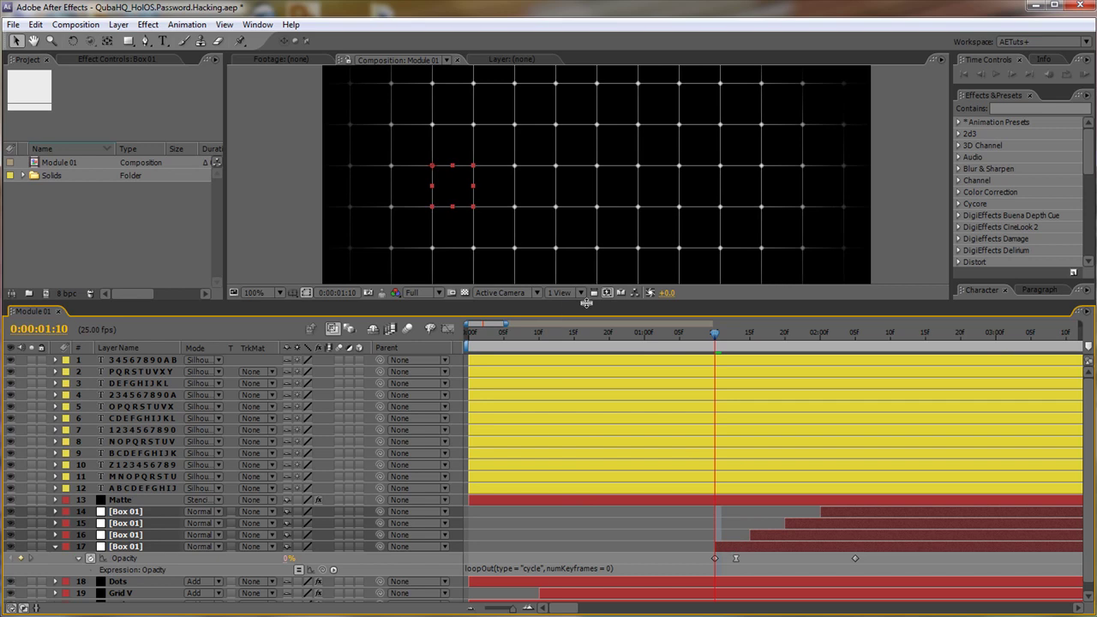
{"action": "left_click_drag", "start_coordinate": [566, 305], "coordinate": [583, 599]}
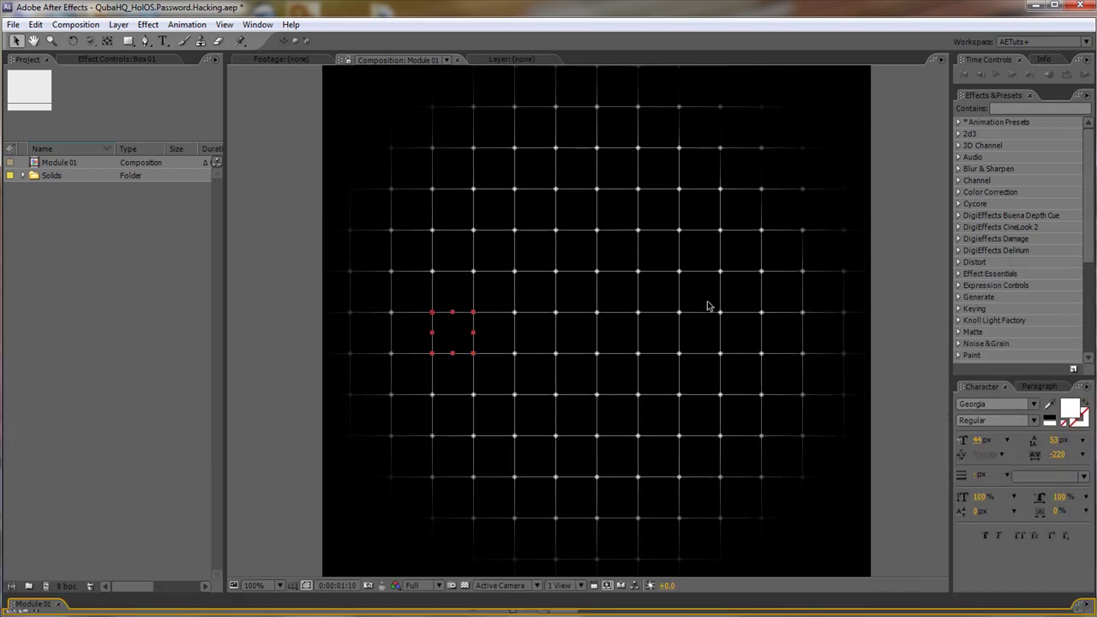
{"action": "key", "text": "KP_0"}
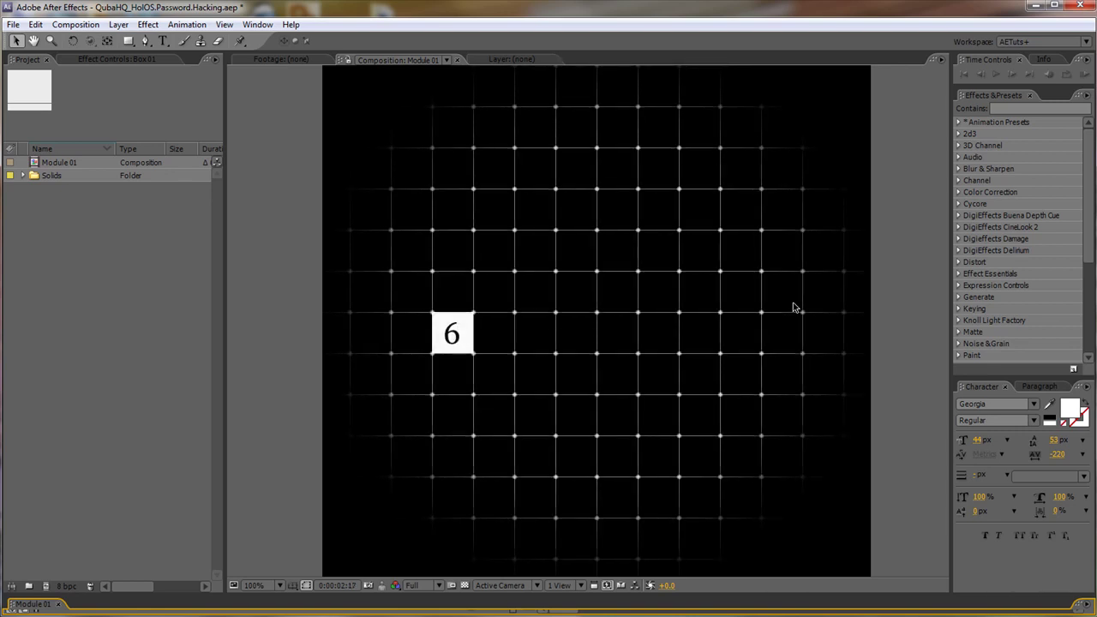
Duplicate Module 01 twelve times into Module 02–13 and open Module 02 to preview it.
{"action": "left_click", "coordinate": [177, 257]}
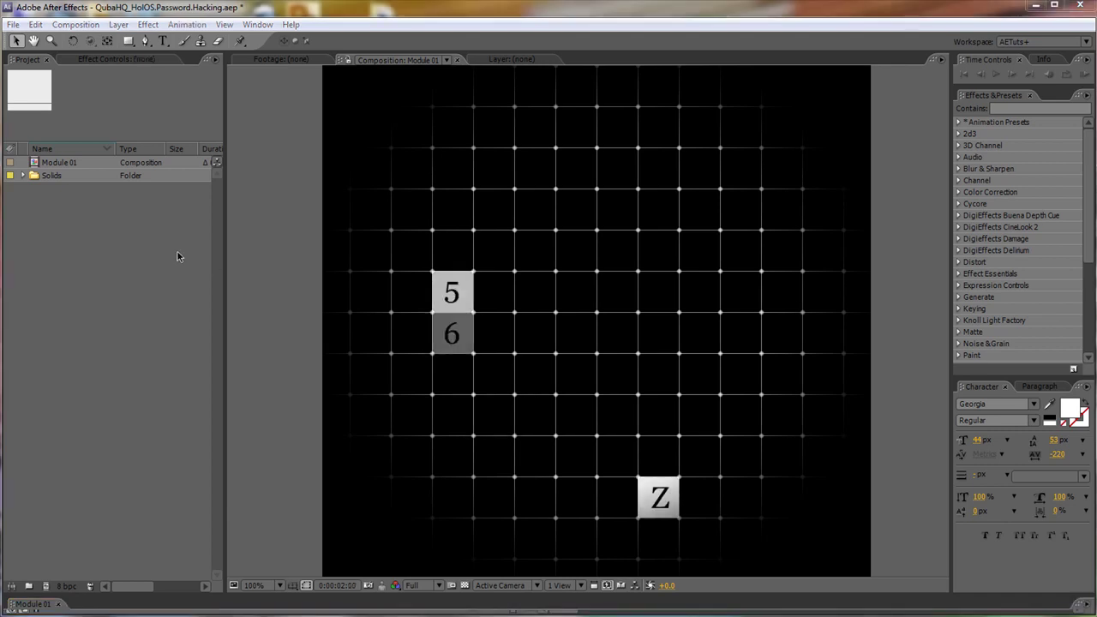
{"action": "left_click", "coordinate": [52, 163]}
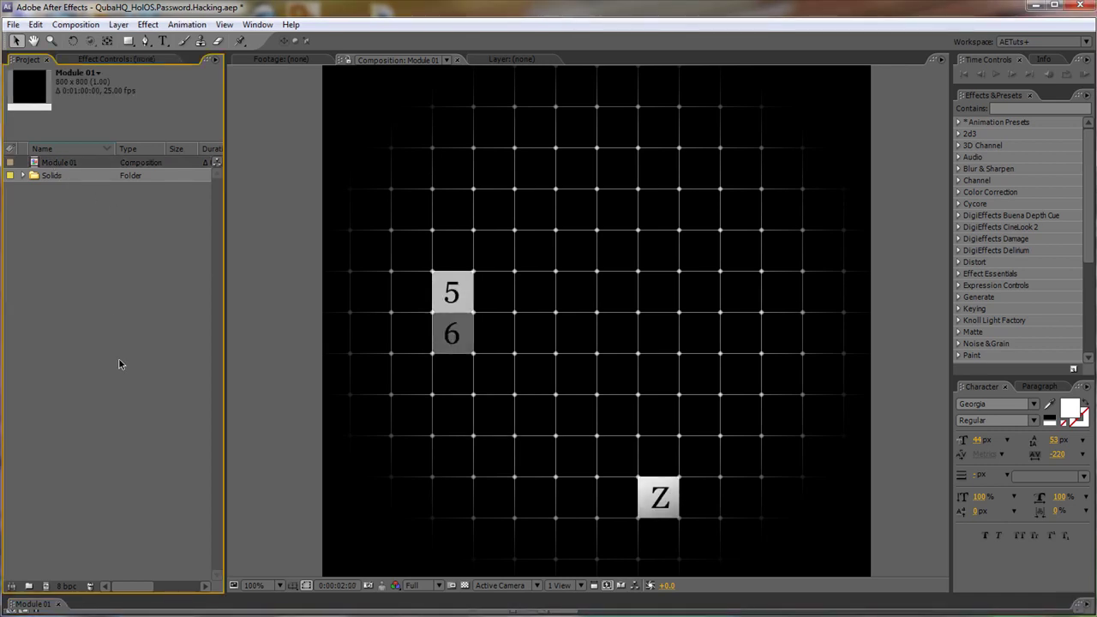
{"action": "key", "text": "ctrl+d"}
{"action": "key", "text": "ctrl+d"}
{"action": "key", "text": "ctrl+d"}
{"action": "key", "text": "ctrl+d"}
{"action": "key", "text": "ctrl+d"}
{"action": "key", "text": "ctrl+d"}
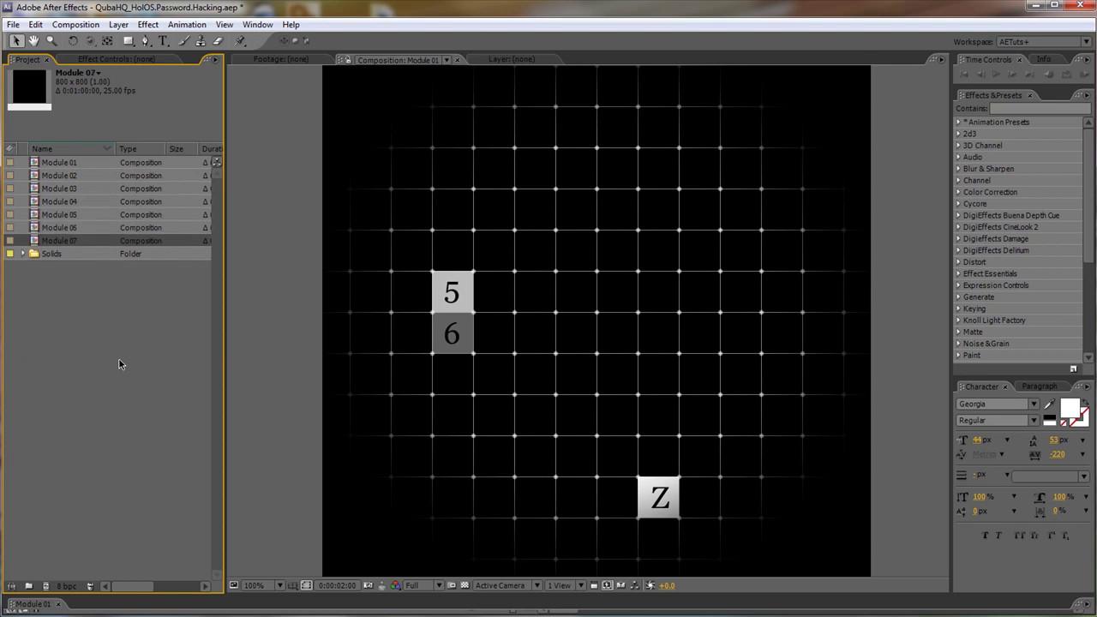
{"action": "key", "text": "ctrl+d"}
{"action": "key", "text": "ctrl+d"}
{"action": "key", "text": "ctrl+d"}
{"action": "key", "text": "ctrl+d"}
{"action": "key", "text": "ctrl+d"}
{"action": "key", "text": "ctrl+d"}
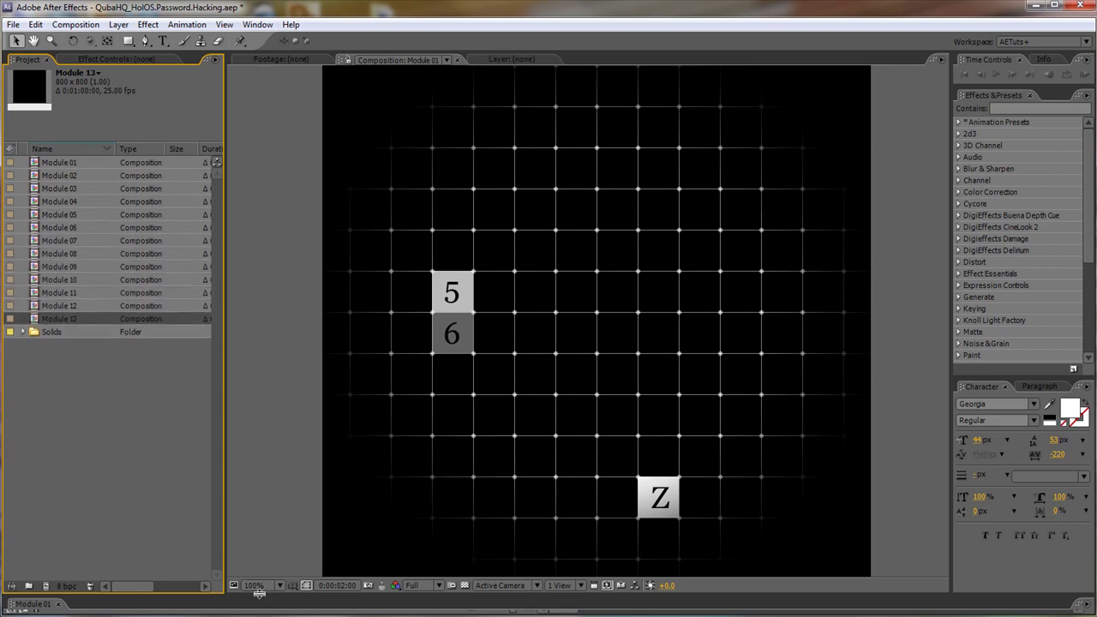
{"action": "left_click_drag", "start_coordinate": [254, 602], "coordinate": [262, 436]}
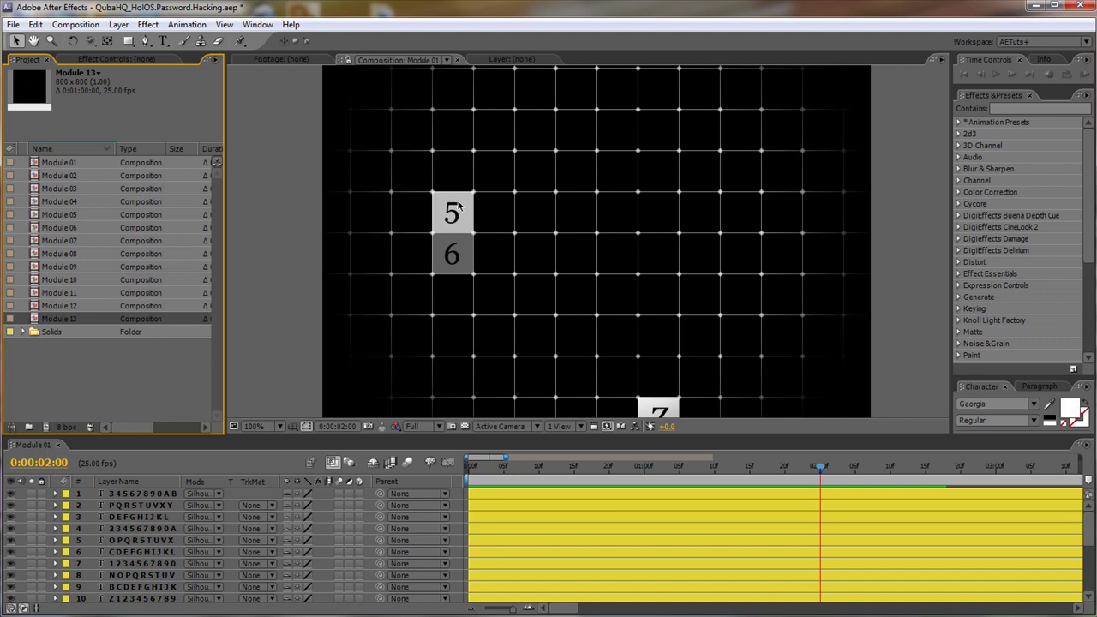
{"action": "double_click", "coordinate": [68, 176]}
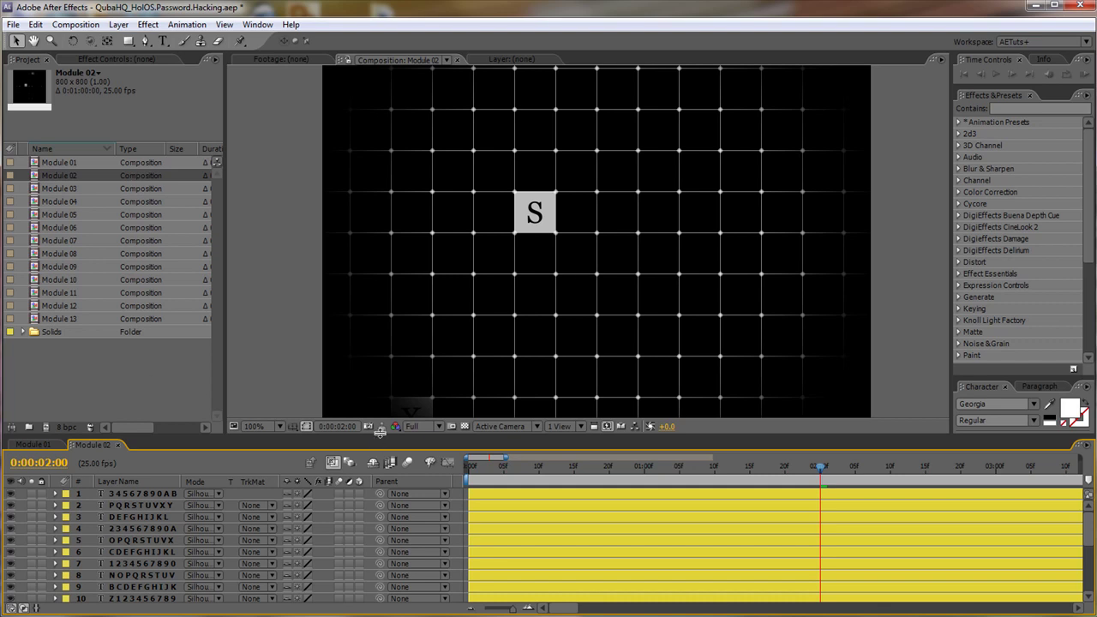
{"action": "left_click_drag", "start_coordinate": [380, 431], "coordinate": [380, 595]}
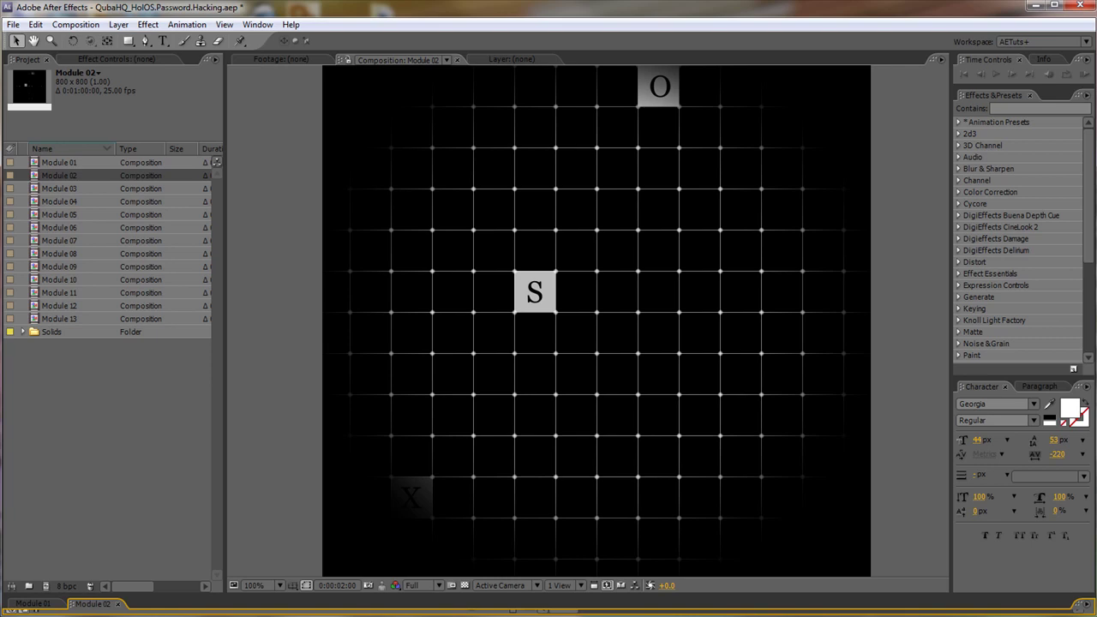
Create an 800×800 composition named Axis 01 and drop Module 01–13 into it.
{"action": "left_click", "coordinate": [45, 586]}
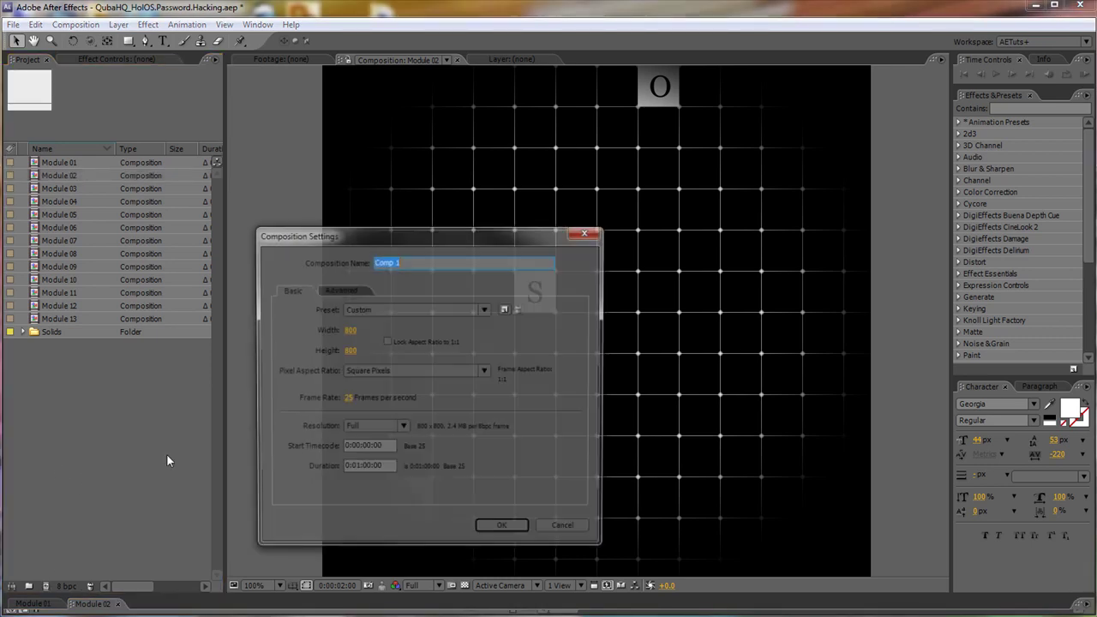
{"action": "type", "text": "Axis 01"}
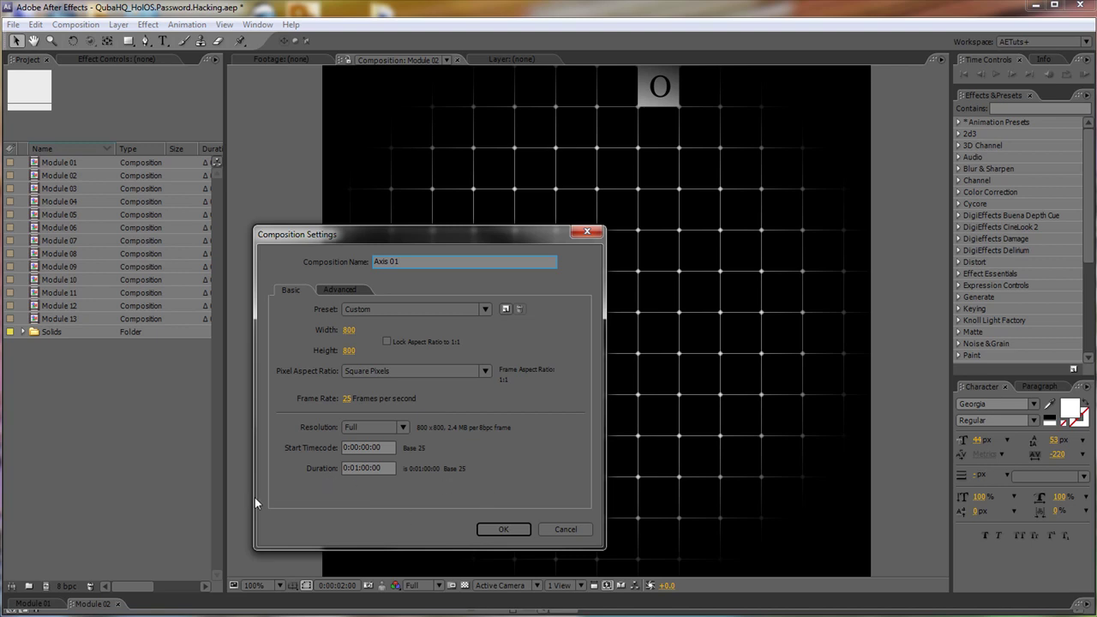
{"action": "left_click", "coordinate": [507, 530]}
{"action": "left_click", "coordinate": [62, 177]}
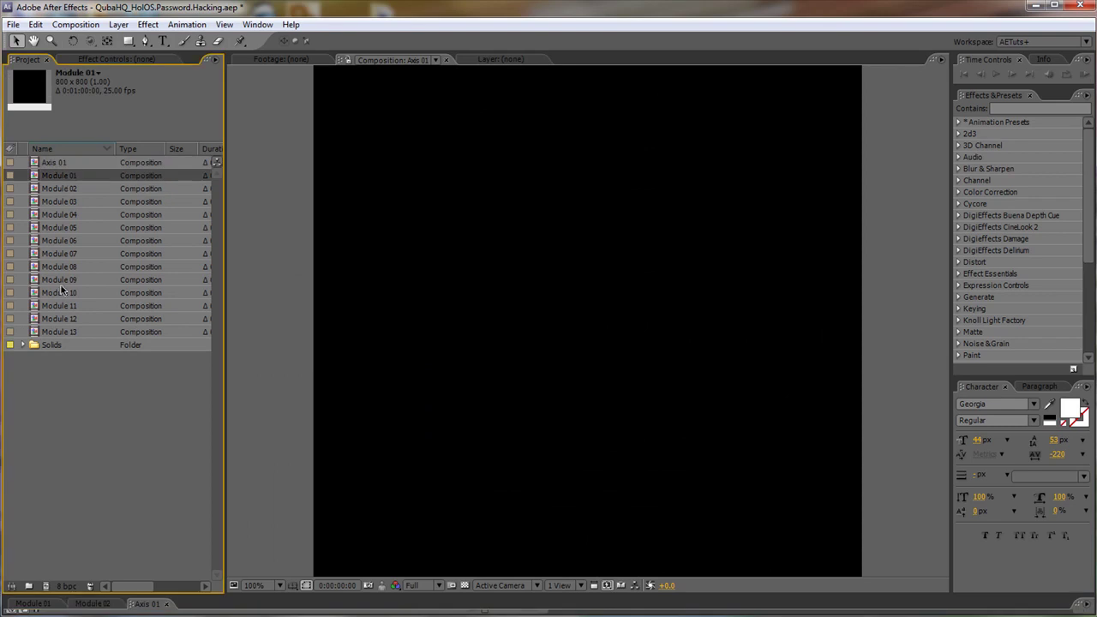
{"action": "left_click", "coordinate": [73, 332], "text": "shift"}
{"action": "left_click_drag", "start_coordinate": [66, 176], "coordinate": [591, 343]}
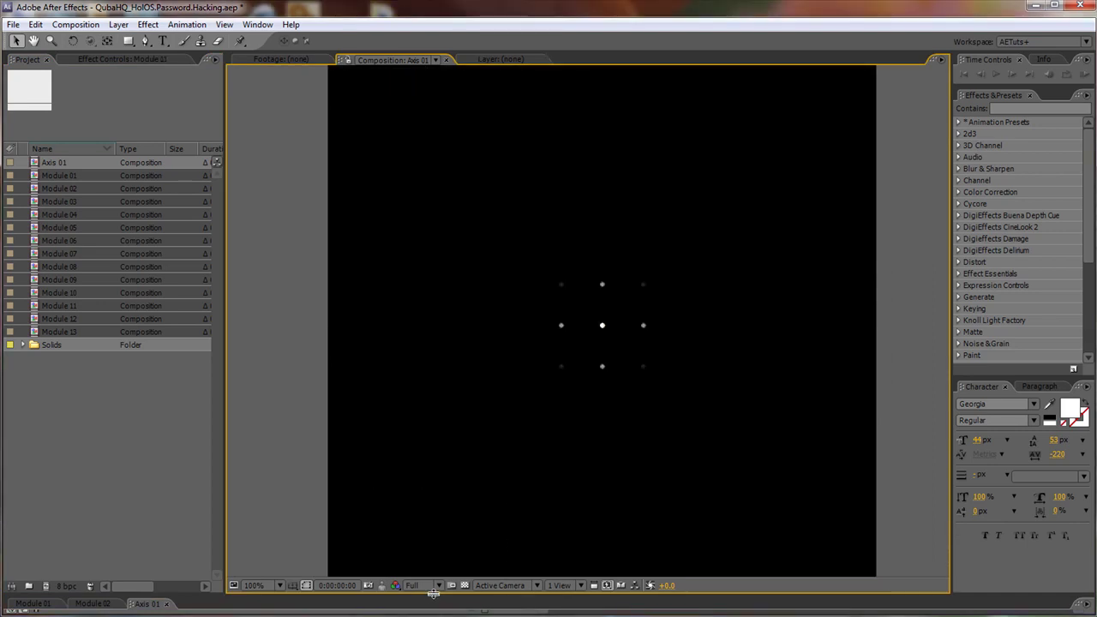
Make all thirteen Module layers in Axis 01 3D.
{"action": "left_click_drag", "start_coordinate": [433, 596], "coordinate": [462, 262]}
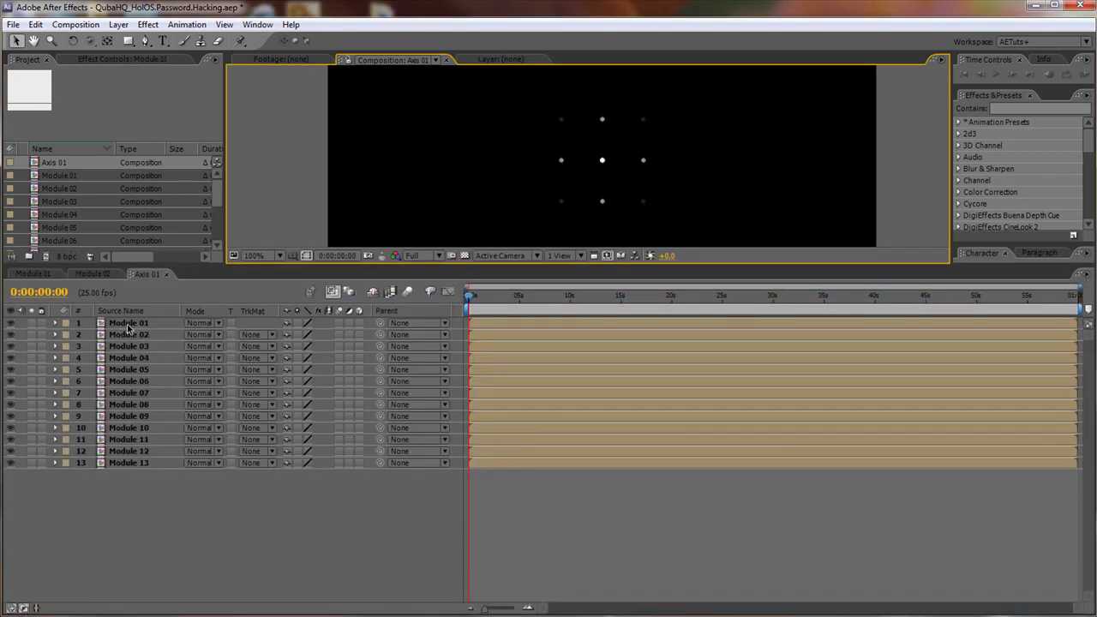
{"action": "left_click", "coordinate": [127, 327]}
{"action": "left_click", "coordinate": [128, 463], "text": "shift"}
{"action": "left_click", "coordinate": [360, 323]}
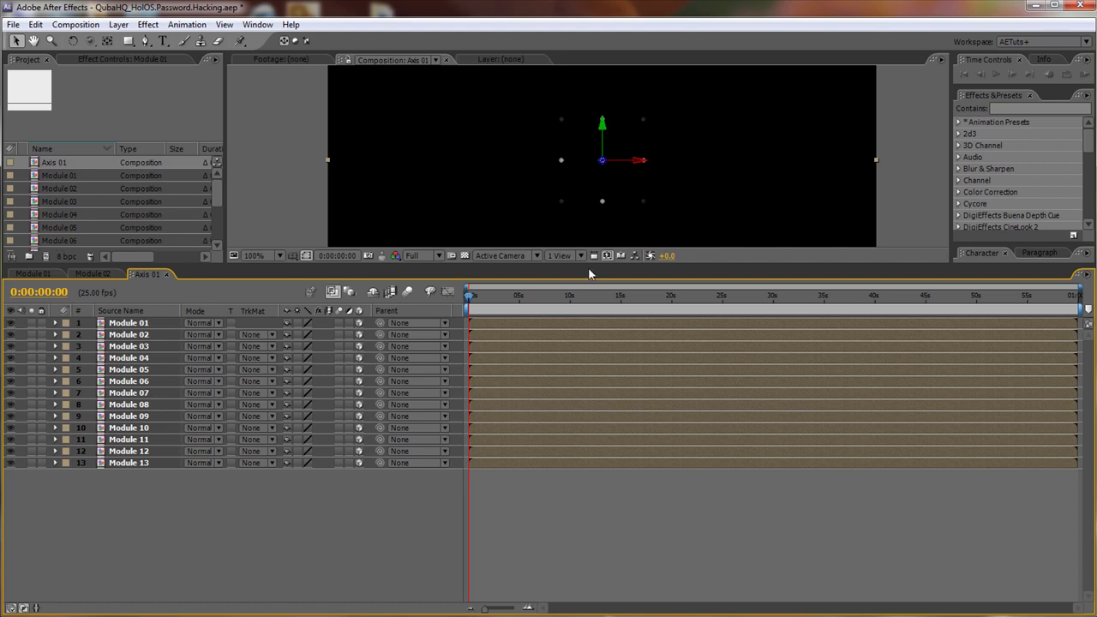
{"action": "left_click_drag", "start_coordinate": [589, 269], "coordinate": [589, 336]}
{"action": "left_click", "coordinate": [188, 579]}
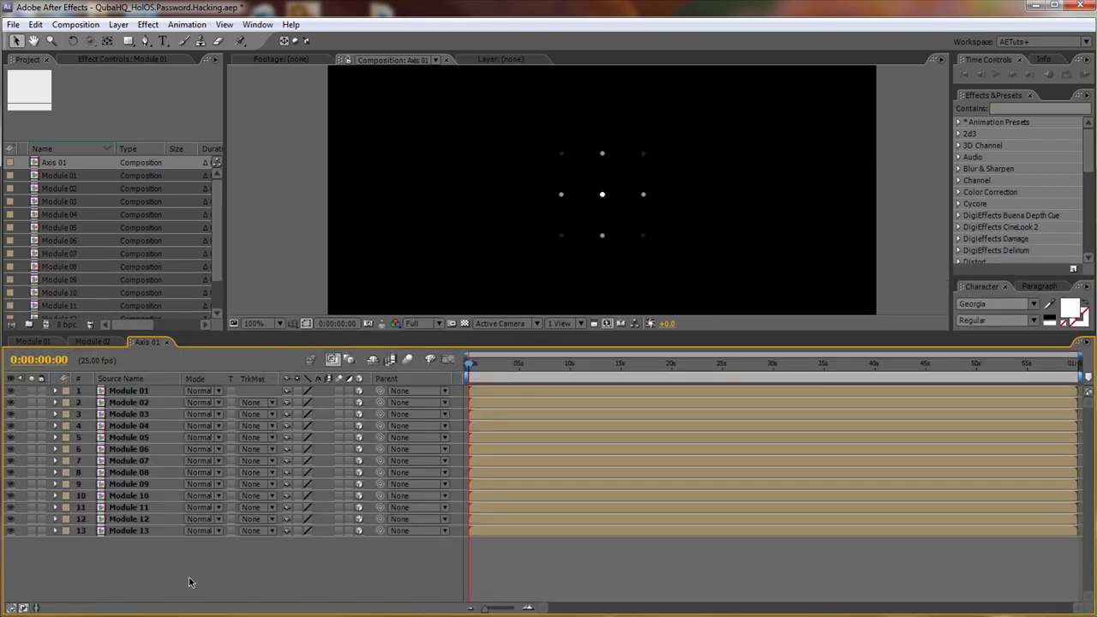
Give Module 02's Position an expression offsetting it 60 in Z from Module 01 per index.
{"action": "left_click", "coordinate": [127, 403]}
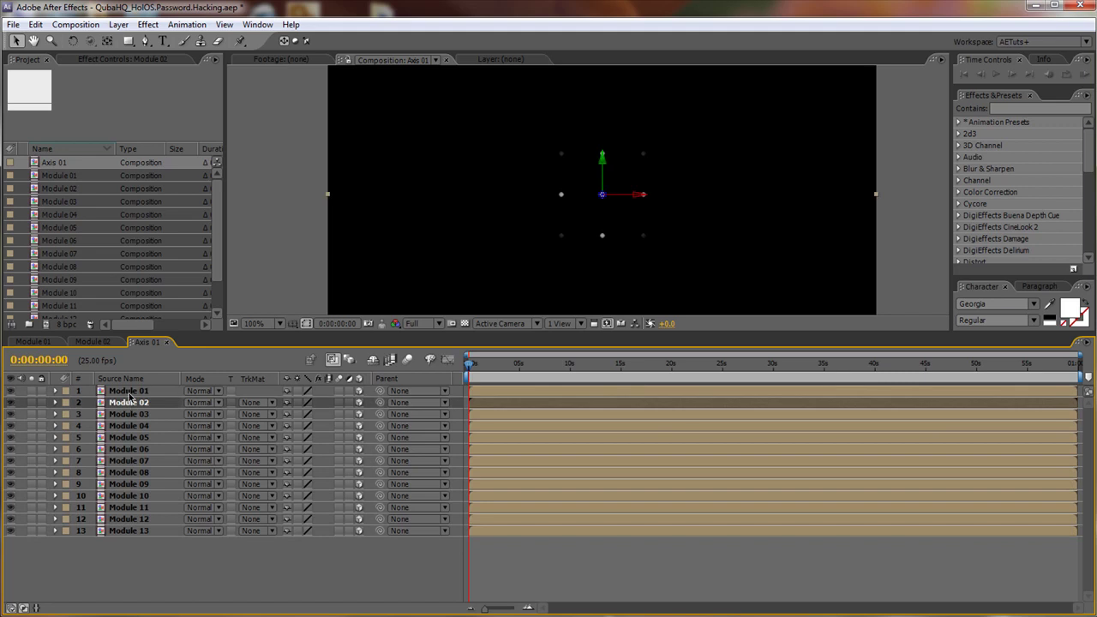
{"action": "left_click", "coordinate": [129, 394], "text": "shift"}
{"action": "key", "text": "p"}
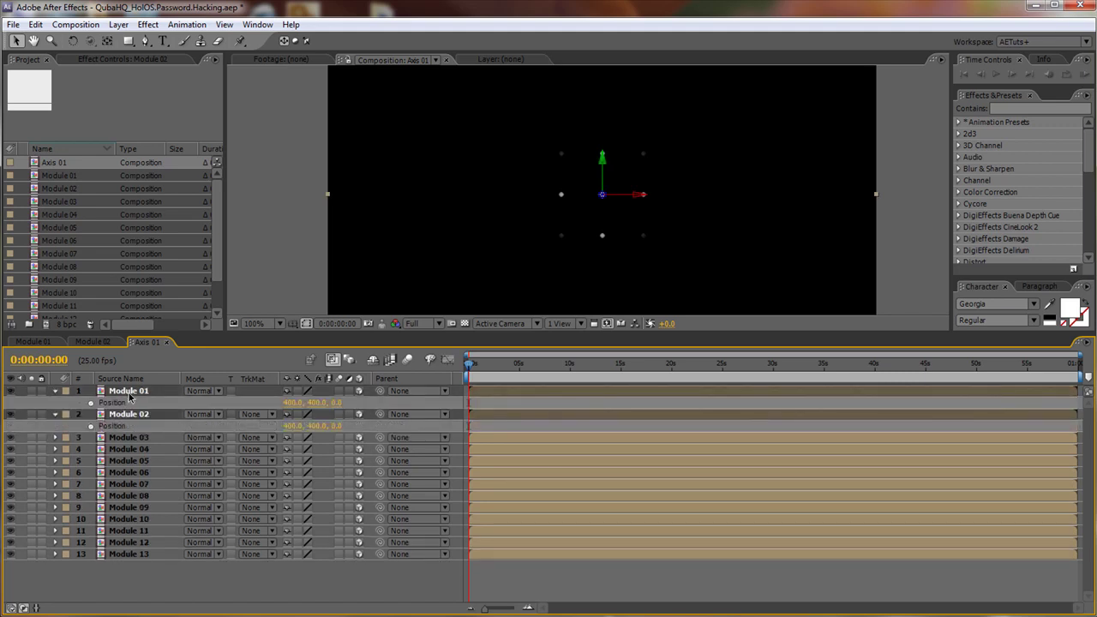
{"action": "left_click", "coordinate": [198, 590]}
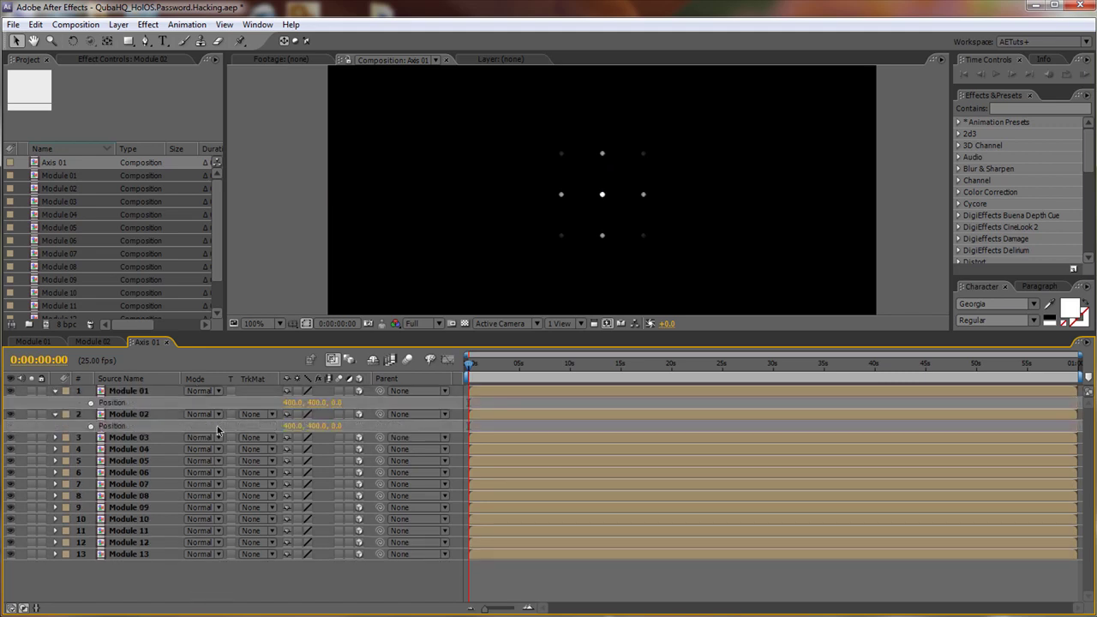
{"action": "left_click", "coordinate": [91, 426], "text": "alt"}
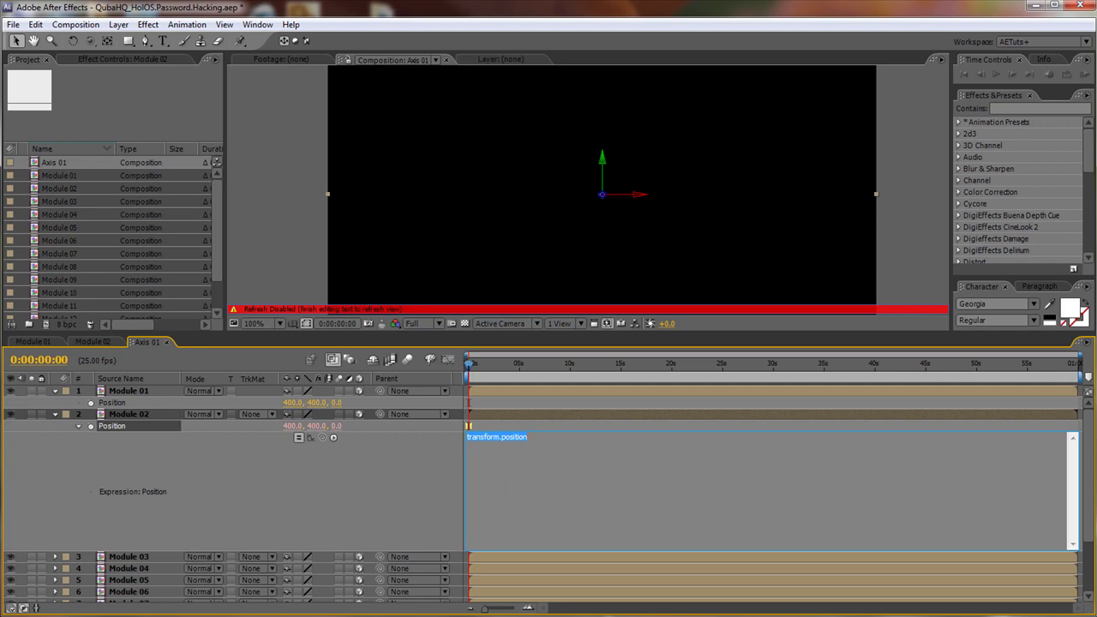
{"action": "type", "text": "x=index-1;"}
{"action": "mouse_move", "coordinate": [322, 438]}
{"action": "left_mouse_down"}
{"action": "mouse_move", "coordinate": [143, 417]}
{"action": "mouse_move", "coordinate": [110, 403]}
{"action": "left_mouse_up"}
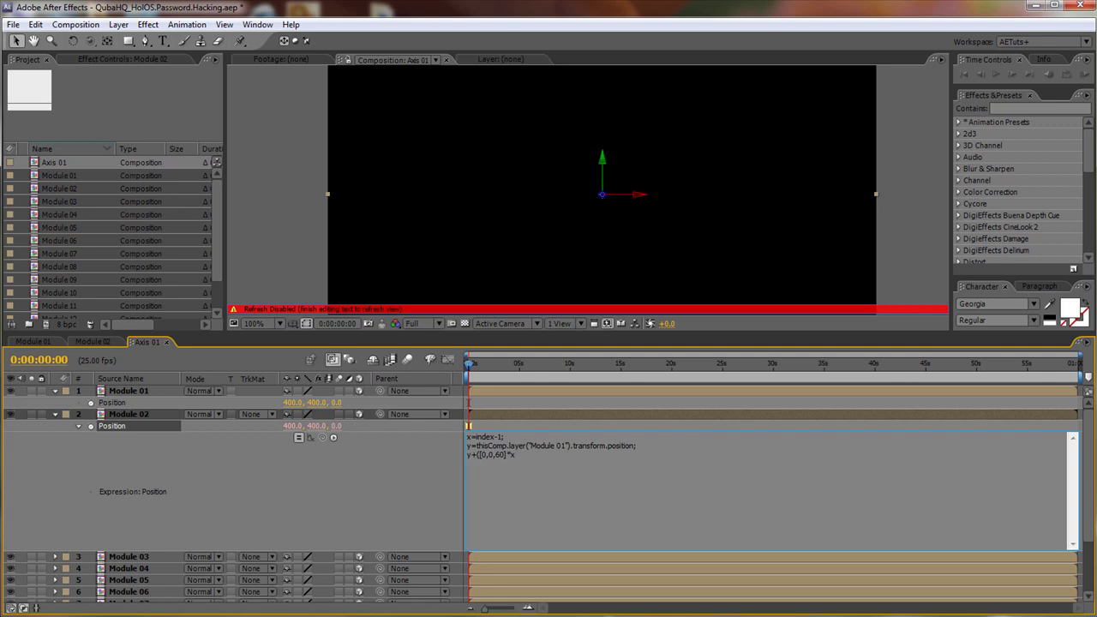
{"action": "left_click", "coordinate": [272, 463]}
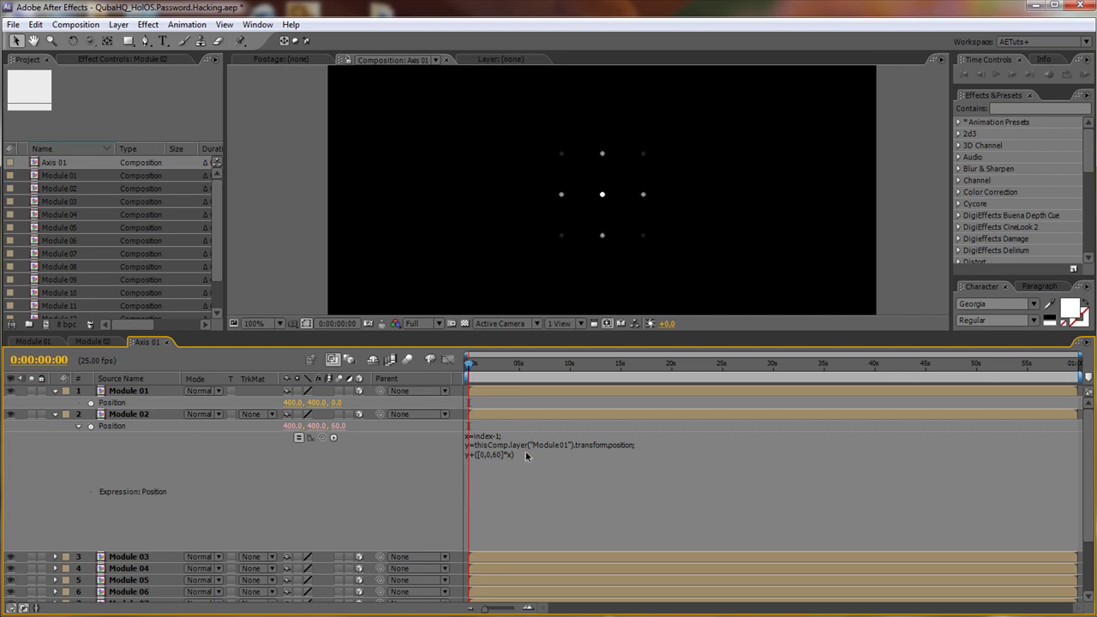
Copy Module 02's Position expression.
{"action": "left_click", "coordinate": [91, 427]}
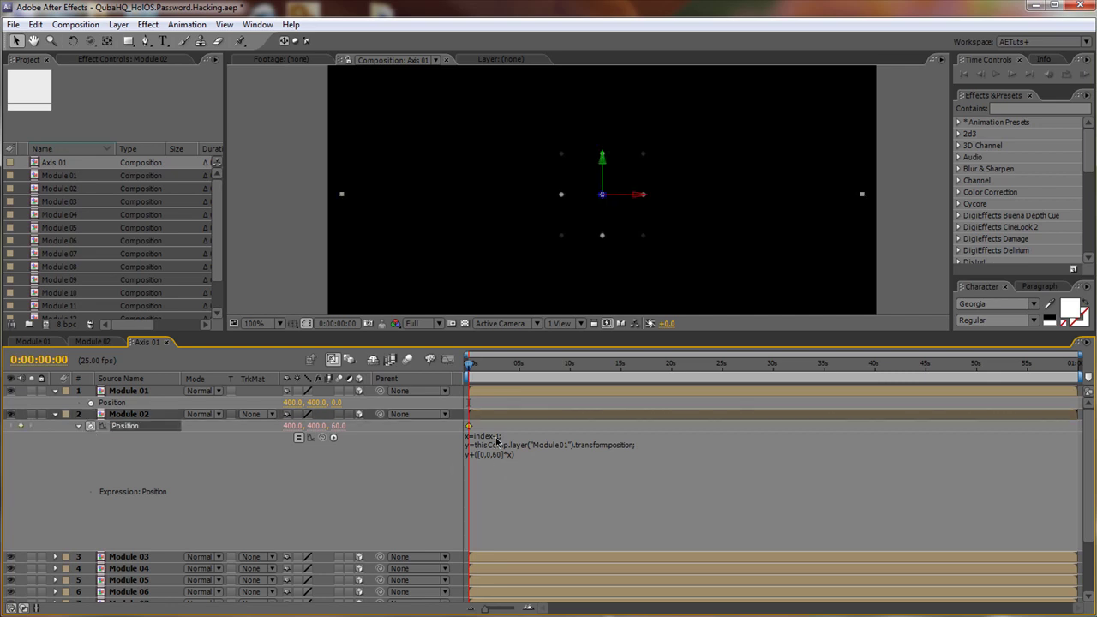
{"action": "left_click", "coordinate": [523, 508]}
{"action": "left_click", "coordinate": [513, 420]}
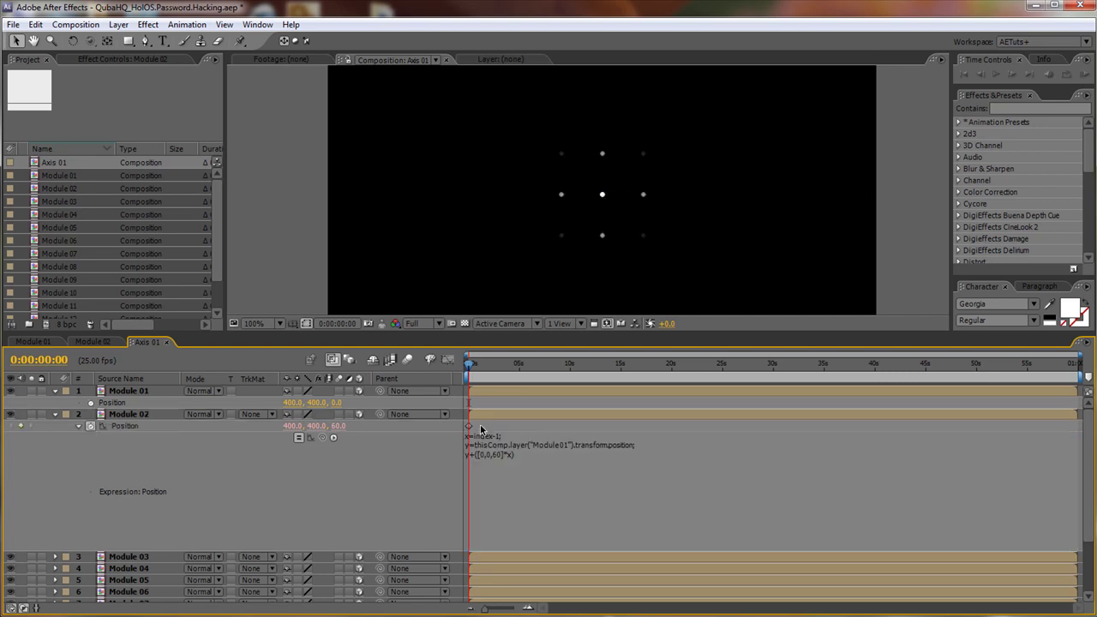
{"action": "left_click", "coordinate": [604, 442]}
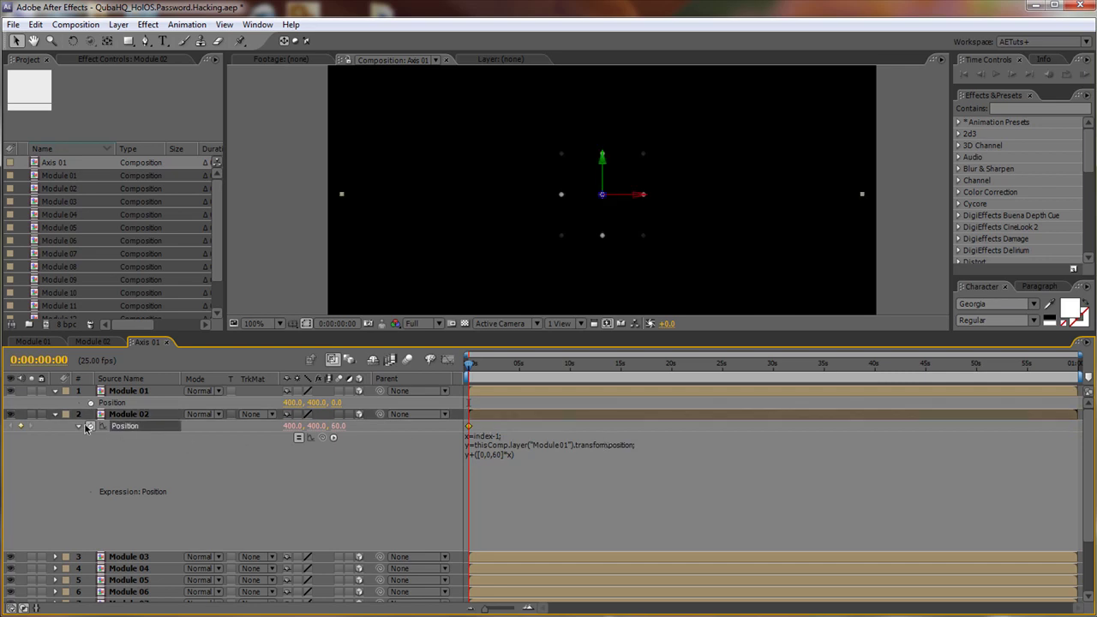
Paste the expression onto Module 03 through Module 13 and scrub ahead to view the tunnel.
{"action": "left_click", "coordinate": [55, 413]}
{"action": "left_click", "coordinate": [135, 428]}
{"action": "left_click", "coordinate": [148, 542], "text": "shift"}
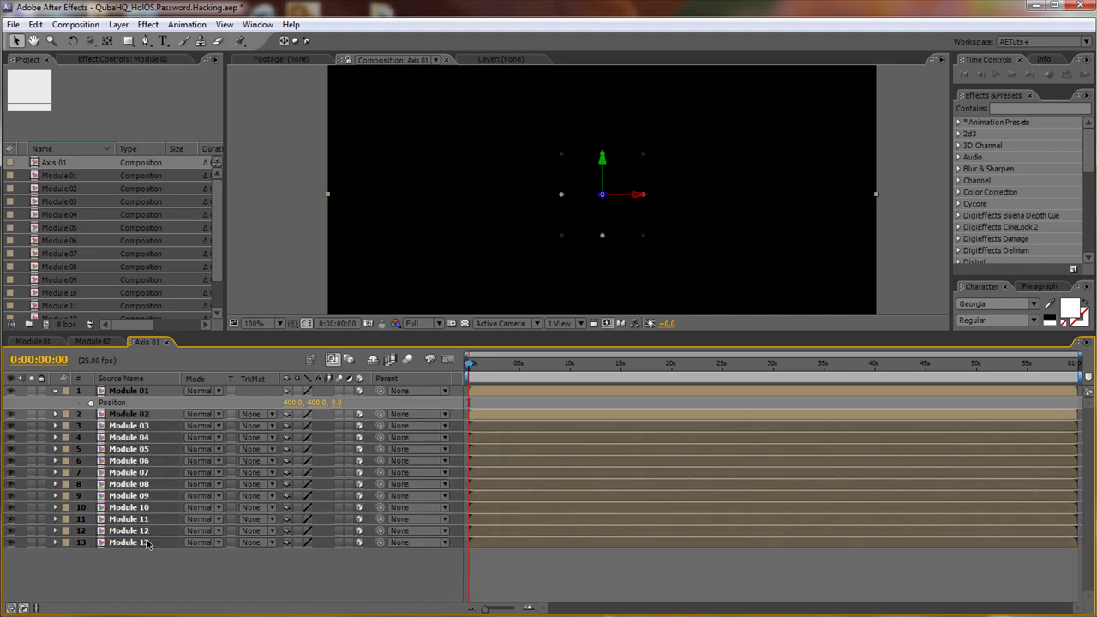
{"action": "key", "text": "ctrl+v"}
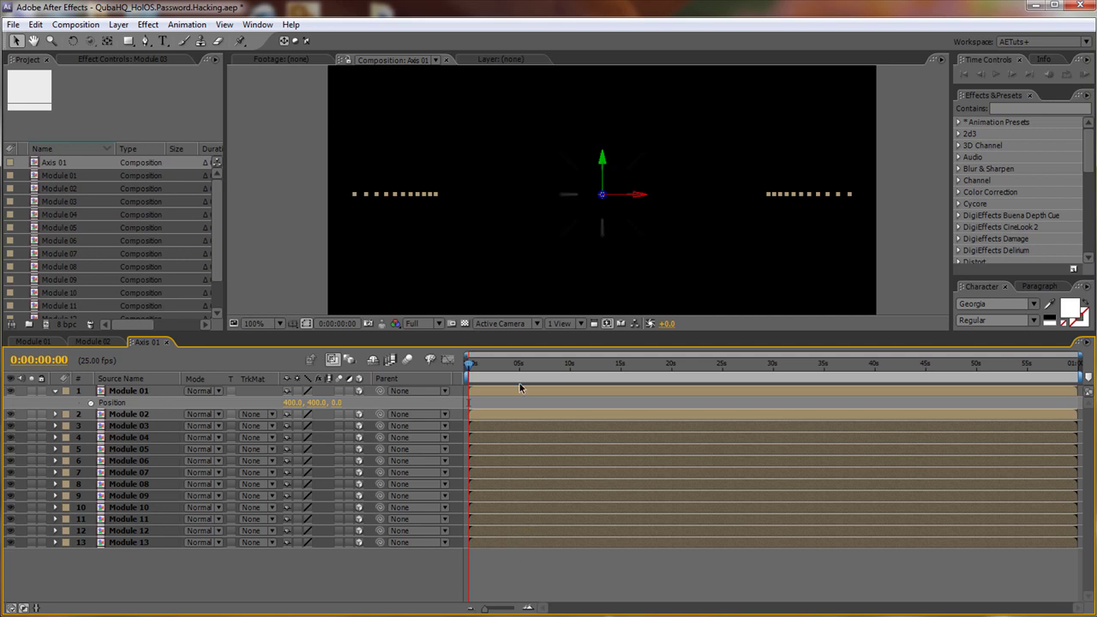
{"action": "left_click", "coordinate": [541, 365]}
{"action": "left_click", "coordinate": [579, 365]}
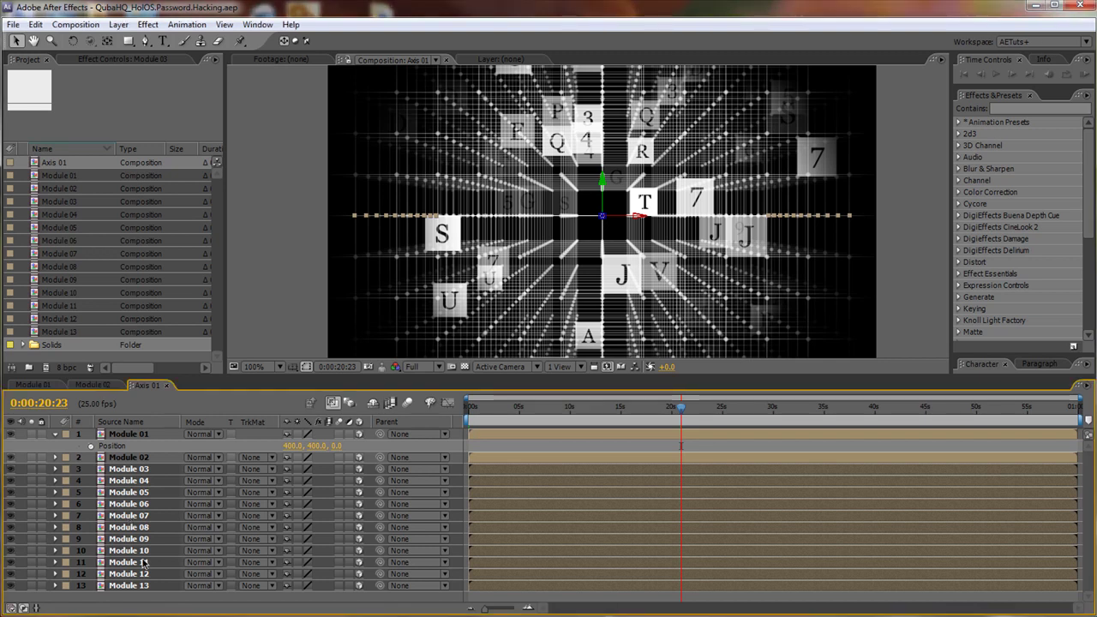
Give the Module 07 layer a yellow label.
{"action": "left_click", "coordinate": [141, 594]}
{"action": "left_click", "coordinate": [137, 517]}
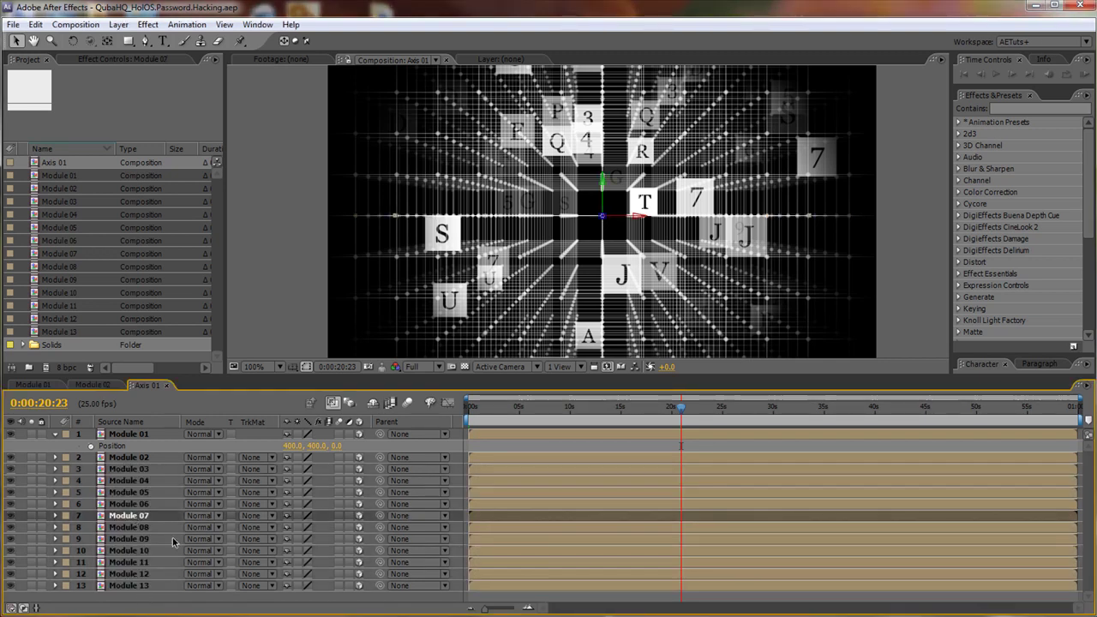
{"action": "left_click", "coordinate": [65, 516]}
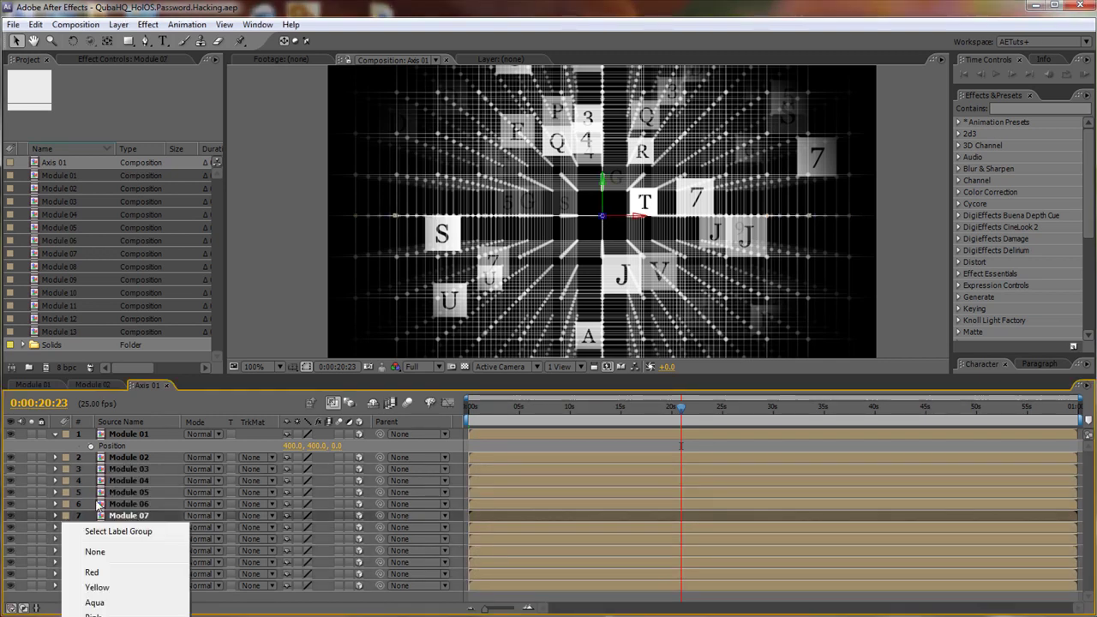
{"action": "left_click", "coordinate": [111, 588]}
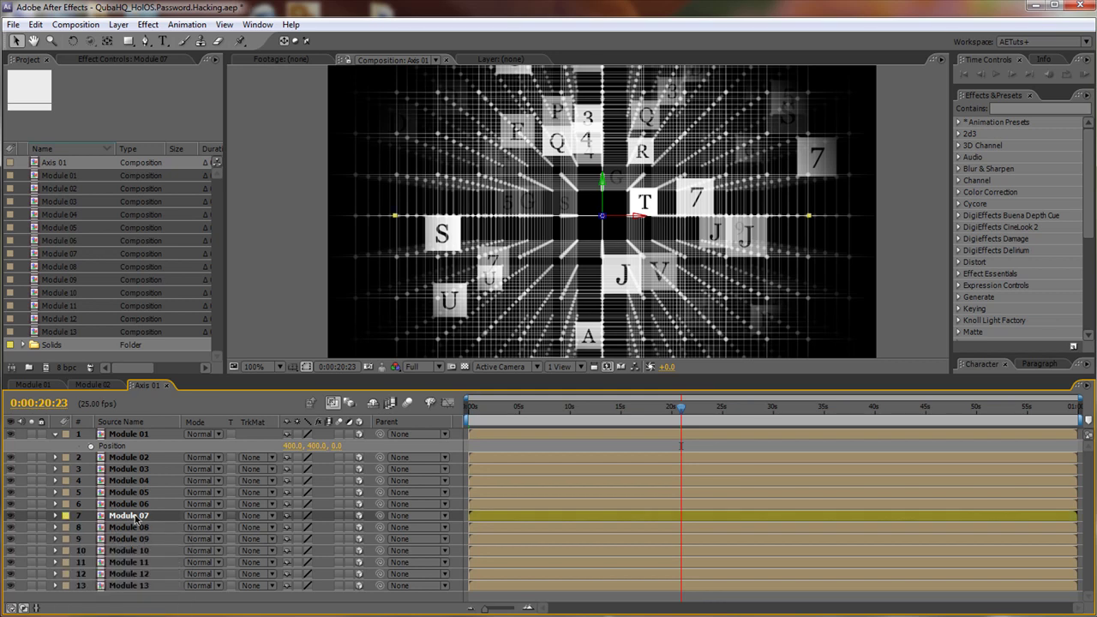
Set Module 01's Position Z to -360 and collapse the Position properties.
{"action": "key", "text": "p"}
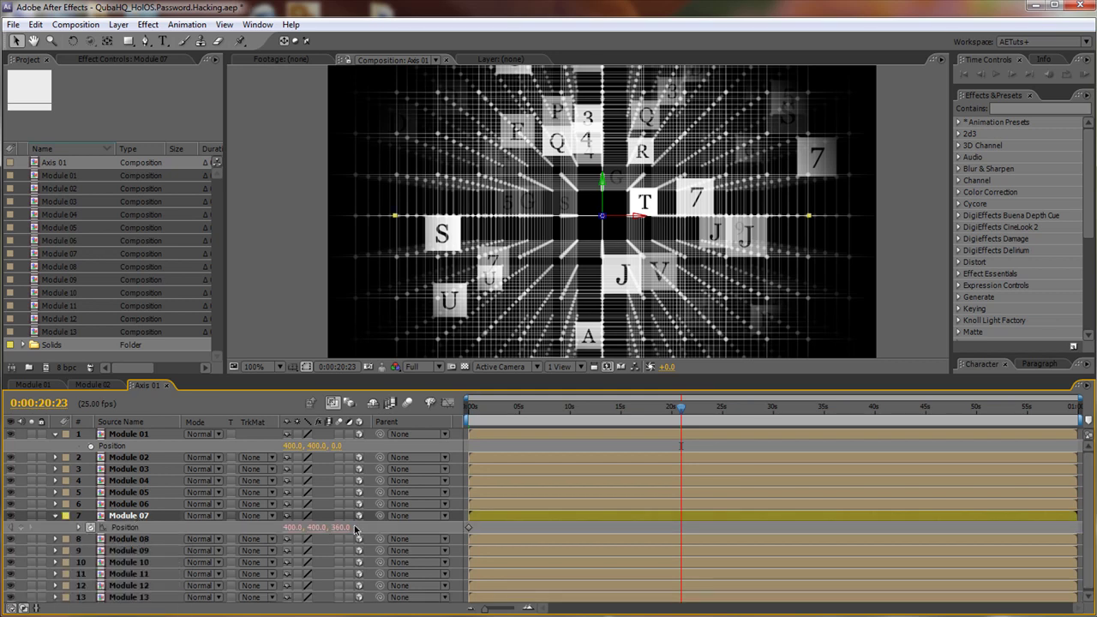
{"action": "left_click", "coordinate": [341, 446]}
{"action": "type", "text": "-360"}
{"action": "key", "text": "Return"}
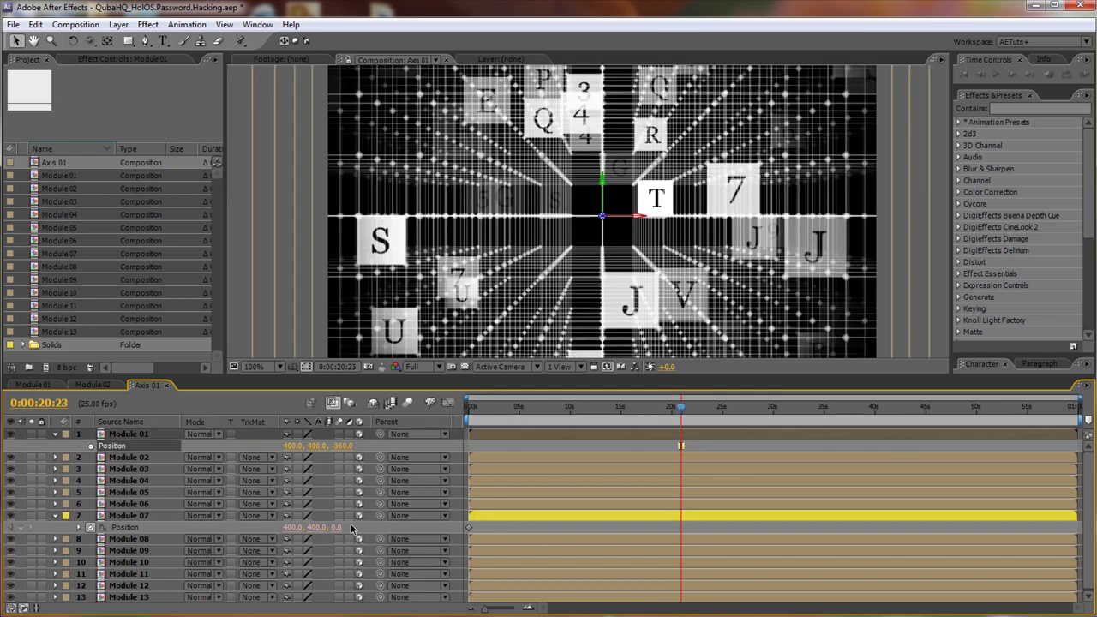
{"action": "left_click", "coordinate": [55, 515]}
{"action": "left_click", "coordinate": [55, 434]}
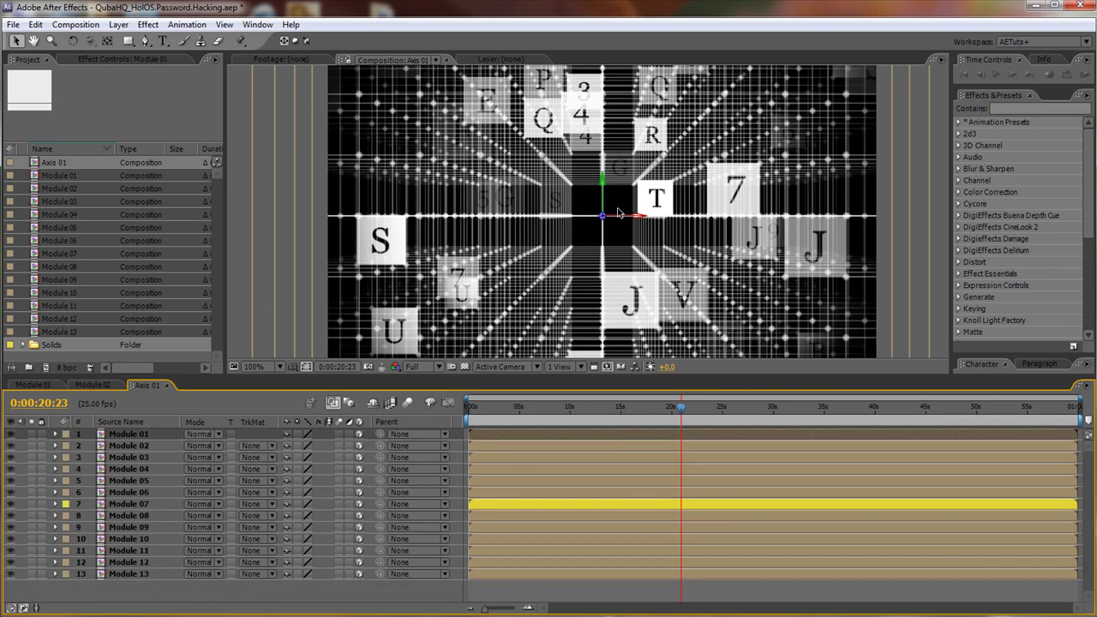
{"action": "left_click", "coordinate": [628, 300]}
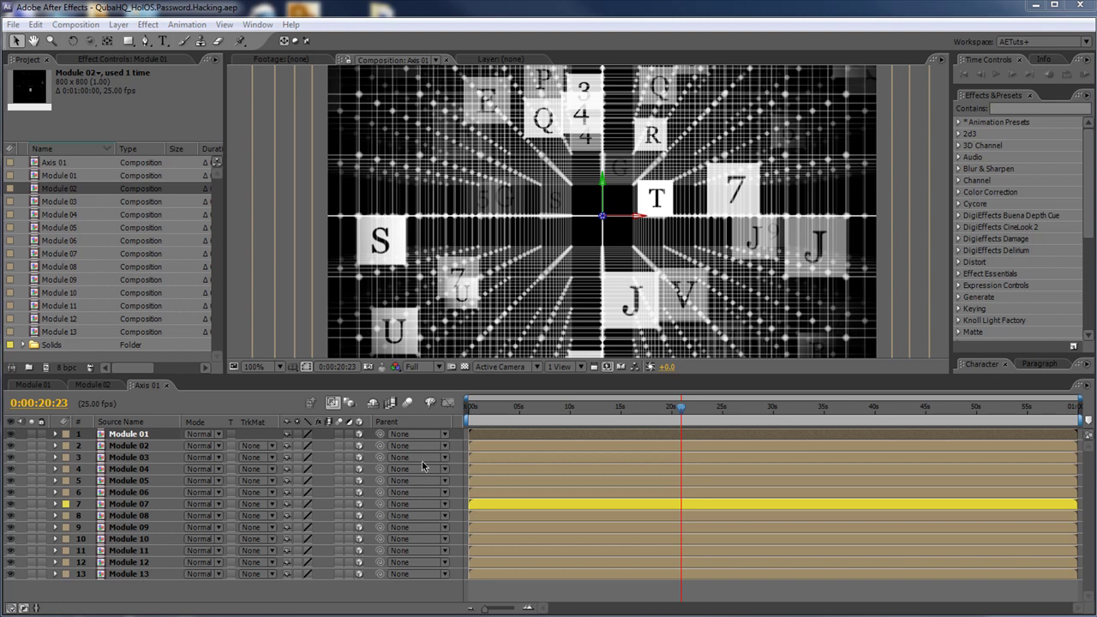
Sequence the 13 Module layers with a 0:00:59:24 overlap, then zoom the timeline to check.
{"action": "double_click", "coordinate": [142, 384]}
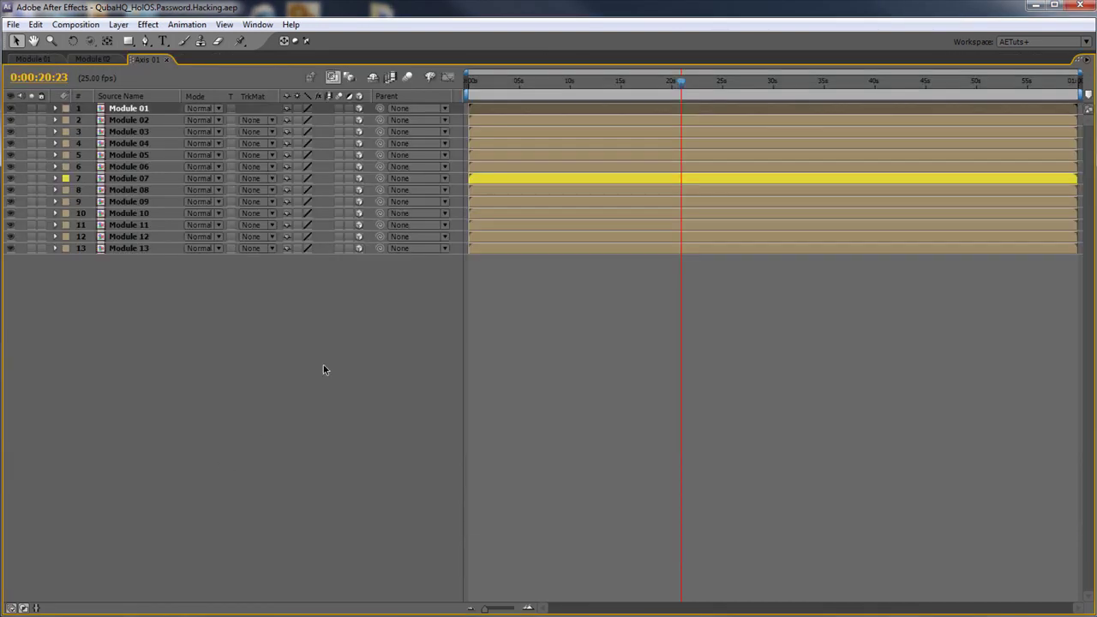
{"action": "right_click", "coordinate": [131, 108]}
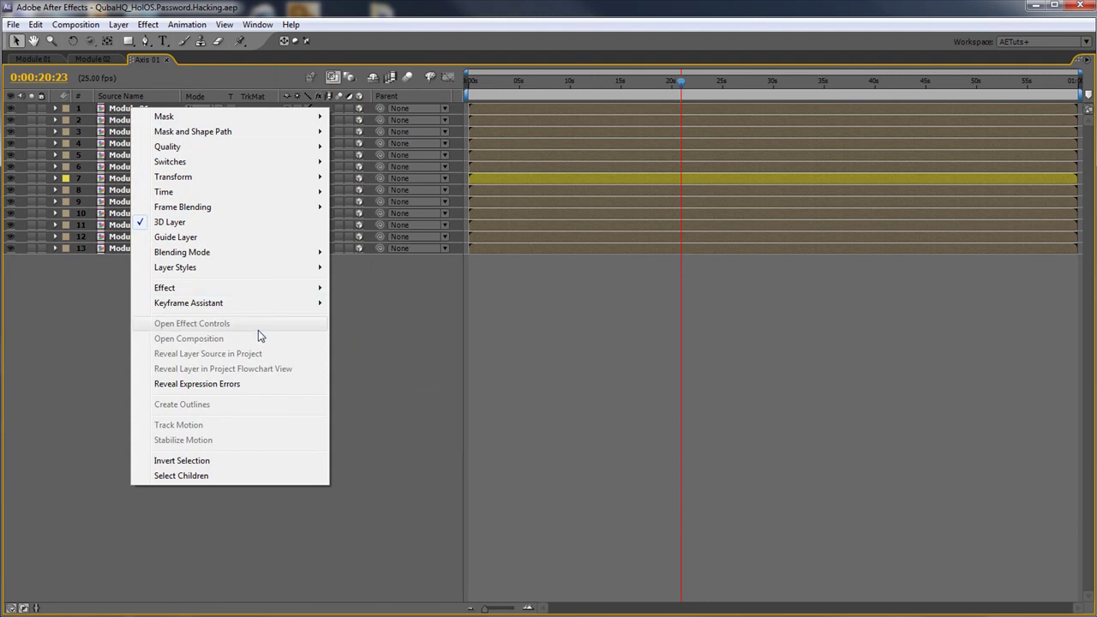
{"action": "mouse_move", "coordinate": [261, 303]}
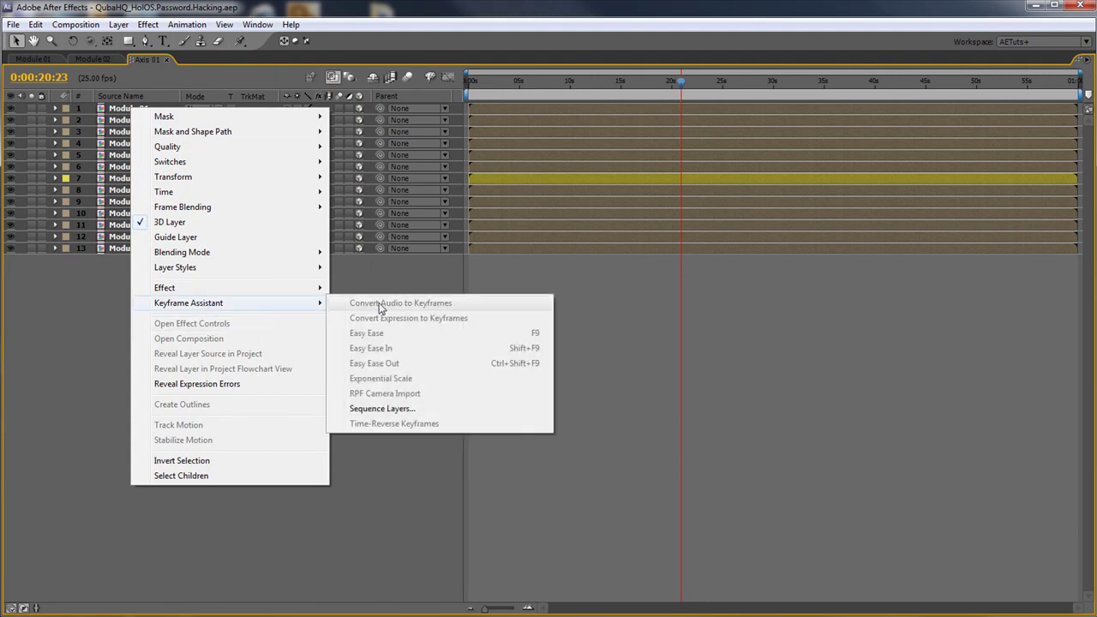
{"action": "left_click", "coordinate": [393, 408]}
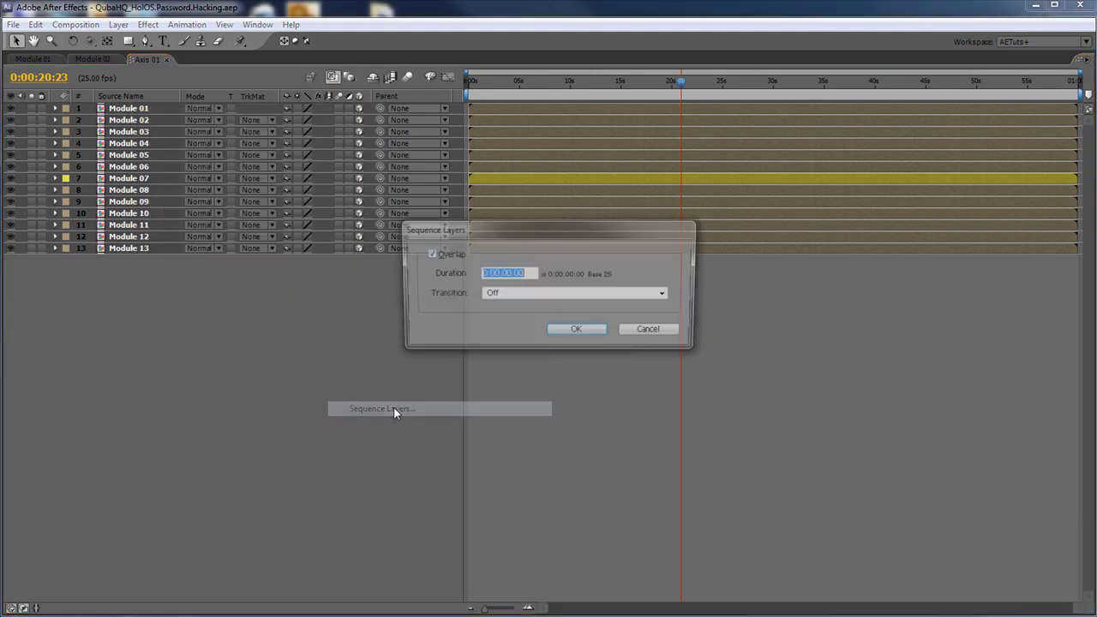
{"action": "type", "text": "1000"}
{"action": "type", "text": "59"}
{"action": "double_click", "coordinate": [517, 273]}
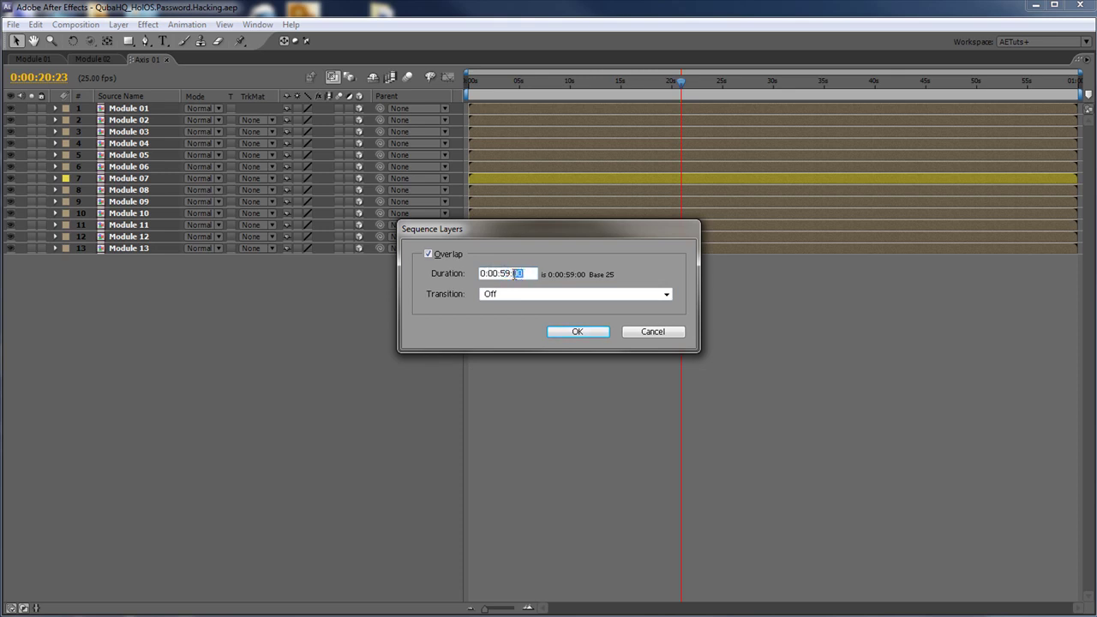
{"action": "type", "text": "24"}
{"action": "left_click", "coordinate": [567, 333]}
{"action": "key", "text": "Home"}
{"action": "left_click_drag", "start_coordinate": [489, 610], "coordinate": [512, 611]}
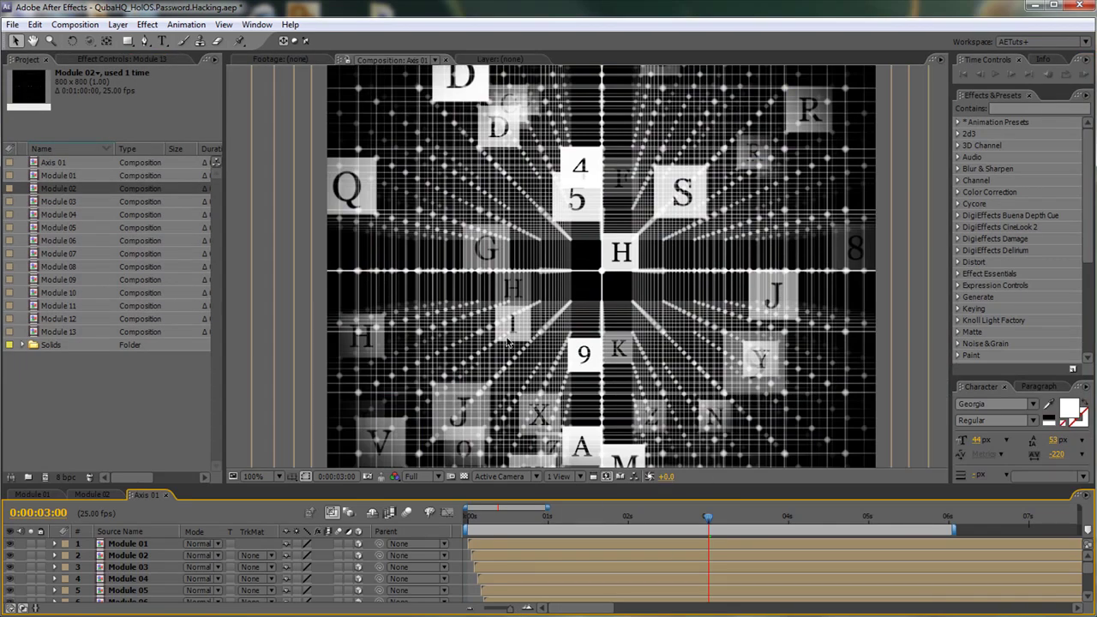
Show the Opacity property on all 13 Module layers in the Axis 01 timeline.
{"action": "left_click", "coordinate": [31, 496]}
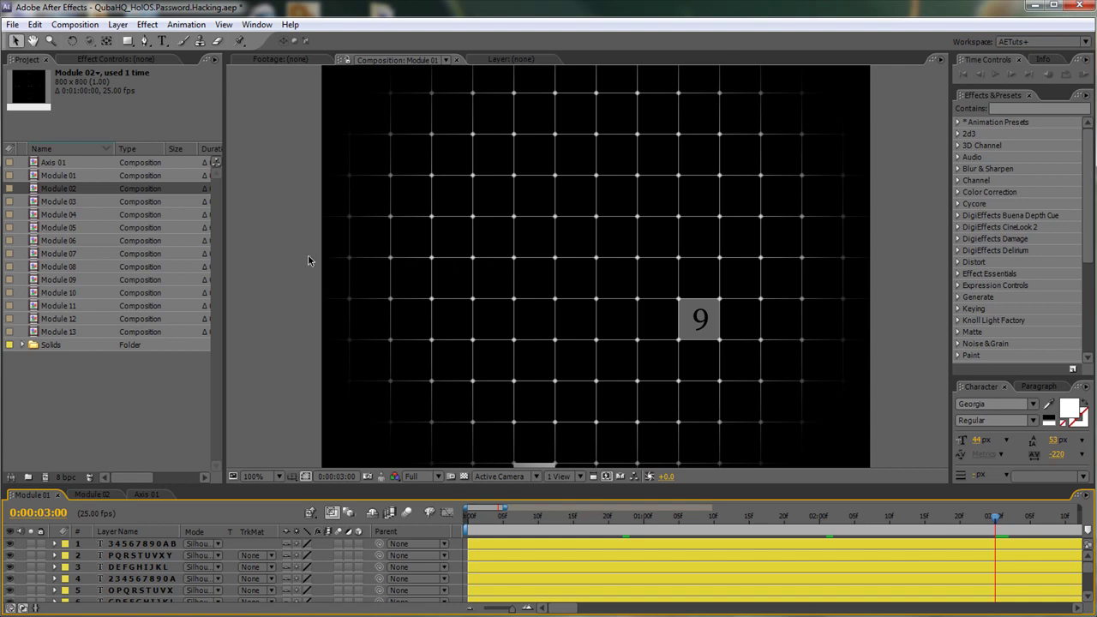
{"action": "left_click", "coordinate": [152, 494]}
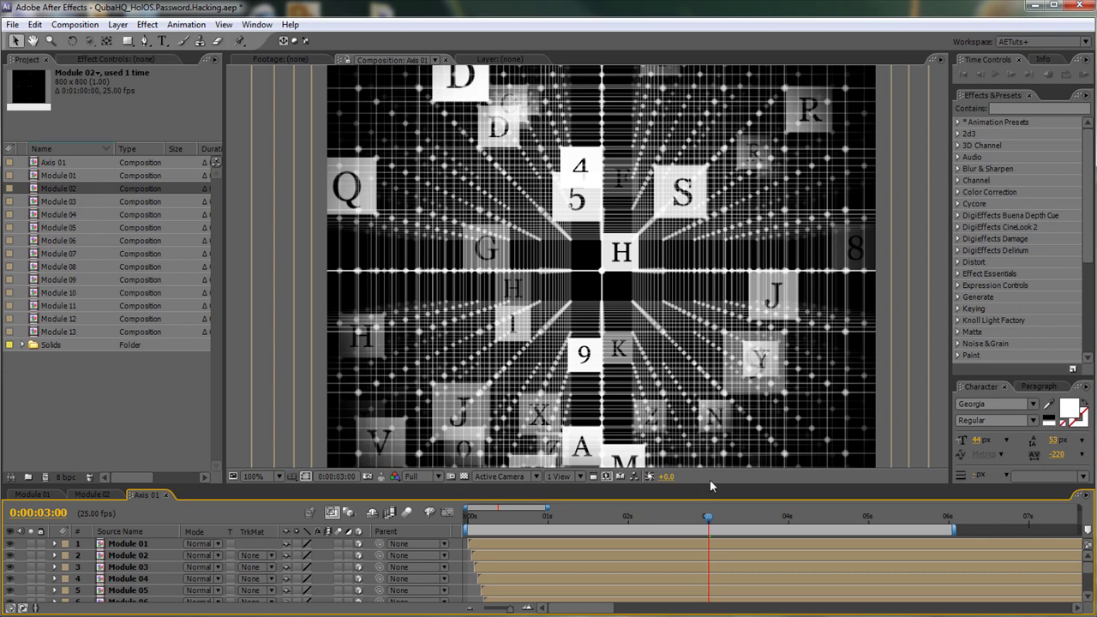
{"action": "left_click_drag", "start_coordinate": [709, 485], "coordinate": [710, 229]}
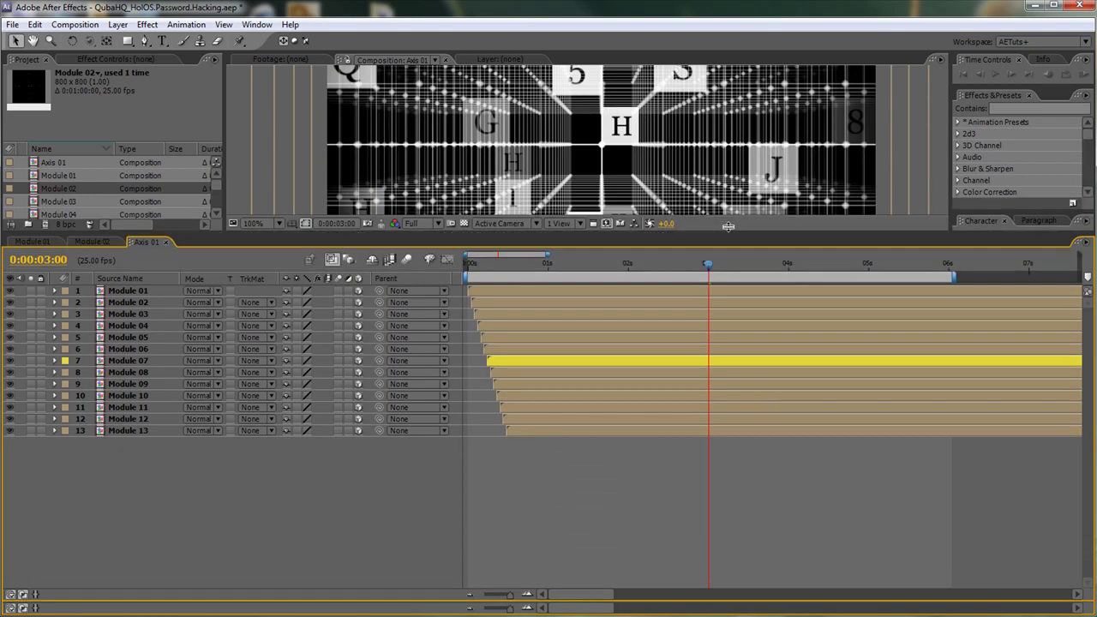
{"action": "left_click_drag", "start_coordinate": [182, 492], "coordinate": [110, 285]}
{"action": "key", "text": "t"}
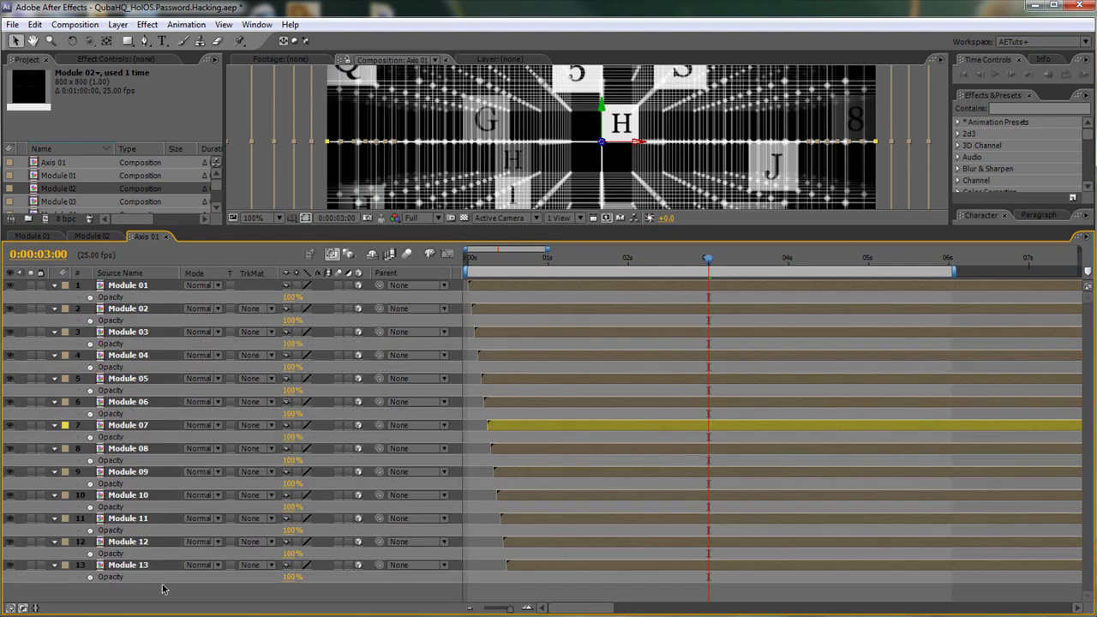
{"action": "left_click", "coordinate": [172, 584]}
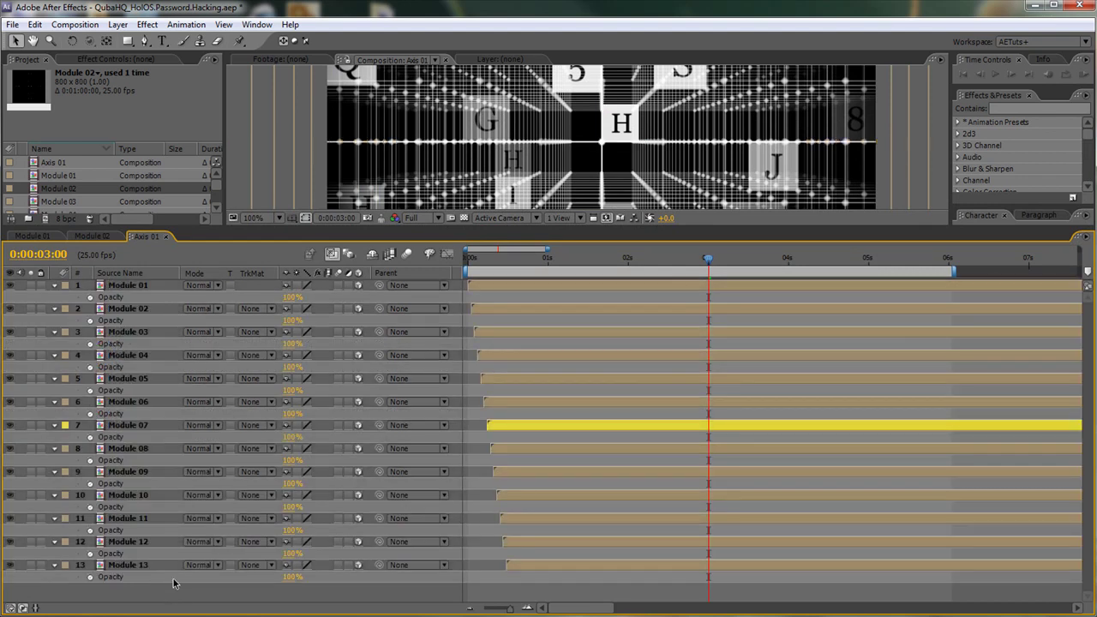
Set Module 06 and 08 to 80% opacity, and Module 05 and 09 to 60%.
{"action": "left_click", "coordinate": [132, 427]}
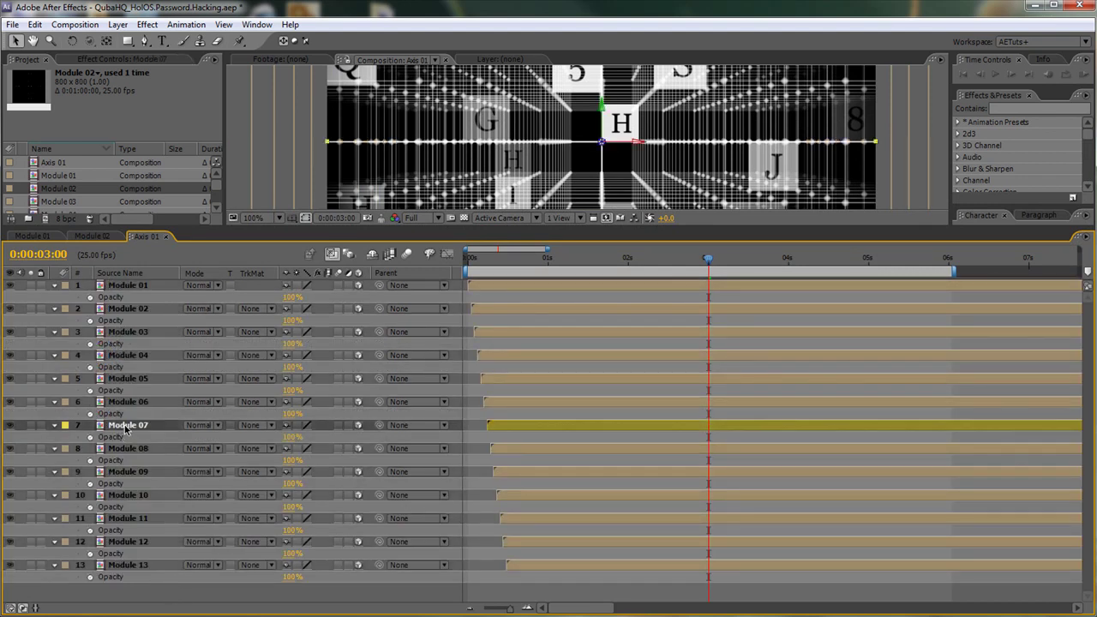
{"action": "left_click", "coordinate": [129, 402]}
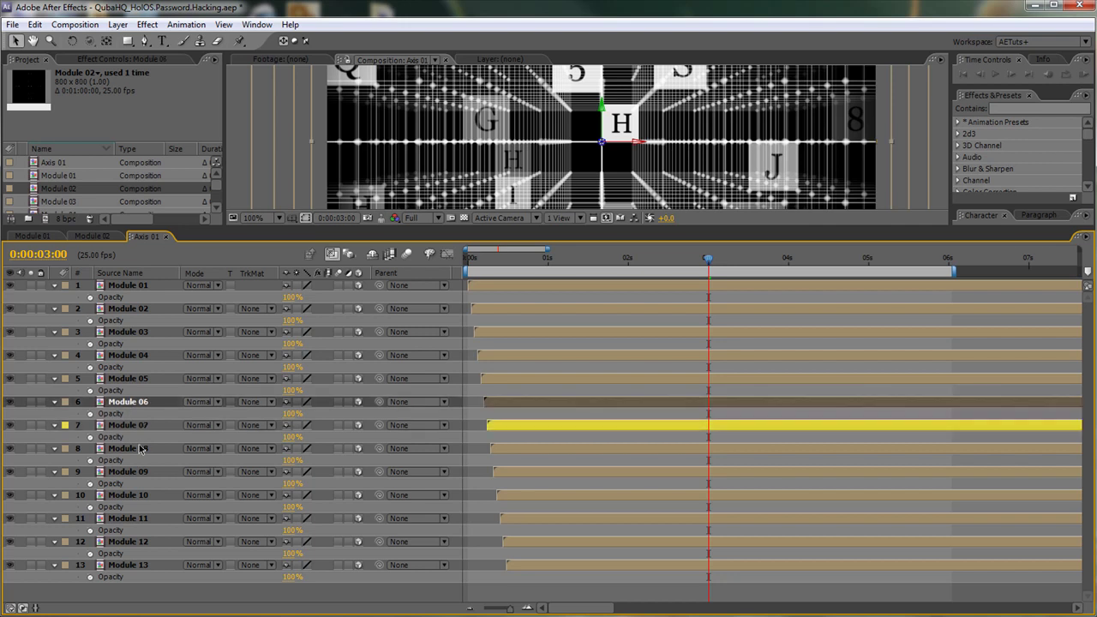
{"action": "left_click", "coordinate": [139, 448], "text": "ctrl"}
{"action": "left_click_drag", "start_coordinate": [287, 464], "coordinate": [270, 464]}
{"action": "left_click", "coordinate": [113, 379]}
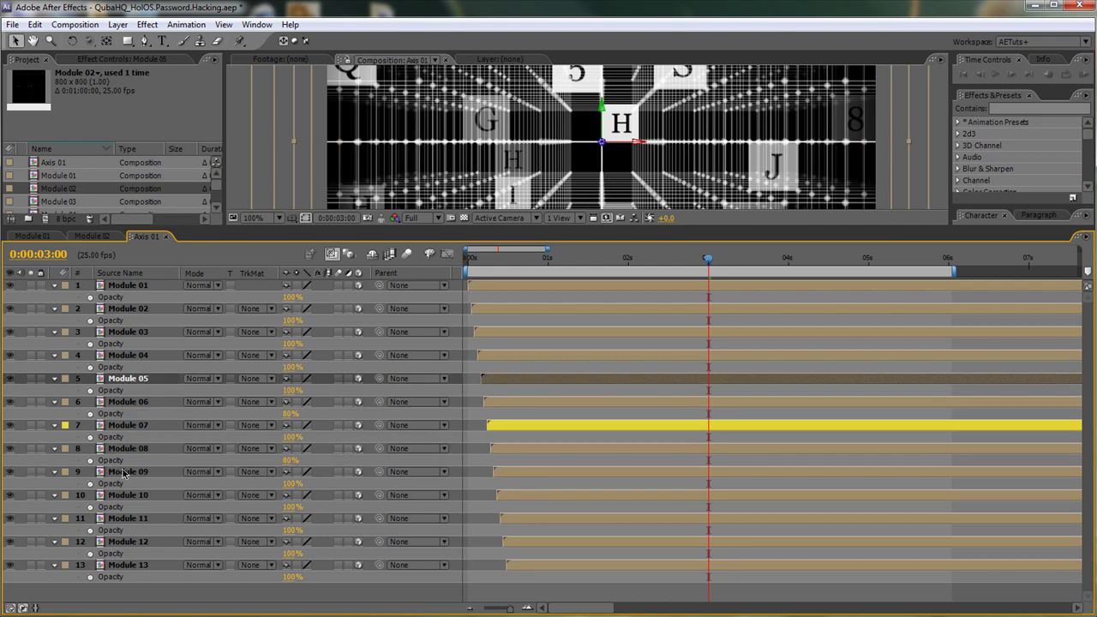
{"action": "left_click", "coordinate": [127, 472], "text": "ctrl"}
{"action": "left_click", "coordinate": [292, 485]}
{"action": "type", "text": "60"}
{"action": "key", "text": "Return"}
Set Module 04 and 10 to 40% opacity, and Module 03 and 11 to 20%.
{"action": "left_click", "coordinate": [126, 355]}
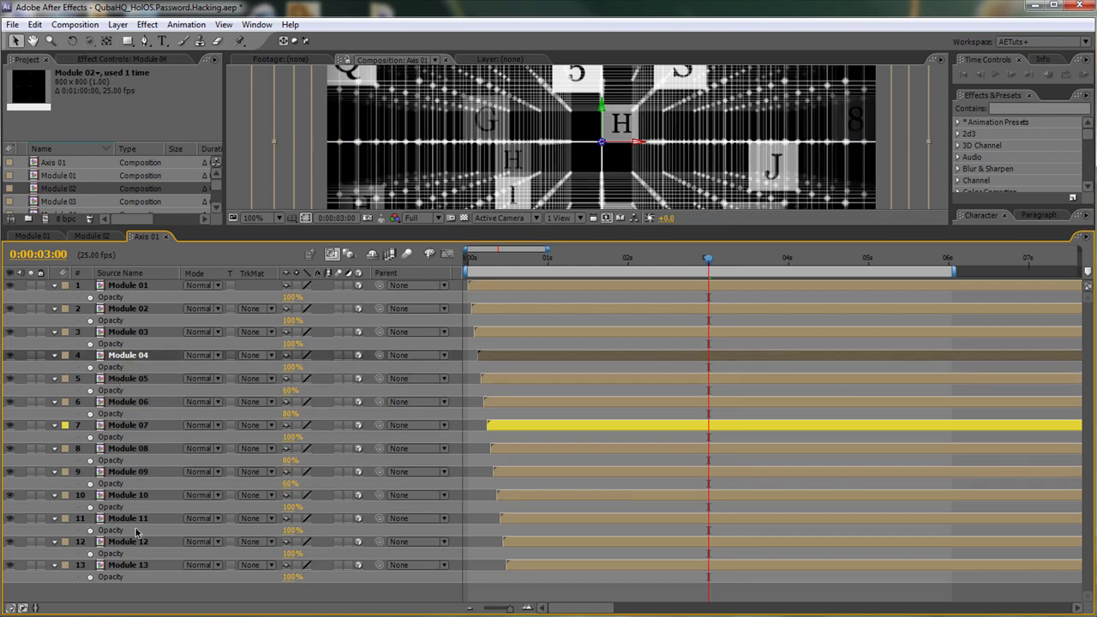
{"action": "left_click", "coordinate": [130, 495], "text": "ctrl"}
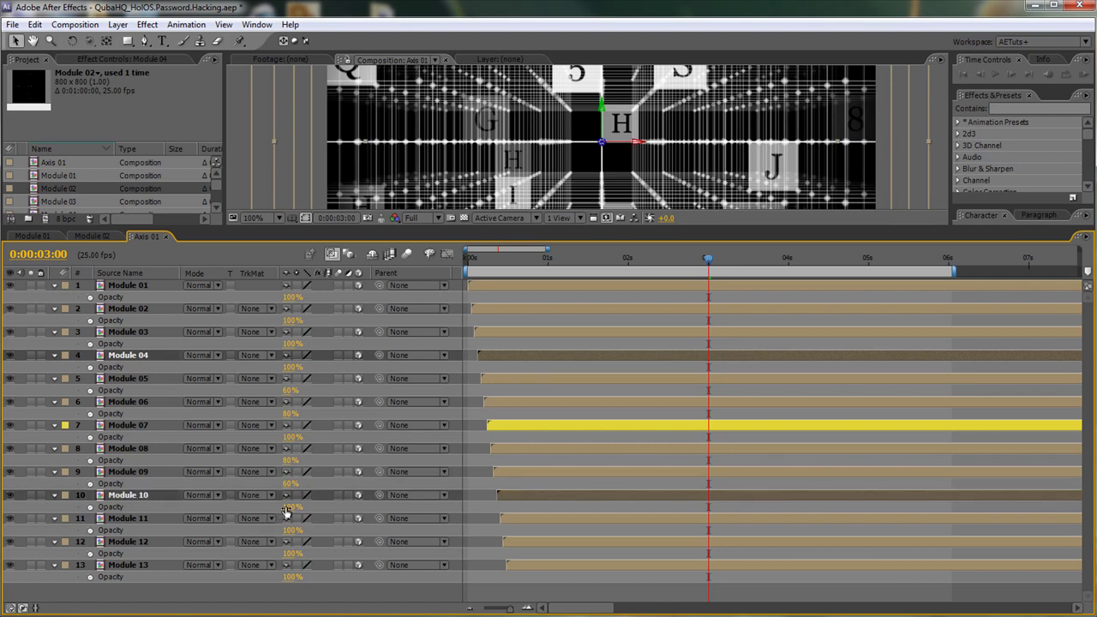
{"action": "left_click", "coordinate": [291, 506]}
{"action": "type", "text": "40"}
{"action": "key", "text": "Return"}
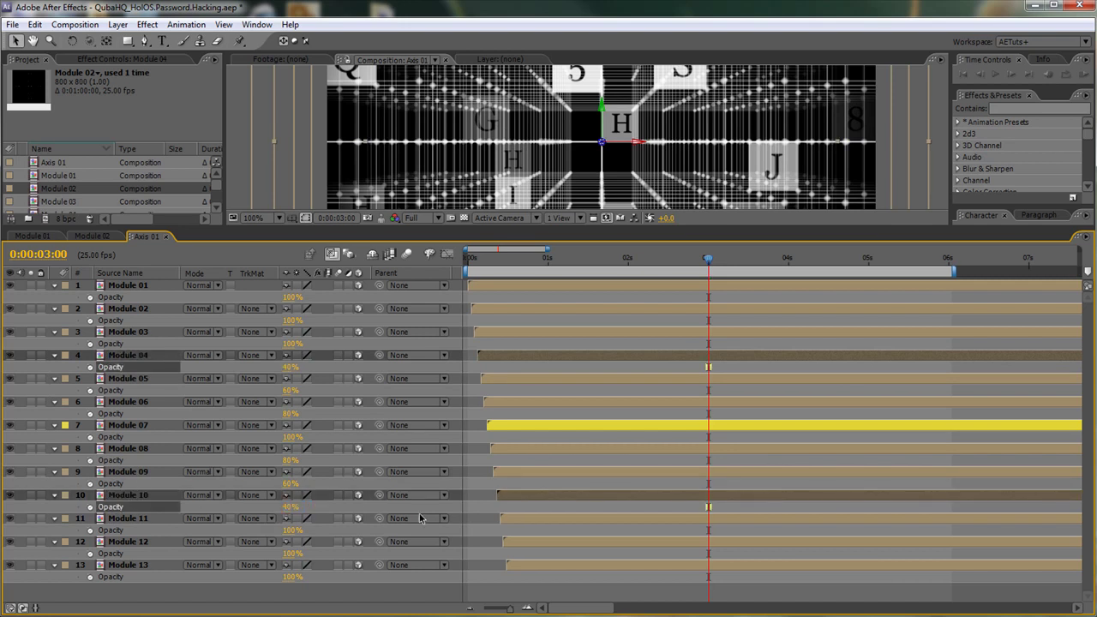
{"action": "left_click", "coordinate": [126, 518]}
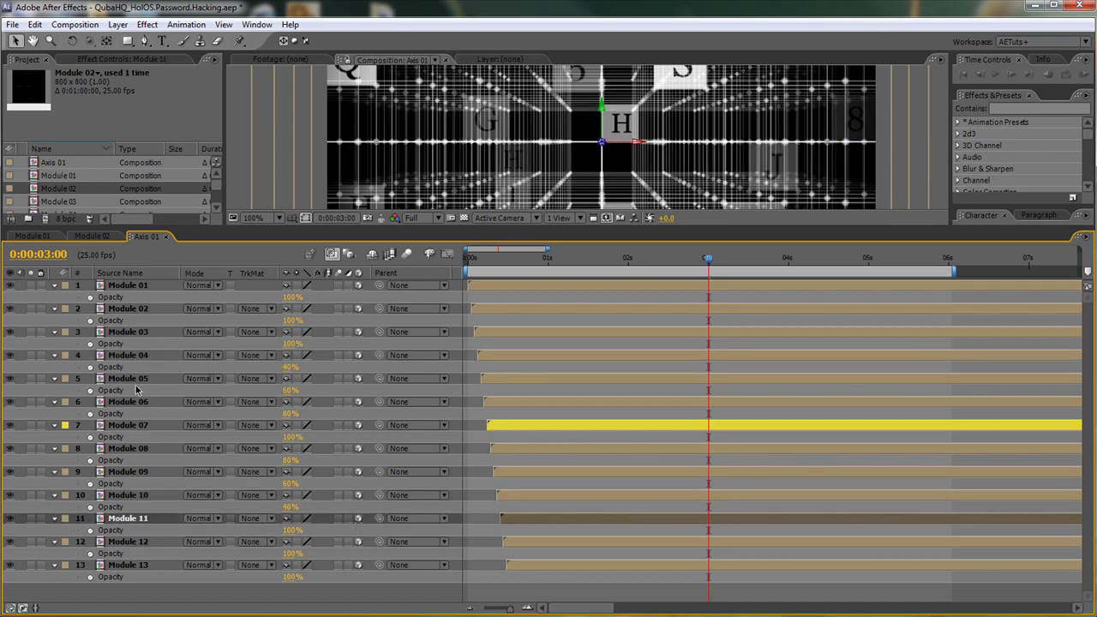
{"action": "left_click", "coordinate": [132, 335]}
{"action": "left_click", "coordinate": [292, 343]}
{"action": "type", "text": "20"}
{"action": "key", "text": "Return"}
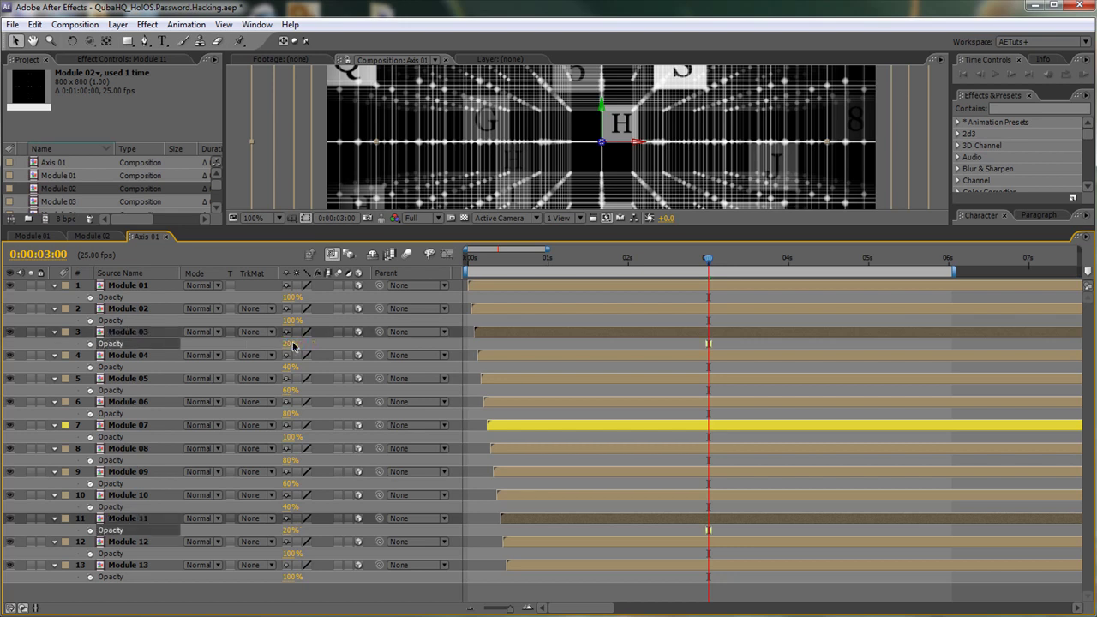
Set Module 02 and 12 to 10% opacity, and Module 01 and 13 to 5%.
{"action": "left_click", "coordinate": [128, 308]}
{"action": "left_click", "coordinate": [128, 542], "text": "ctrl"}
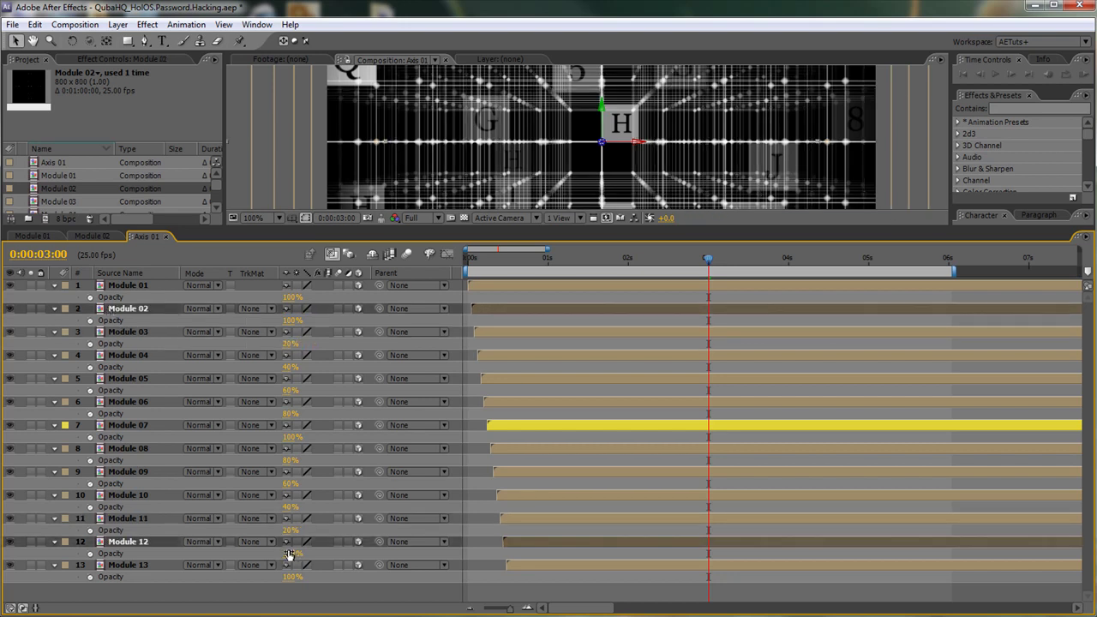
{"action": "left_click", "coordinate": [289, 554]}
{"action": "type", "text": "10"}
{"action": "key", "text": "Return"}
{"action": "key", "text": "alt+shift+t"}
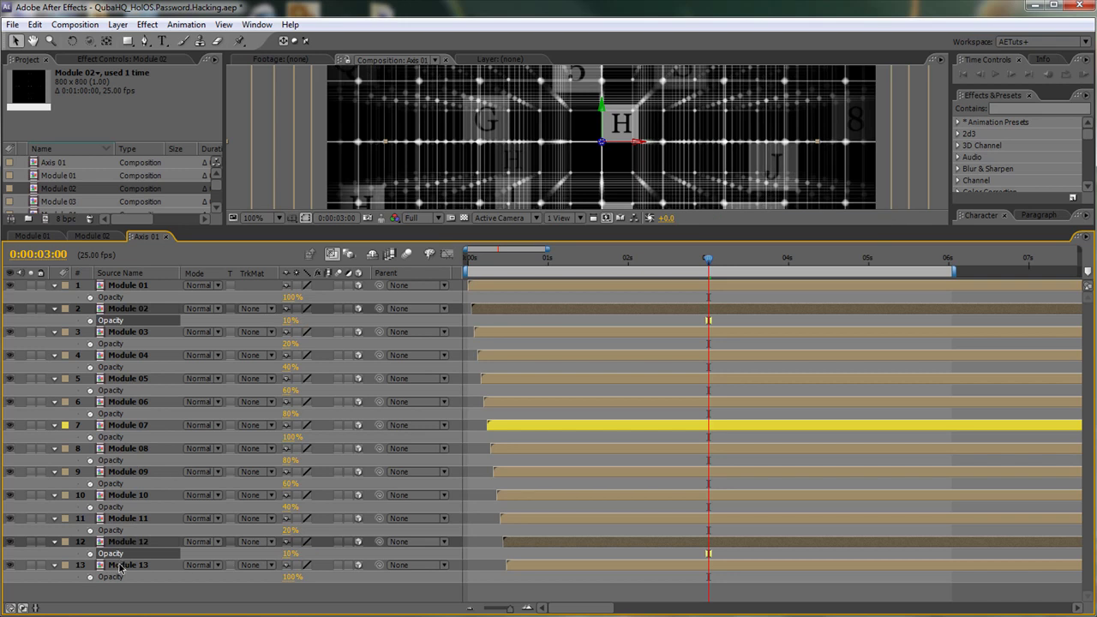
{"action": "left_click", "coordinate": [120, 570]}
{"action": "left_click", "coordinate": [128, 285], "text": "ctrl"}
{"action": "left_click", "coordinate": [291, 296]}
{"action": "type", "text": "5"}
{"action": "key", "text": "Return"}
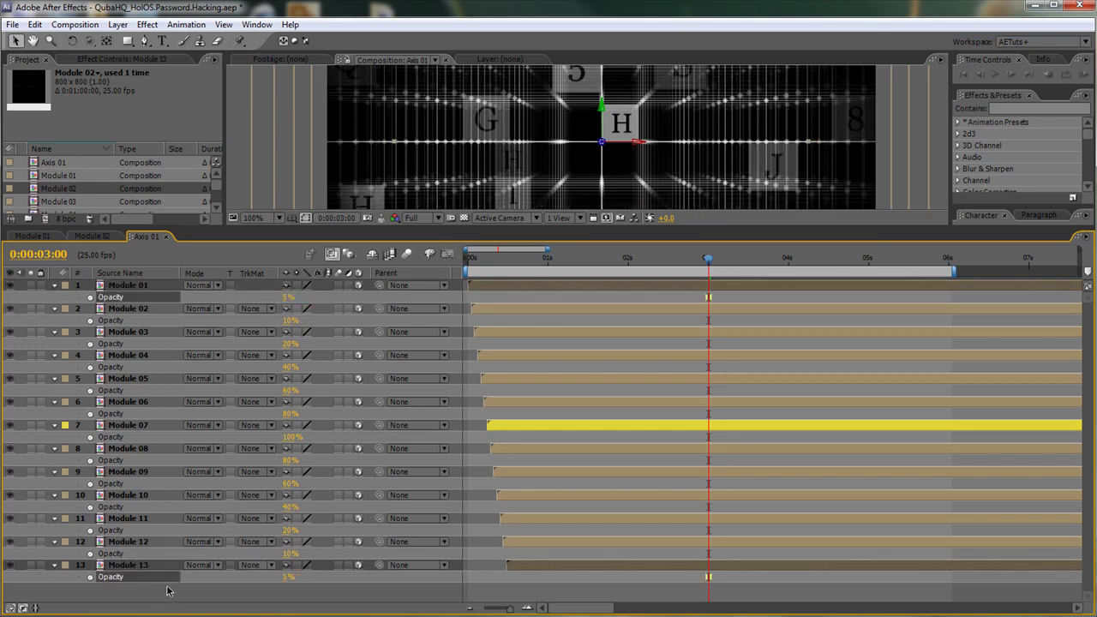
Collapse the Opacity properties on all the Module layers.
{"action": "left_click_drag", "start_coordinate": [168, 593], "coordinate": [77, 307]}
{"action": "key", "text": "t"}
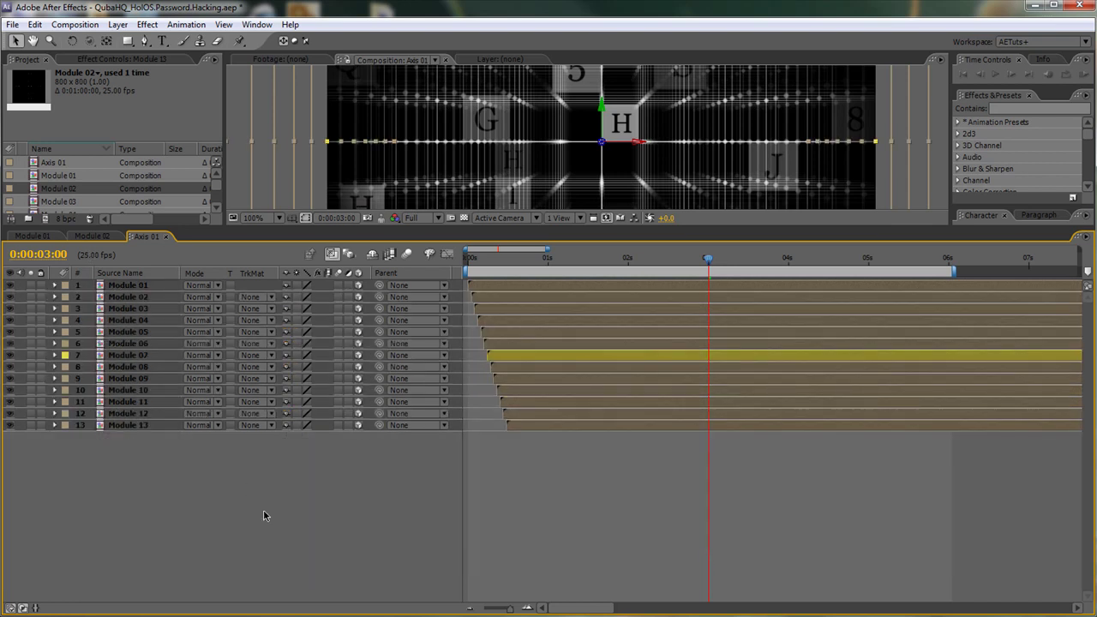
{"action": "left_click", "coordinate": [267, 522]}
Give all thirteen Module layers Add blending so the overlapping letter grid brightens.
{"action": "left_click_drag", "start_coordinate": [548, 226], "coordinate": [553, 517]}
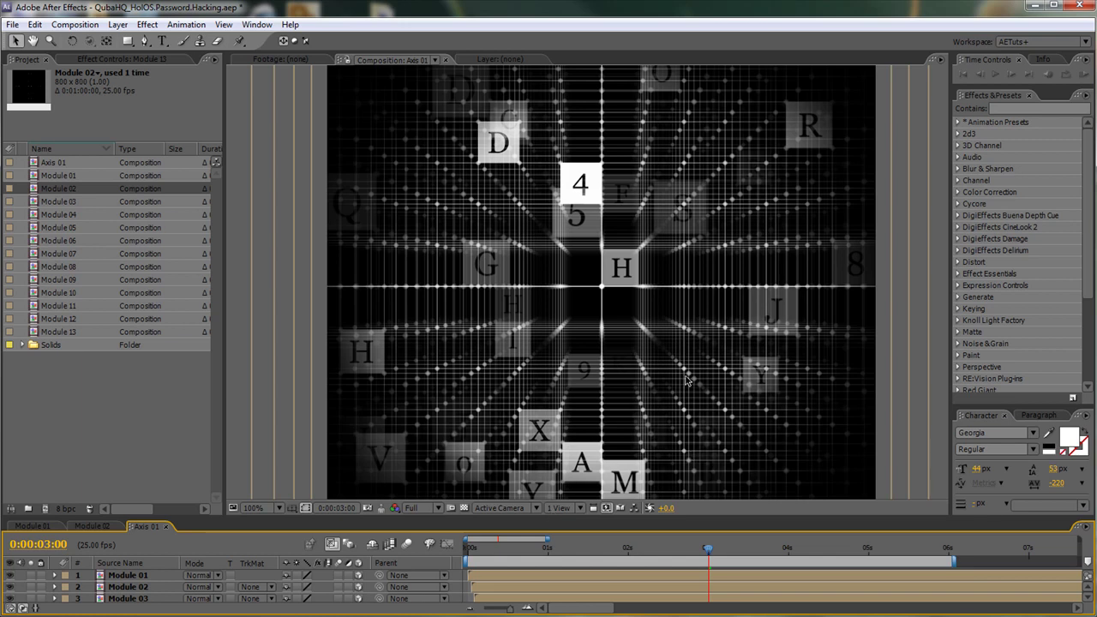
{"action": "left_click_drag", "start_coordinate": [730, 517], "coordinate": [735, 322]}
{"action": "left_click_drag", "start_coordinate": [186, 572], "coordinate": [123, 377]}
{"action": "left_click", "coordinate": [201, 381]}
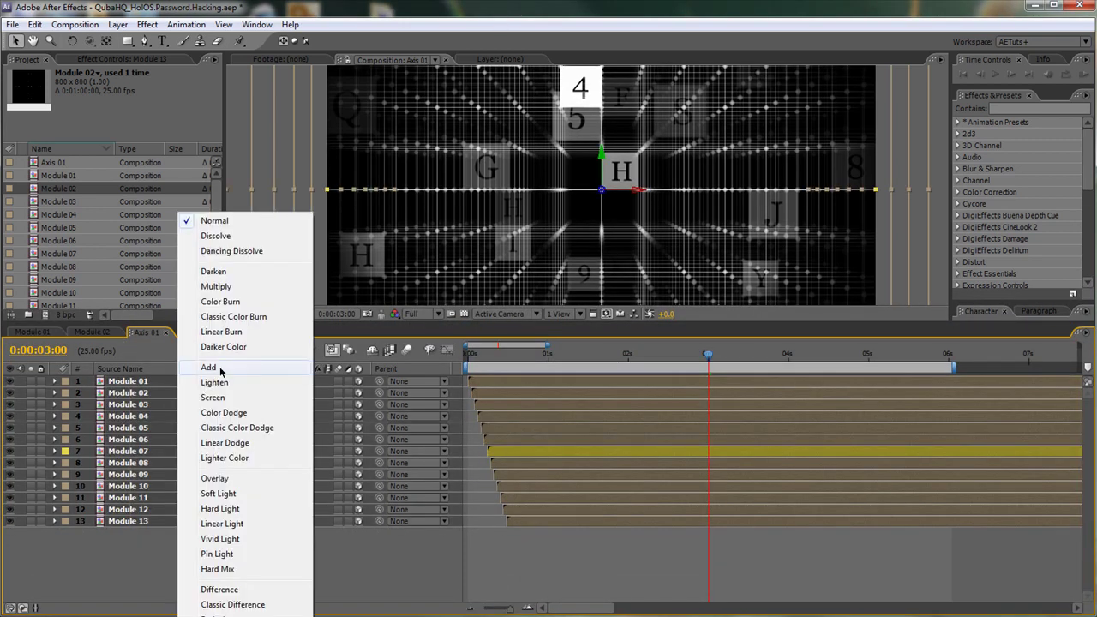
{"action": "left_click", "coordinate": [209, 367]}
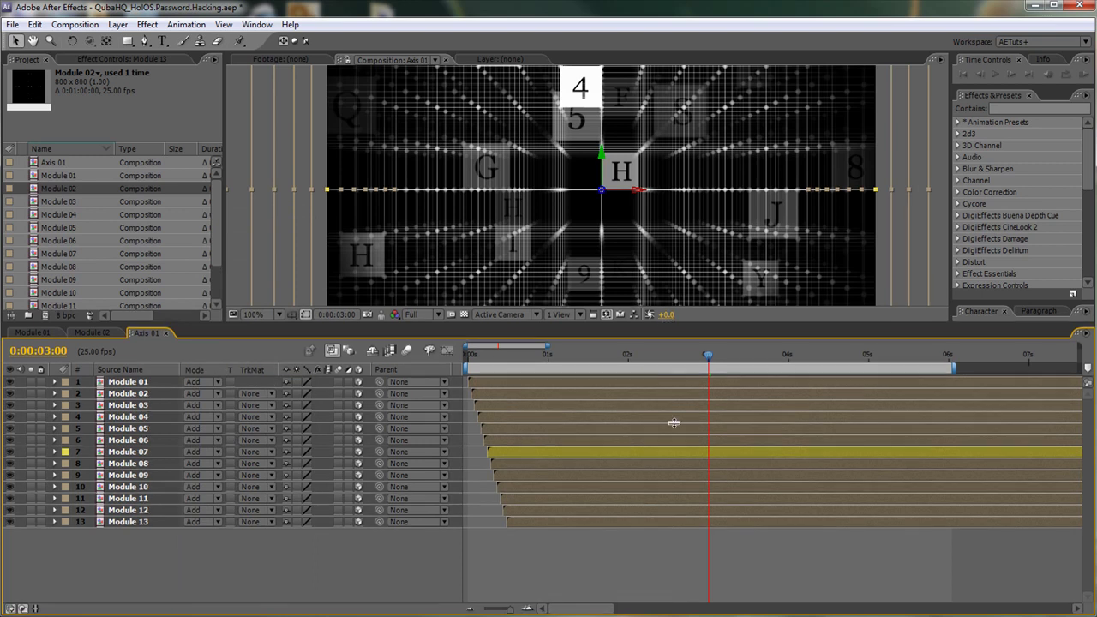
{"action": "left_click_drag", "start_coordinate": [669, 324], "coordinate": [675, 593]}
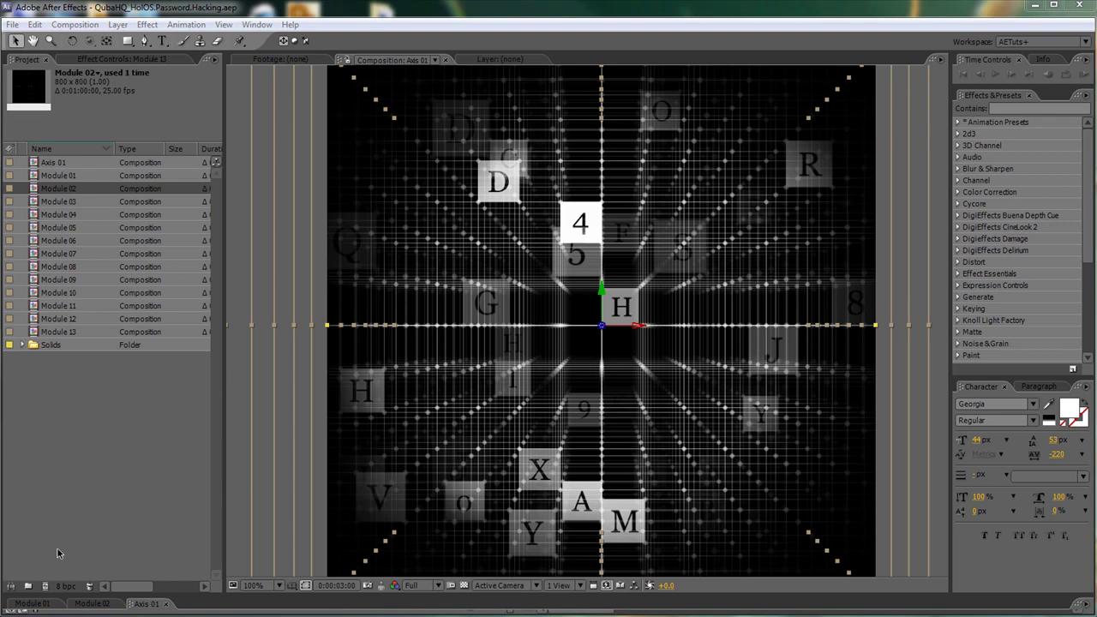
Create a 1024×576 composition HolOS.PasswordHacking from the PAL D1/DV Widescreen Square Pixel preset.
{"action": "left_click", "coordinate": [45, 587]}
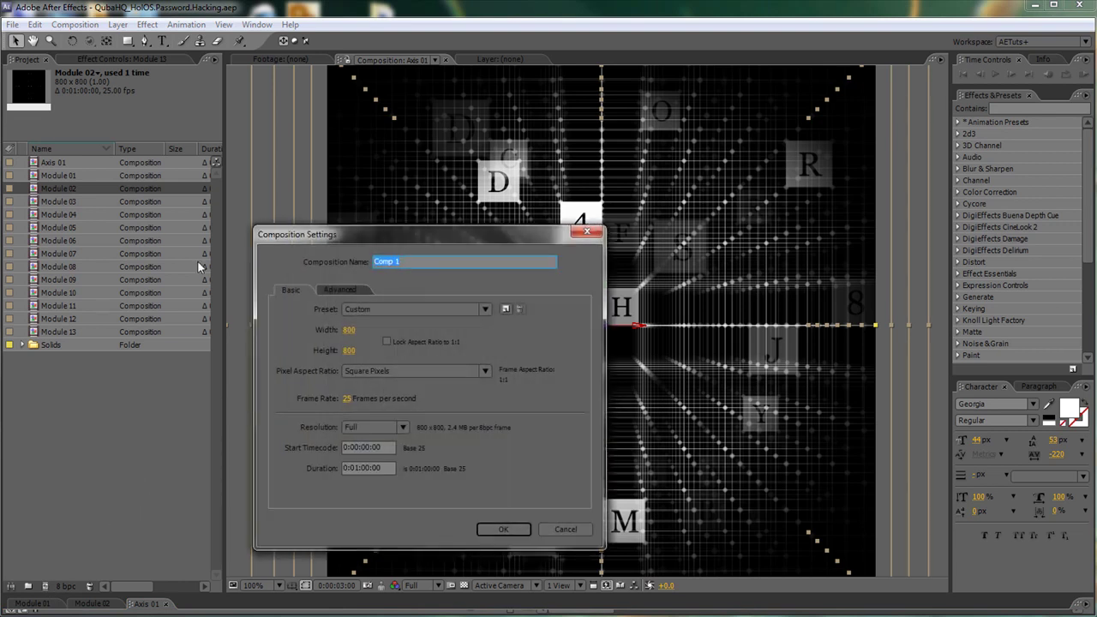
{"action": "type", "text": "PasswordHacking"}
{"action": "key", "text": "Home"}
{"action": "type", "text": "HolOS."}
{"action": "left_click", "coordinate": [454, 310]}
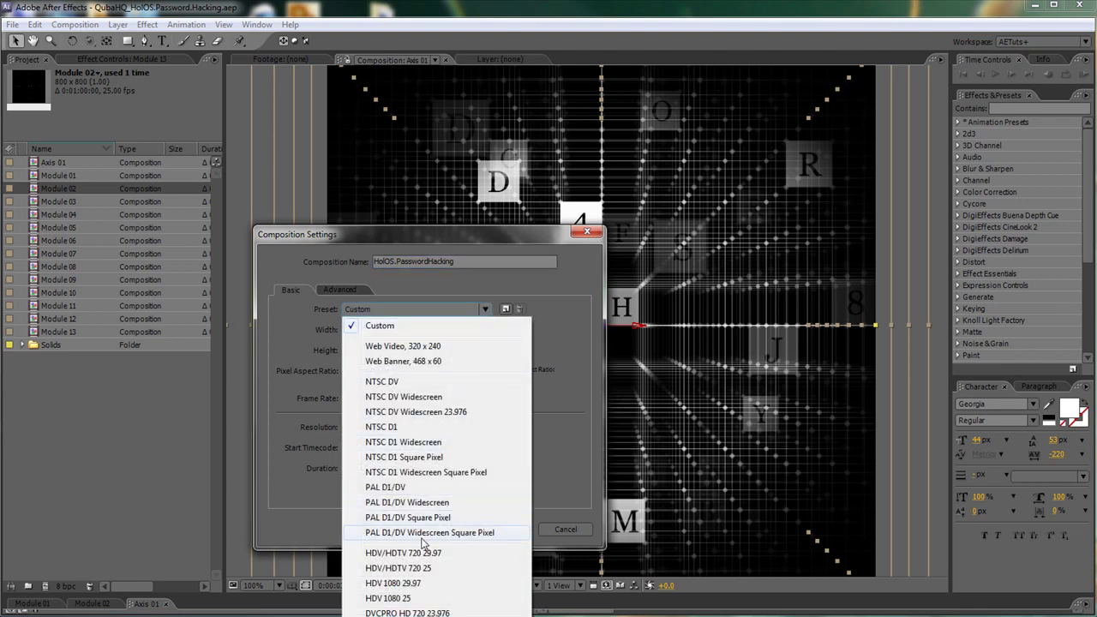
{"action": "left_click", "coordinate": [478, 533]}
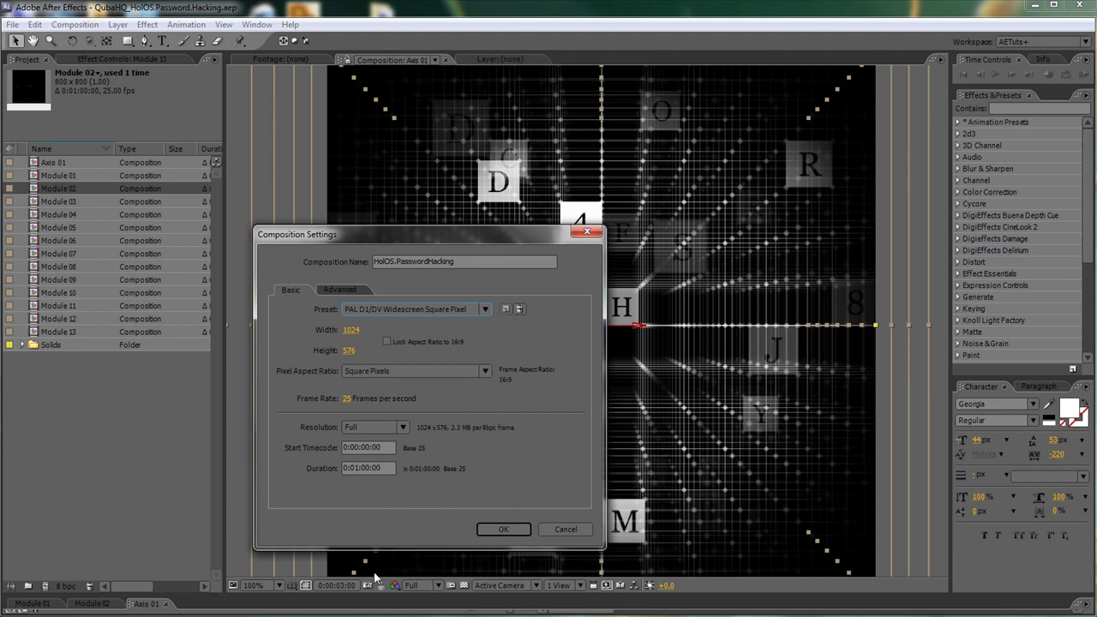
{"action": "left_click", "coordinate": [506, 528]}
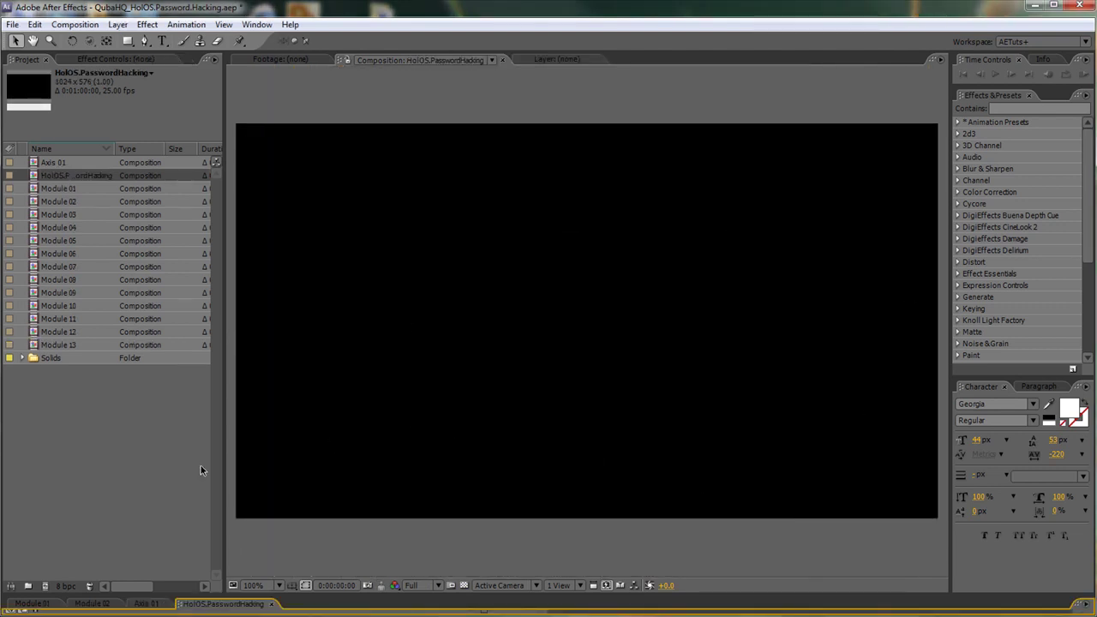
Add Axis 01 to HolOS.PasswordHacking as a 3D layer and duplicate it.
{"action": "left_click", "coordinate": [55, 163]}
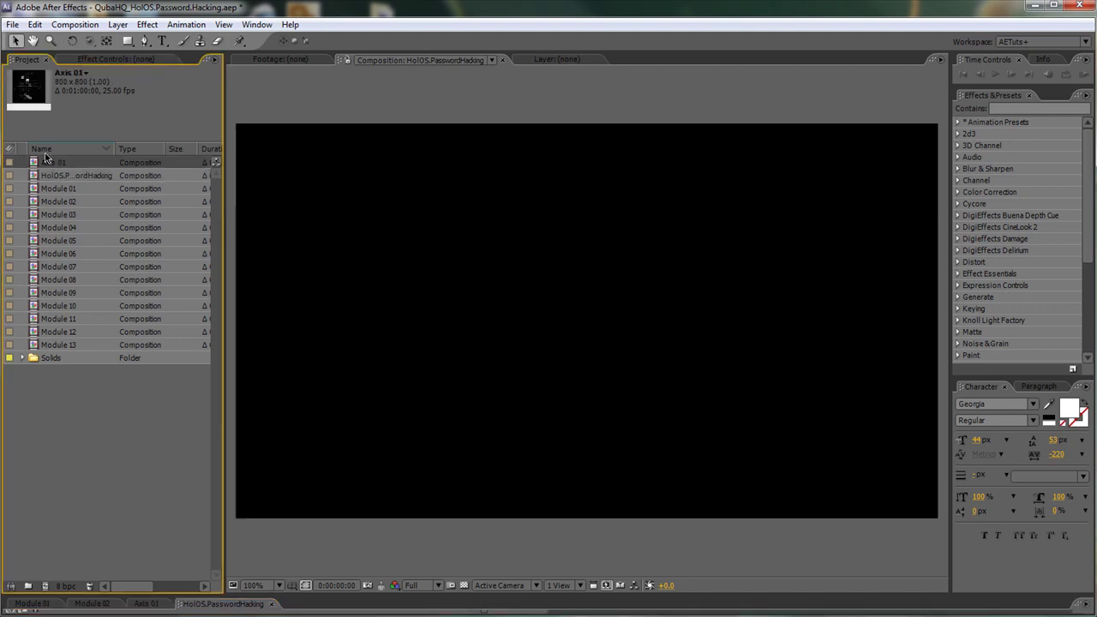
{"action": "left_click_drag", "start_coordinate": [300, 599], "coordinate": [307, 428]}
{"action": "left_click_drag", "start_coordinate": [55, 162], "coordinate": [232, 545]}
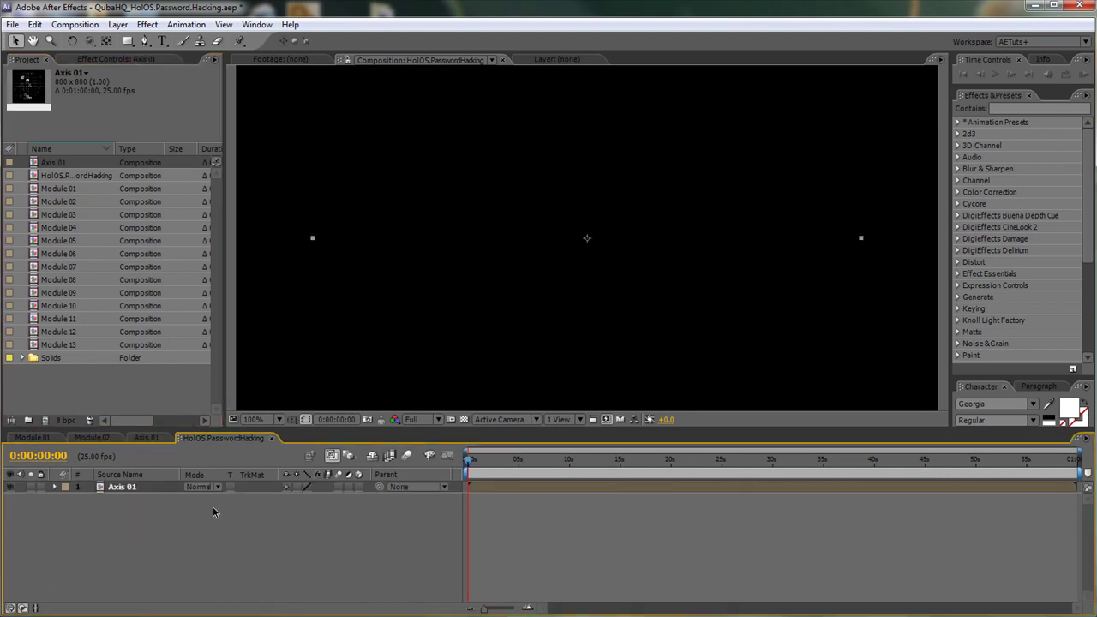
{"action": "left_click", "coordinate": [359, 486]}
{"action": "key", "text": "ctrl+d"}
{"action": "key", "text": "ctrl+d"}
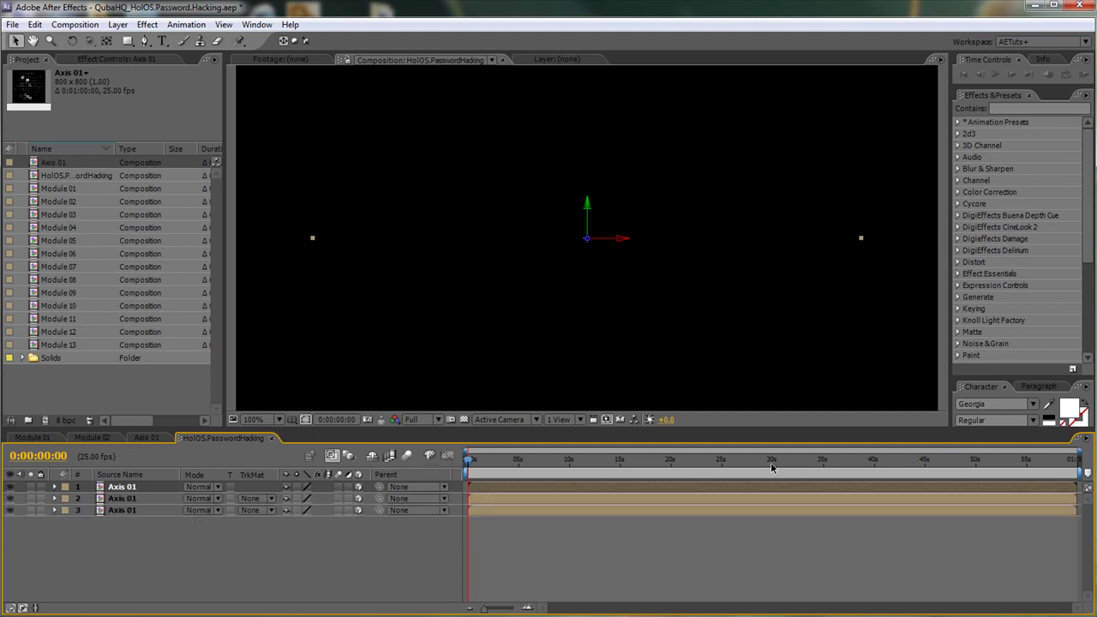
Preview the grid at about 24 seconds in a custom angled 3D view.
{"action": "left_click", "coordinate": [720, 467]}
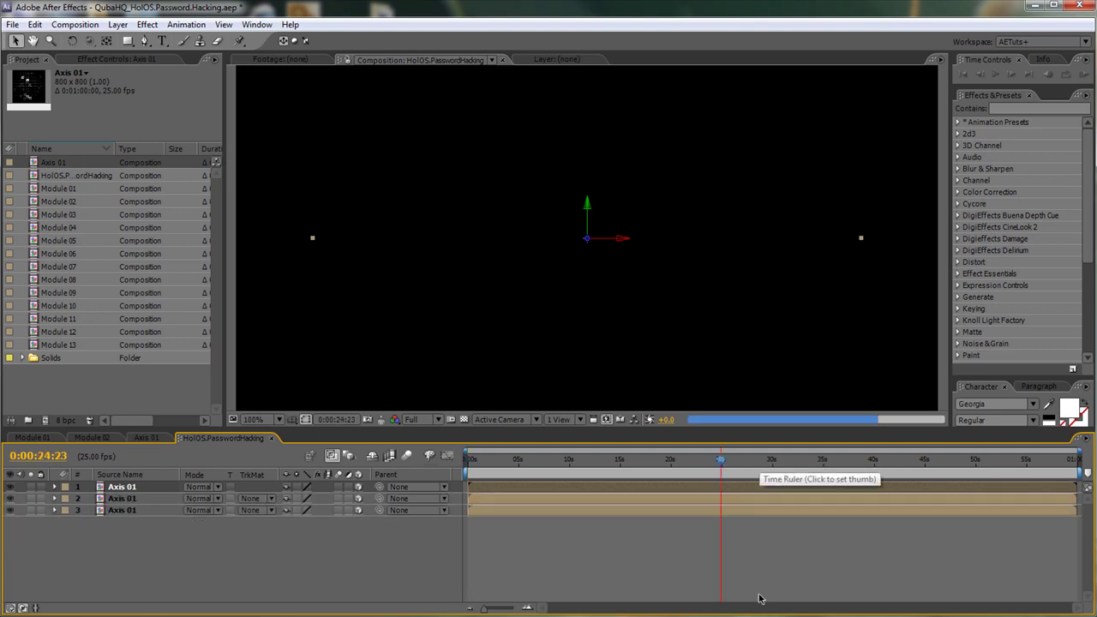
{"action": "left_click_drag", "start_coordinate": [571, 429], "coordinate": [570, 502]}
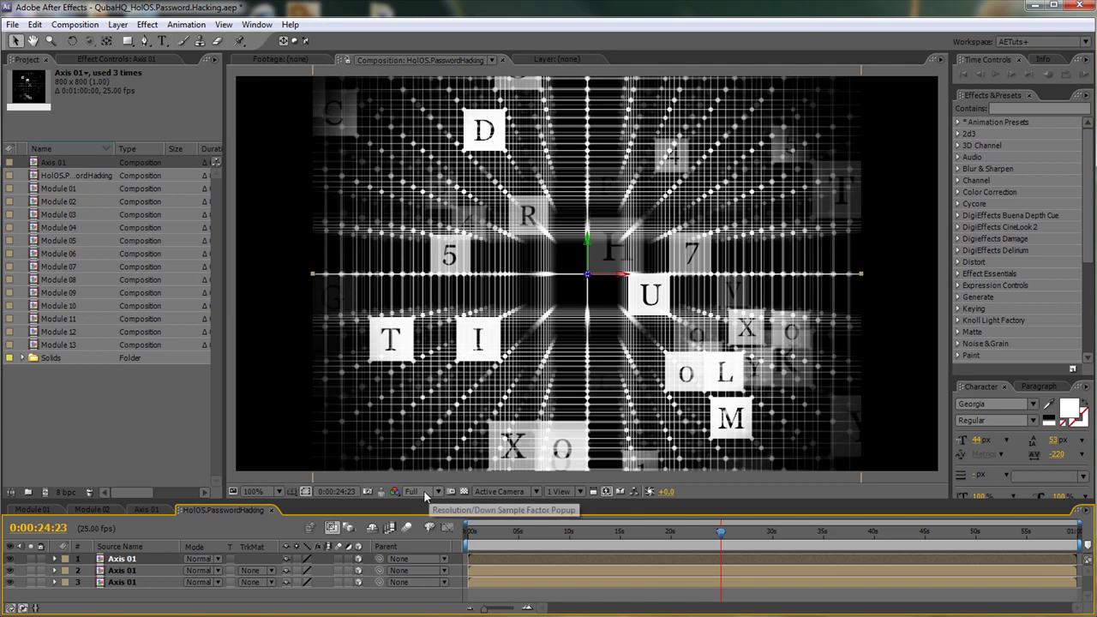
{"action": "left_click", "coordinate": [499, 491]}
{"action": "left_click", "coordinate": [521, 616]}
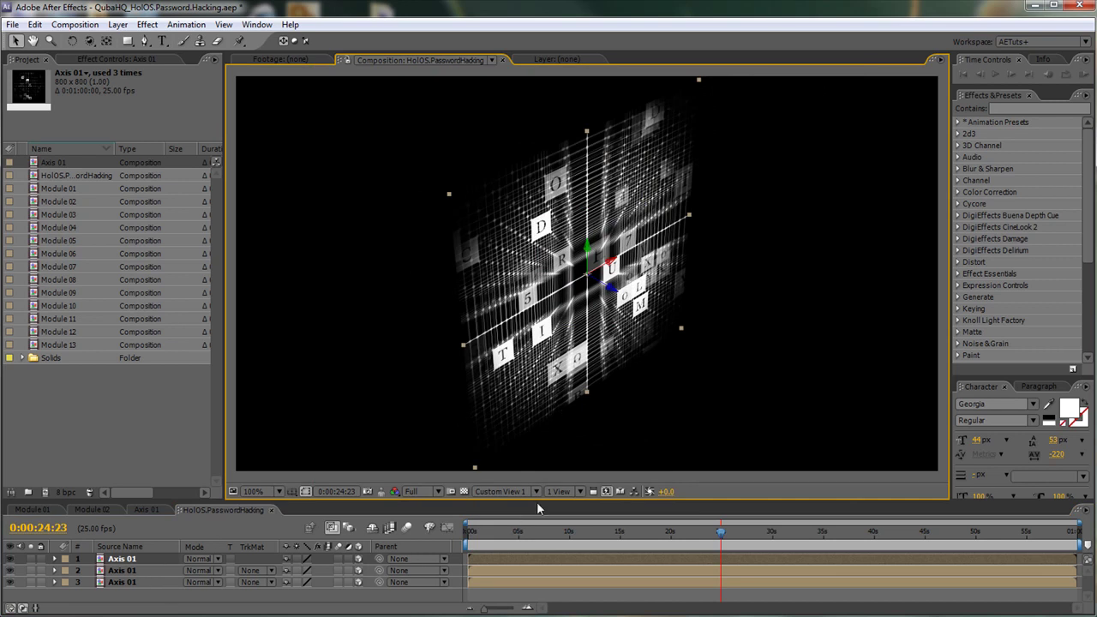
{"action": "left_click_drag", "start_coordinate": [541, 505], "coordinate": [550, 417]}
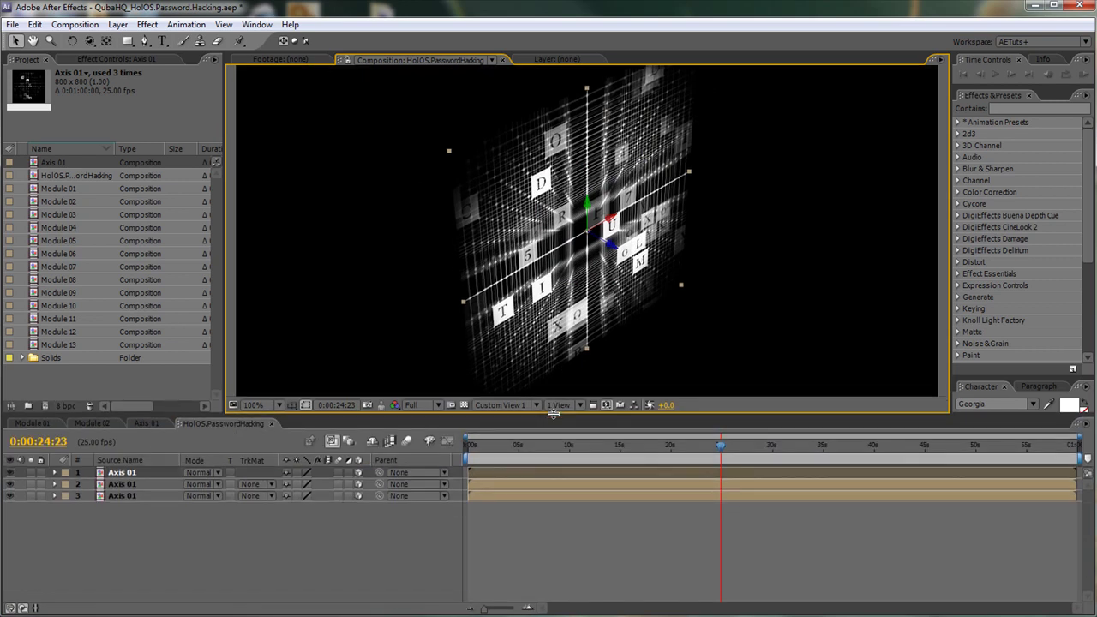
{"action": "left_click", "coordinate": [128, 487]}
Rotate the second Axis 01 copy 90° on Y and tilt the third copy negatively on X.
{"action": "key", "text": "r"}
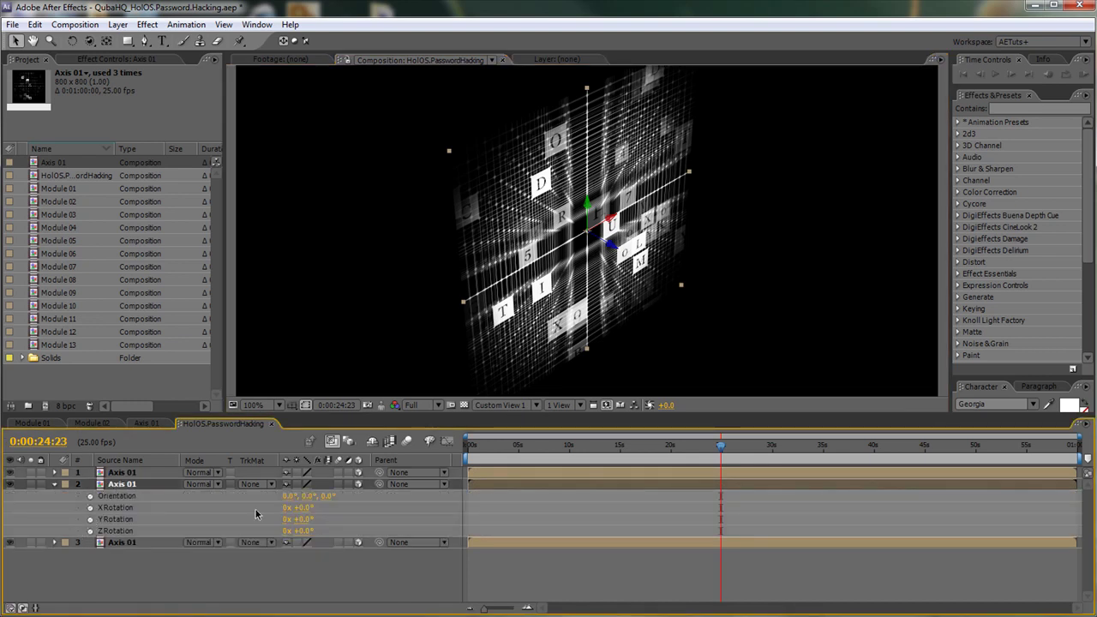
{"action": "mouse_move", "coordinate": [299, 524]}
{"action": "left_mouse_down"}
{"action": "mouse_move", "coordinate": [354, 512]}
{"action": "mouse_move", "coordinate": [310, 520]}
{"action": "left_mouse_up"}
{"action": "left_click", "coordinate": [131, 545]}
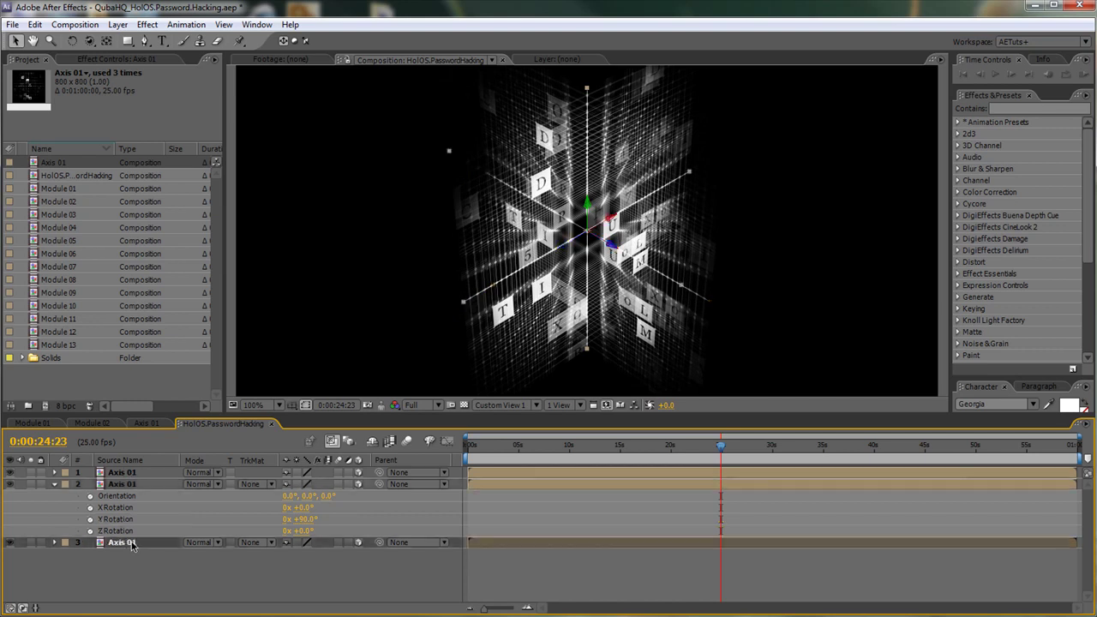
{"action": "key", "text": "r"}
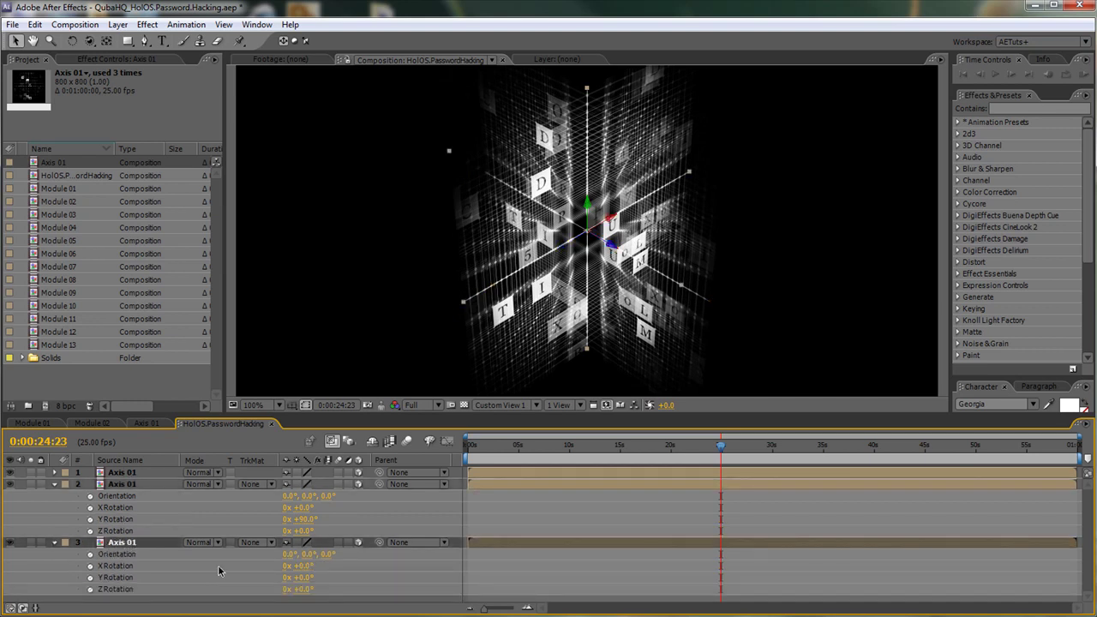
{"action": "left_click", "coordinate": [307, 566]}
{"action": "left_click_drag", "start_coordinate": [307, 566], "coordinate": [245, 566]}
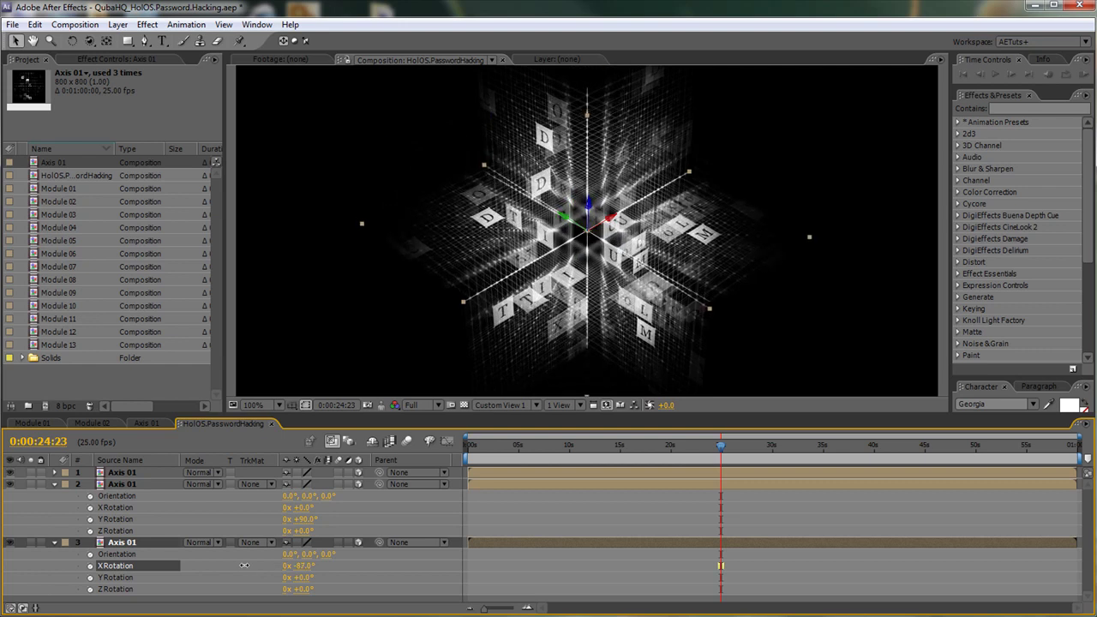
Stagger the second and third Axis 01 copies to start slightly later in time.
{"action": "left_click", "coordinate": [54, 542]}
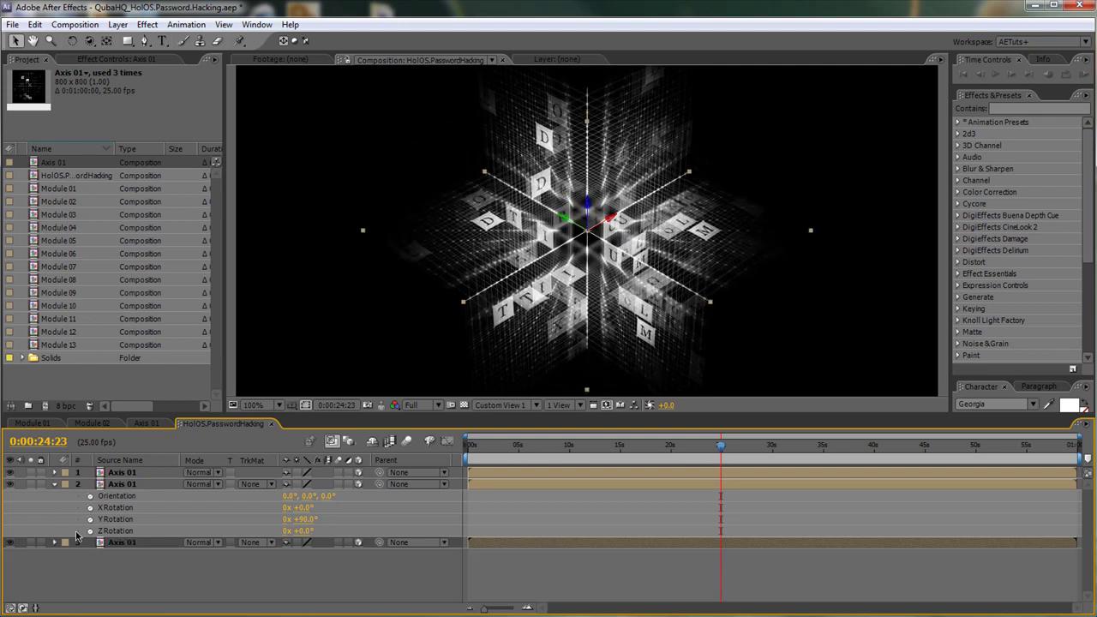
{"action": "left_click", "coordinate": [54, 484]}
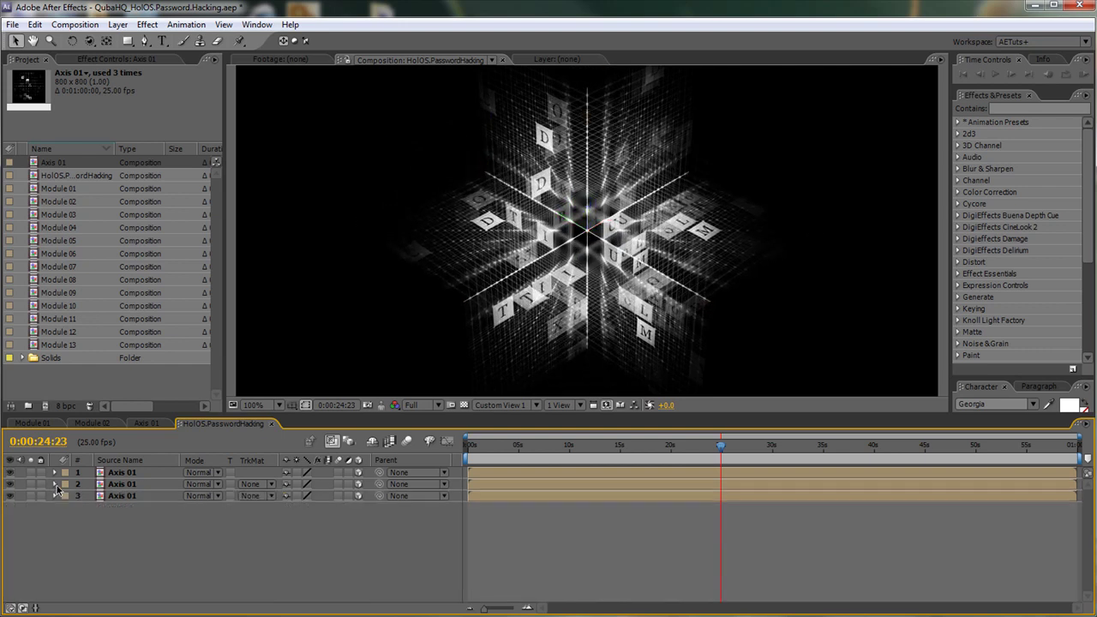
{"action": "left_click", "coordinate": [124, 495]}
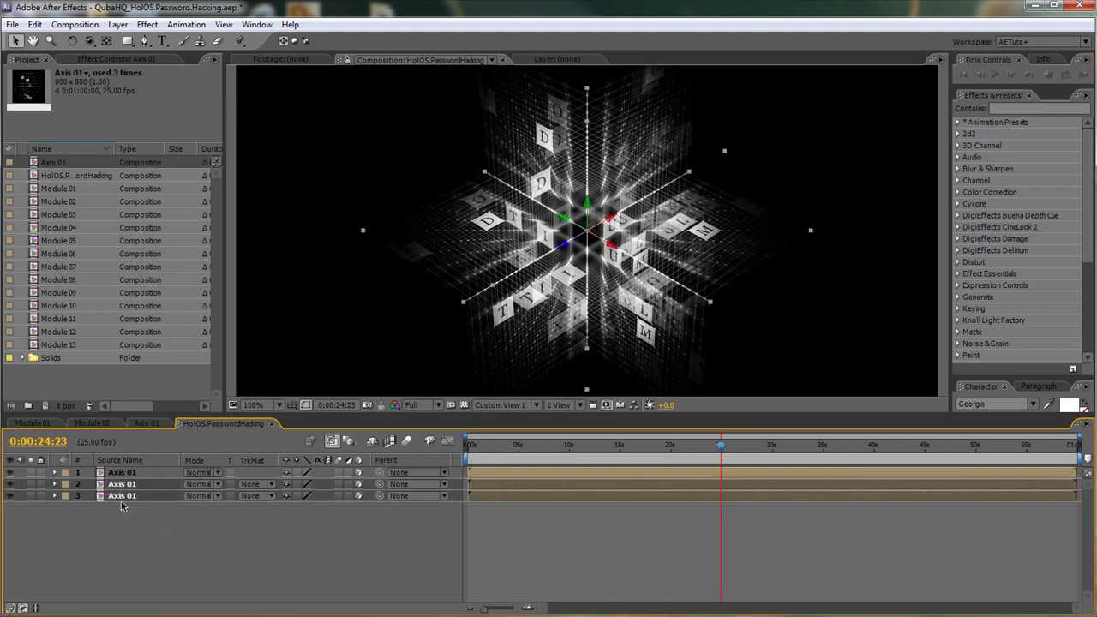
{"action": "key", "text": "alt+shift+Page_Down"}
{"action": "key", "text": "alt+shift+Page_Down"}
{"action": "left_click", "coordinate": [132, 497]}
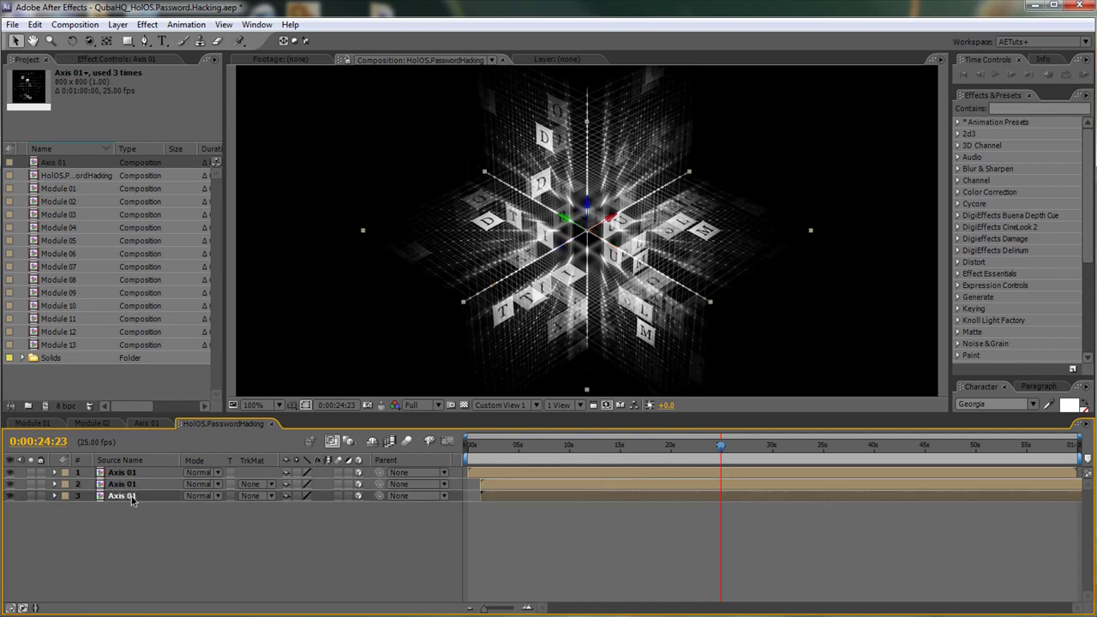
{"action": "key", "text": "alt+shift+Page_Down"}
{"action": "key", "text": "alt+shift+Page_Down"}
{"action": "key", "text": "alt+shift+Page_Down"}
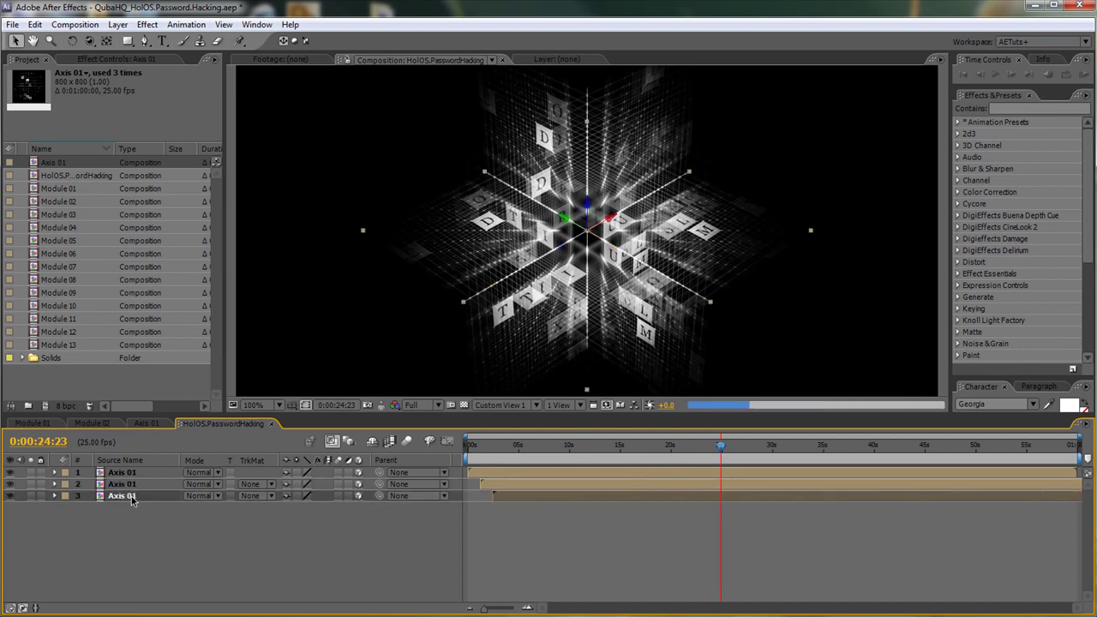
{"action": "left_click", "coordinate": [525, 445]}
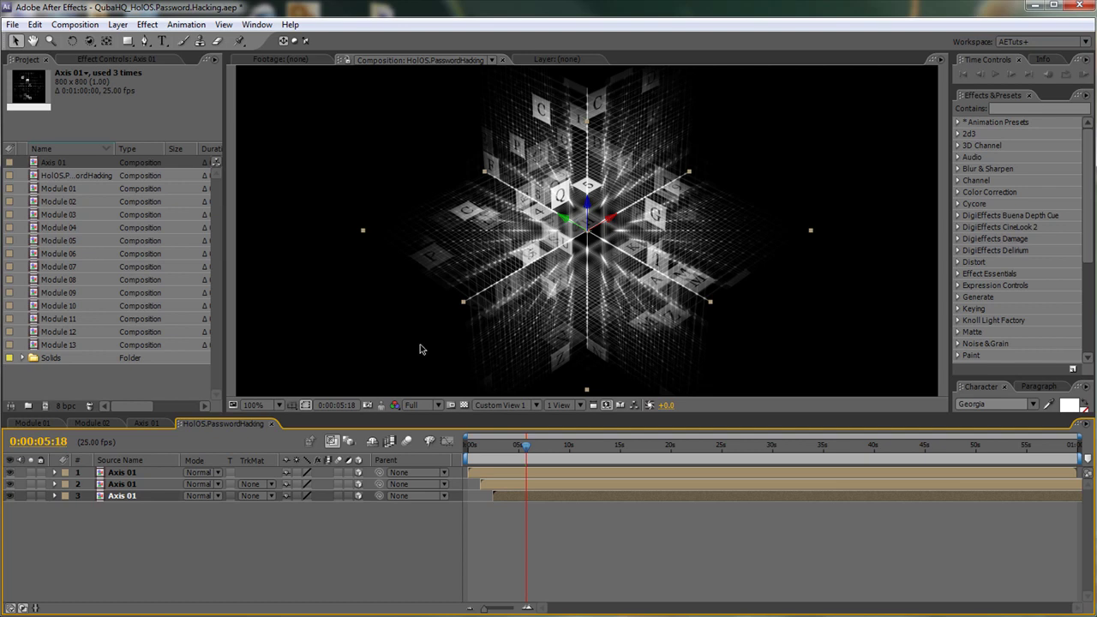
Enable Collapse Transformations on the three Axis 01 layers and orbit to inspect the letter cube.
{"action": "left_click", "coordinate": [297, 496]}
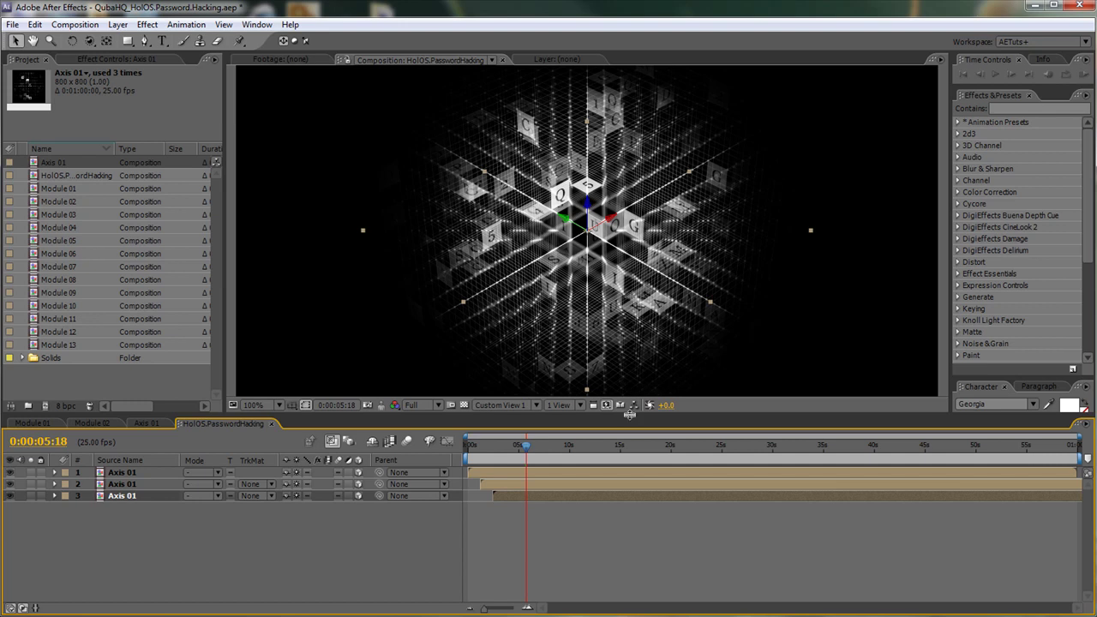
{"action": "left_click_drag", "start_coordinate": [631, 416], "coordinate": [629, 532]}
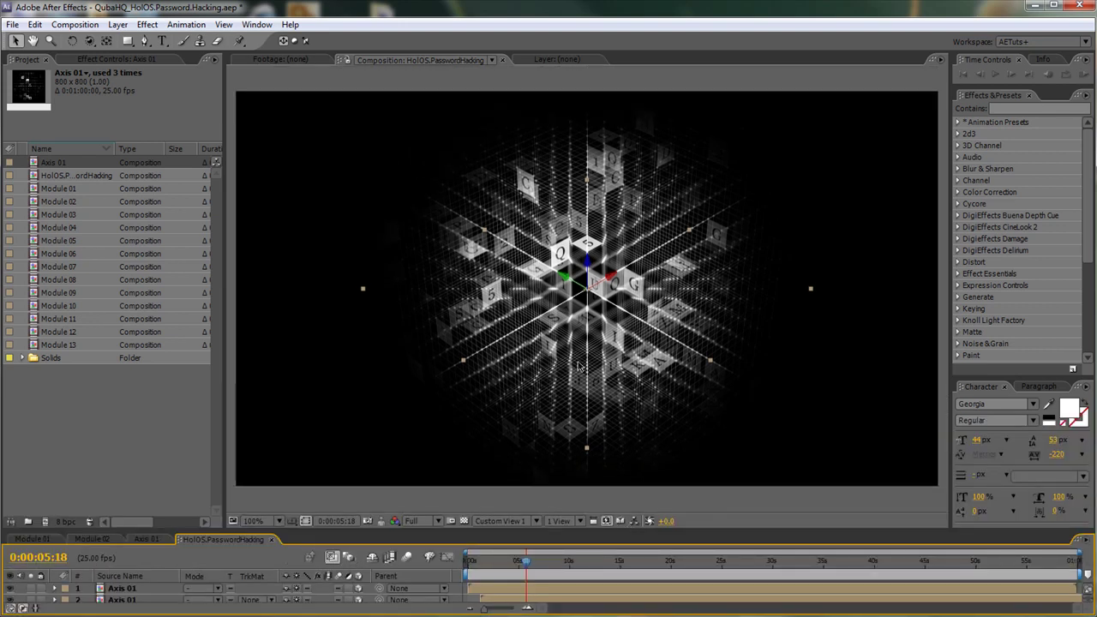
{"action": "key", "text": "c"}
{"action": "left_click_drag", "start_coordinate": [628, 336], "coordinate": [664, 274]}
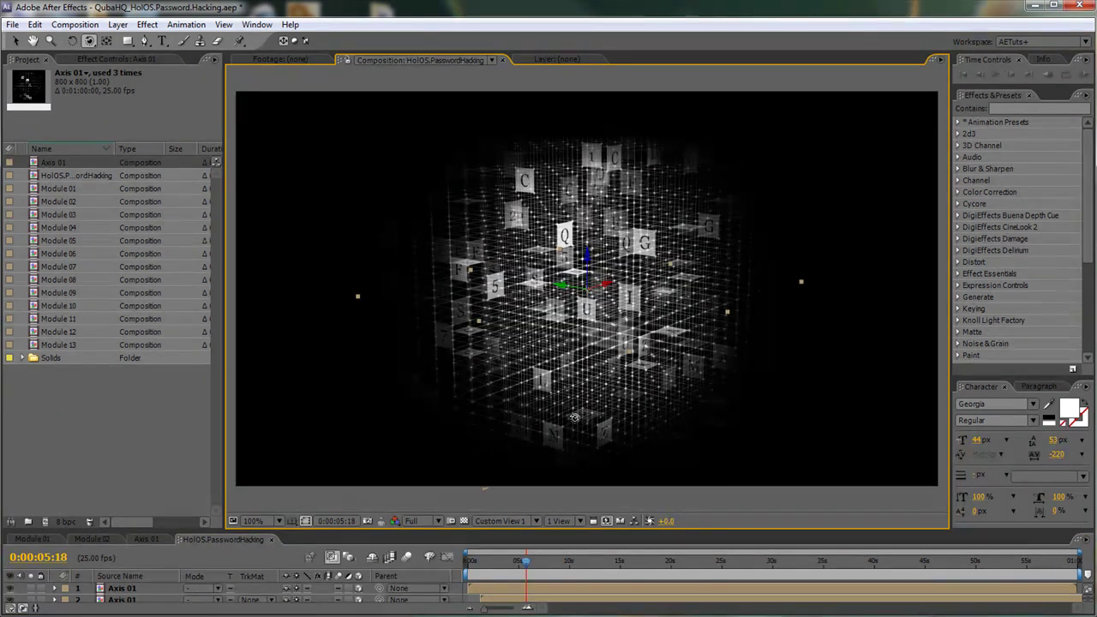
{"action": "left_click_drag", "start_coordinate": [473, 530], "coordinate": [485, 461]}
{"action": "left_click", "coordinate": [276, 574]}
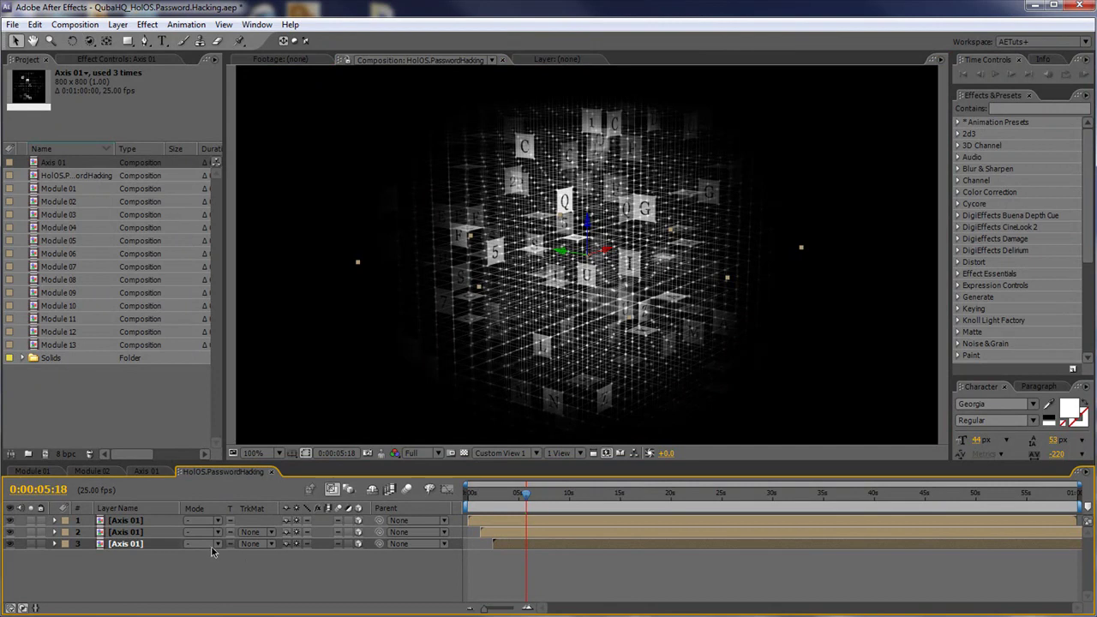
Hide the shy Axis 01 layers and add Camera 1.
{"action": "key", "text": "ctrl+a"}
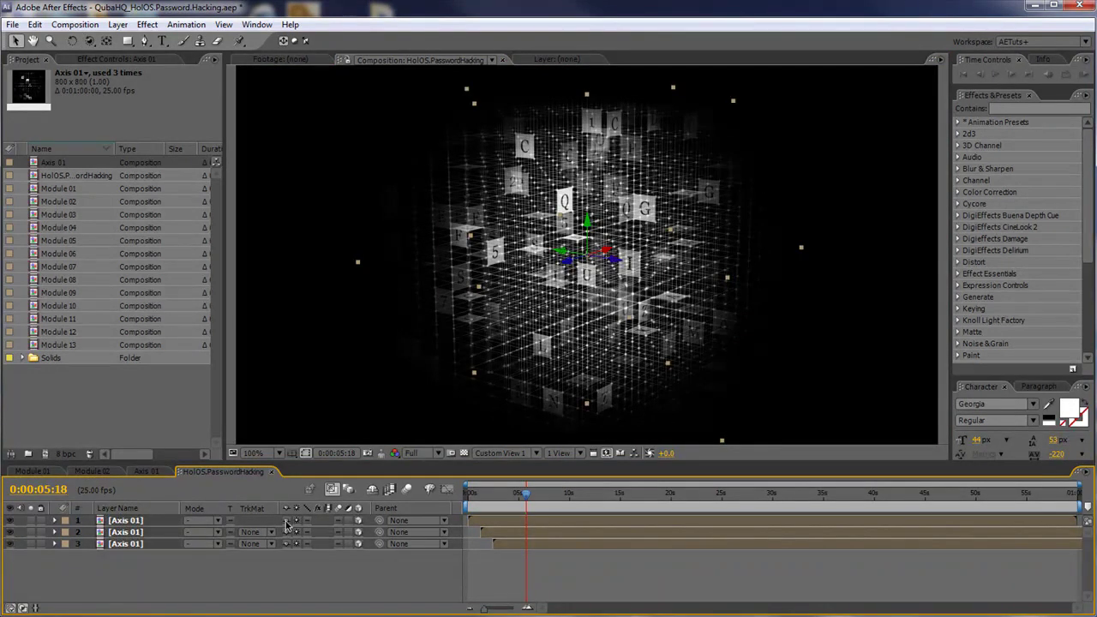
{"action": "left_click", "coordinate": [373, 490]}
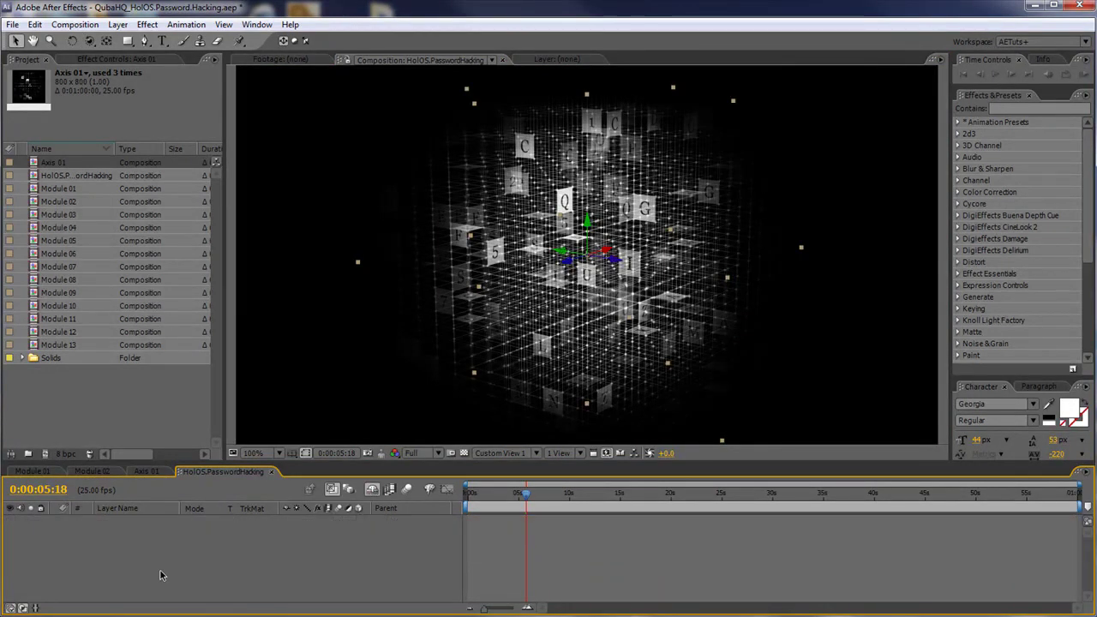
{"action": "left_click", "coordinate": [276, 580]}
{"action": "key", "text": "ctrl+alt+shift+c"}
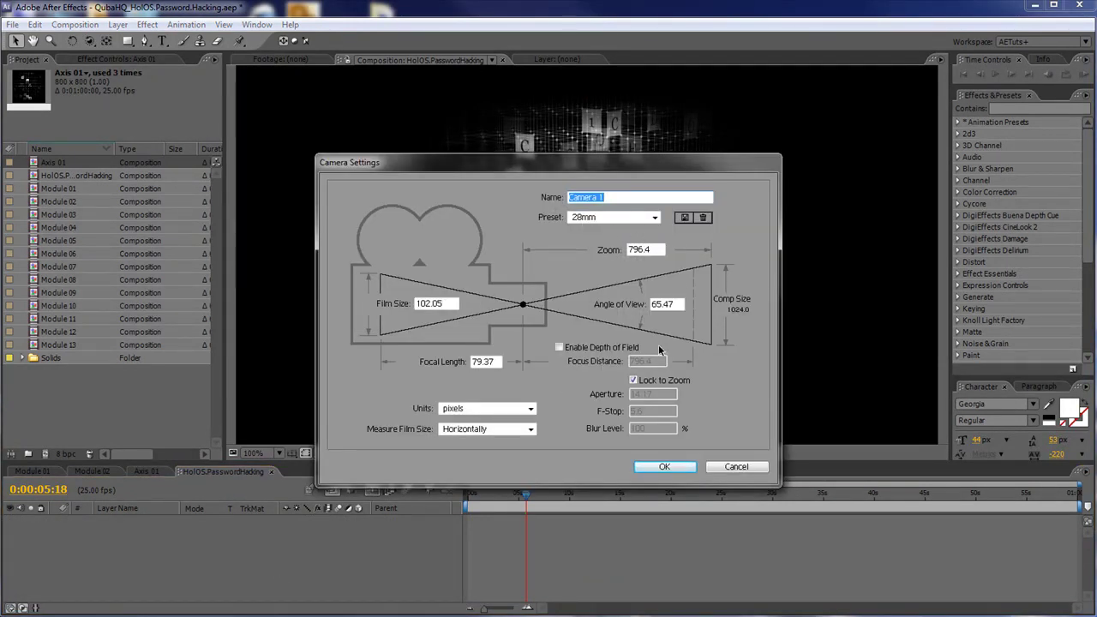
{"action": "left_click", "coordinate": [670, 467]}
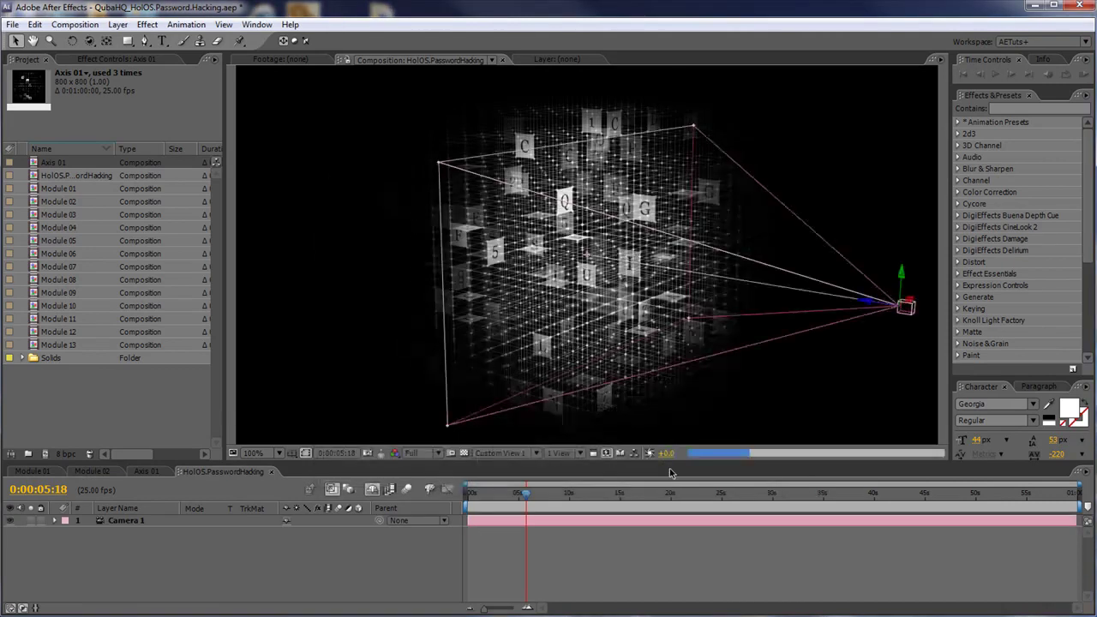
{"action": "left_click", "coordinate": [275, 574]}
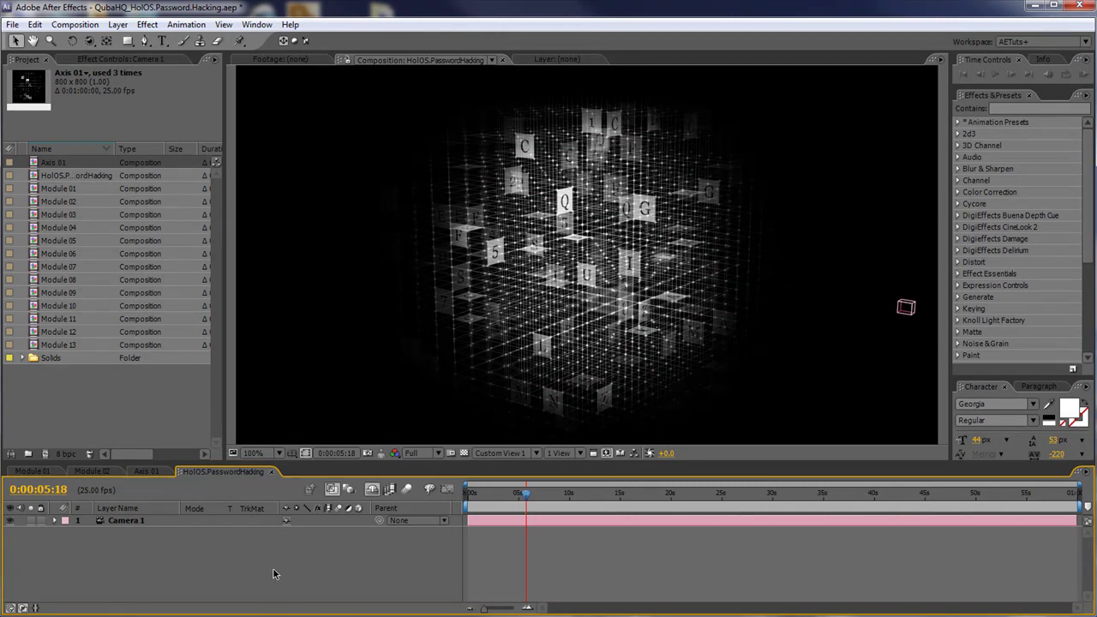
Add 3D nulls named Animation null and Center, parenting Camera 1 → Animation null → Center.
{"action": "key", "text": "ctrl+alt+shift+y"}
{"action": "key", "text": "ctrl+alt+shift+y"}
{"action": "left_click", "coordinate": [358, 520]}
{"action": "left_click", "coordinate": [358, 531]}
{"action": "left_click", "coordinate": [125, 533]}
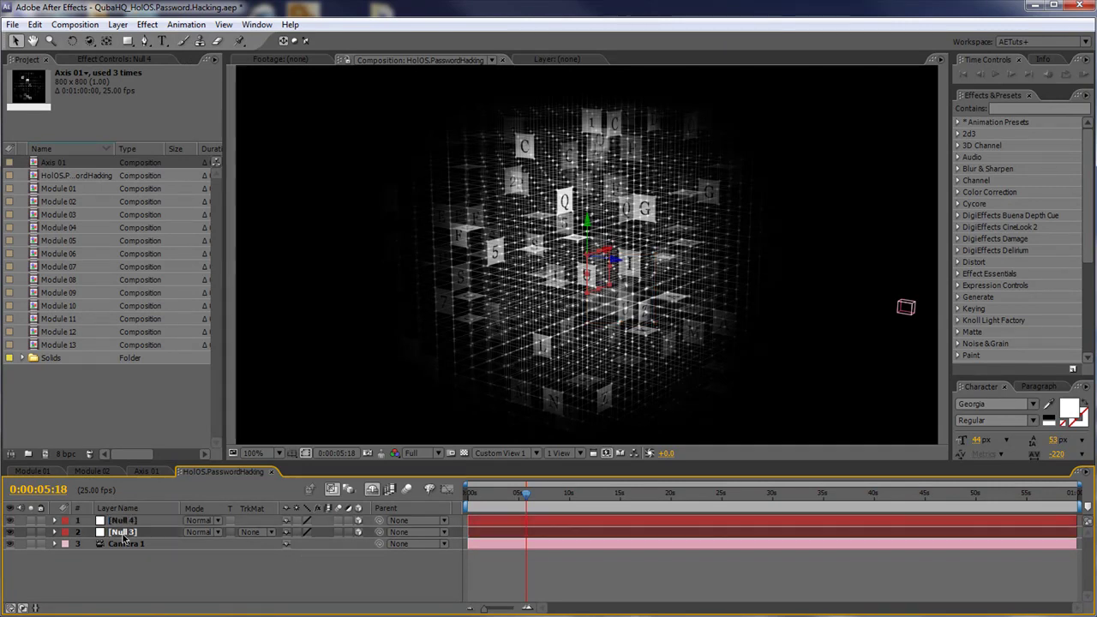
{"action": "key", "text": "Return"}
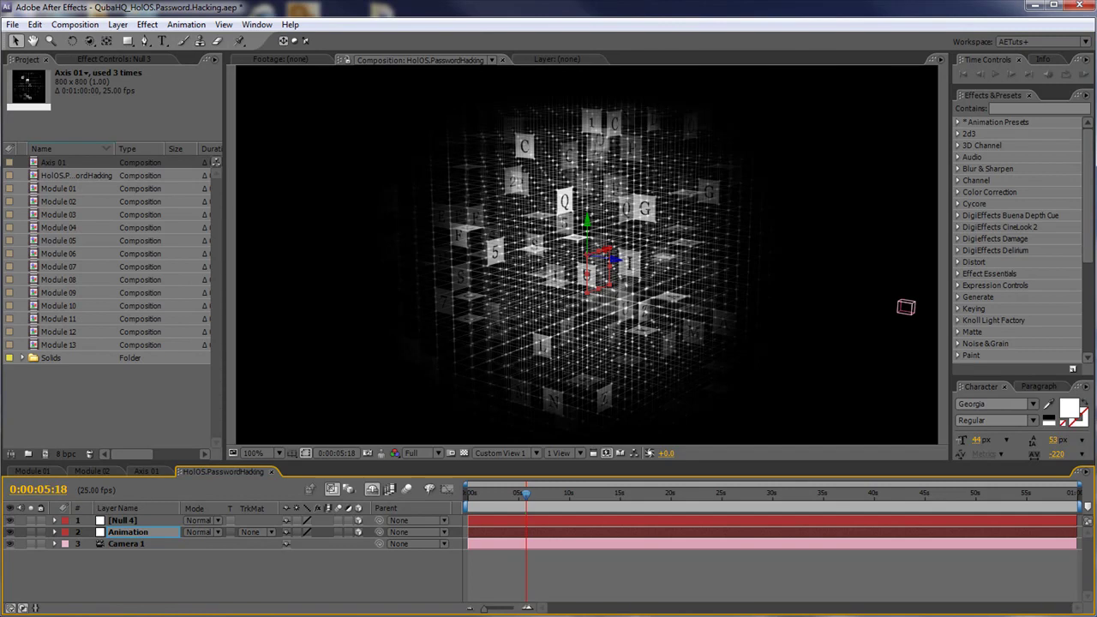
{"action": "key", "text": "Return"}
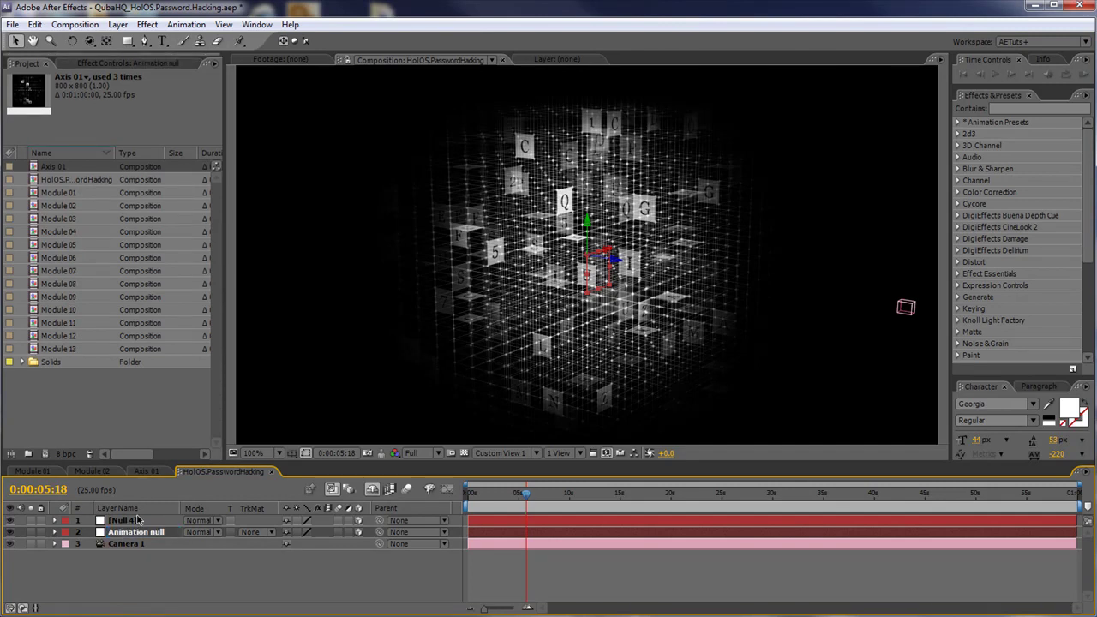
{"action": "left_click", "coordinate": [128, 520]}
{"action": "key", "text": "Return"}
{"action": "type", "text": "Cen"}
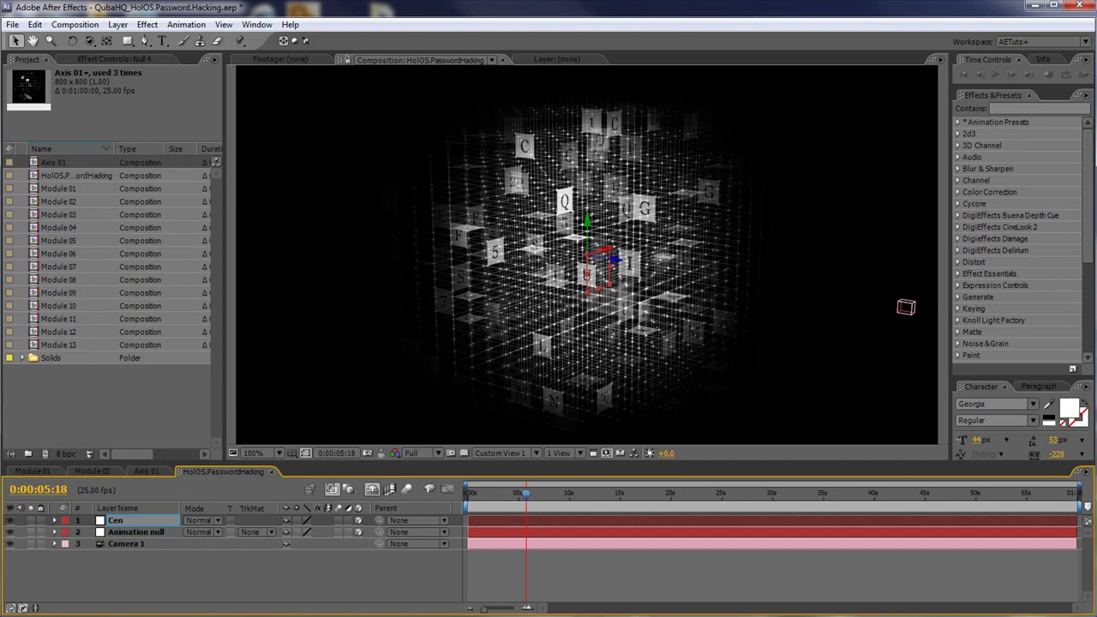
{"action": "type", "text": "ter"}
{"action": "key", "text": "Return"}
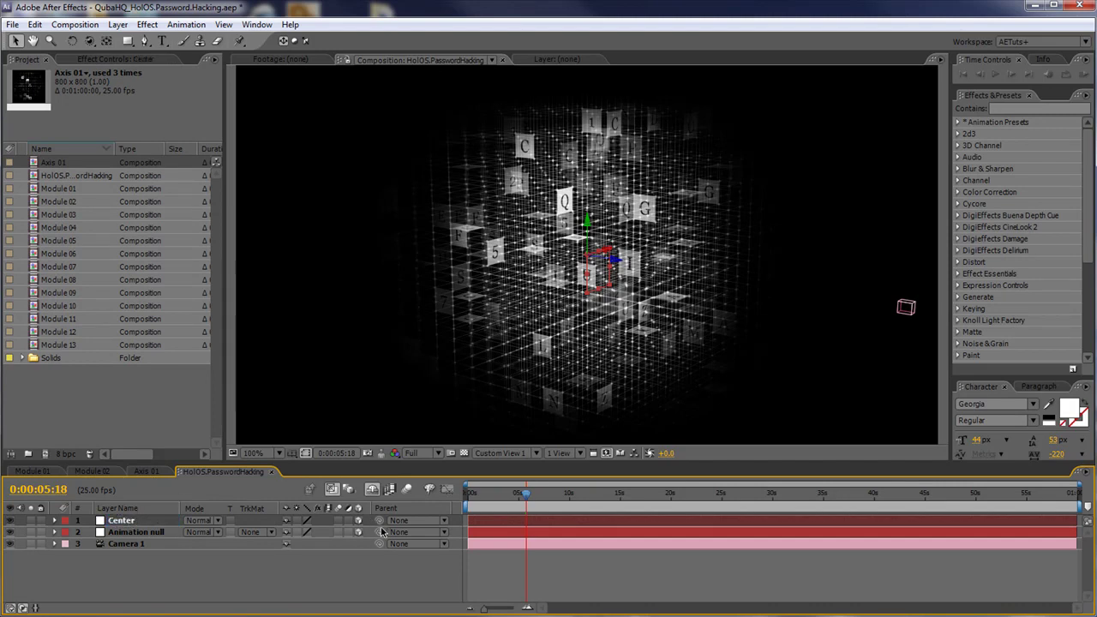
{"action": "left_click_drag", "start_coordinate": [379, 532], "coordinate": [127, 520]}
{"action": "left_click_drag", "start_coordinate": [378, 545], "coordinate": [141, 535]}
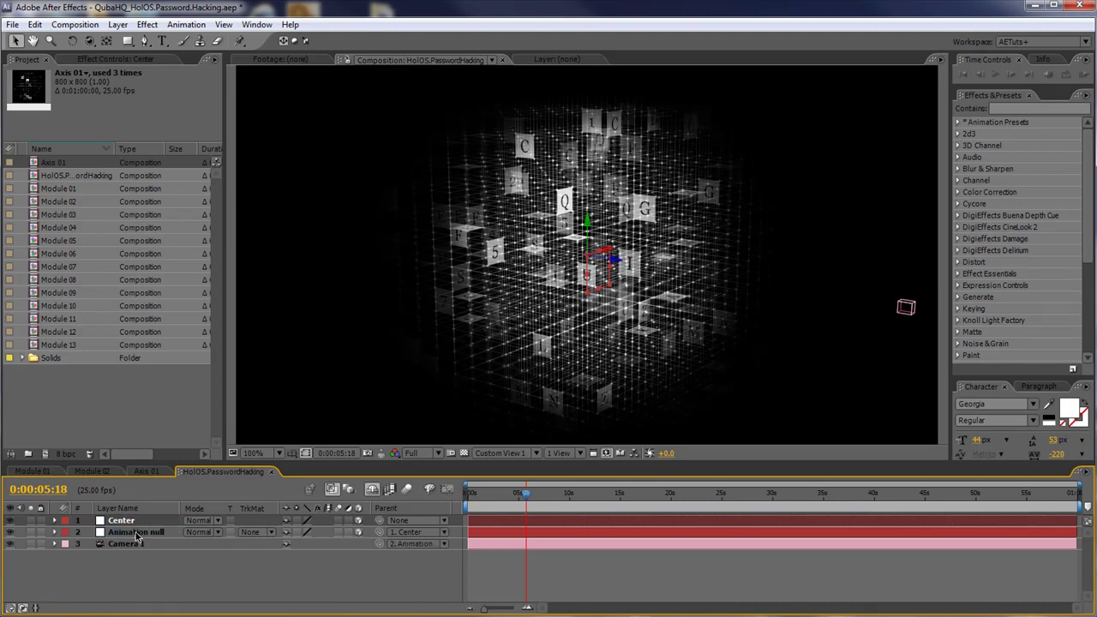
View the scene through the Active Camera at 50% zoom.
{"action": "left_click", "coordinate": [508, 455]}
{"action": "left_click", "coordinate": [514, 471]}
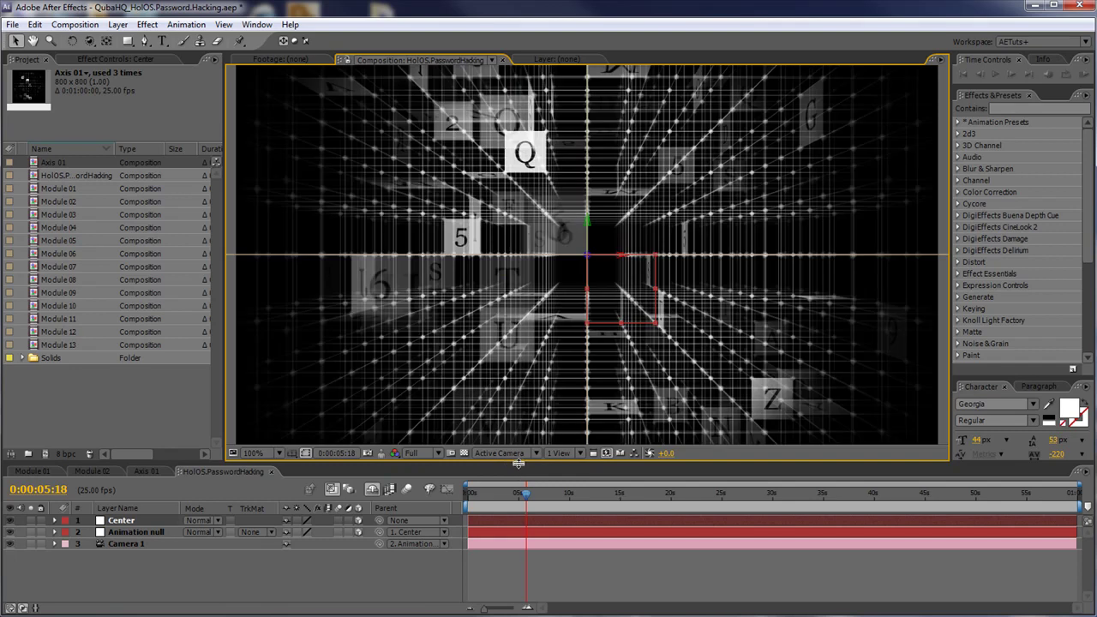
{"action": "left_click_drag", "start_coordinate": [518, 463], "coordinate": [521, 503]}
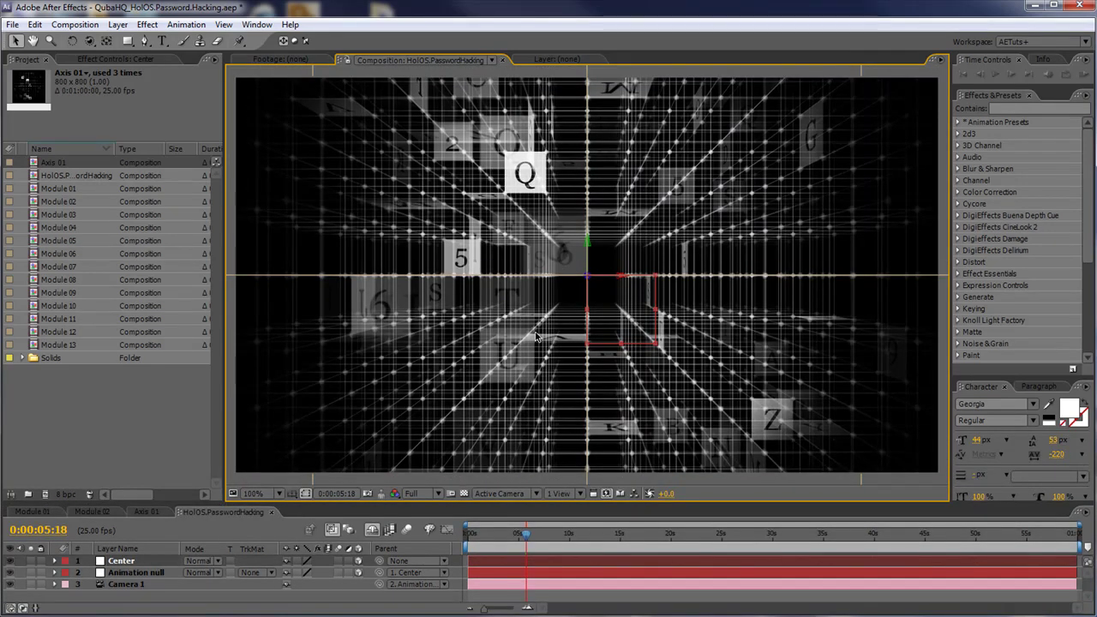
{"action": "key", "text": "comma"}
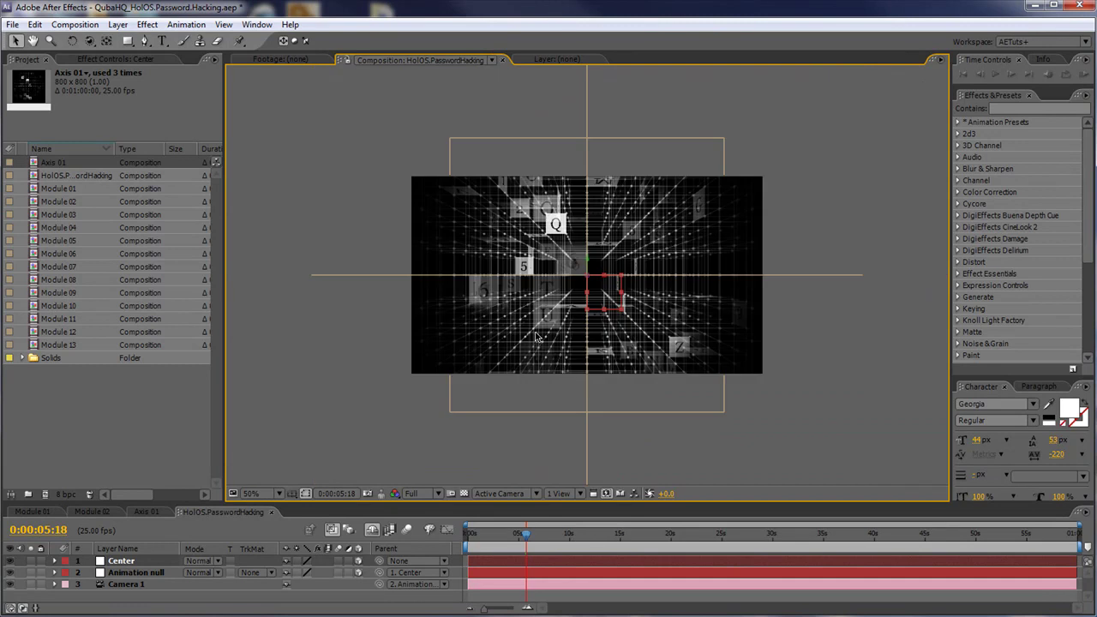
{"action": "left_click_drag", "start_coordinate": [561, 503], "coordinate": [562, 357]}
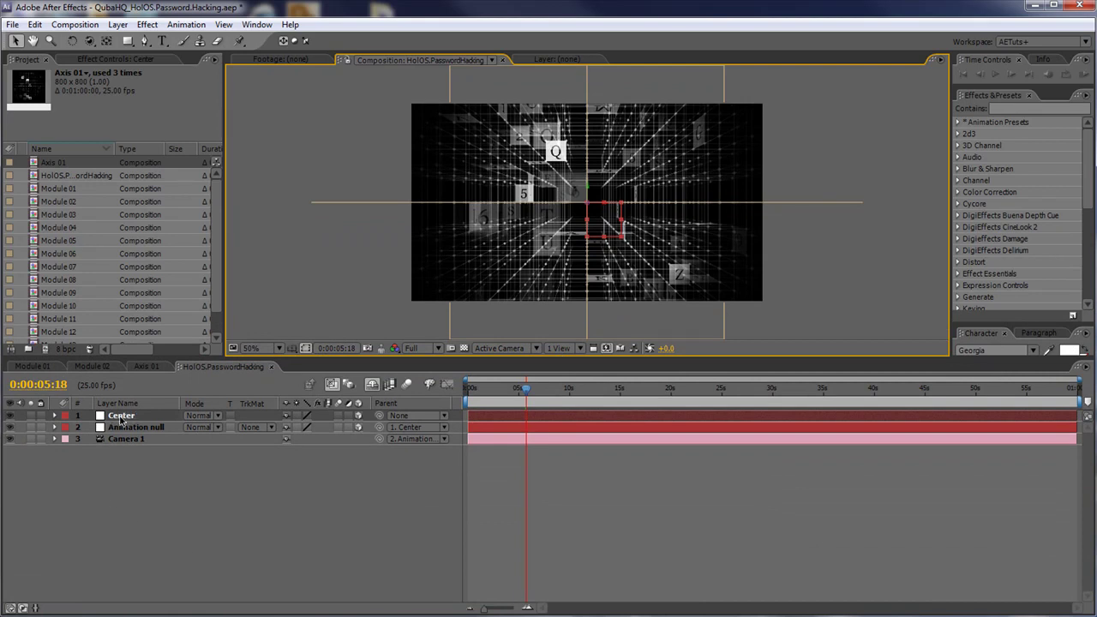
Set the Center null's X Rotation to -45° and Y Orientation to 45°.
{"action": "key", "text": "r"}
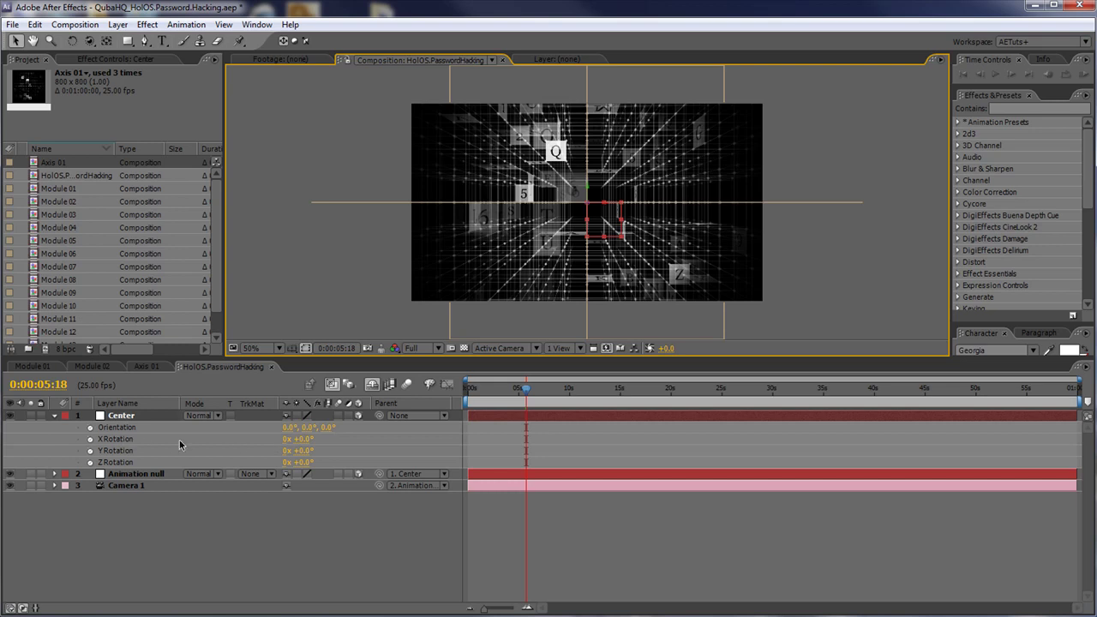
{"action": "left_click_drag", "start_coordinate": [304, 438], "coordinate": [295, 441]}
{"action": "type", "text": "-45"}
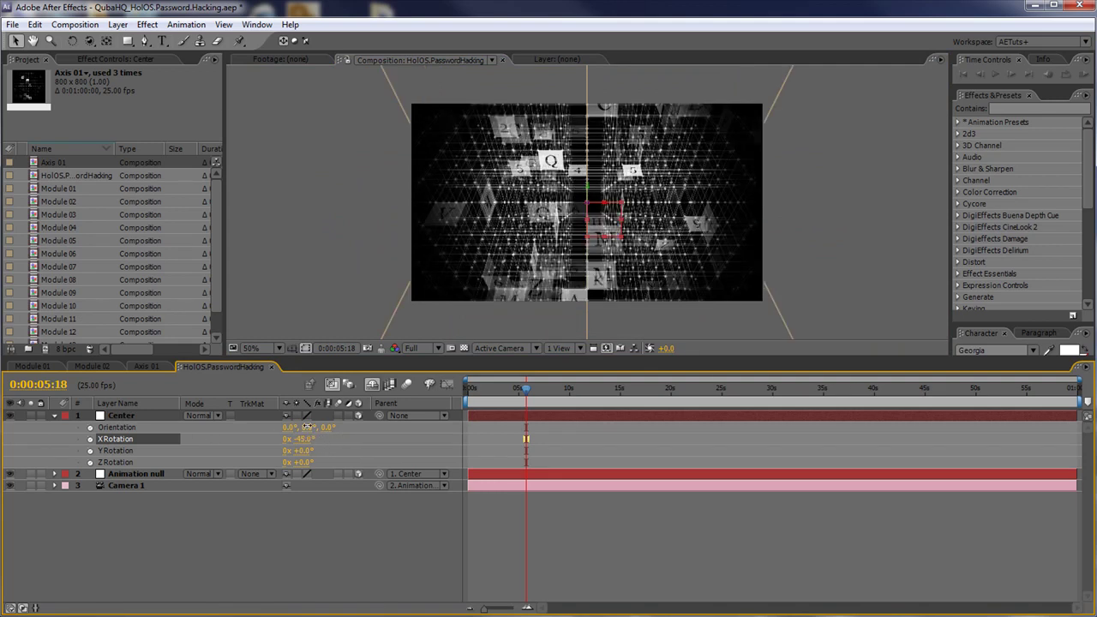
{"action": "left_click_drag", "start_coordinate": [307, 427], "coordinate": [344, 418]}
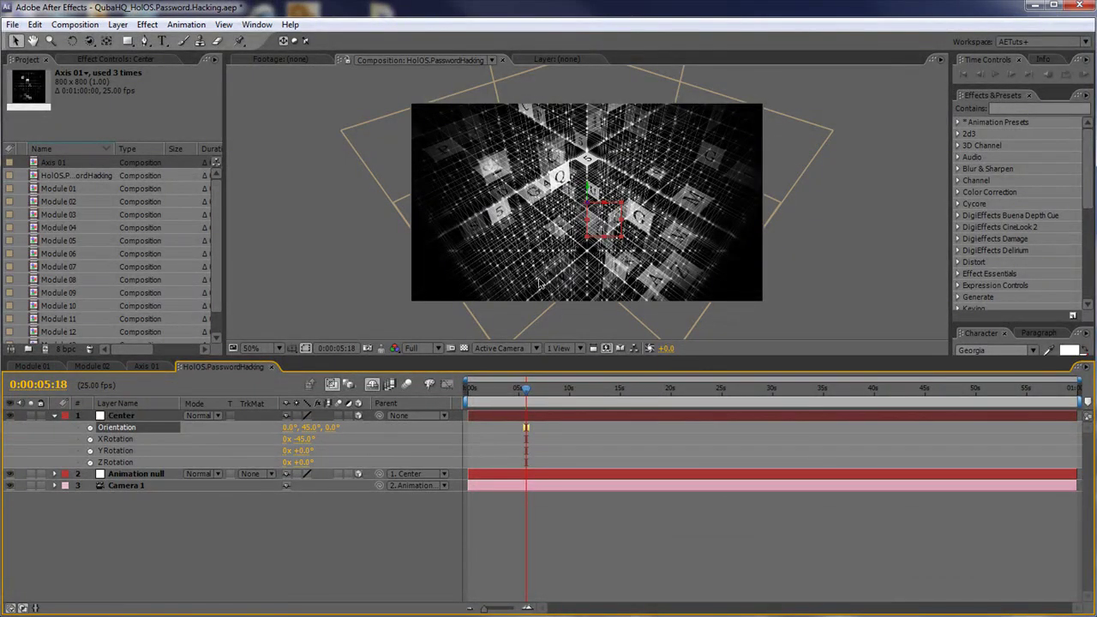
Set Camera 1's Z Position to -700, giving Position 0.0, 0.0, -700.0.
{"action": "left_click", "coordinate": [113, 488]}
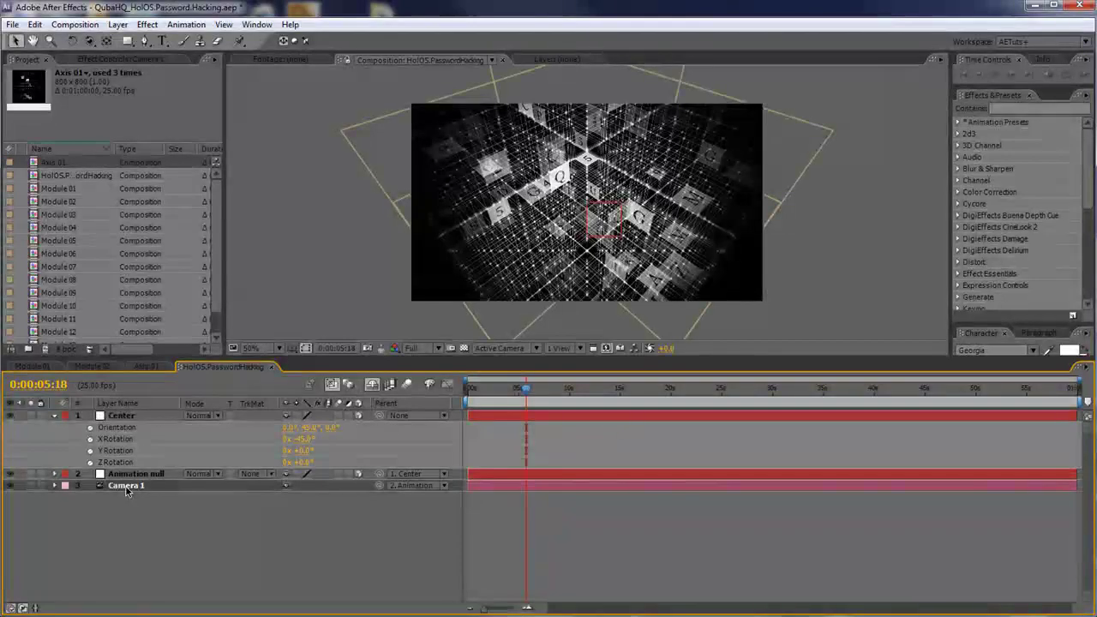
{"action": "key", "text": "p"}
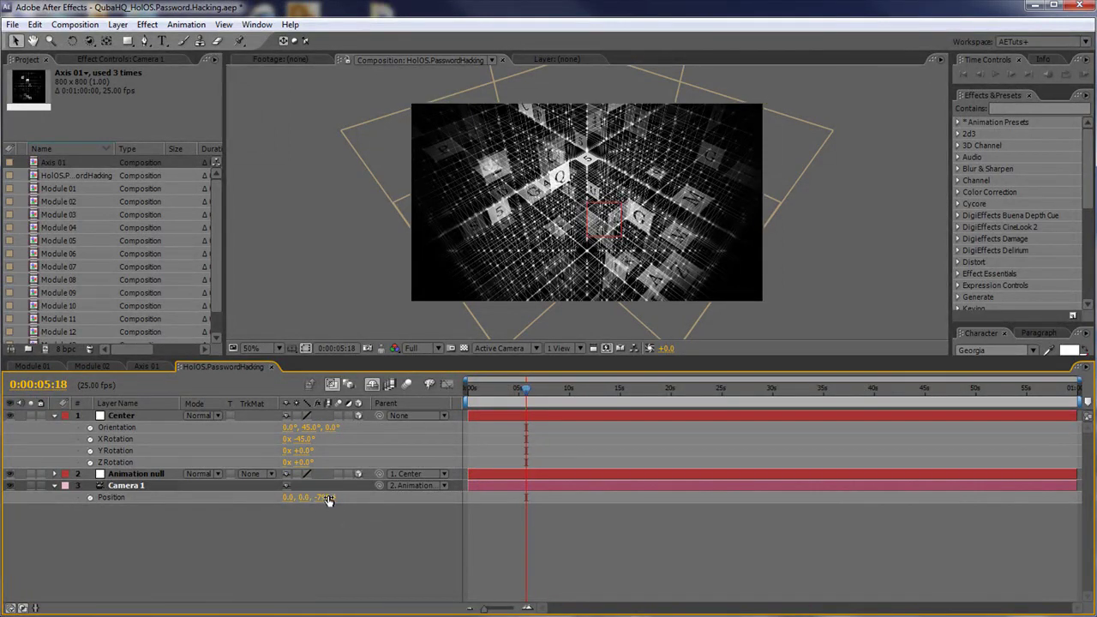
{"action": "left_click_drag", "start_coordinate": [327, 497], "coordinate": [385, 488]}
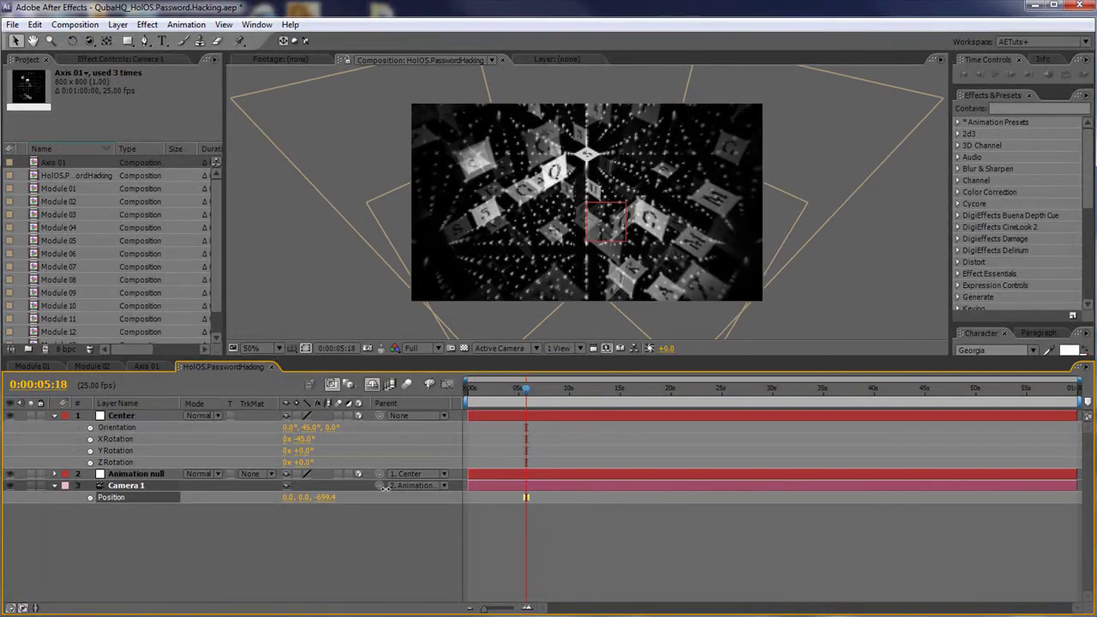
{"action": "left_click", "coordinate": [324, 497]}
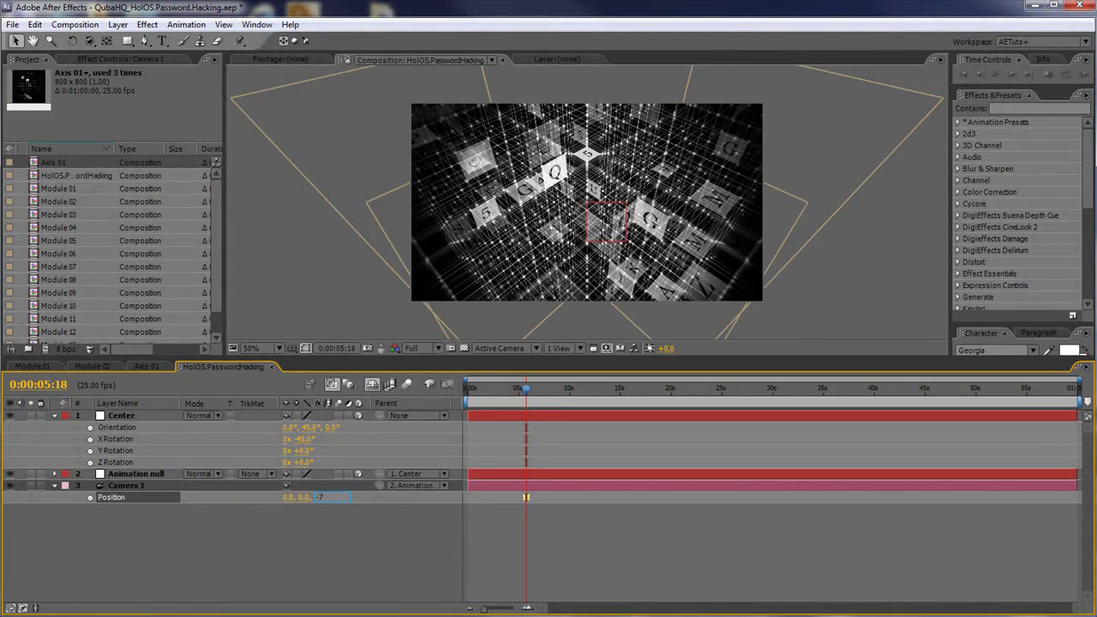
{"action": "key", "text": "Return"}
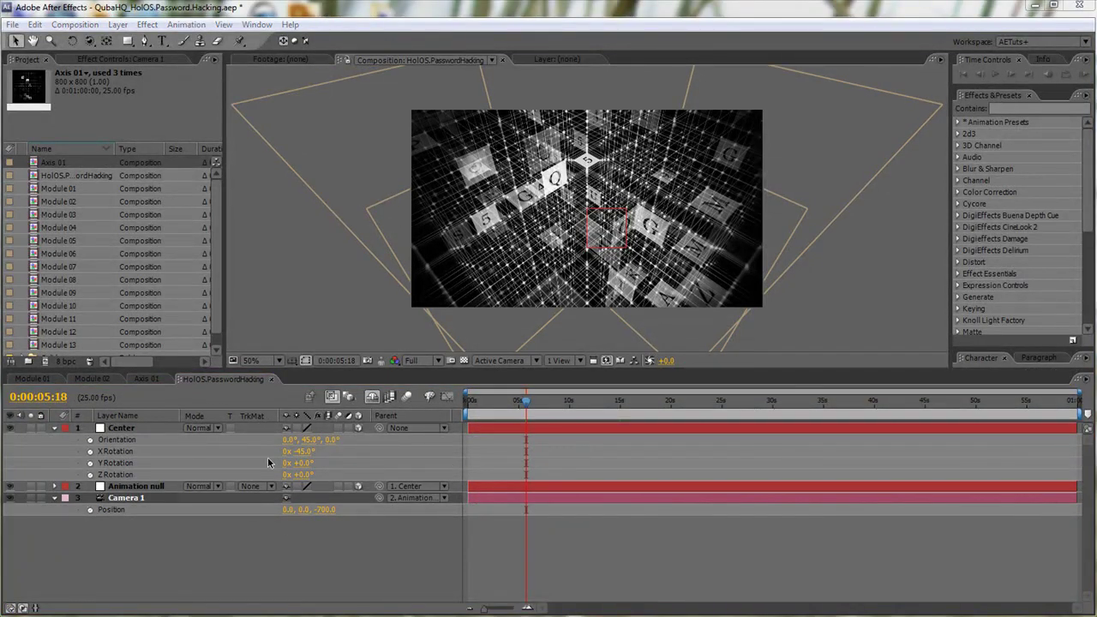
Set preview resolution to Third and show the Animation null's rotation properties.
{"action": "left_click", "coordinate": [419, 361]}
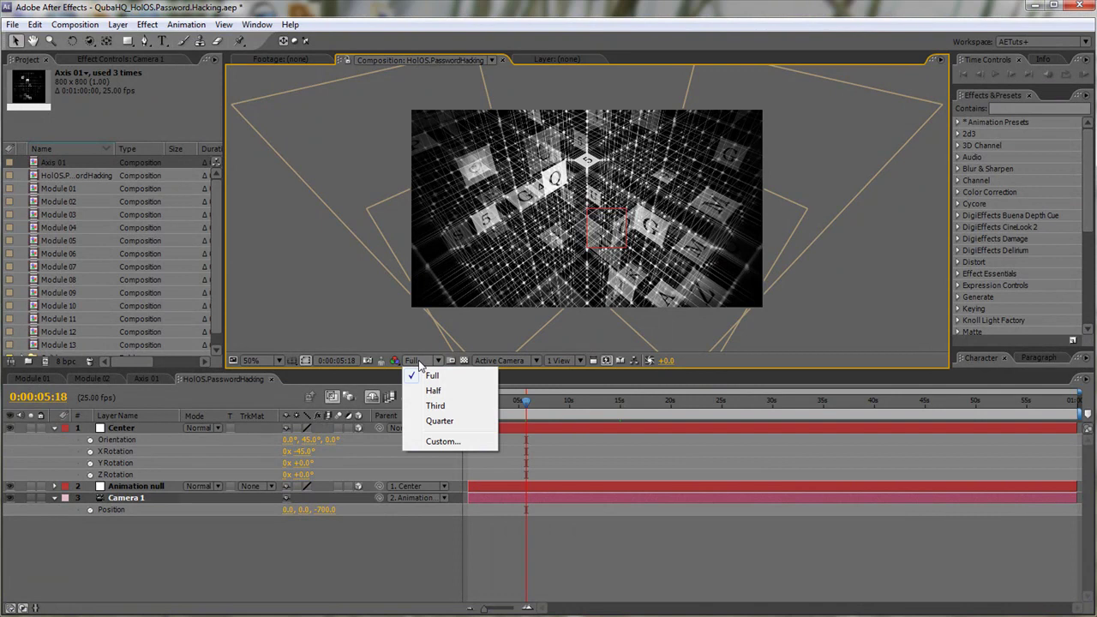
{"action": "left_click", "coordinate": [434, 407]}
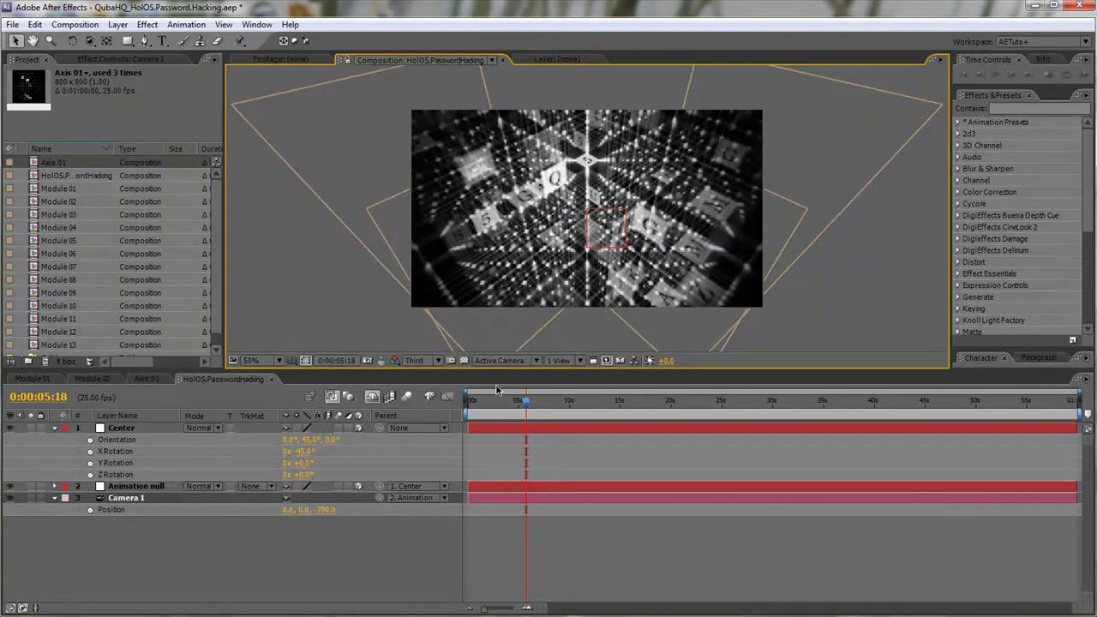
{"action": "left_click", "coordinate": [55, 429]}
{"action": "left_click", "coordinate": [54, 452]}
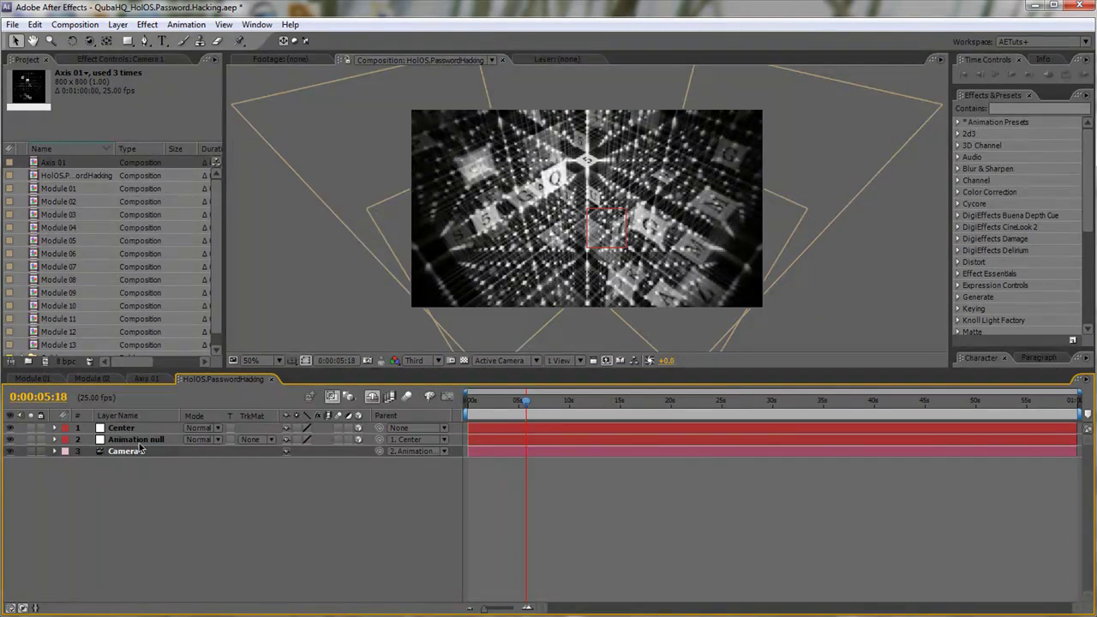
{"action": "left_click", "coordinate": [141, 440]}
{"action": "key", "text": "r"}
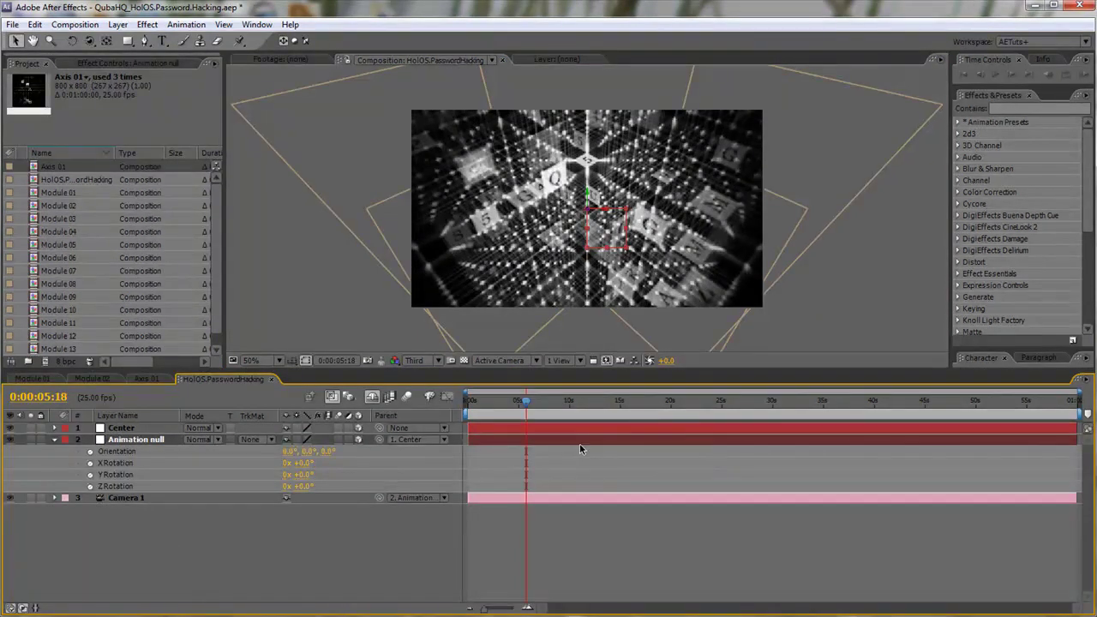
End the work area near 0:00:14:24 and trim the composition to it.
{"action": "left_click", "coordinate": [621, 409]}
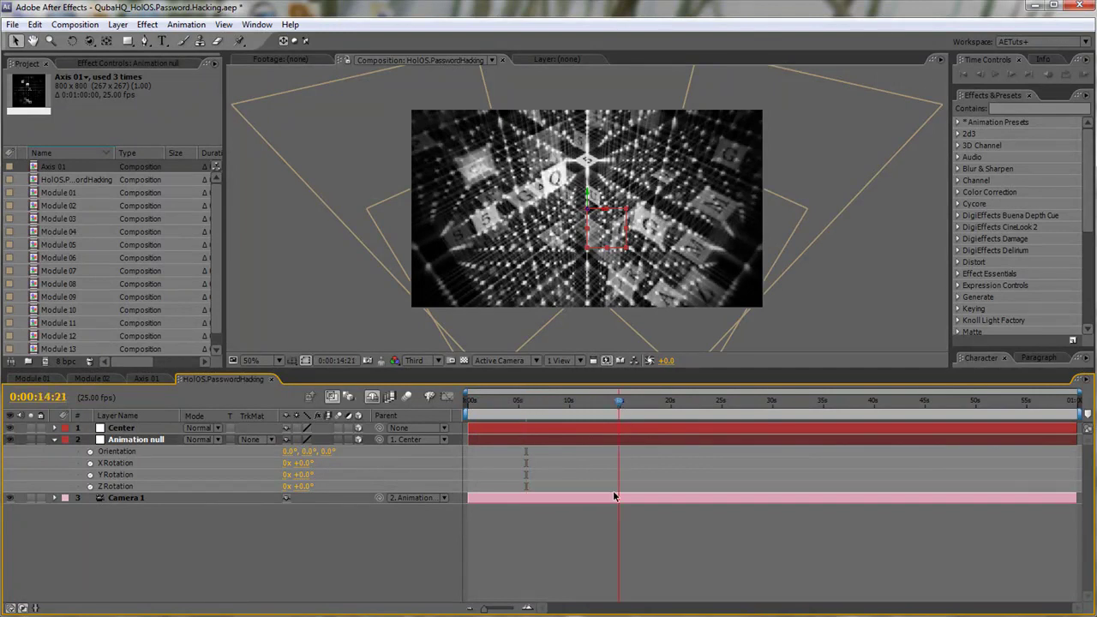
{"action": "key", "text": "Page_Down"}
{"action": "key", "text": "Page_Down"}
{"action": "key", "text": "n"}
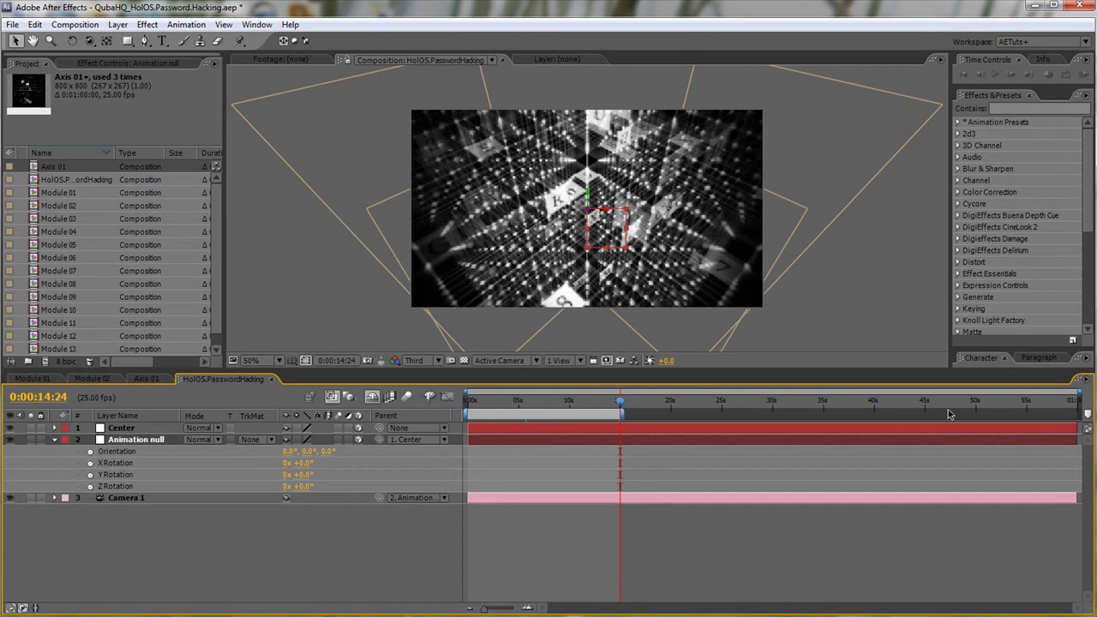
{"action": "right_click", "coordinate": [539, 417]}
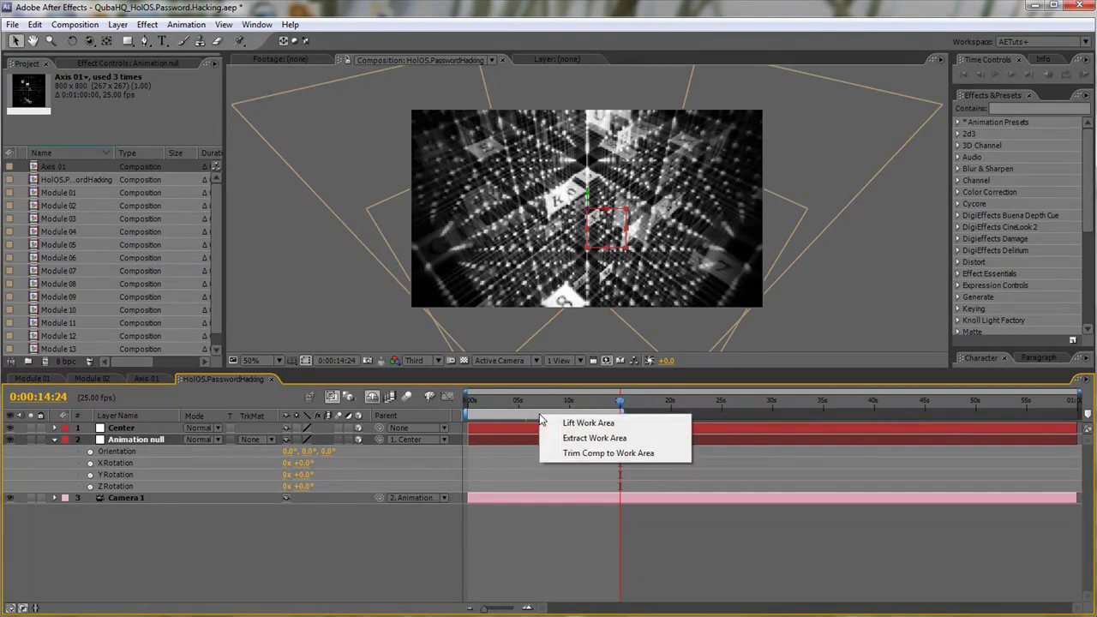
{"action": "left_click", "coordinate": [593, 454]}
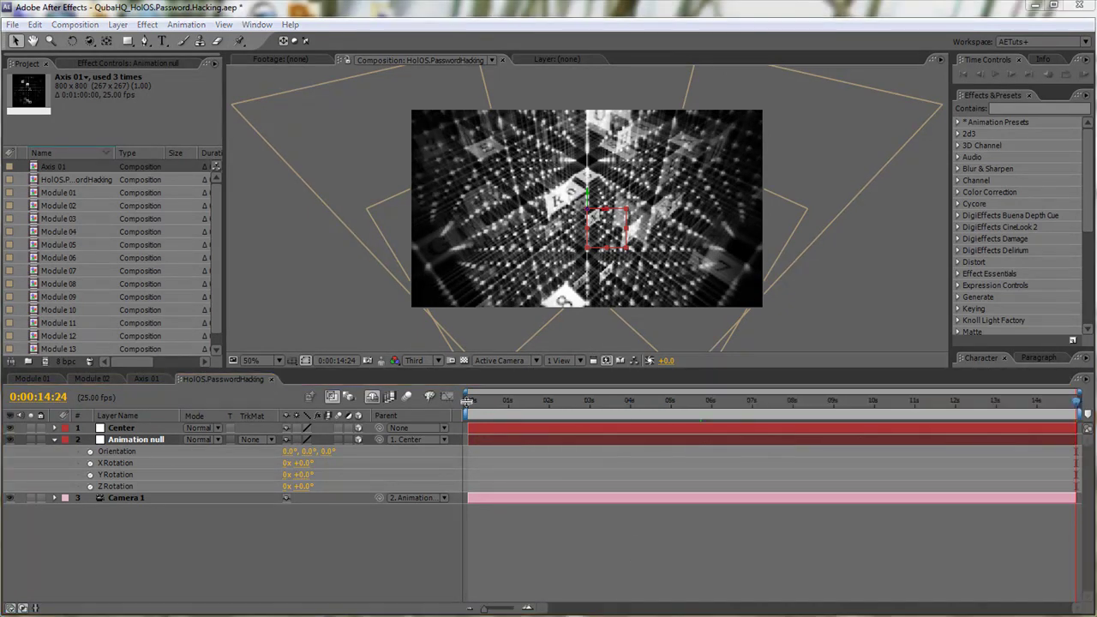
Enlarge the viewer and set the null's end Orientation to 308° Y at 14:24.
{"action": "left_click_drag", "start_coordinate": [467, 370], "coordinate": [468, 452]}
{"action": "scroll", "coordinate": [536, 313], "scroll_direction": "up", "scroll_amount": 2}
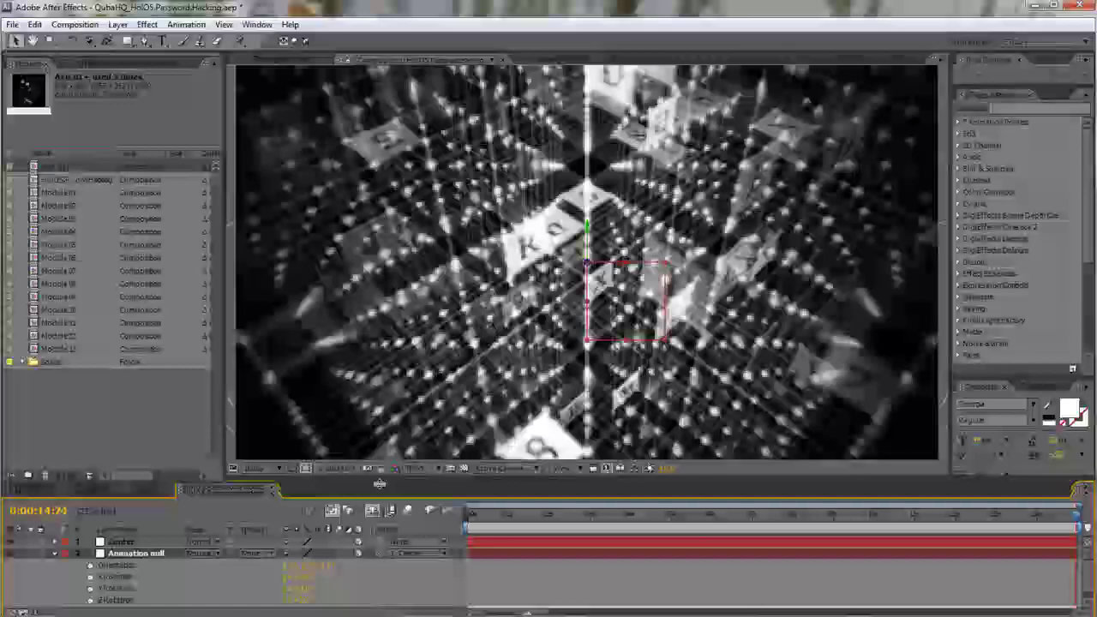
{"action": "left_click_drag", "start_coordinate": [378, 453], "coordinate": [317, 473]}
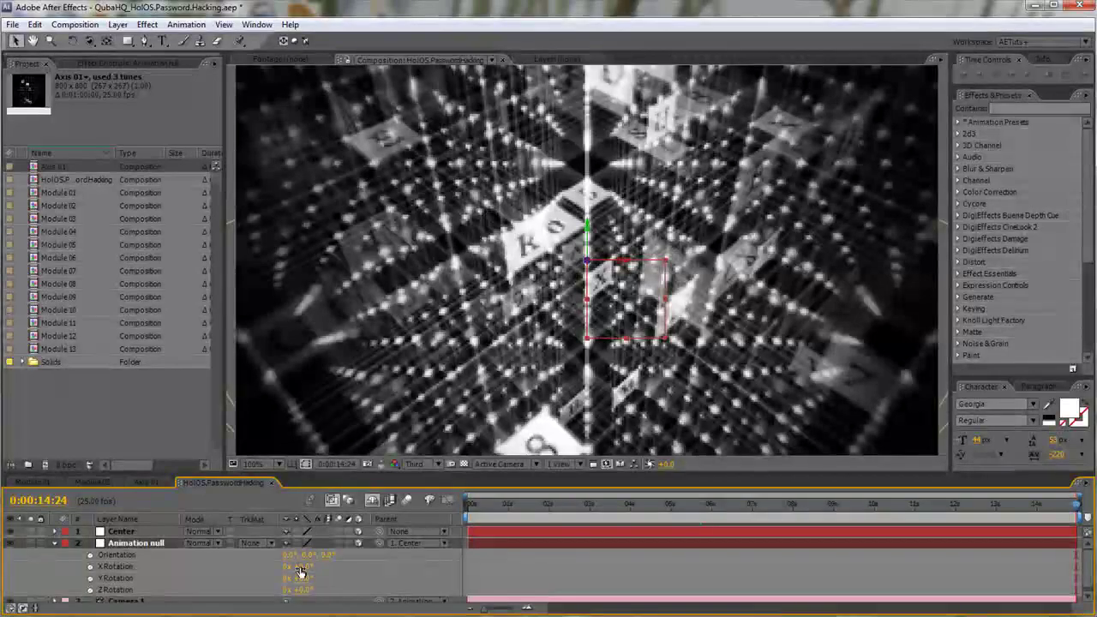
{"action": "mouse_move", "coordinate": [305, 555]}
{"action": "left_mouse_down"}
{"action": "mouse_move", "coordinate": [328, 555]}
{"action": "mouse_move", "coordinate": [300, 580]}
{"action": "mouse_move", "coordinate": [302, 568]}
{"action": "mouse_move", "coordinate": [282, 572]}
{"action": "mouse_move", "coordinate": [320, 567]}
{"action": "mouse_move", "coordinate": [308, 559]}
{"action": "left_mouse_up"}
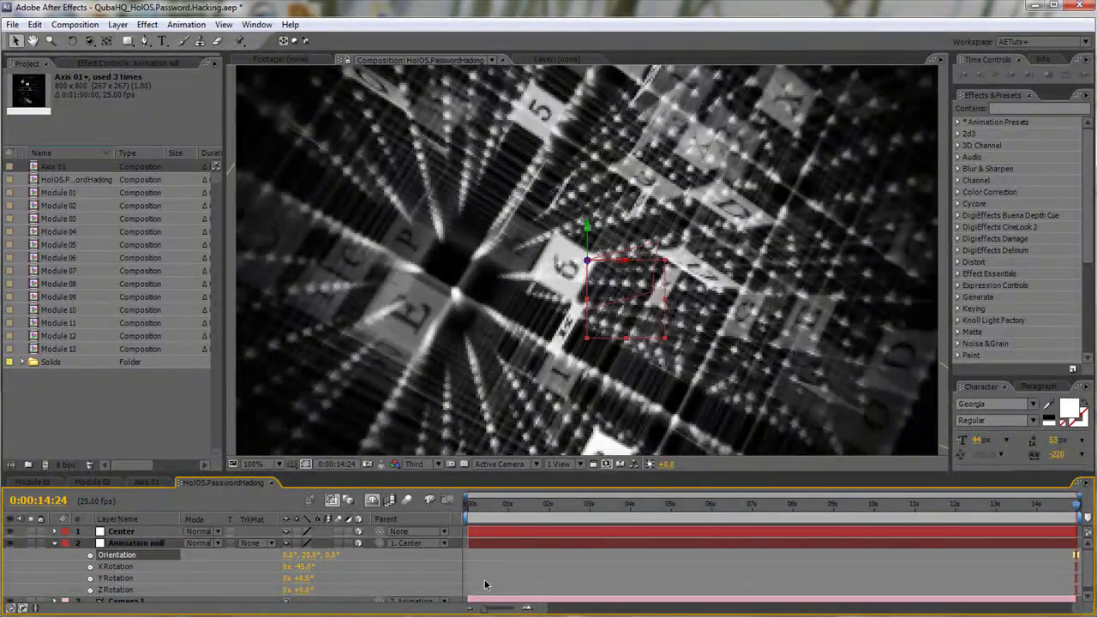
Keyframe the Animation null's X, Y and Z Rotation at frame 0:00:00:00.
{"action": "left_click", "coordinate": [477, 504]}
{"action": "key", "text": "Home"}
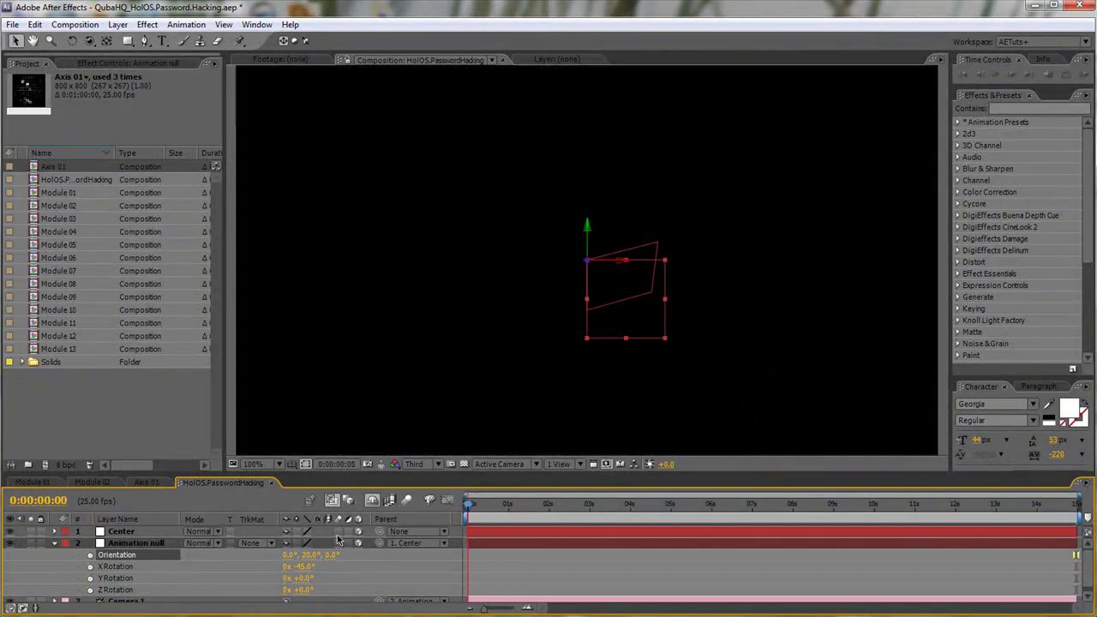
{"action": "left_click", "coordinate": [89, 569]}
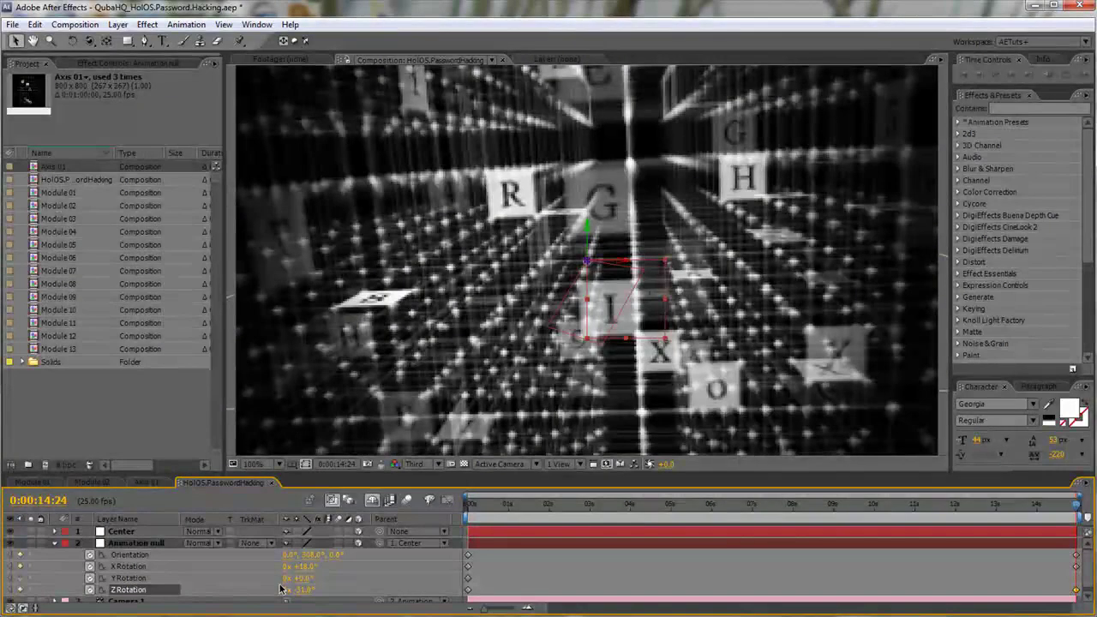
{"action": "left_click", "coordinate": [481, 503]}
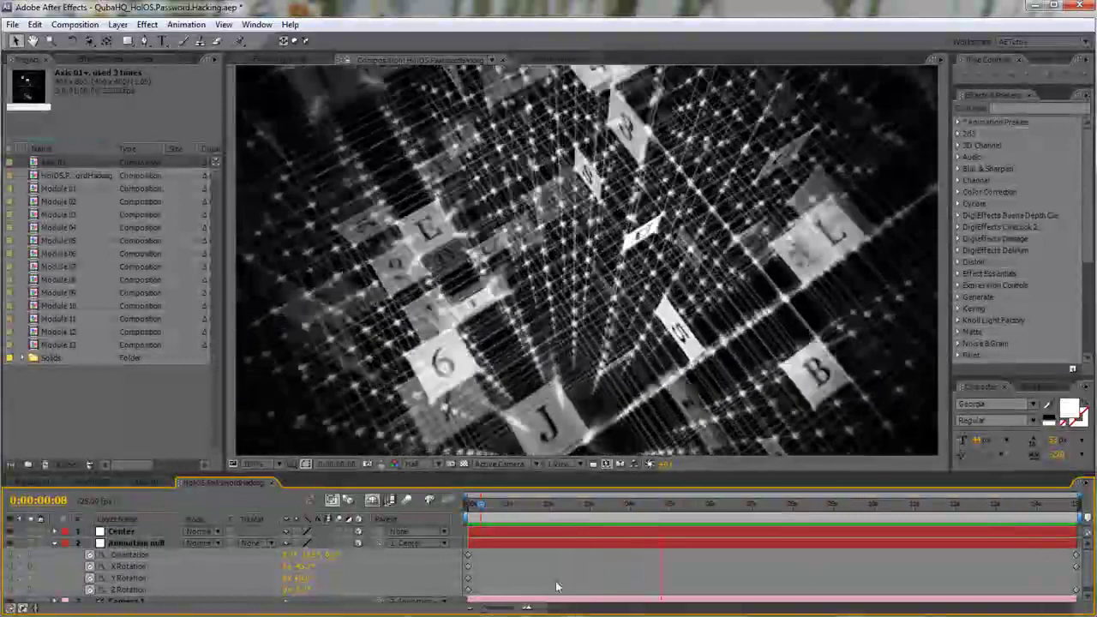
Add a wiggle expression to the Center layer's Orientation and preview the drift.
{"action": "left_click", "coordinate": [120, 531]}
{"action": "key", "text": "r"}
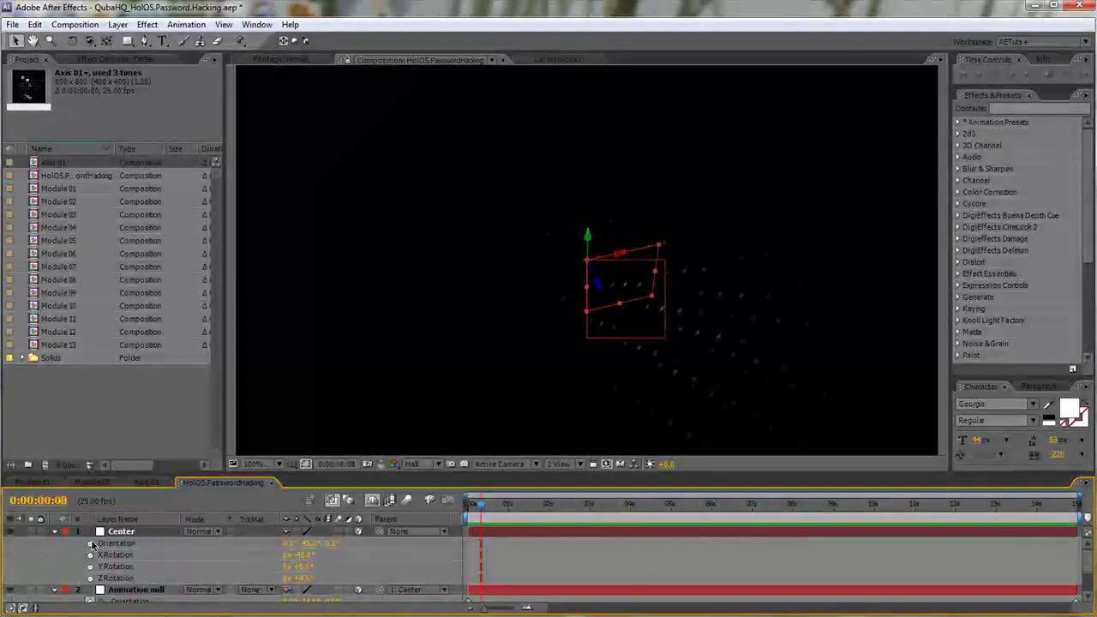
{"action": "left_click", "coordinate": [90, 545], "text": "alt"}
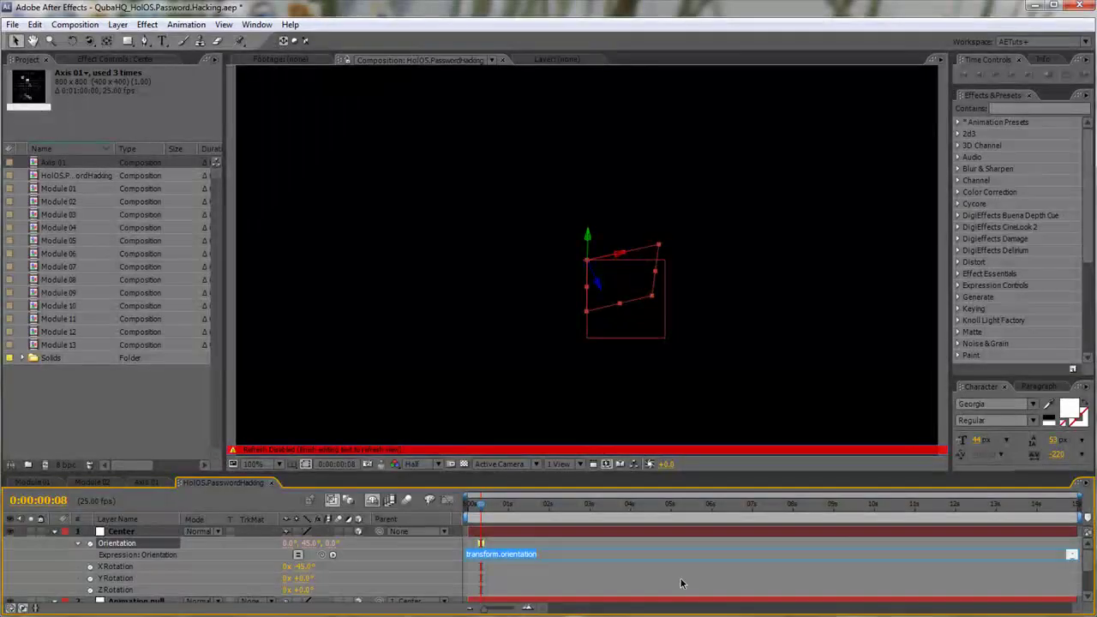
{"action": "type", "text": "wiggle(0.5,5"}
{"action": "left_click", "coordinate": [538, 538]}
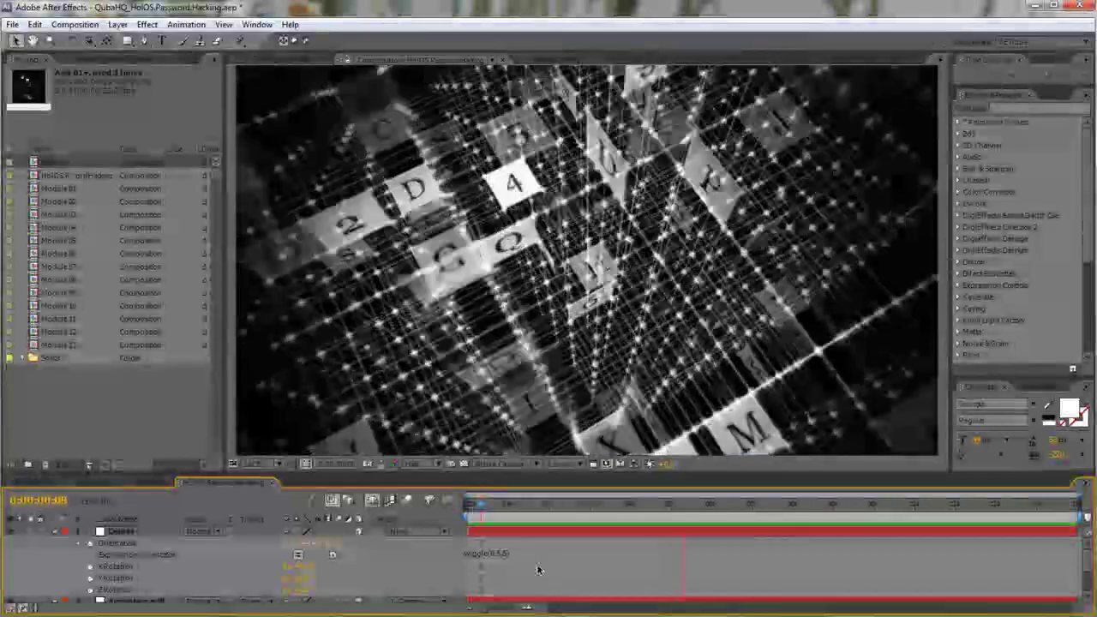
{"action": "key", "text": "space"}
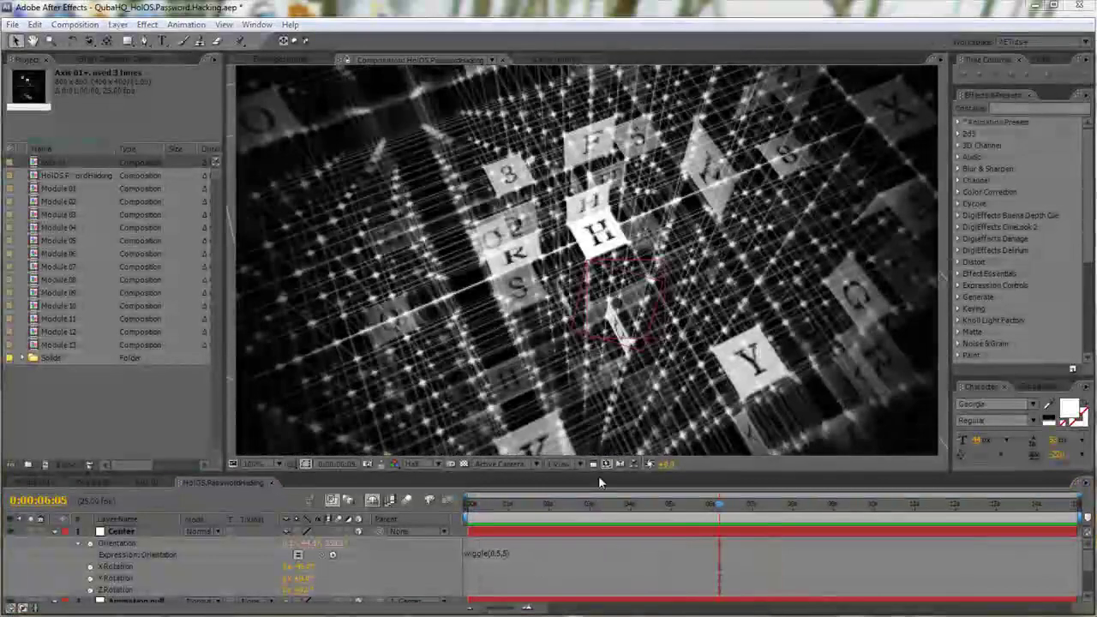
Collapse the Center and Animation null property lists.
{"action": "left_click", "coordinate": [54, 531]}
{"action": "left_click", "coordinate": [54, 544]}
{"action": "left_click", "coordinate": [53, 543]}
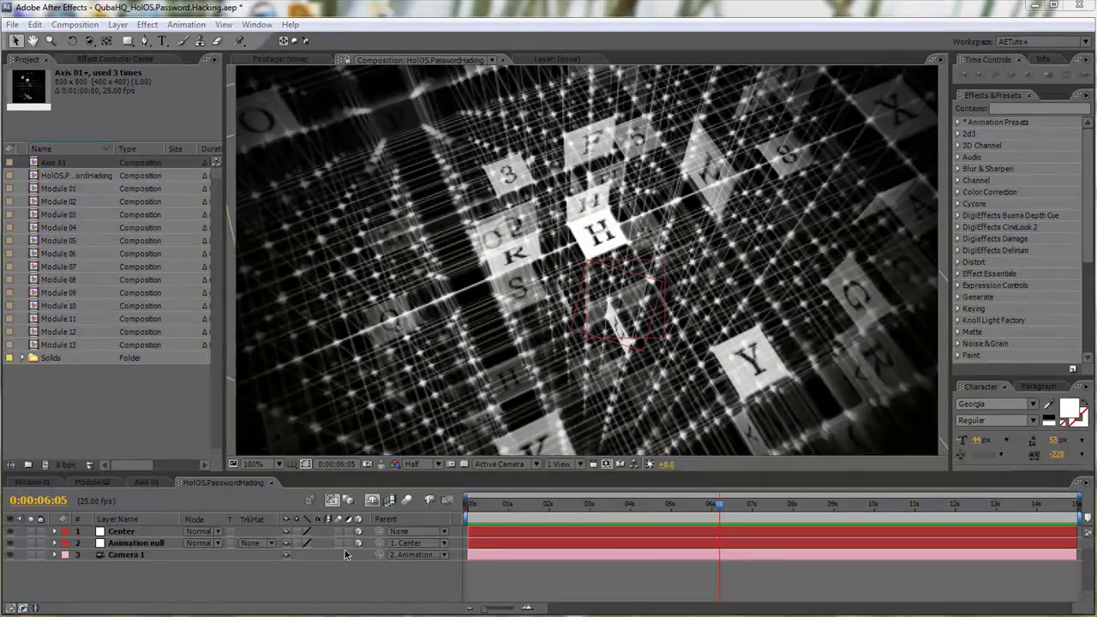
Make Center, Animation null and Camera 1 shy, then start a new solid with Ctrl+Y.
{"action": "left_click", "coordinate": [287, 536]}
{"action": "key", "text": "Delete"}
{"action": "left_click", "coordinate": [285, 531]}
{"action": "key", "text": "Delete"}
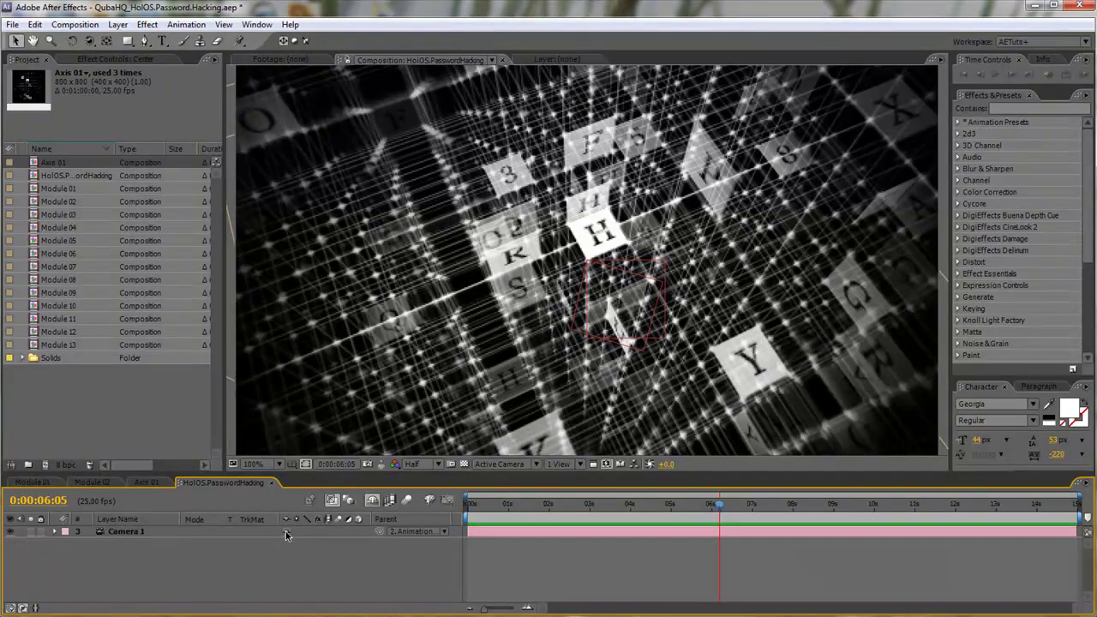
{"action": "left_click", "coordinate": [285, 531]}
{"action": "key", "text": "Delete"}
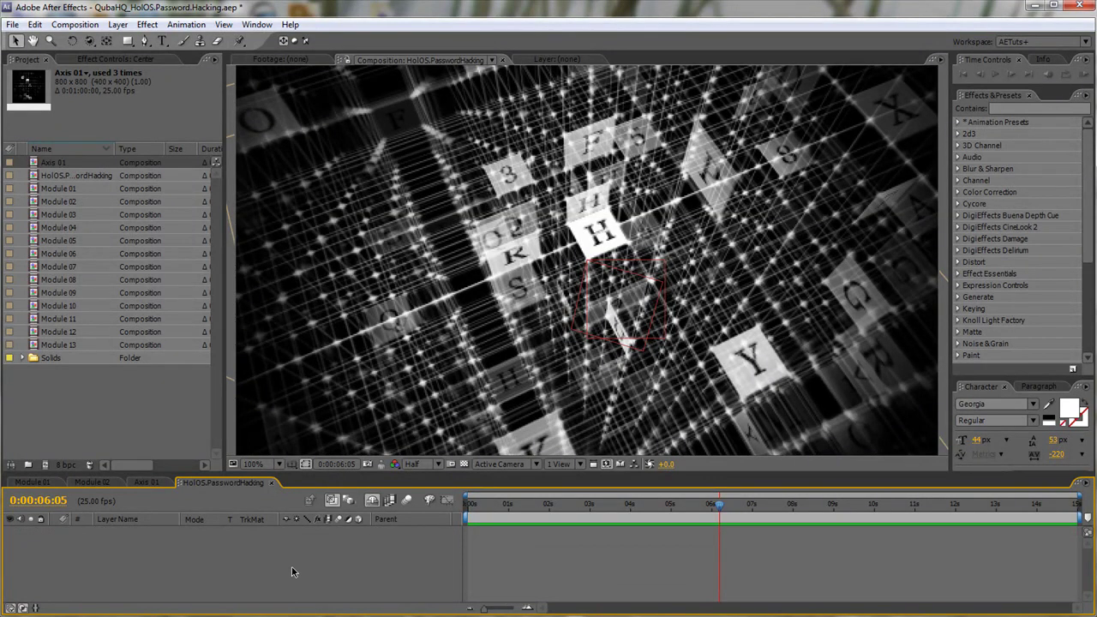
{"action": "key", "text": "ctrl+y"}
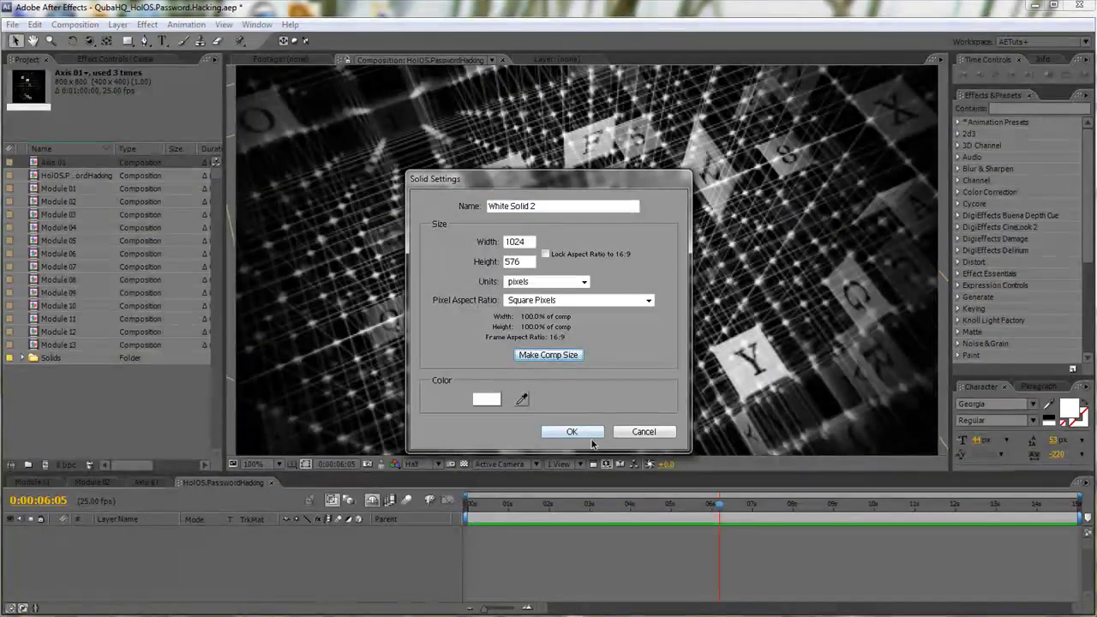
Create the 1024×576 White Solid 2 and apply Trapcode Horizon to it.
{"action": "left_click", "coordinate": [572, 433]}
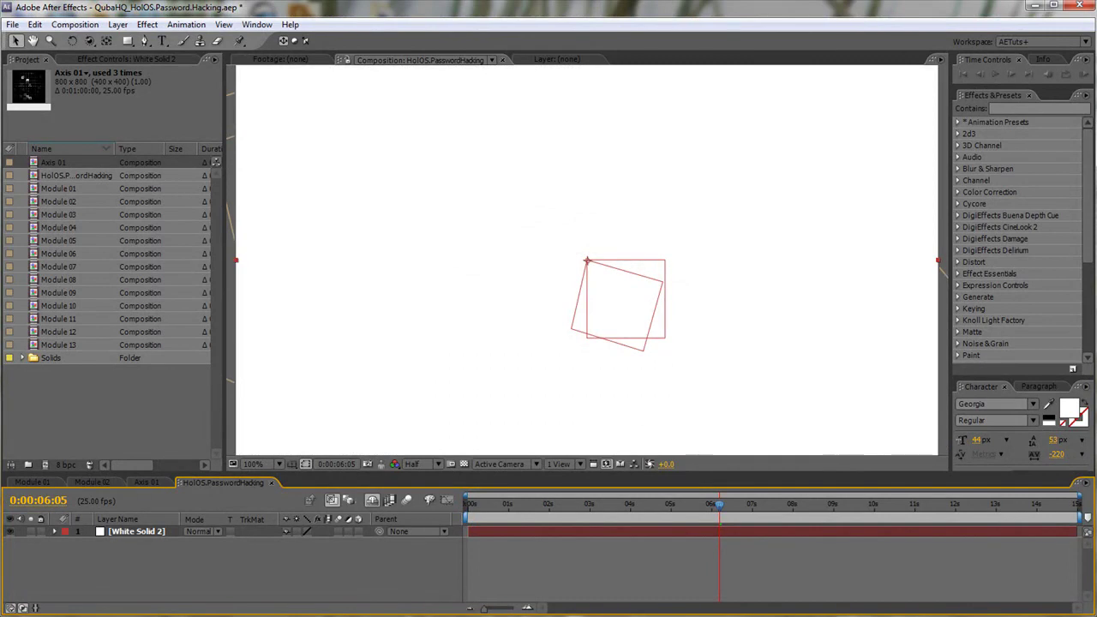
{"action": "scroll", "coordinate": [1029, 258], "scroll_direction": "down", "scroll_amount": 6}
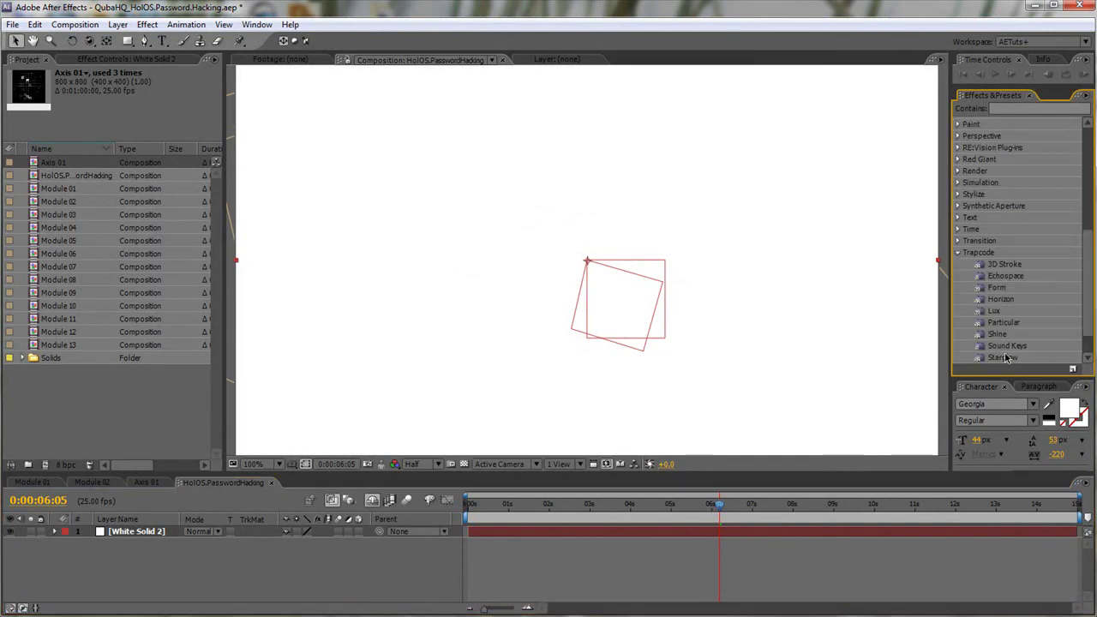
{"action": "double_click", "coordinate": [999, 299]}
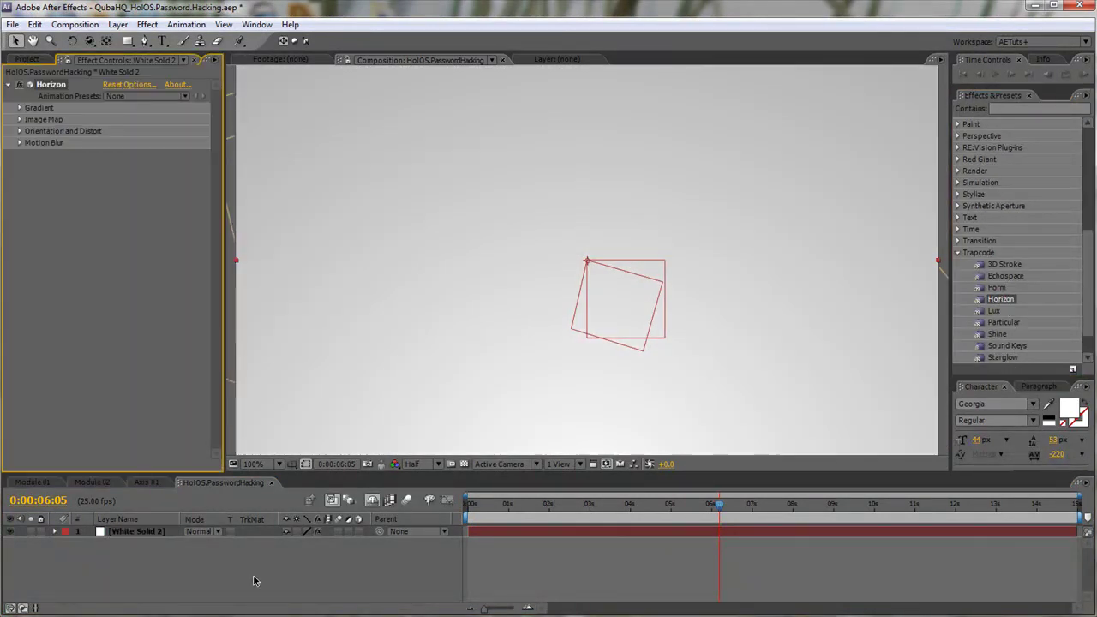
{"action": "left_click", "coordinate": [373, 502]}
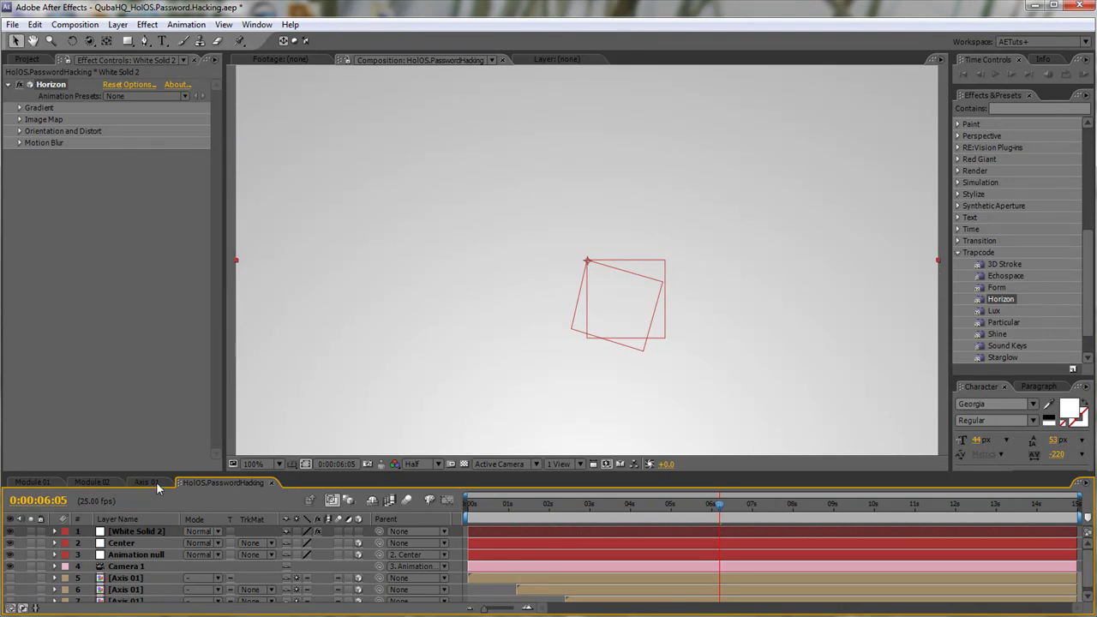
{"action": "left_click", "coordinate": [373, 503]}
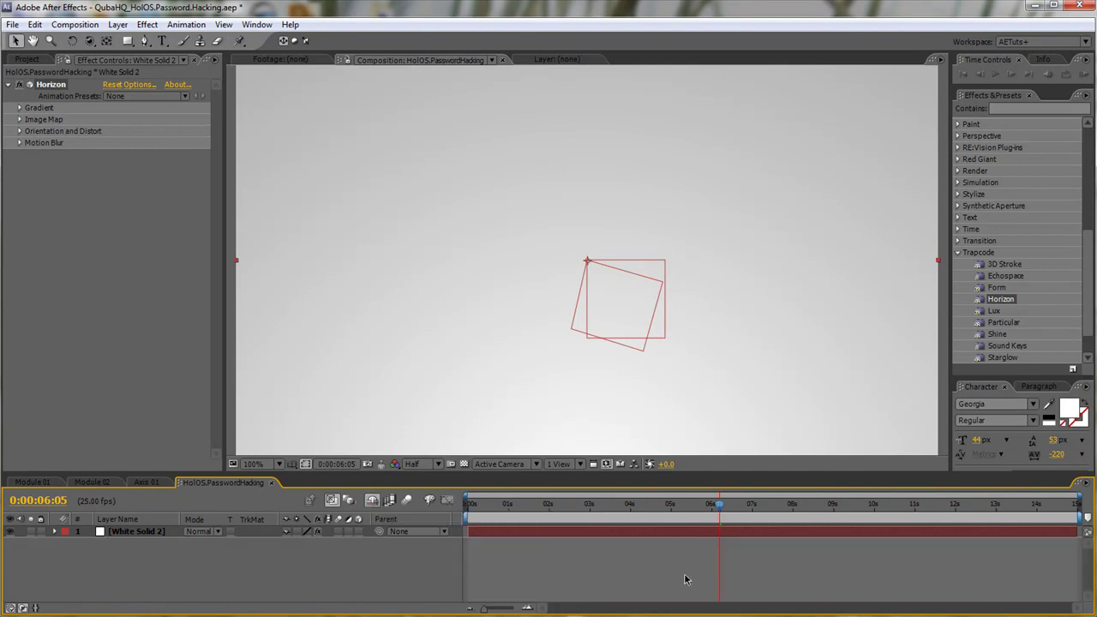
{"action": "key", "text": "Home"}
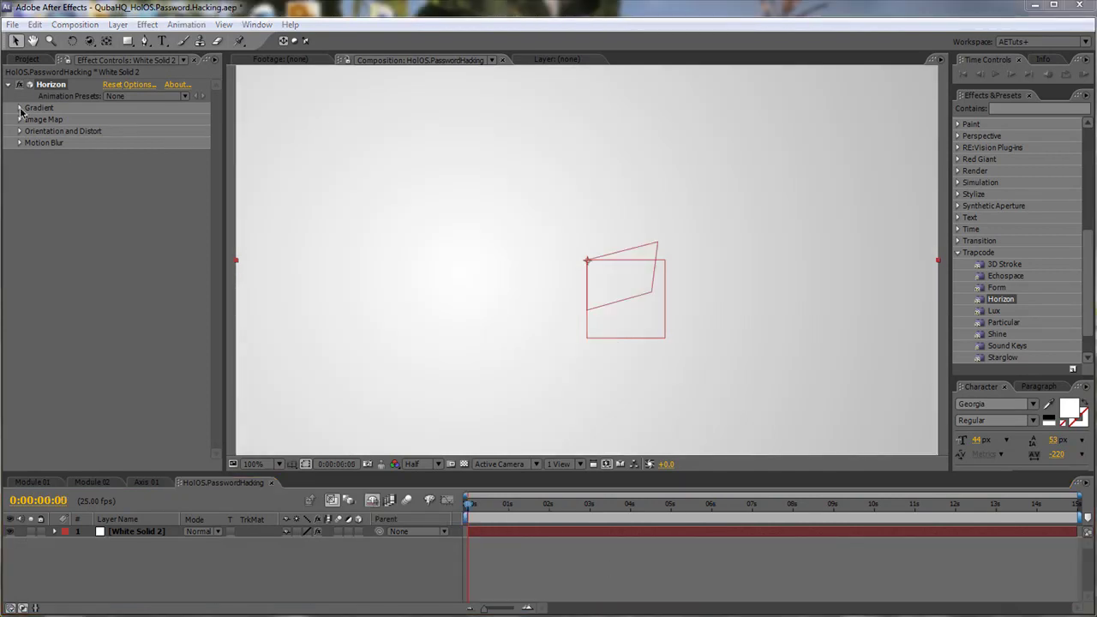
Switch Horizon's gradient style to Points with 4 colours.
{"action": "left_click", "coordinate": [20, 109]}
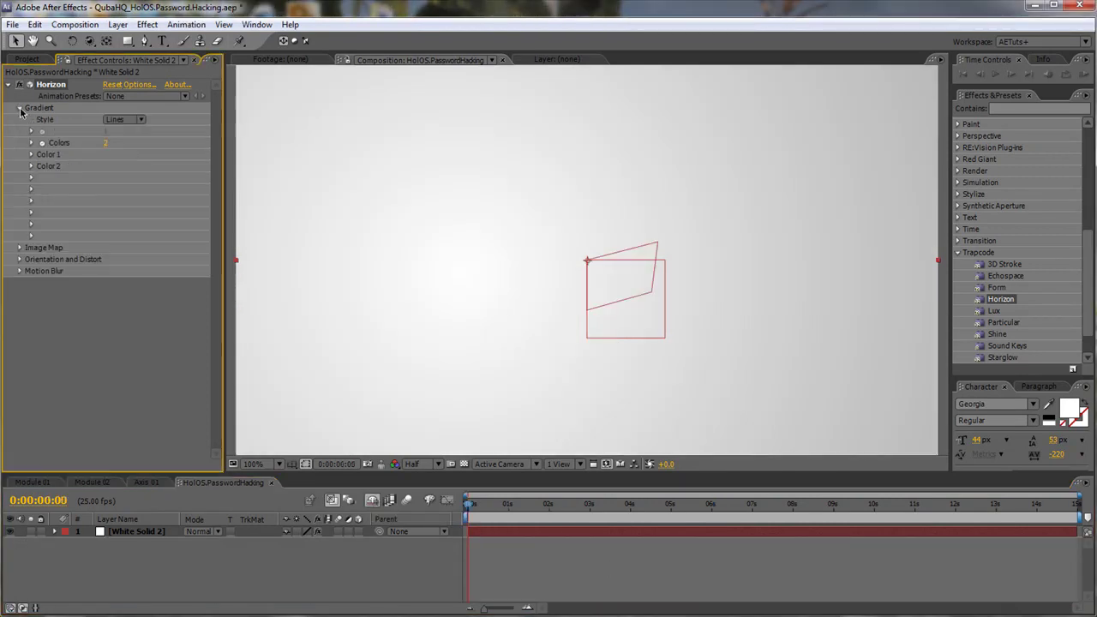
{"action": "left_click", "coordinate": [124, 119]}
{"action": "left_click", "coordinate": [141, 140]}
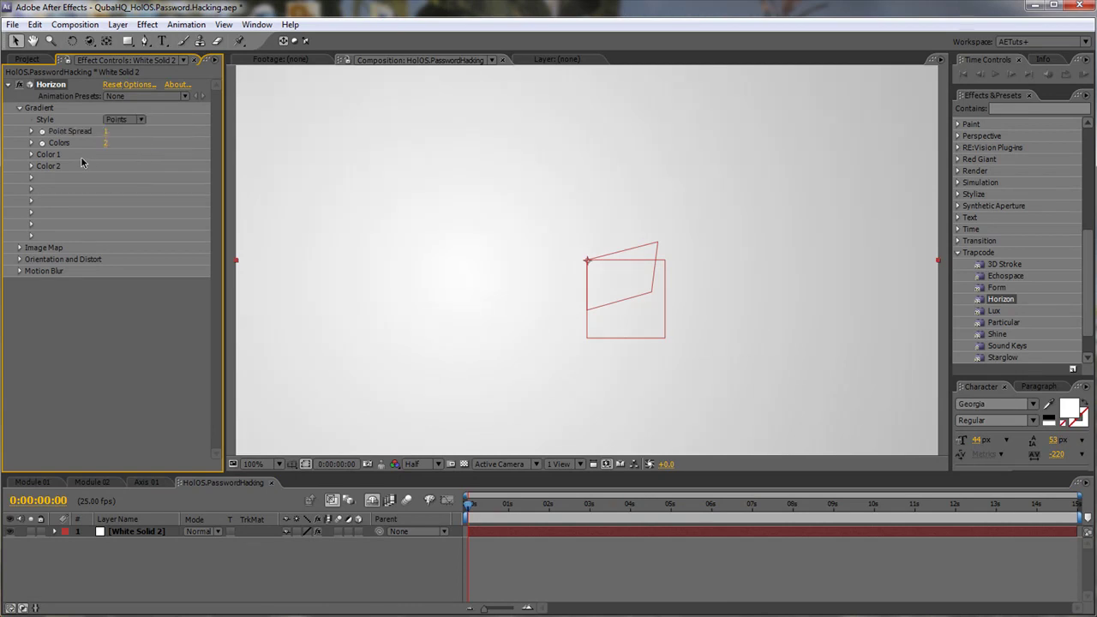
{"action": "type", "text": "4"}
{"action": "key", "text": "Return"}
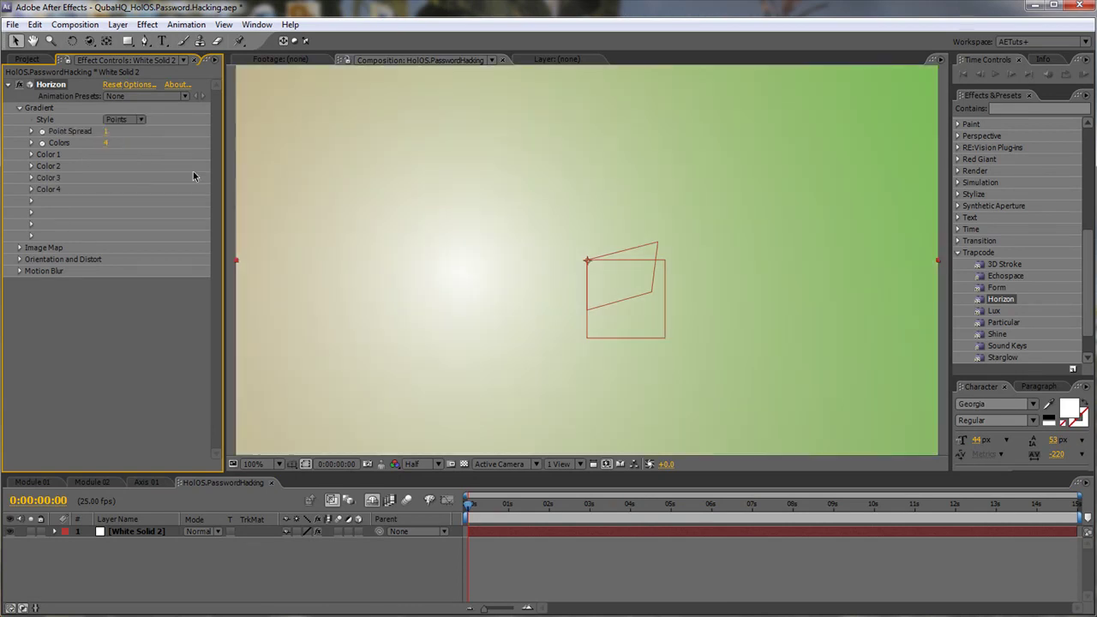
Set Horizon's Color 1 to a dark violet with hue 288.
{"action": "left_click", "coordinate": [31, 189]}
{"action": "left_click", "coordinate": [31, 177]}
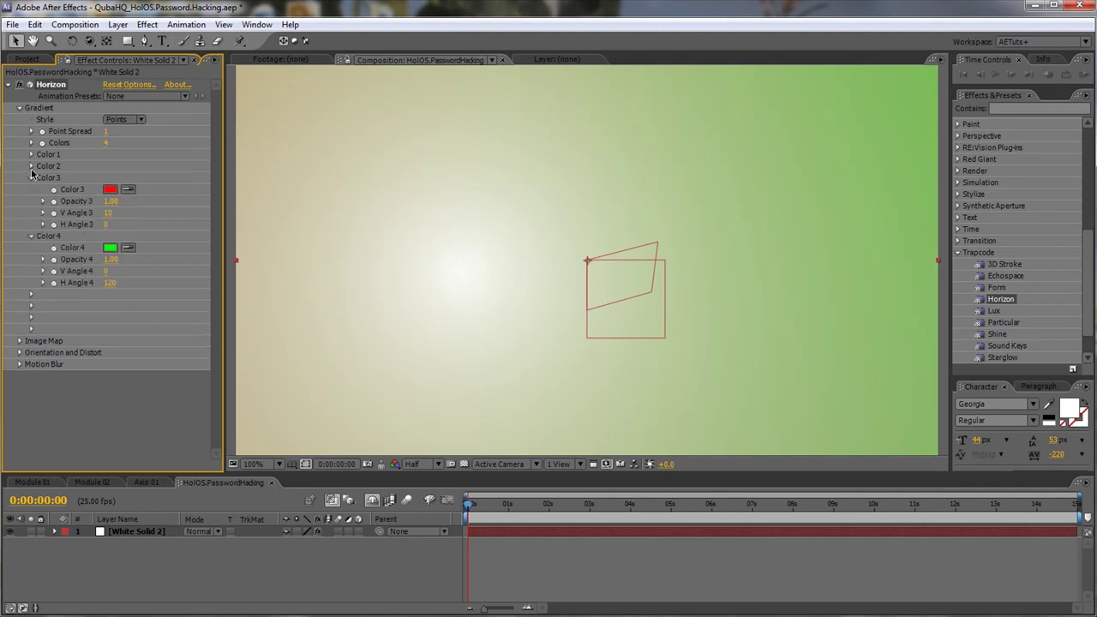
{"action": "left_click", "coordinate": [31, 167]}
{"action": "left_click", "coordinate": [31, 155]}
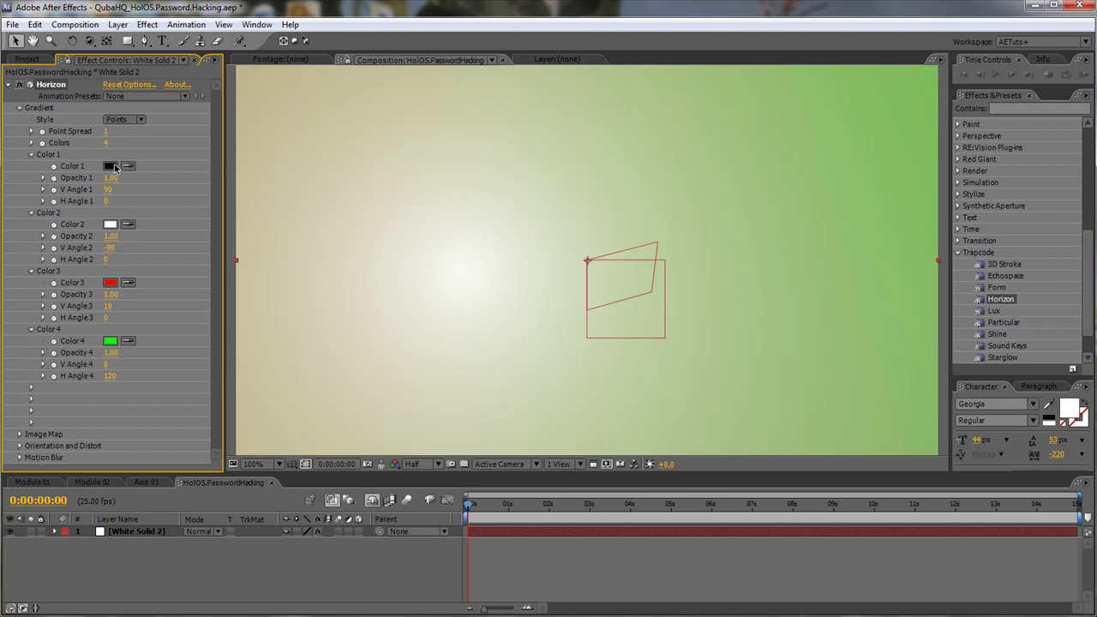
{"action": "left_click", "coordinate": [111, 167]}
{"action": "left_click", "coordinate": [385, 322]}
{"action": "left_click_drag", "start_coordinate": [385, 322], "coordinate": [354, 321]}
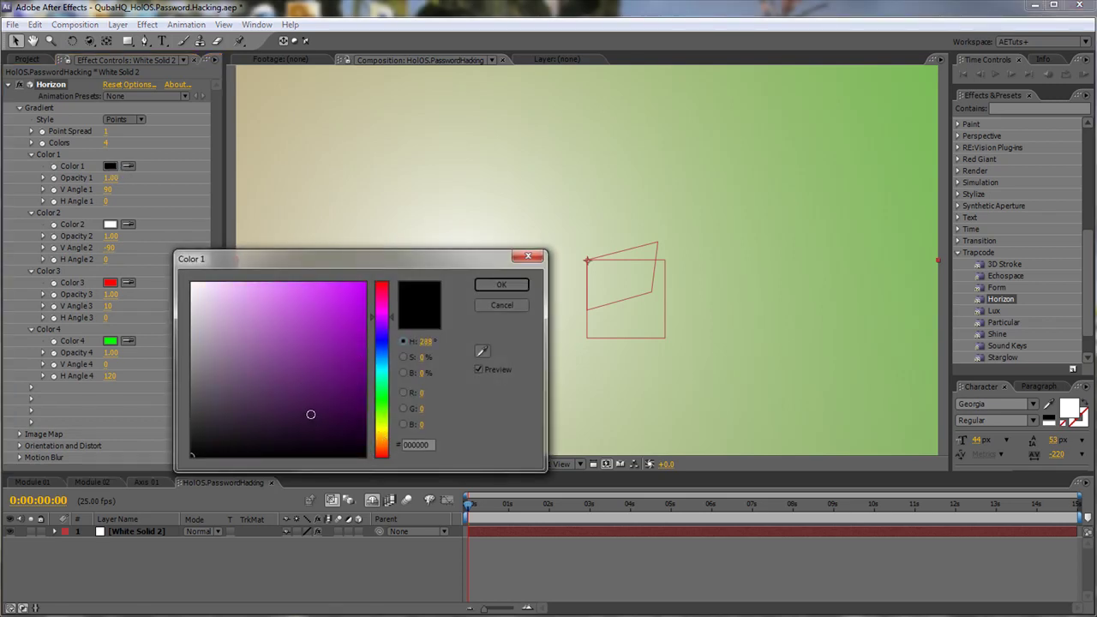
{"action": "left_click_drag", "start_coordinate": [322, 415], "coordinate": [315, 417]}
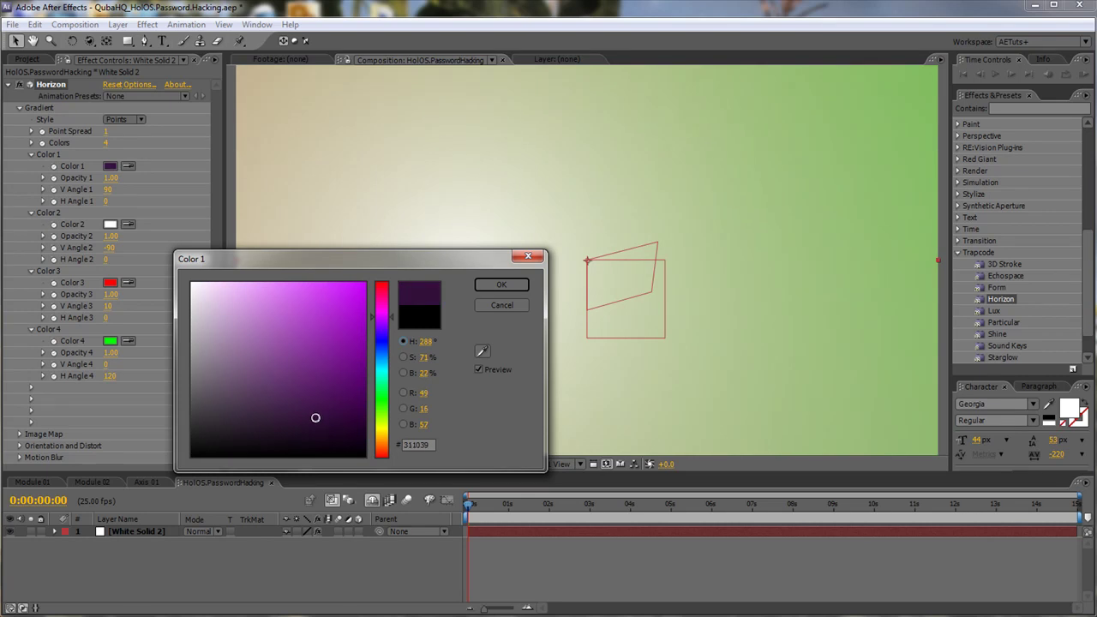
{"action": "left_click", "coordinate": [504, 286]}
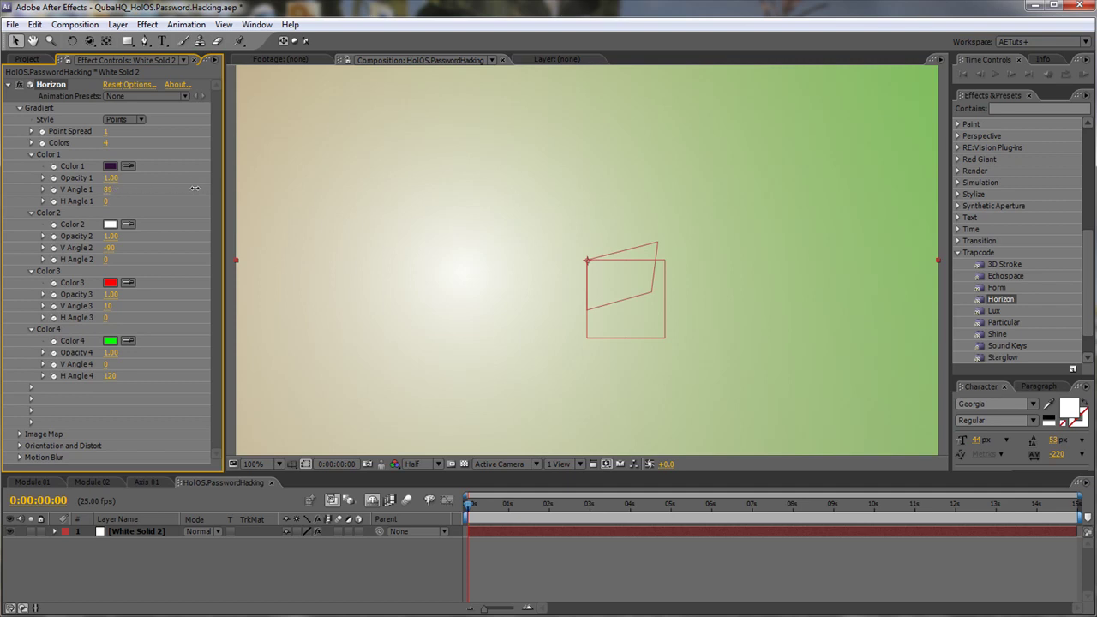
Move the purple spot to the upper left at V Angle 1 −73 and raise the white spot.
{"action": "left_click_drag", "start_coordinate": [167, 188], "coordinate": [92, 187]}
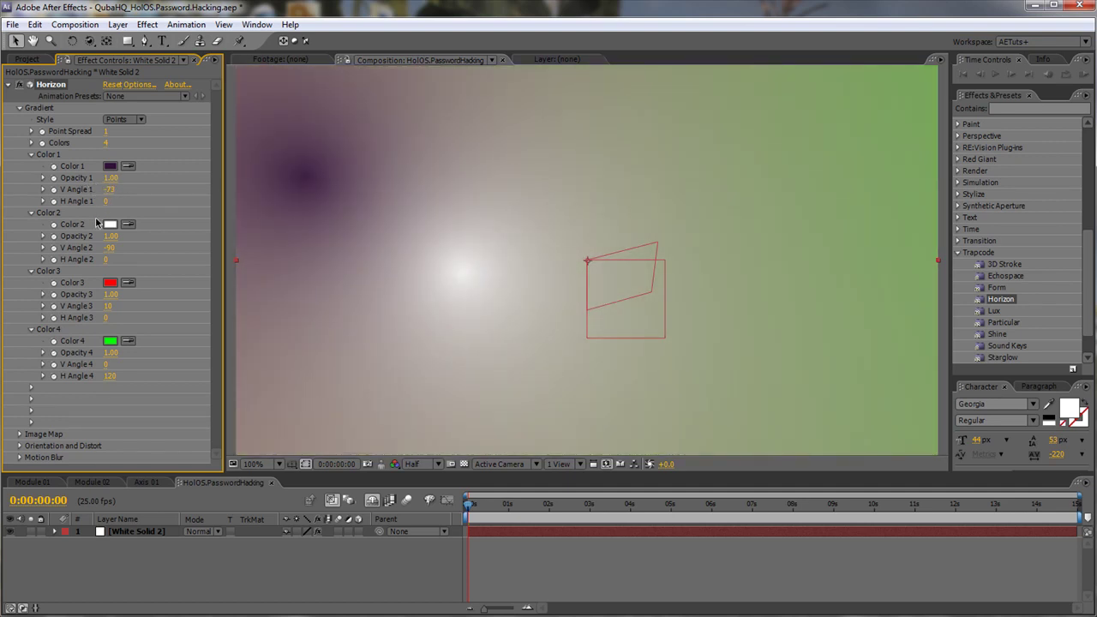
{"action": "mouse_move", "coordinate": [467, 512]}
{"action": "left_mouse_down"}
{"action": "mouse_move", "coordinate": [930, 507]}
{"action": "mouse_move", "coordinate": [463, 507]}
{"action": "left_mouse_up"}
{"action": "mouse_move", "coordinate": [109, 246]}
{"action": "left_mouse_down"}
{"action": "mouse_move", "coordinate": [81, 248]}
{"action": "mouse_move", "coordinate": [128, 264]}
{"action": "mouse_move", "coordinate": [116, 258]}
{"action": "mouse_move", "coordinate": [113, 229]}
{"action": "left_mouse_up"}
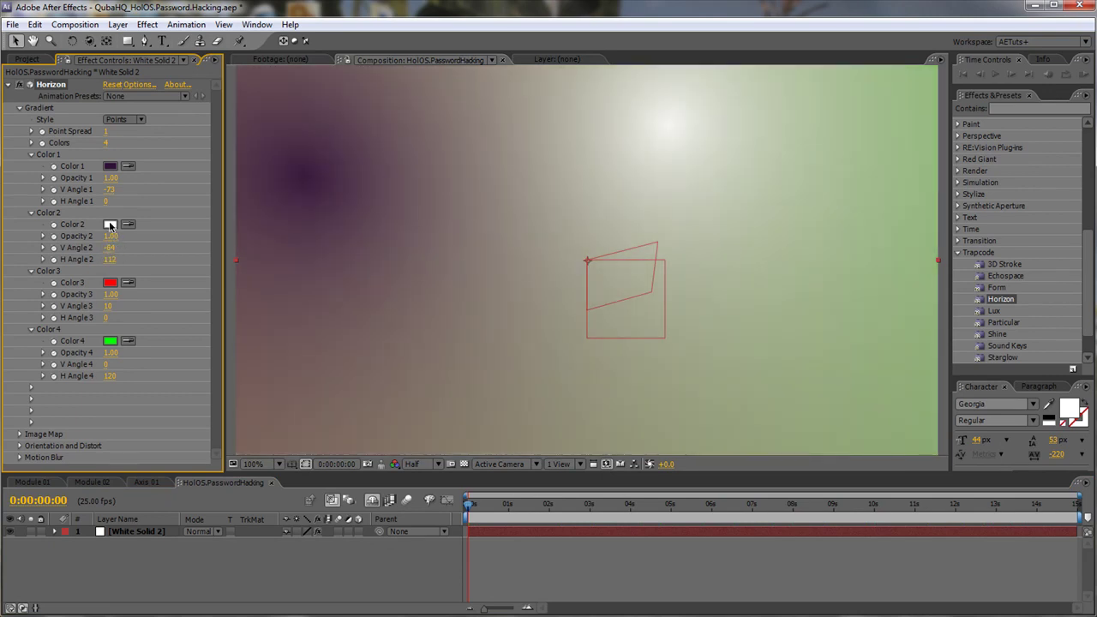
Set Horizon's Color 2 to a muted dark purple.
{"action": "left_click", "coordinate": [128, 223]}
{"action": "left_click", "coordinate": [115, 167]}
{"action": "left_click", "coordinate": [109, 223]}
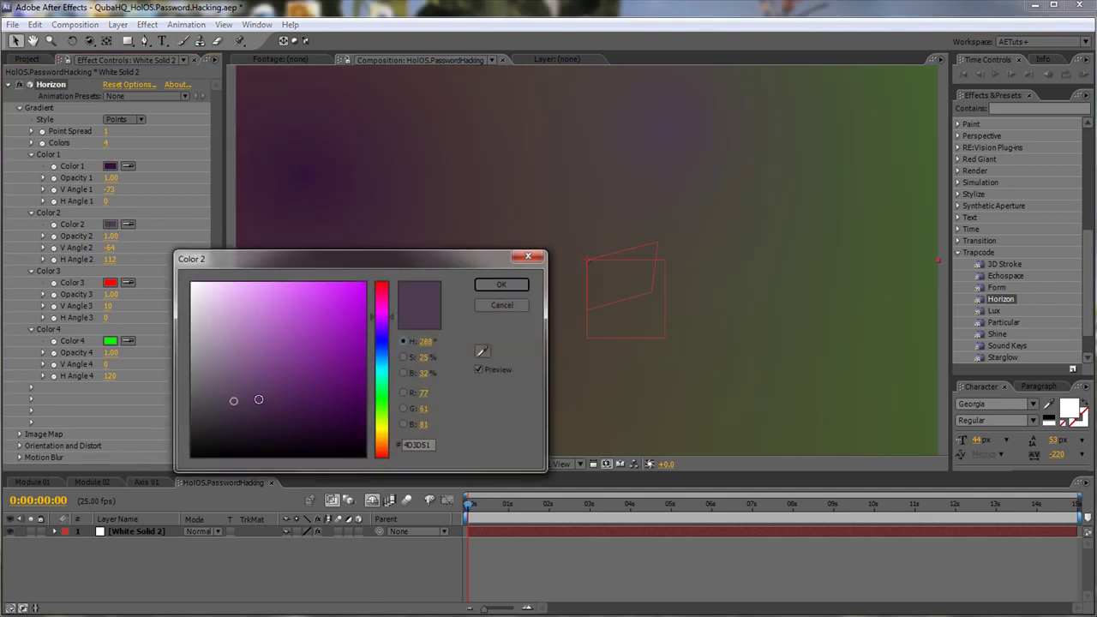
{"action": "mouse_move", "coordinate": [282, 404]}
{"action": "left_mouse_down"}
{"action": "mouse_move", "coordinate": [280, 392]}
{"action": "mouse_move", "coordinate": [247, 415]}
{"action": "mouse_move", "coordinate": [225, 401]}
{"action": "left_mouse_up"}
{"action": "left_click", "coordinate": [514, 284]}
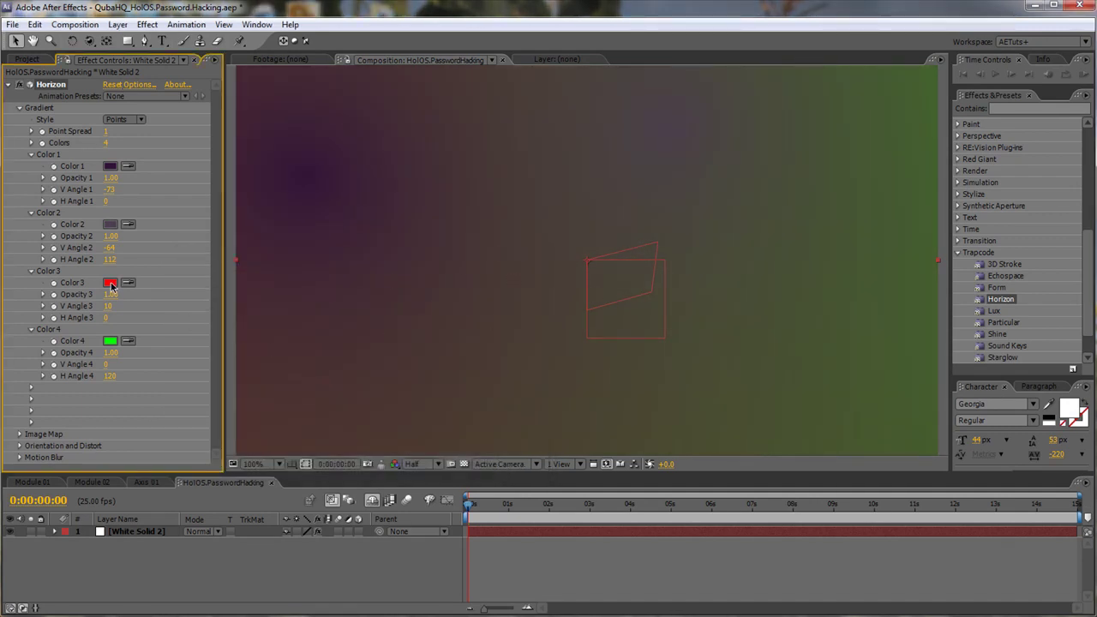
Make Color 3 white and start adjusting its vertical and horizontal angles.
{"action": "left_click_drag", "start_coordinate": [107, 305], "coordinate": [153, 305]}
{"action": "left_click_drag", "start_coordinate": [107, 312], "coordinate": [180, 315]}
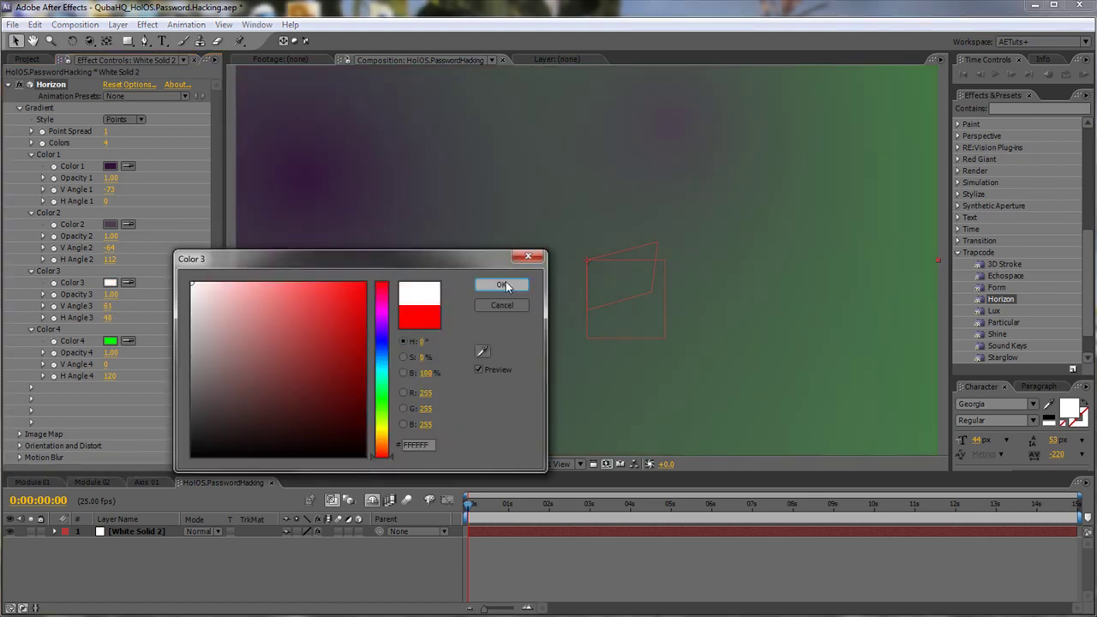
{"action": "left_click", "coordinate": [504, 286]}
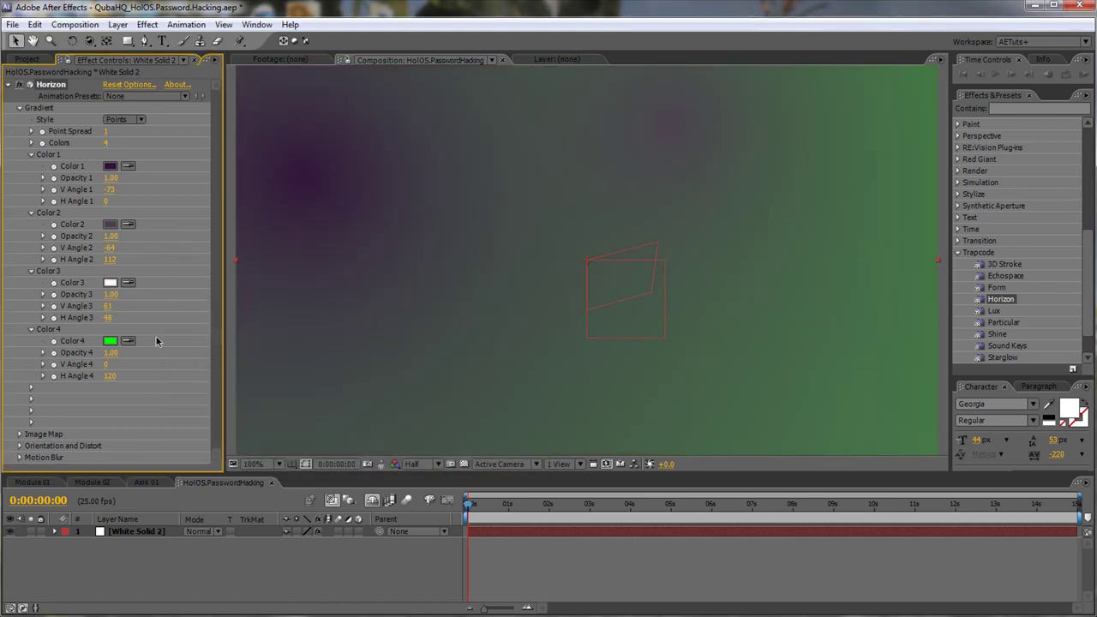
{"action": "left_click_drag", "start_coordinate": [105, 317], "coordinate": [8, 304]}
{"action": "left_click", "coordinate": [557, 504]}
{"action": "left_click_drag", "start_coordinate": [561, 506], "coordinate": [814, 504]}
Place Color 3's white light upper right at V Angle −42 and H Angle 29.
{"action": "left_click_drag", "start_coordinate": [111, 311], "coordinate": [269, 316]}
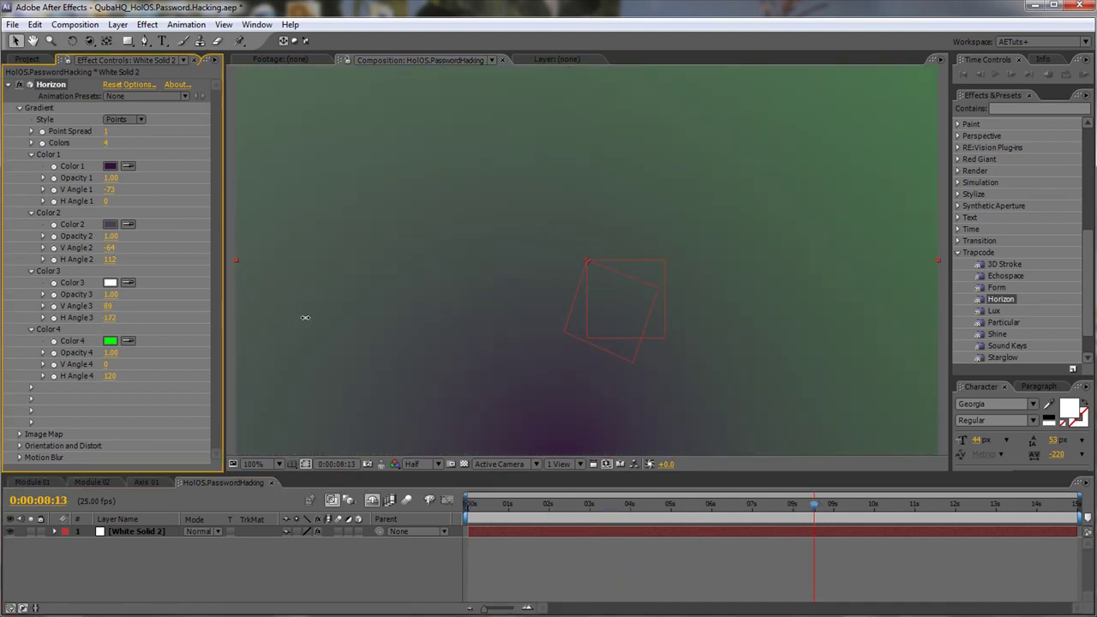
{"action": "left_click_drag", "start_coordinate": [109, 307], "coordinate": [2, 310]}
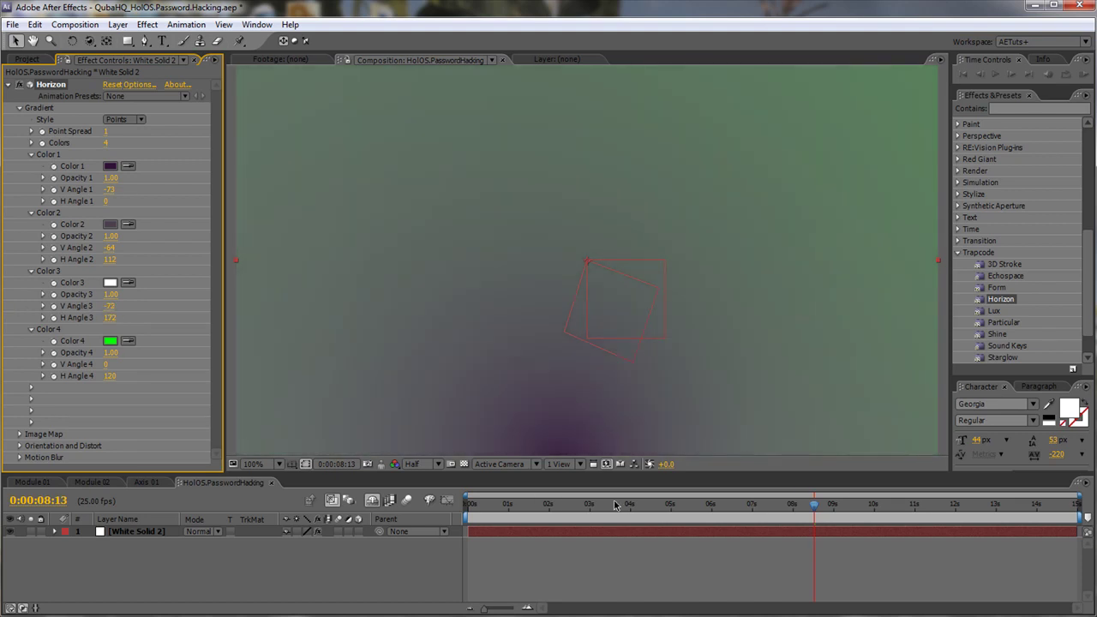
{"action": "left_click_drag", "start_coordinate": [659, 509], "coordinate": [585, 506]}
{"action": "left_click_drag", "start_coordinate": [109, 317], "coordinate": [131, 305]}
{"action": "left_click_drag", "start_coordinate": [603, 508], "coordinate": [841, 507]}
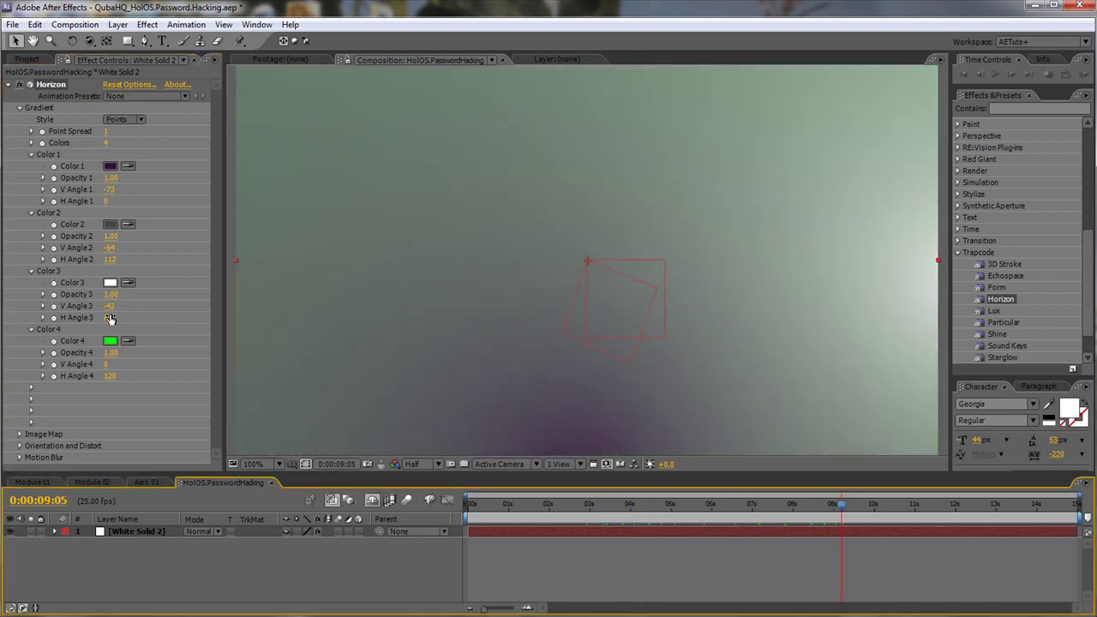
{"action": "left_click_drag", "start_coordinate": [109, 317], "coordinate": [94, 319]}
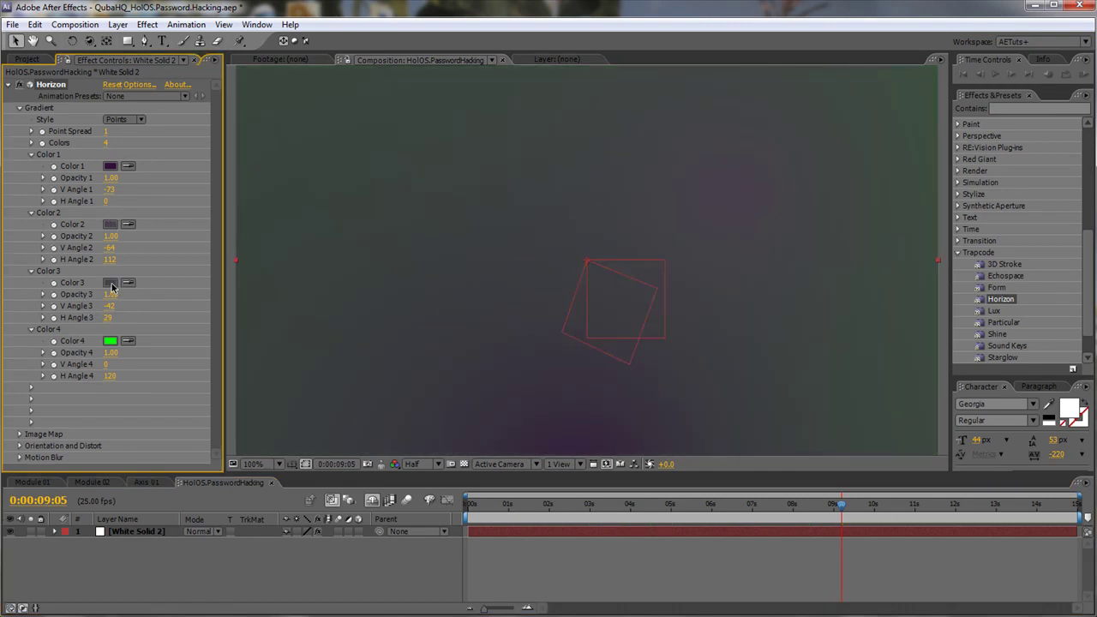
Set Horizon's Color 3 to deep purple #3F1548.
{"action": "left_click", "coordinate": [111, 284]}
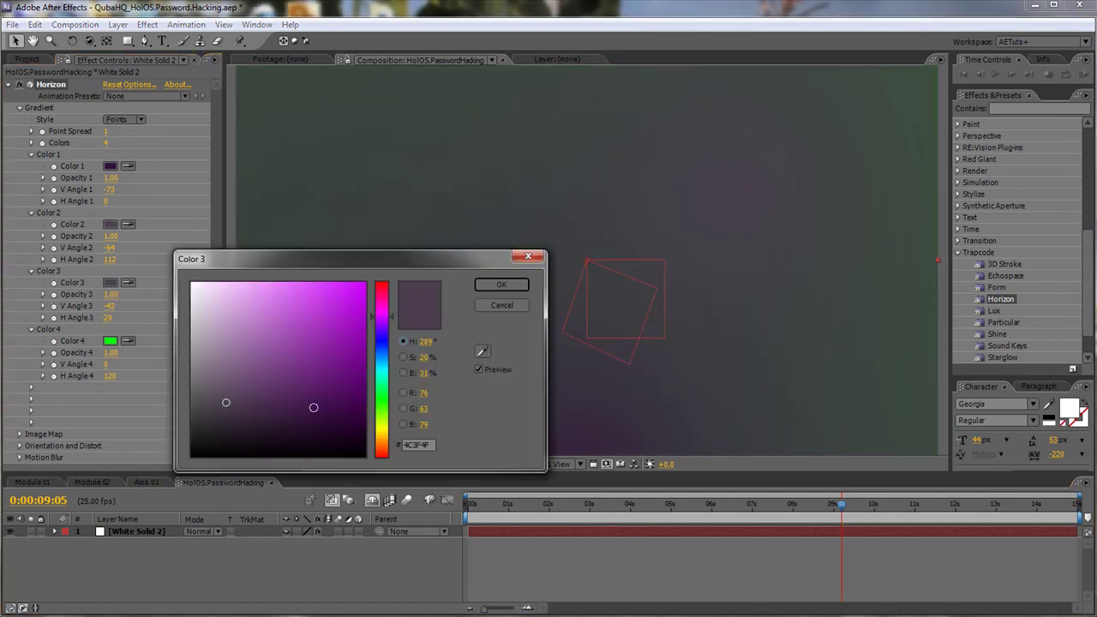
{"action": "left_click_drag", "start_coordinate": [324, 406], "coordinate": [314, 408]}
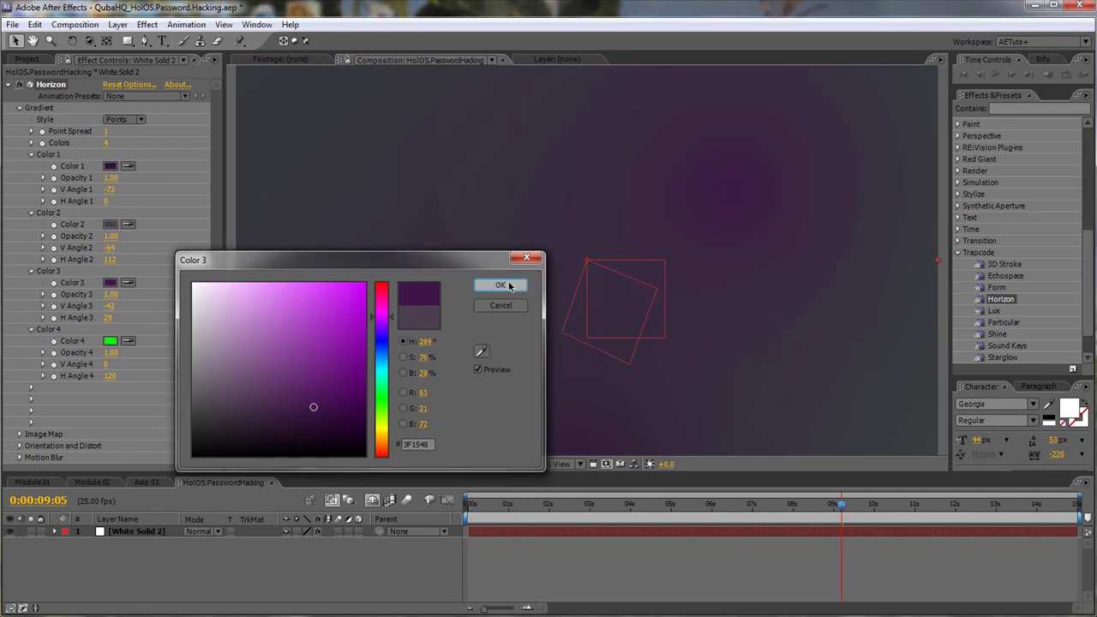
{"action": "left_click", "coordinate": [502, 285]}
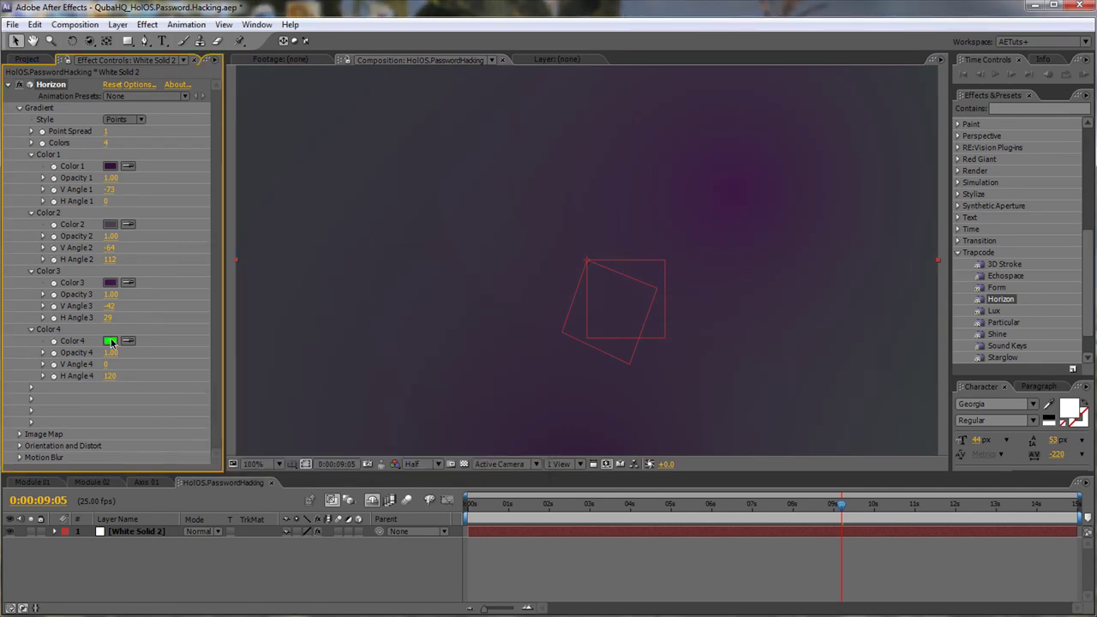
Set Color 4's H Angle to 29, match it to Color 1's purple, and preview from the start.
{"action": "left_click", "coordinate": [108, 364]}
{"action": "key", "text": "Tab"}
{"action": "type", "text": "2"}
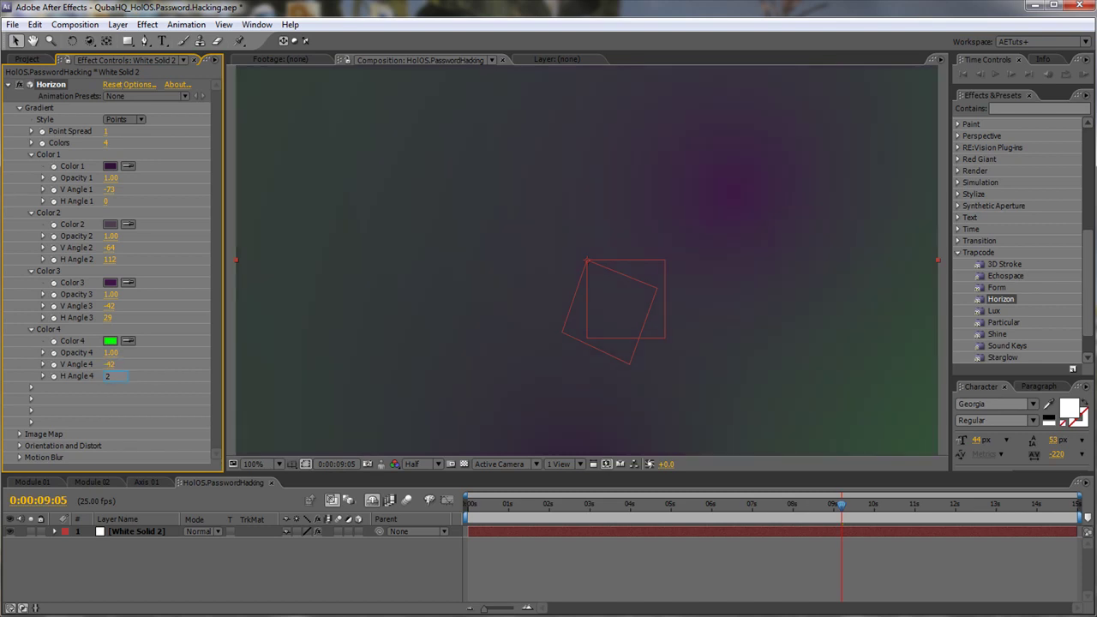
{"action": "type", "text": "9"}
{"action": "key", "text": "Return"}
{"action": "left_click_drag", "start_coordinate": [107, 366], "coordinate": [76, 375]}
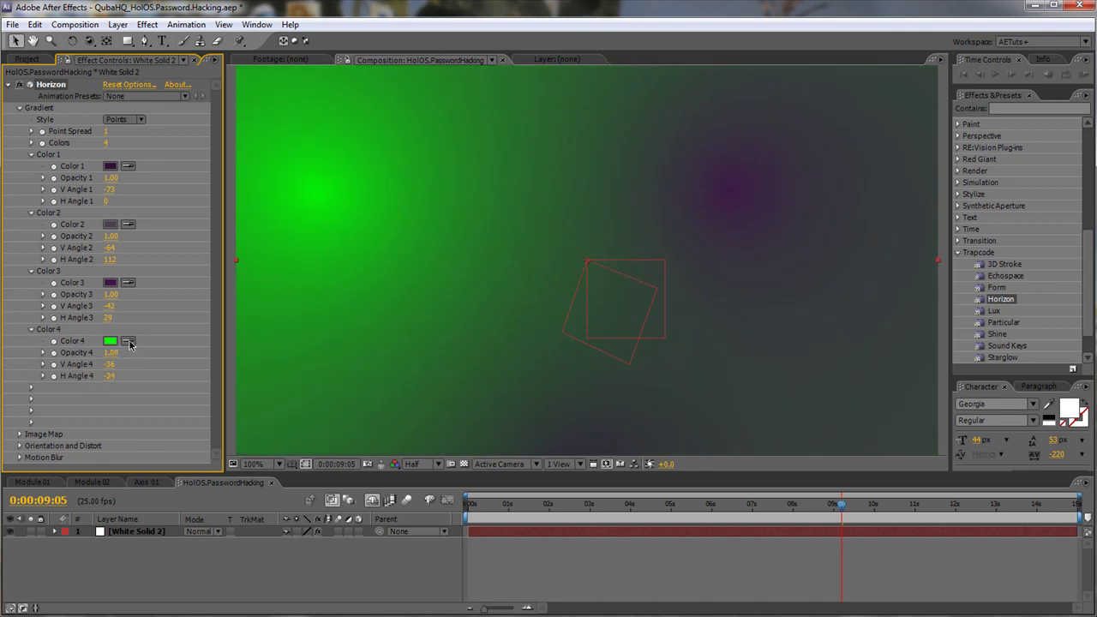
{"action": "left_click", "coordinate": [112, 166]}
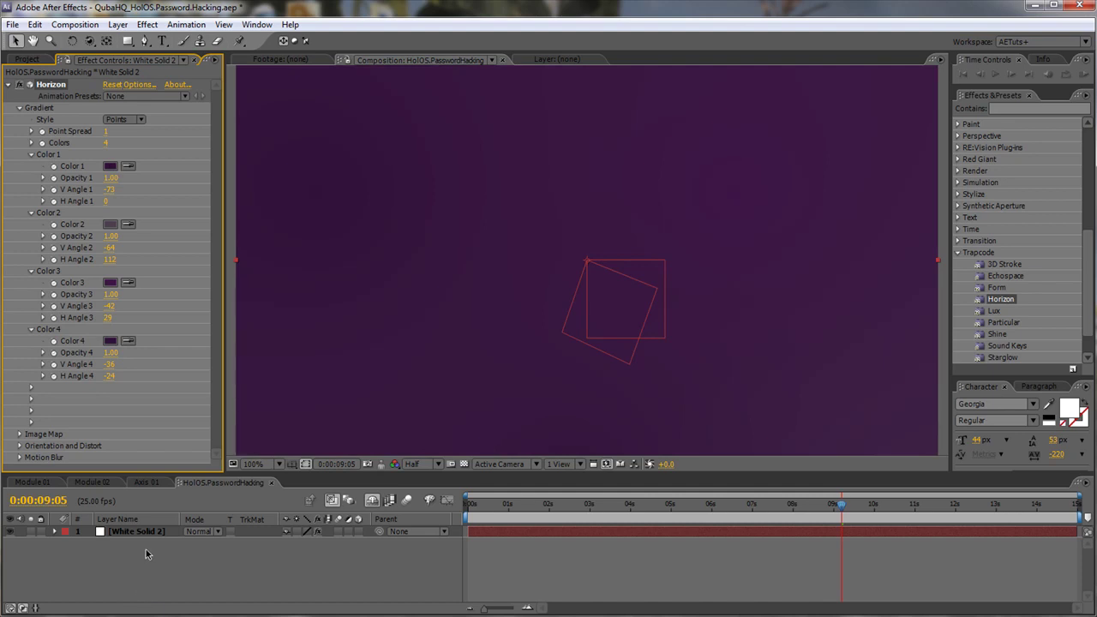
{"action": "left_click_drag", "start_coordinate": [494, 504], "coordinate": [460, 507]}
{"action": "key", "text": "space"}
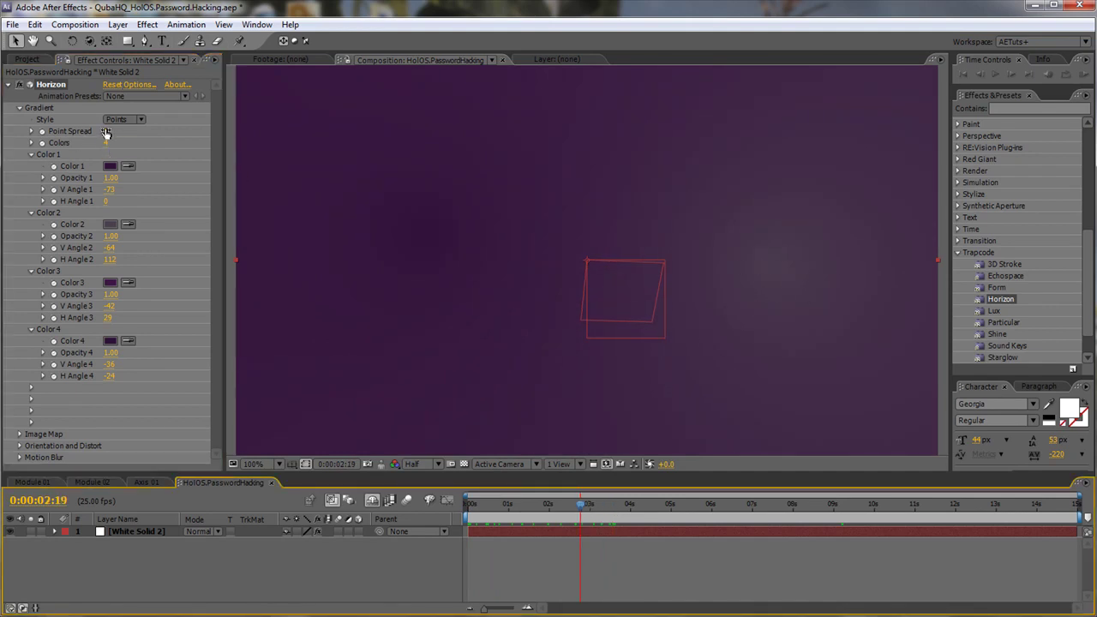
Scrub Horizon's Point Spread up to 12.
{"action": "left_click", "coordinate": [180, 129]}
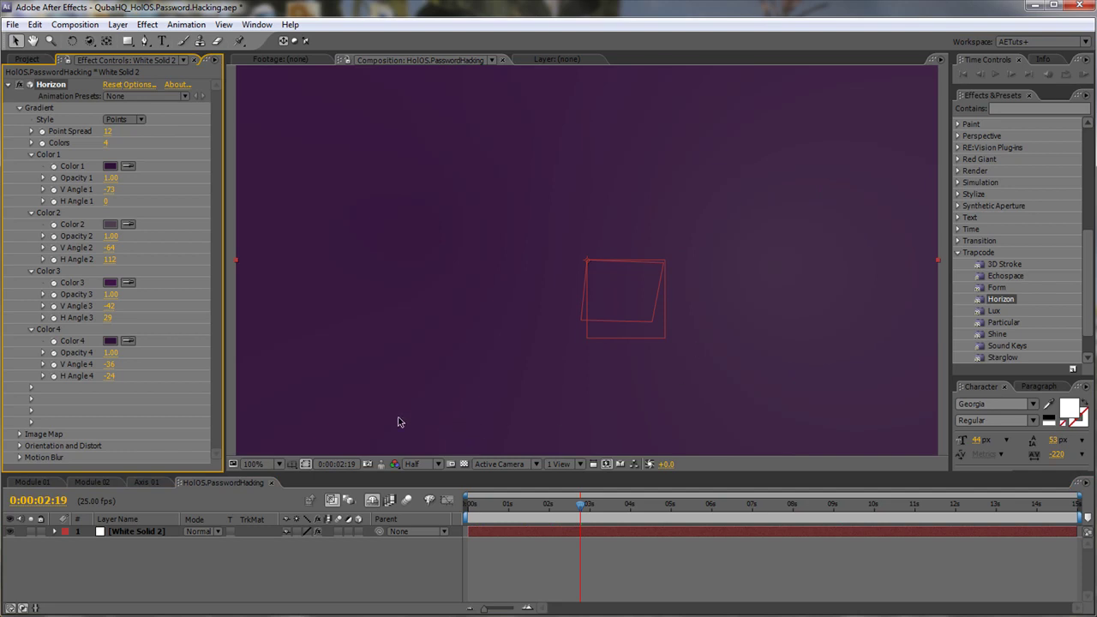
{"action": "left_click", "coordinate": [31, 59]}
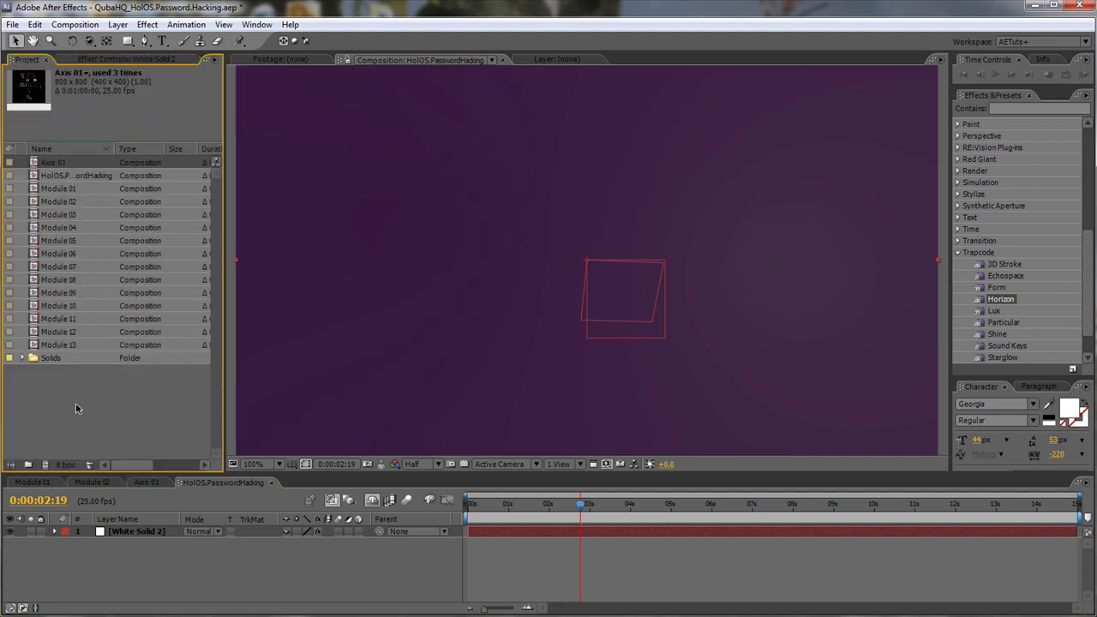
{"action": "left_click", "coordinate": [131, 58]}
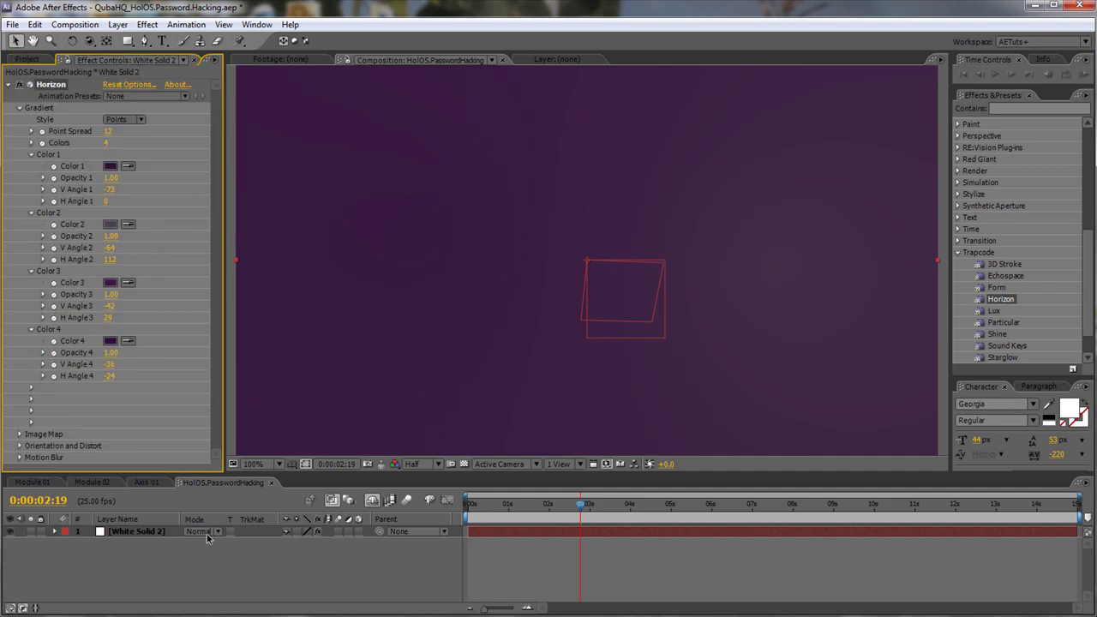
Reveal the shy layers and drag White Solid 2 below all other layers.
{"action": "left_click", "coordinate": [372, 503]}
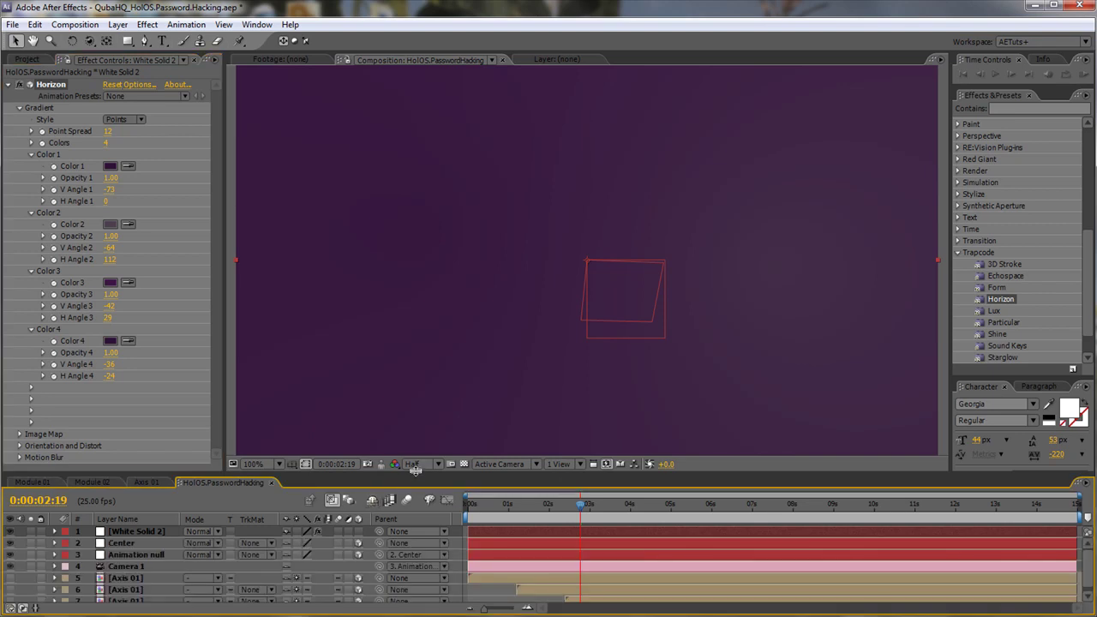
{"action": "left_click_drag", "start_coordinate": [417, 471], "coordinate": [428, 332]}
{"action": "left_click_drag", "start_coordinate": [131, 397], "coordinate": [129, 555]}
{"action": "left_click_drag", "start_coordinate": [559, 343], "coordinate": [553, 473]}
{"action": "left_click", "coordinate": [697, 506]}
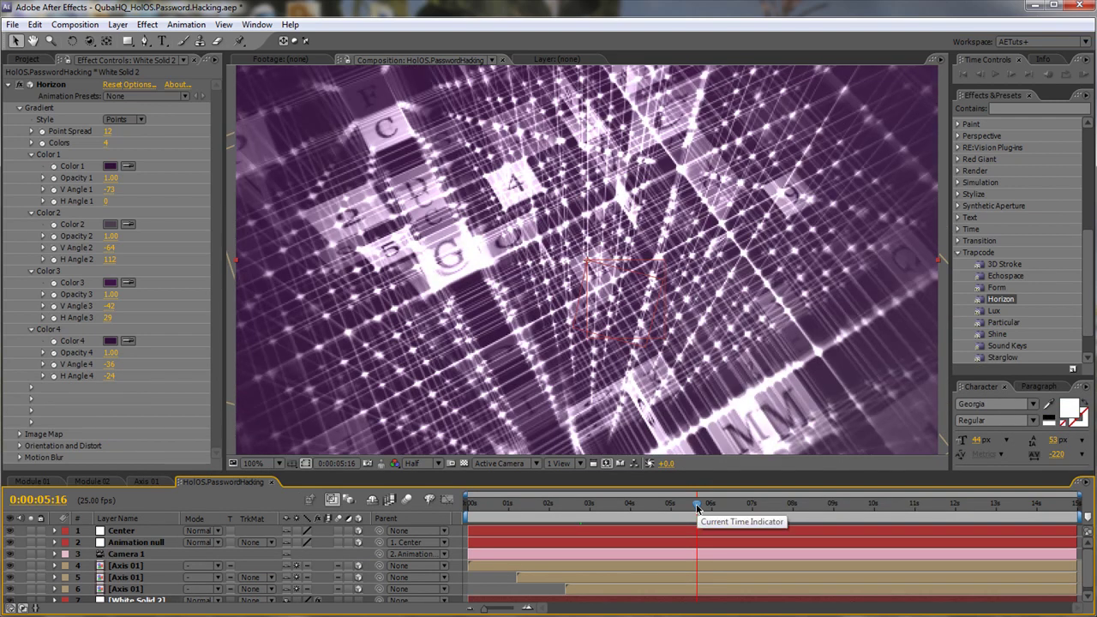
Create a new Dark Purple Solid layer.
{"action": "left_click_drag", "start_coordinate": [586, 474], "coordinate": [593, 255]}
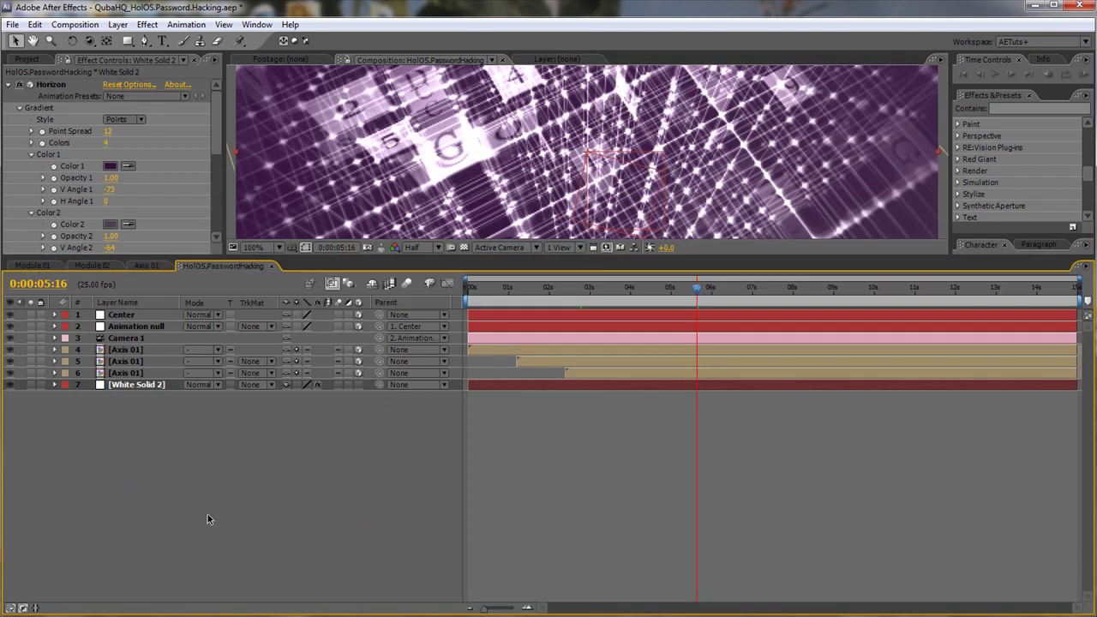
{"action": "key", "text": "ctrl+y"}
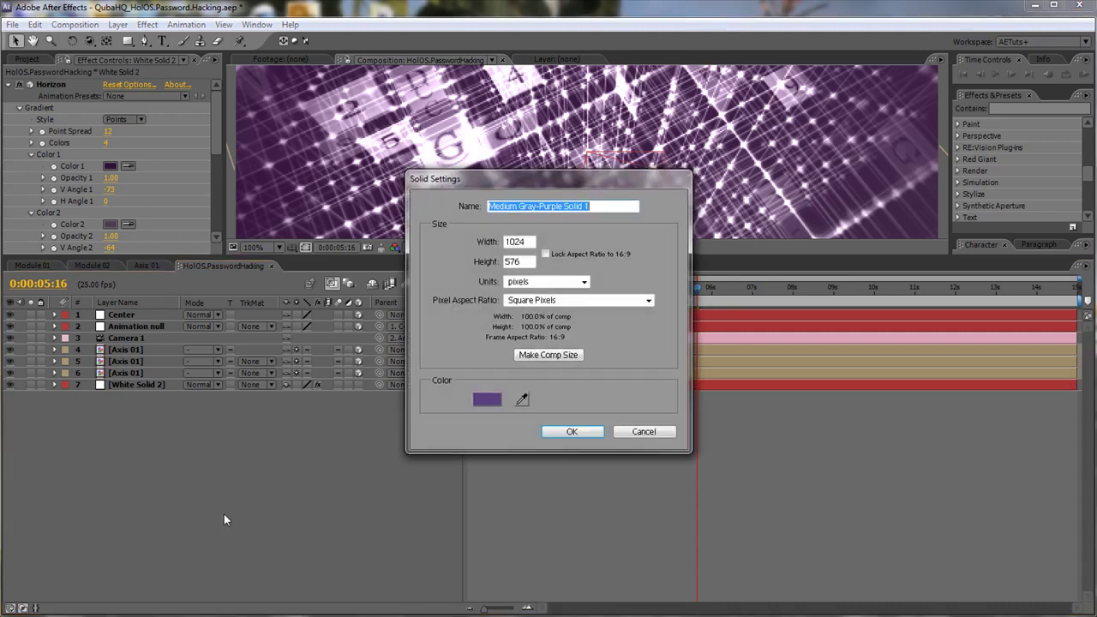
{"action": "left_click", "coordinate": [488, 399]}
{"action": "left_click_drag", "start_coordinate": [294, 368], "coordinate": [309, 417]}
{"action": "left_click", "coordinate": [502, 285]}
{"action": "left_click", "coordinate": [569, 431]}
Place the Dark Purple Solid above White Solid 2 in Multiply mode at 50% opacity.
{"action": "left_click_drag", "start_coordinate": [145, 319], "coordinate": [145, 392]}
{"action": "left_click", "coordinate": [200, 385]}
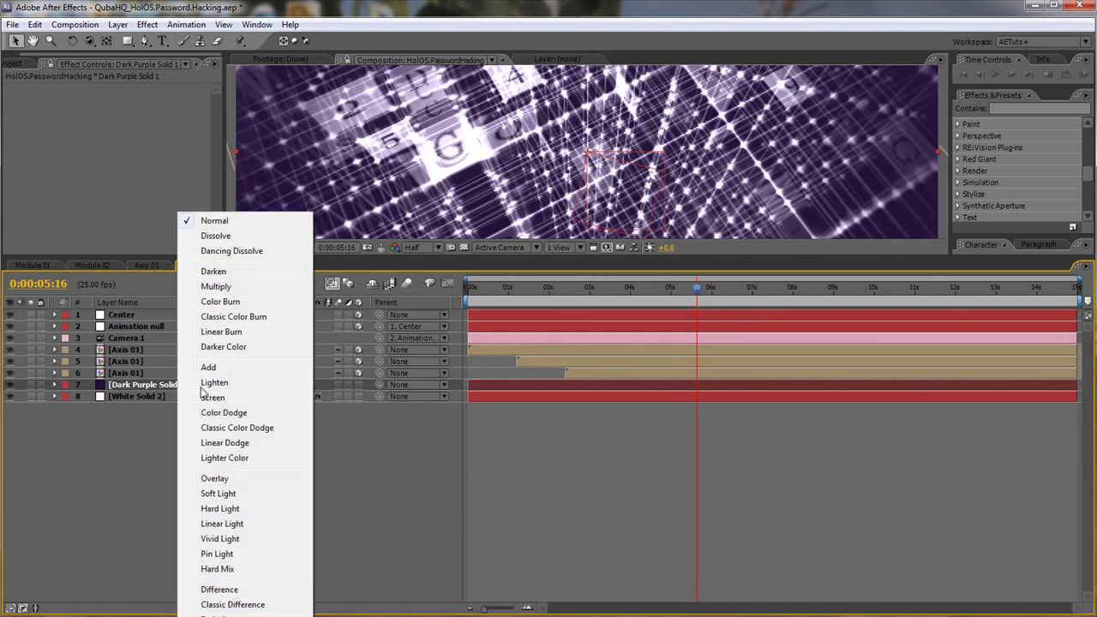
{"action": "left_click", "coordinate": [246, 287]}
{"action": "left_click_drag", "start_coordinate": [658, 254], "coordinate": [661, 409]}
{"action": "key", "text": "alt+shift+t"}
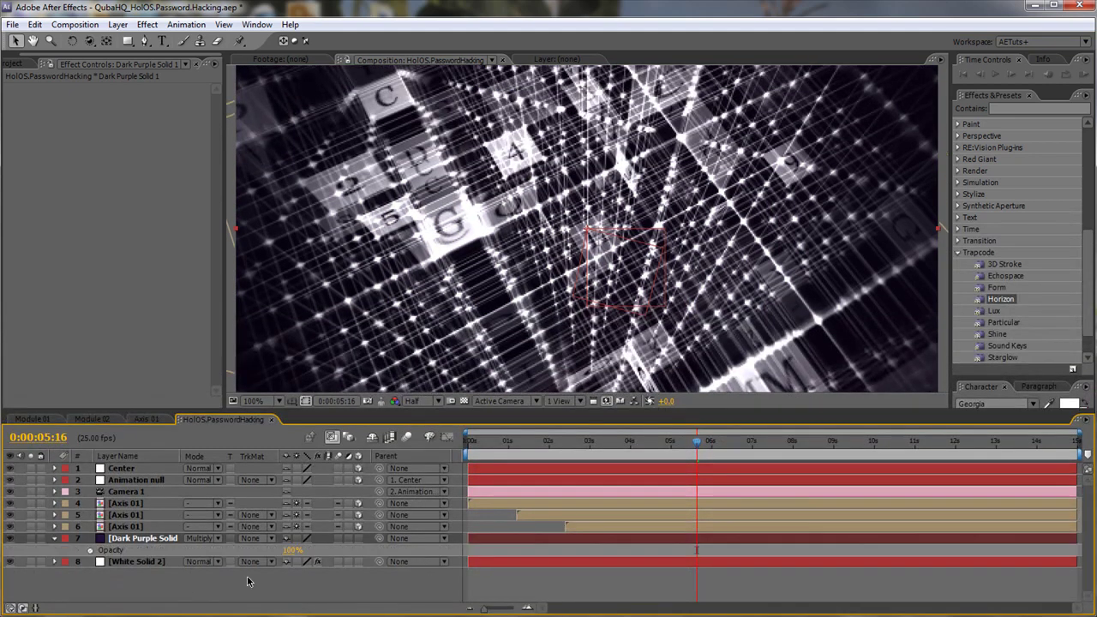
{"action": "left_click_drag", "start_coordinate": [278, 550], "coordinate": [254, 551]}
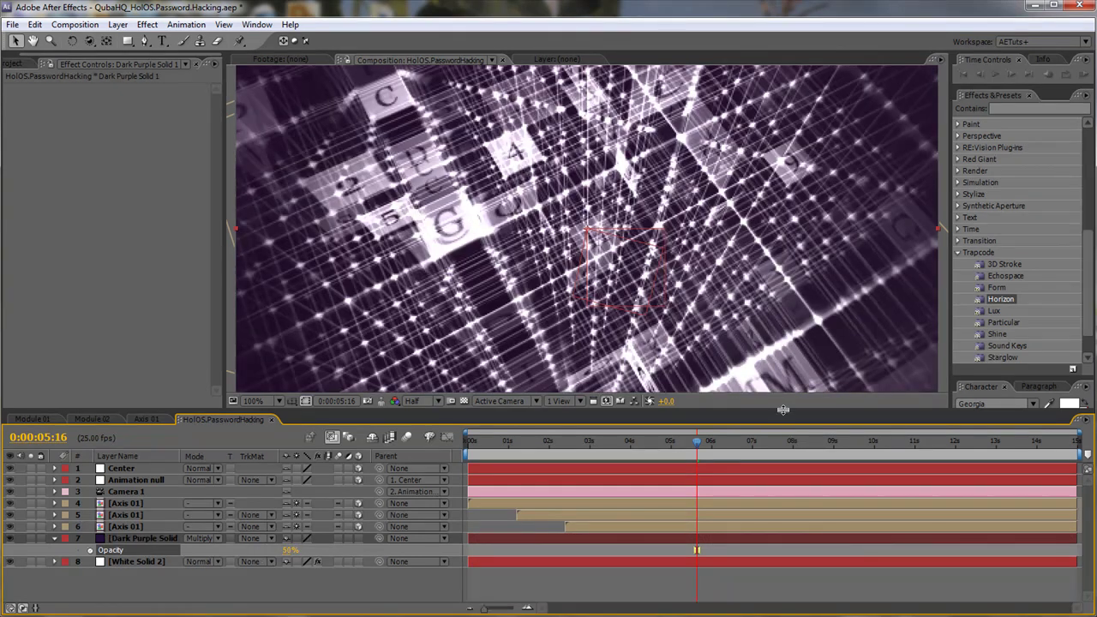
{"action": "left_click_drag", "start_coordinate": [783, 410], "coordinate": [780, 494]}
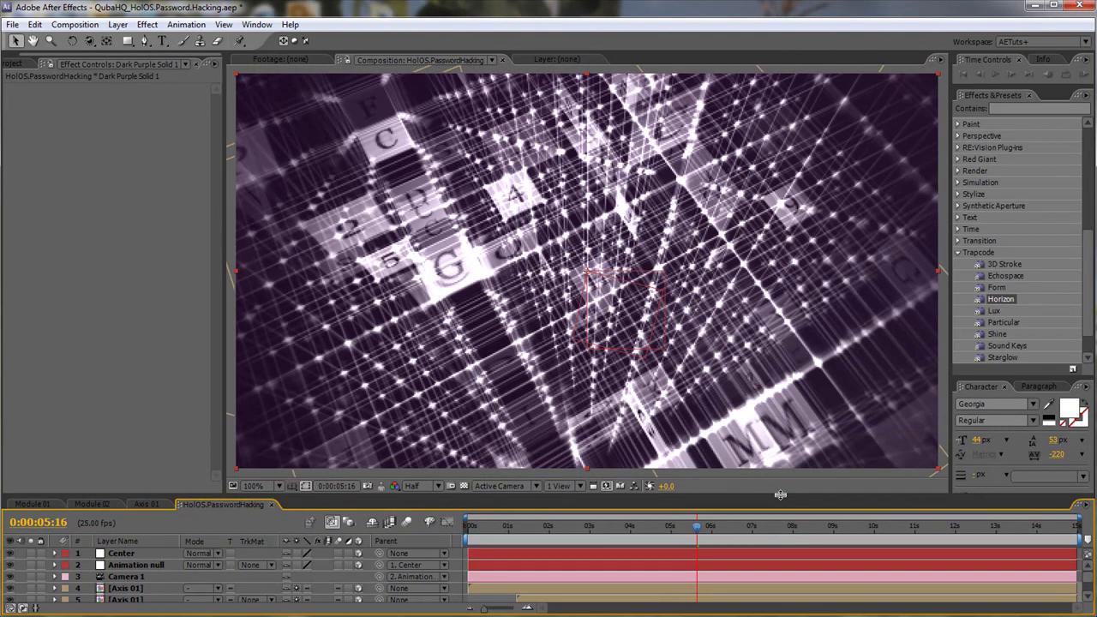
{"action": "key", "text": "ctrl+0"}
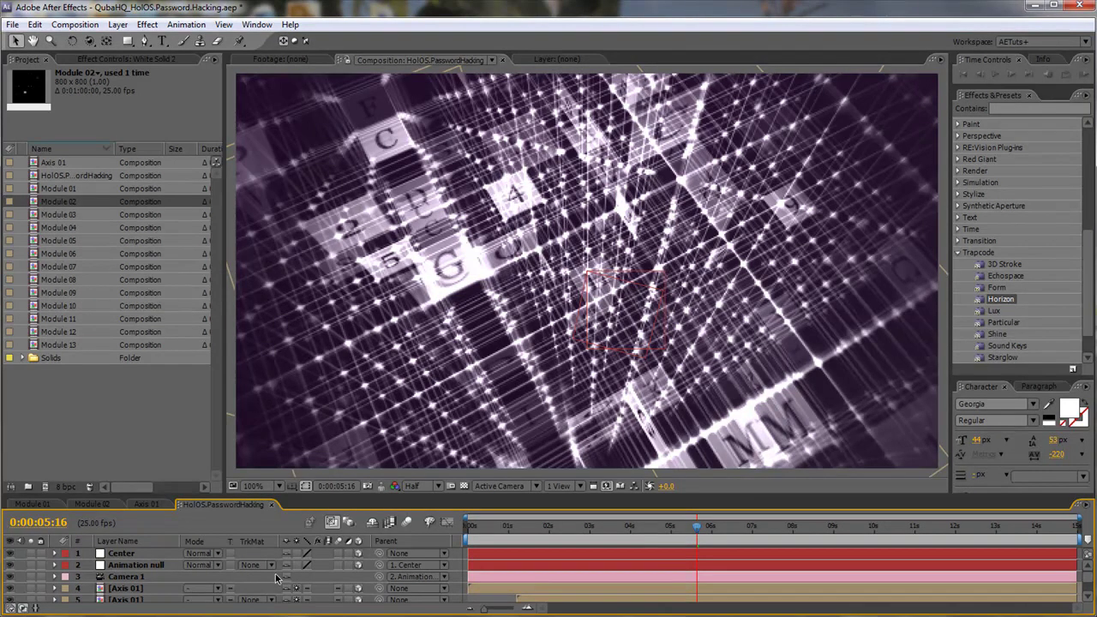
{"action": "left_click", "coordinate": [420, 485]}
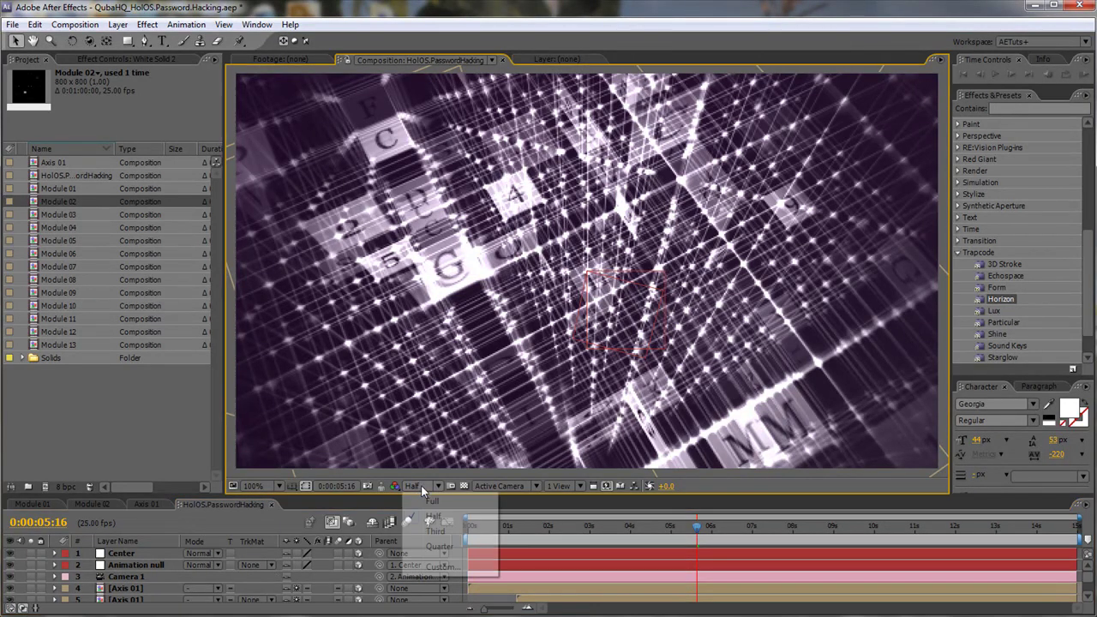
{"action": "left_click", "coordinate": [436, 498]}
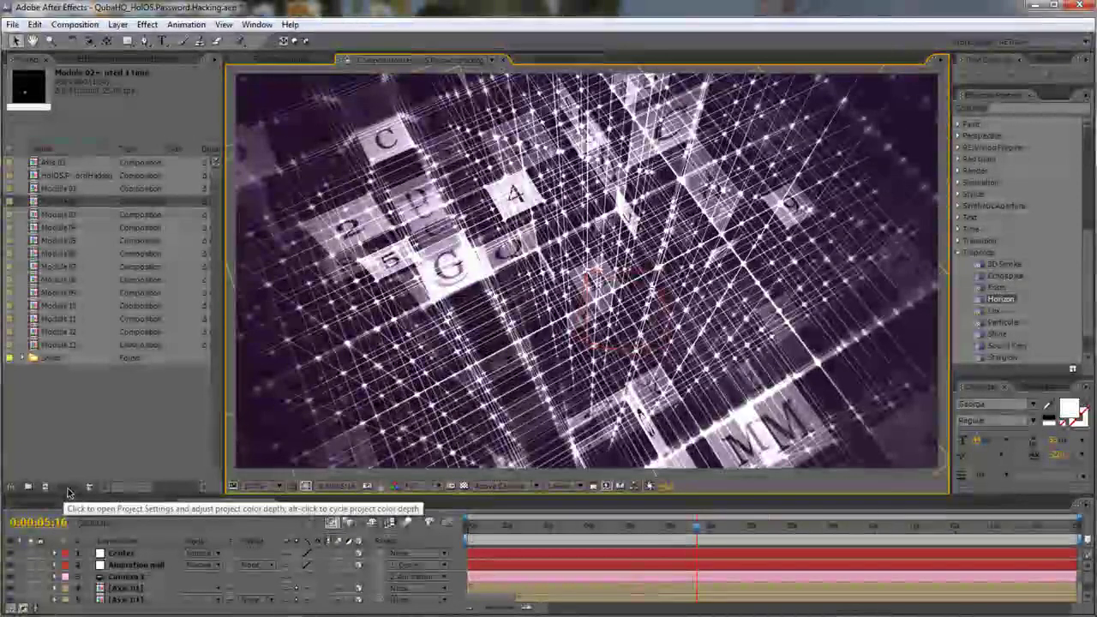
{"action": "left_click", "coordinate": [69, 487], "text": "alt"}
{"action": "left_click", "coordinate": [68, 486], "text": "alt"}
{"action": "left_click", "coordinate": [69, 487], "text": "alt"}
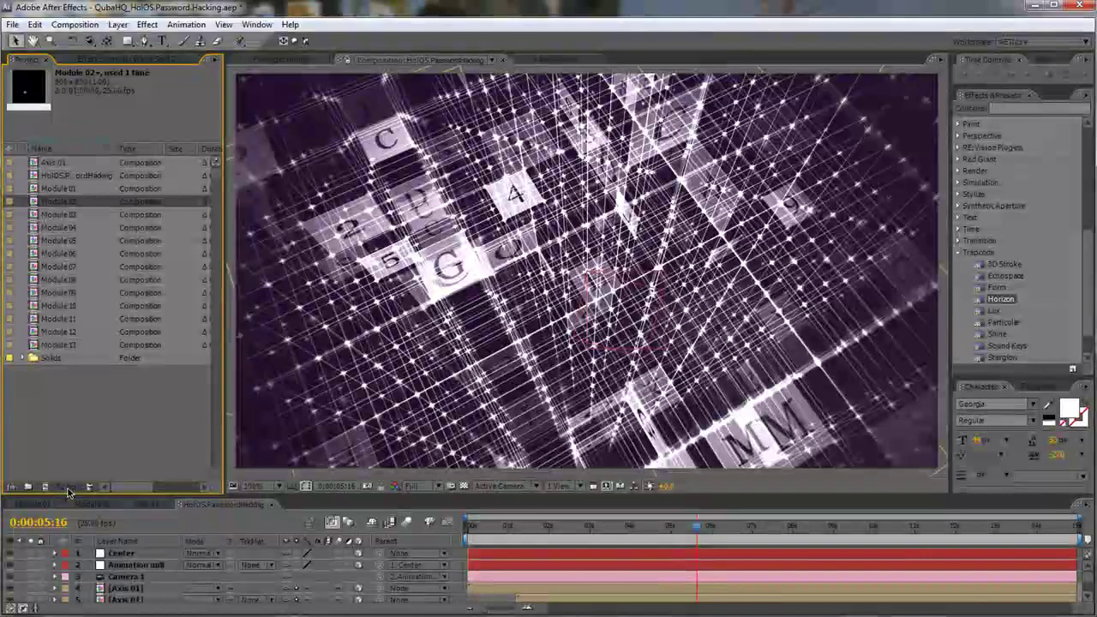
Add a new adjustment layer to the composition from the Layer > New menu.
{"action": "left_click", "coordinate": [117, 25]}
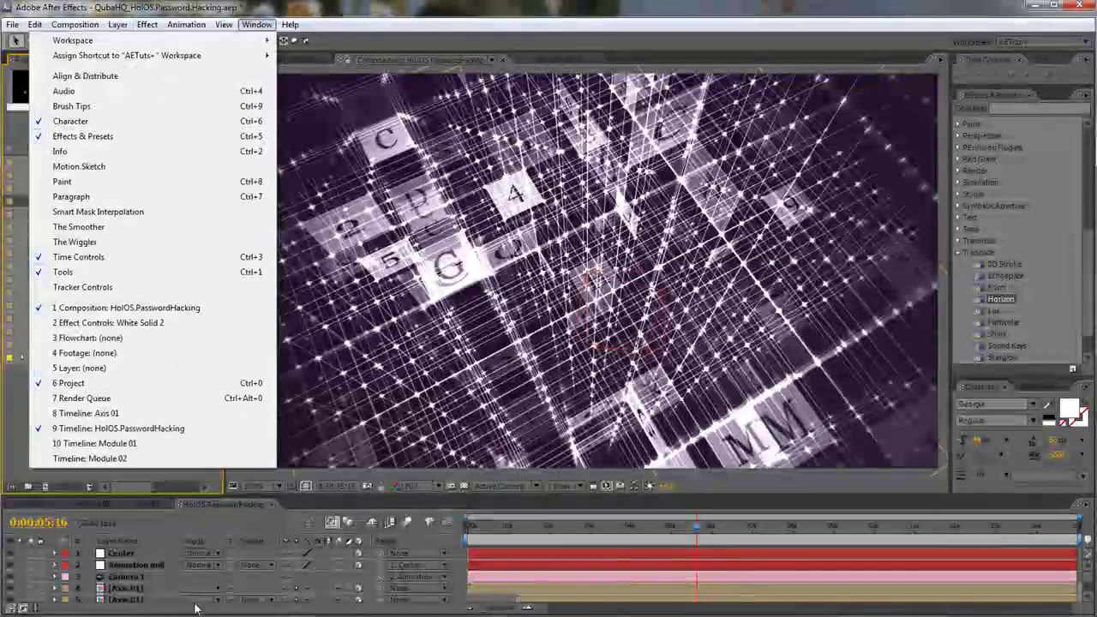
{"action": "left_click", "coordinate": [224, 502]}
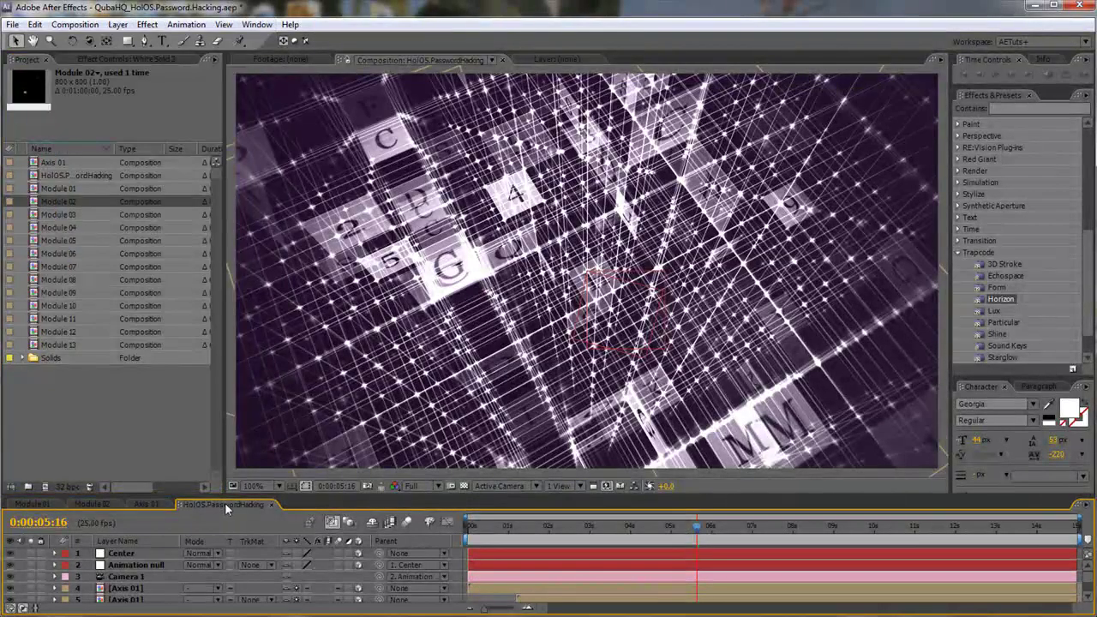
{"action": "left_click", "coordinate": [118, 24]}
{"action": "mouse_move", "coordinate": [122, 41]}
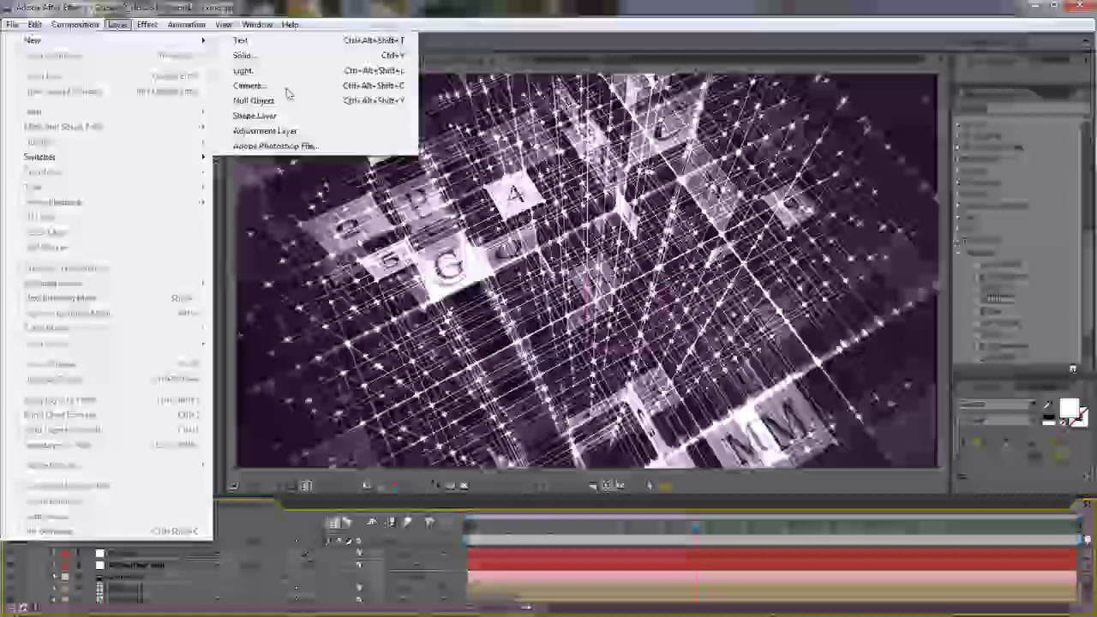
{"action": "left_click", "coordinate": [265, 130]}
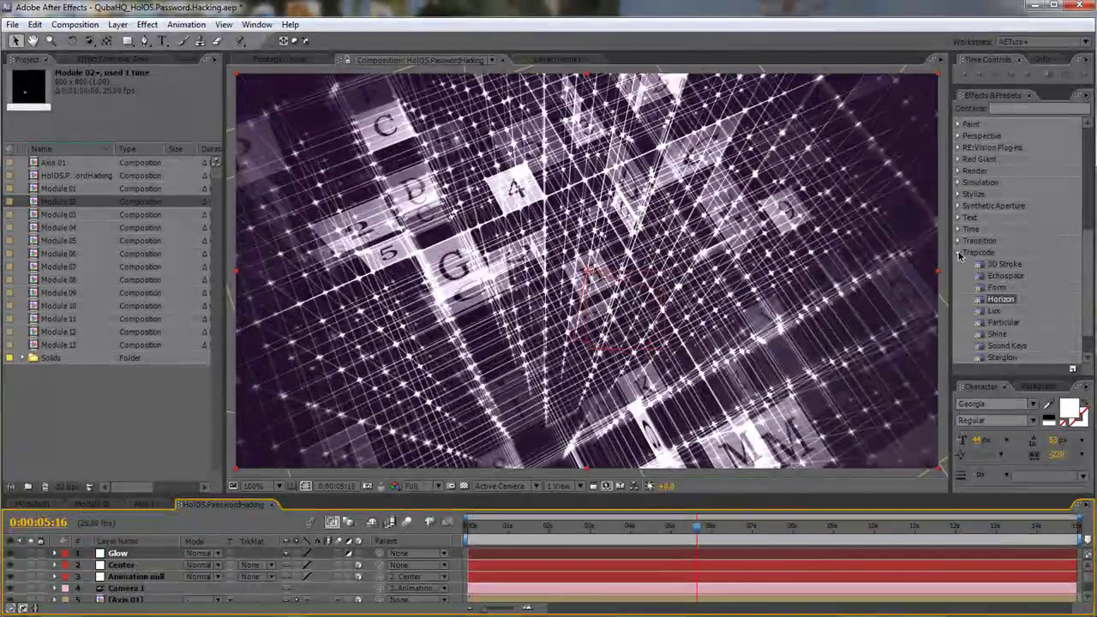
Search the Effects & Presets library for "glow".
{"action": "left_click", "coordinate": [997, 120]}
{"action": "left_click", "coordinate": [999, 108]}
{"action": "type", "text": "glow"}
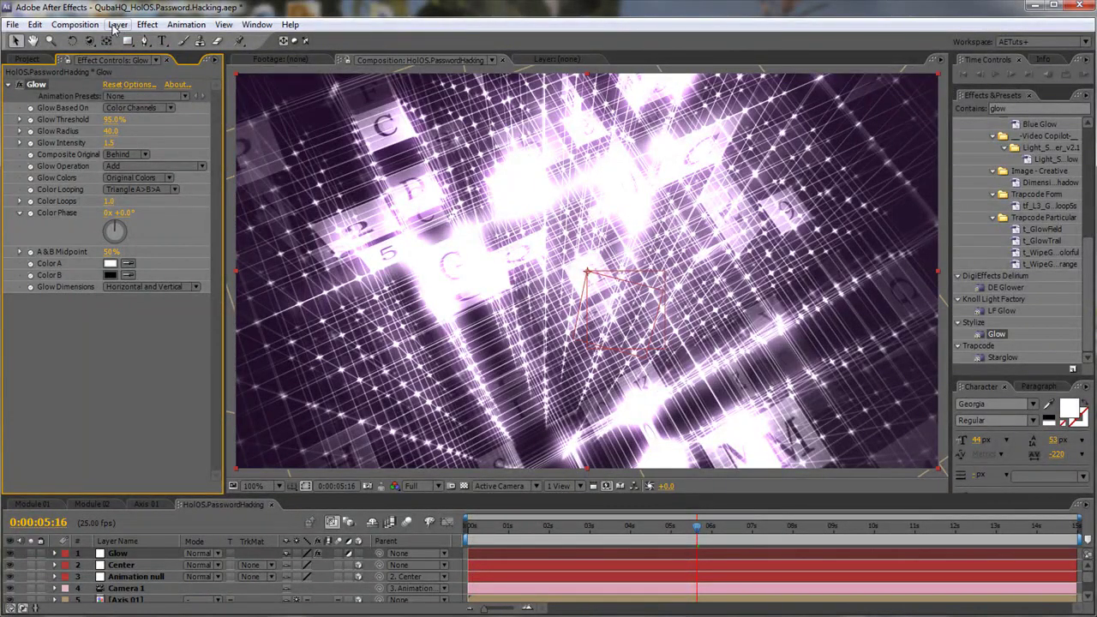
Add a second adjustment layer above Glow and name it Color Correction.
{"action": "left_click", "coordinate": [117, 25]}
{"action": "mouse_move", "coordinate": [52, 40]}
{"action": "left_click", "coordinate": [291, 130]}
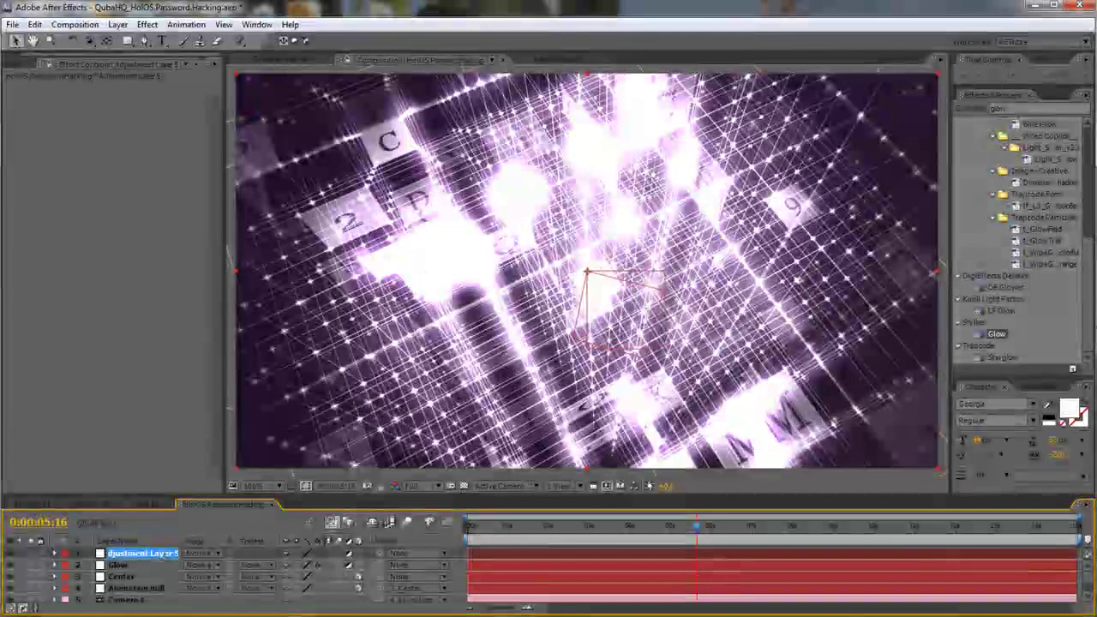
{"action": "type", "text": "Color Co"}
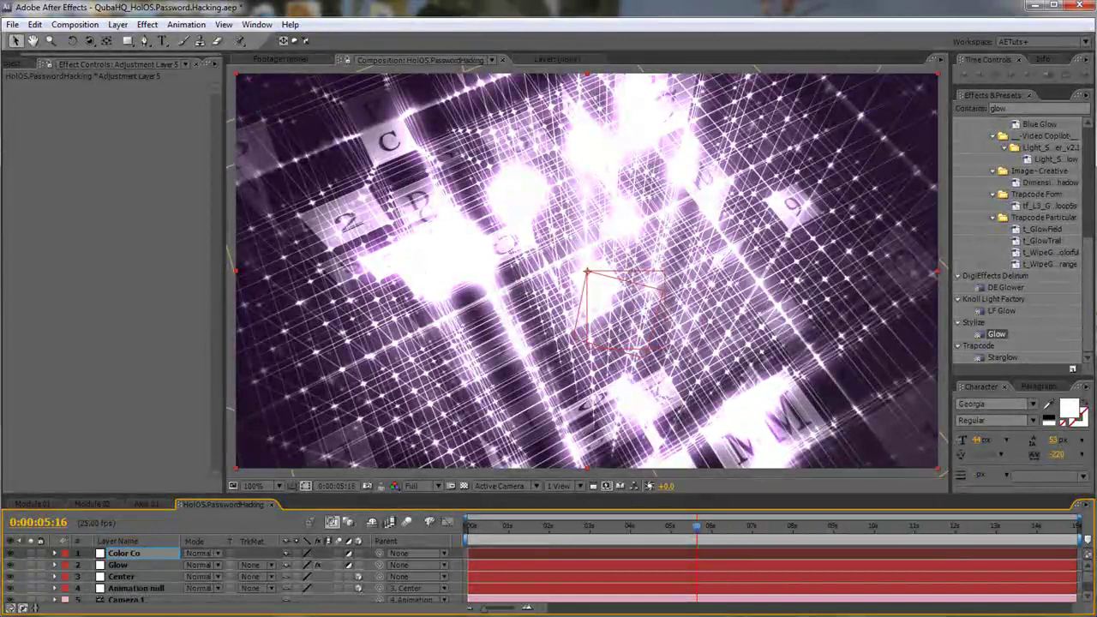
{"action": "type", "text": "rrection"}
{"action": "key", "text": "Return"}
Apply Levels to Color Correction with Input Black 0.0392 and Input White 0.9686.
{"action": "right_click", "coordinate": [164, 556]}
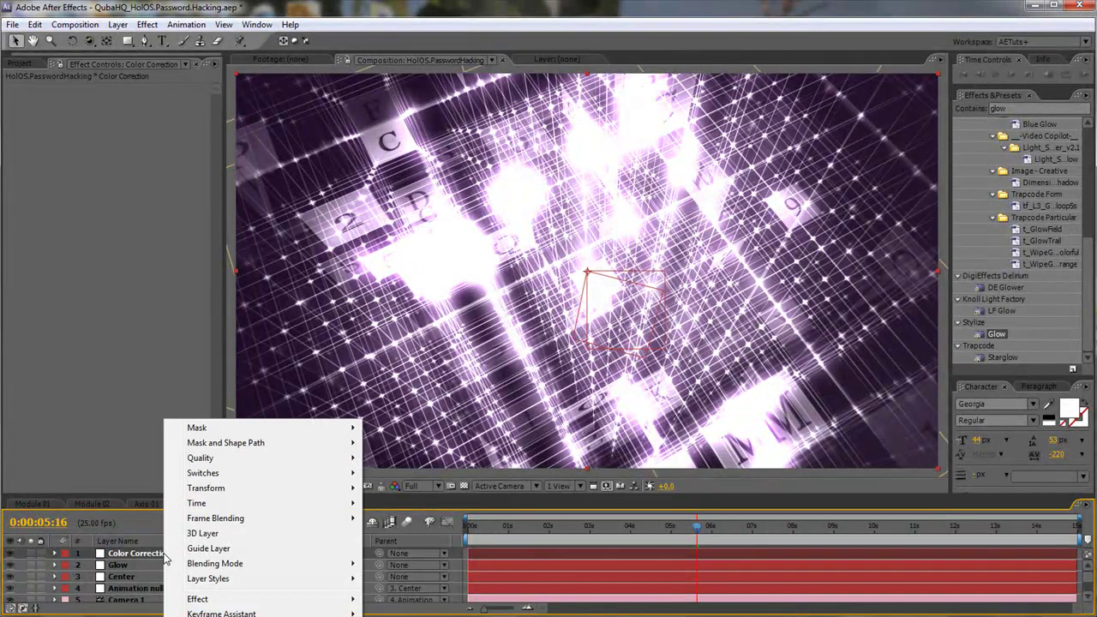
{"action": "mouse_move", "coordinate": [266, 600]}
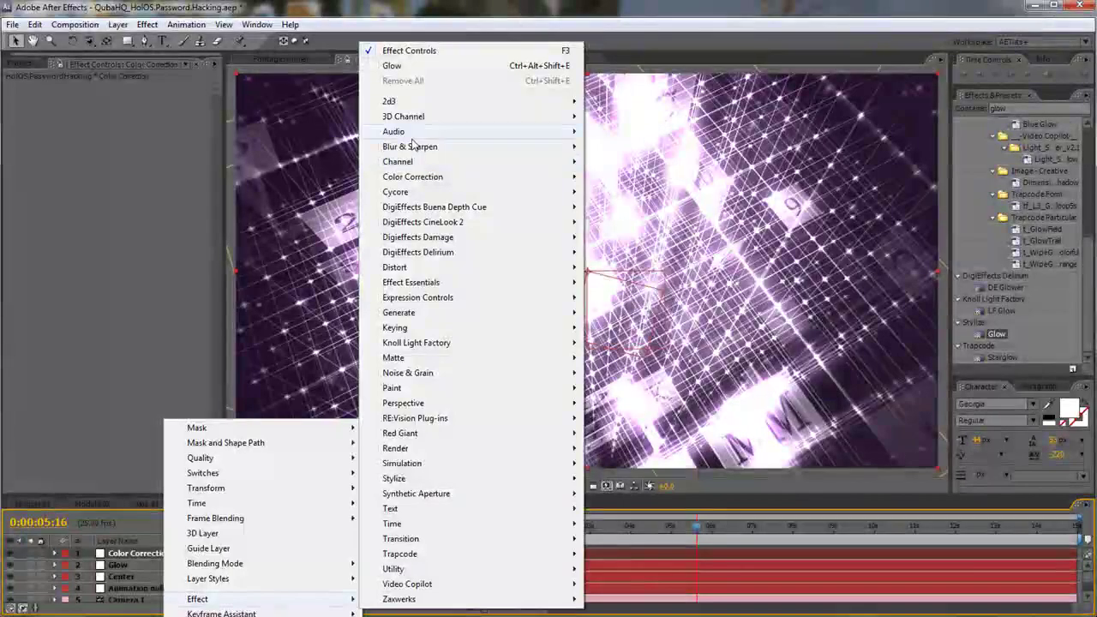
{"action": "mouse_move", "coordinate": [423, 188]}
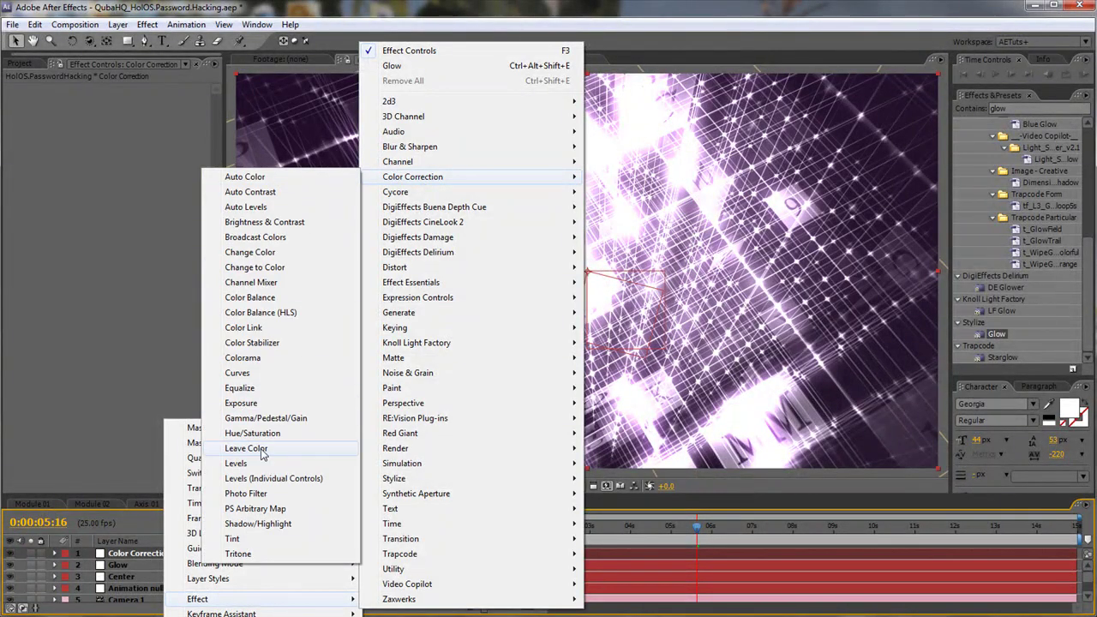
{"action": "left_click", "coordinate": [236, 464]}
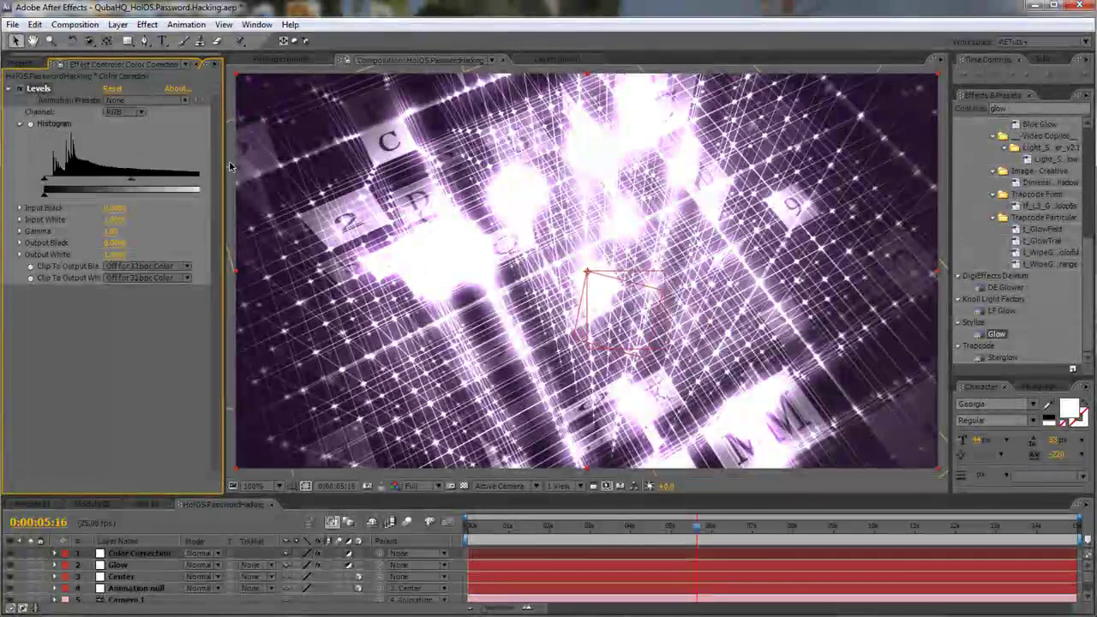
{"action": "left_click_drag", "start_coordinate": [224, 161], "coordinate": [252, 163]}
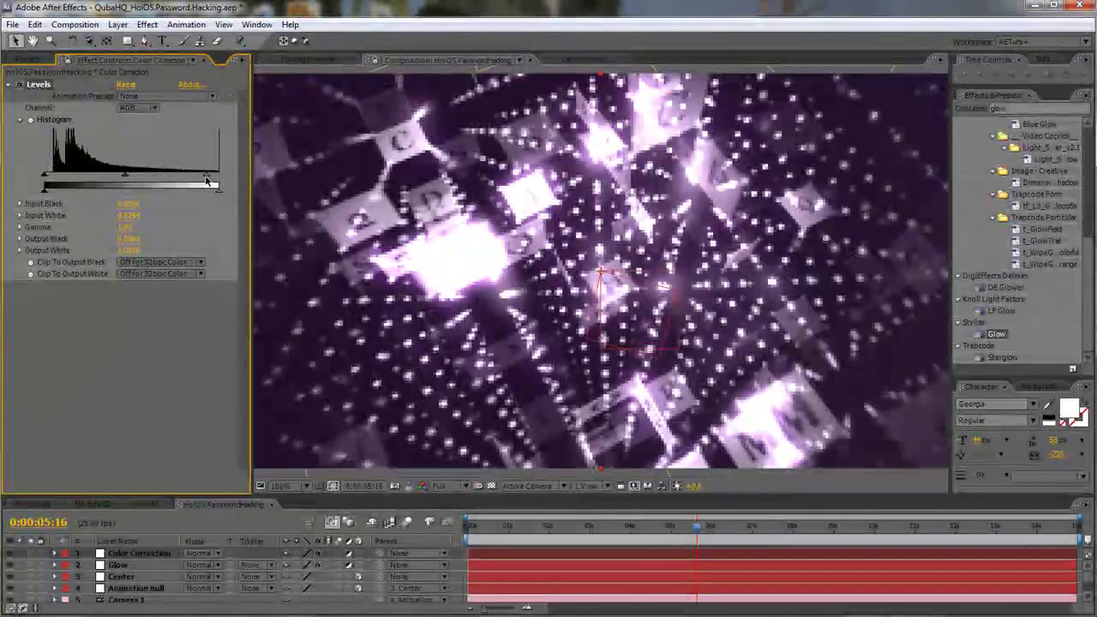
{"action": "left_click_drag", "start_coordinate": [211, 181], "coordinate": [202, 181]}
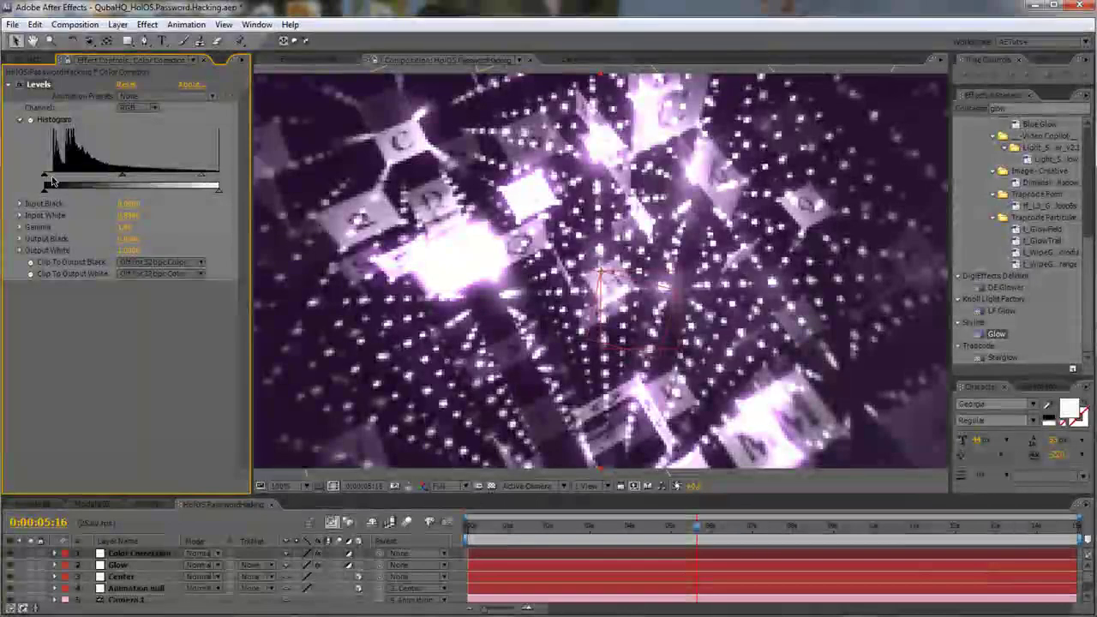
{"action": "left_click_drag", "start_coordinate": [46, 185], "coordinate": [61, 181]}
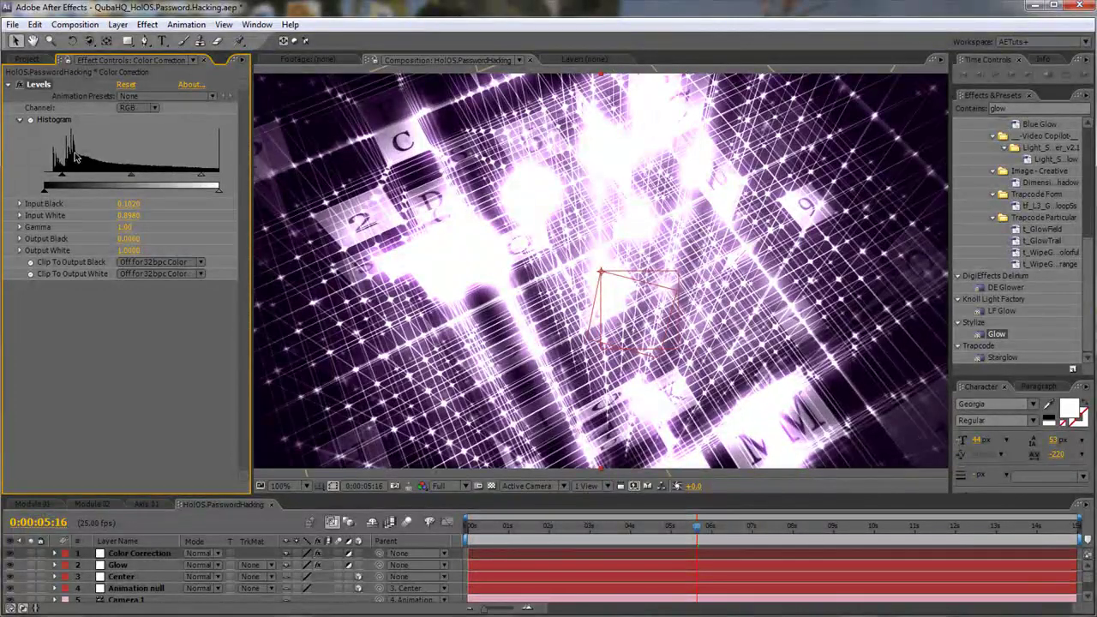
{"action": "left_click_drag", "start_coordinate": [207, 177], "coordinate": [214, 180]}
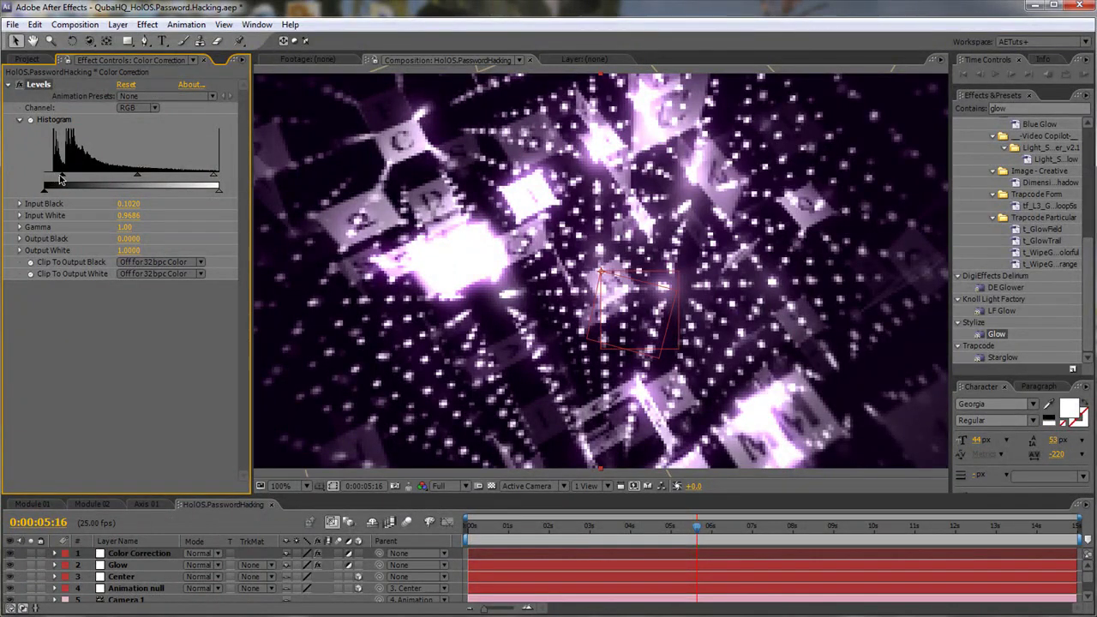
{"action": "left_click_drag", "start_coordinate": [57, 178], "coordinate": [50, 178]}
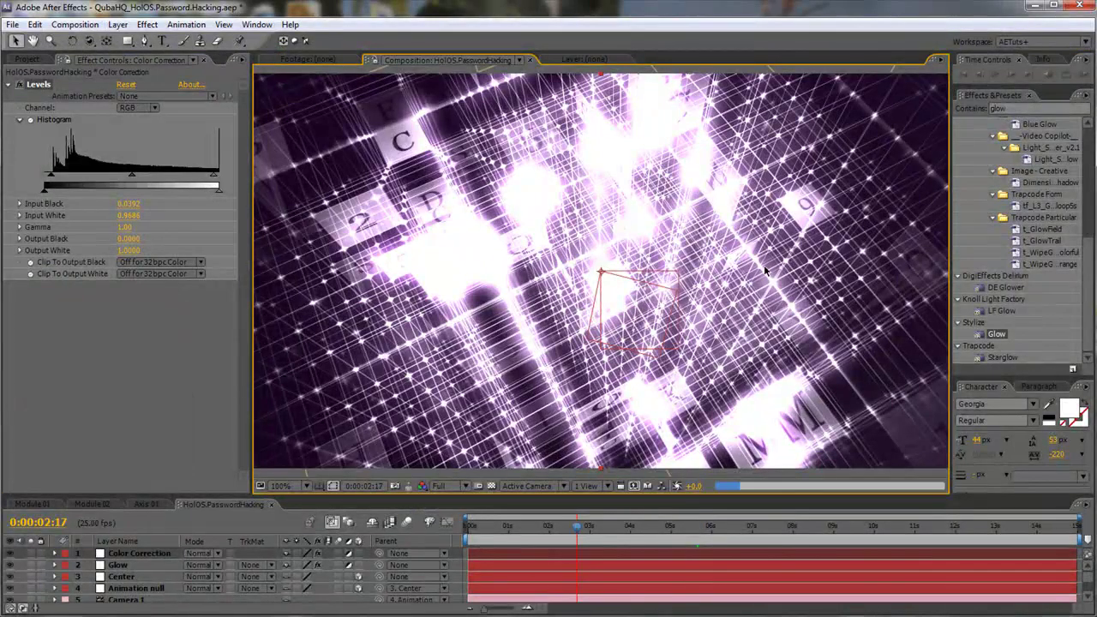
Preview the graded flythrough maximized, return to frame 0:00:05:16, and show the Project panel.
{"action": "key", "text": "grave"}
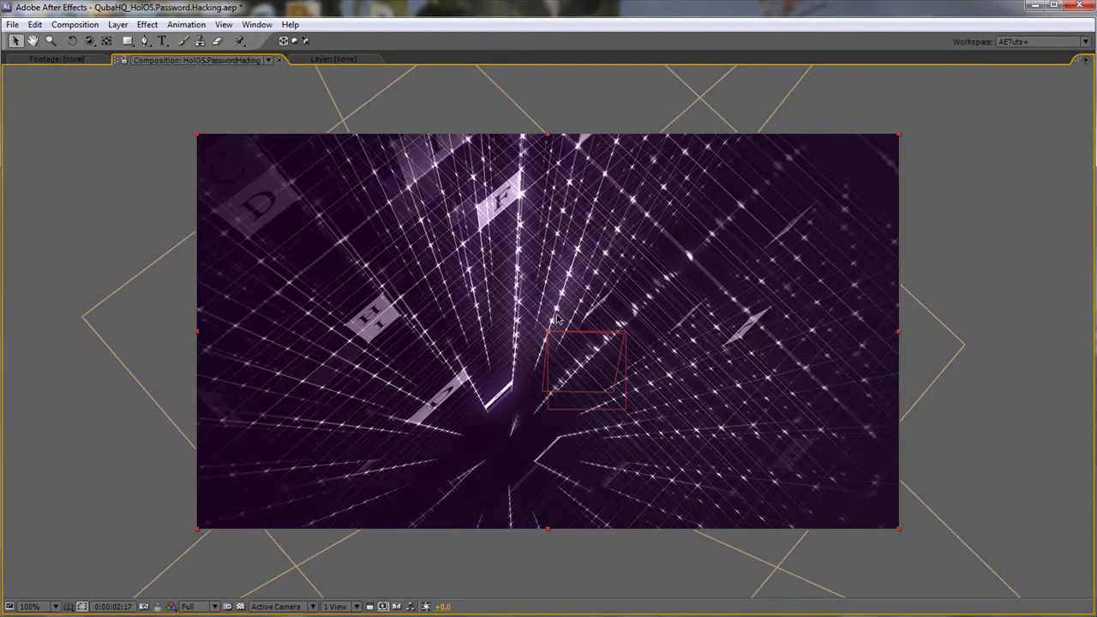
{"action": "key", "text": "grave"}
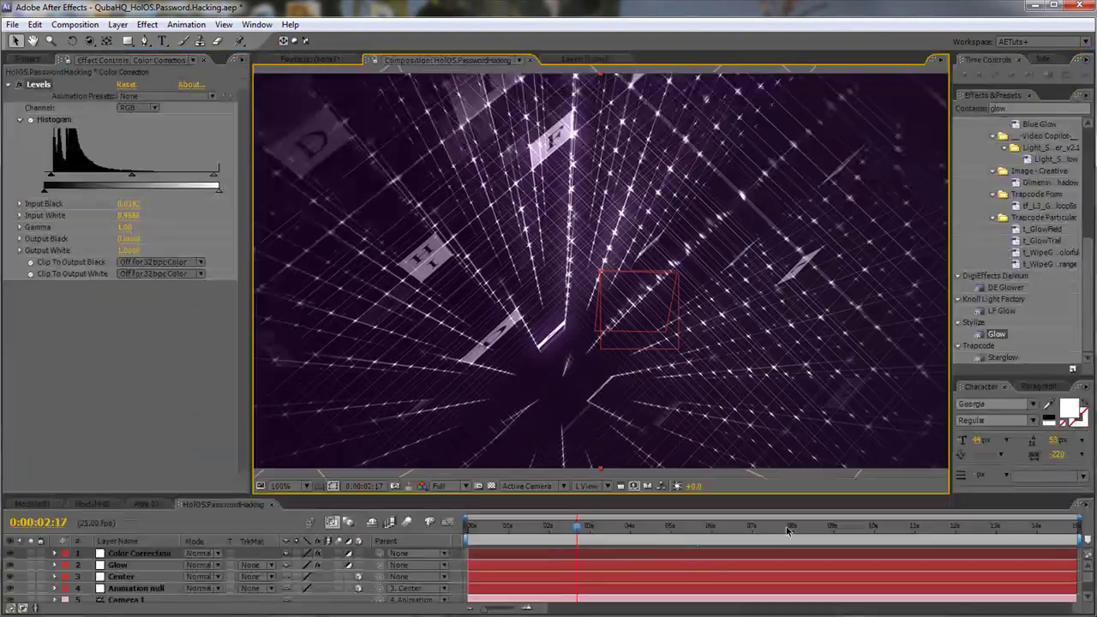
{"action": "left_click", "coordinate": [697, 528]}
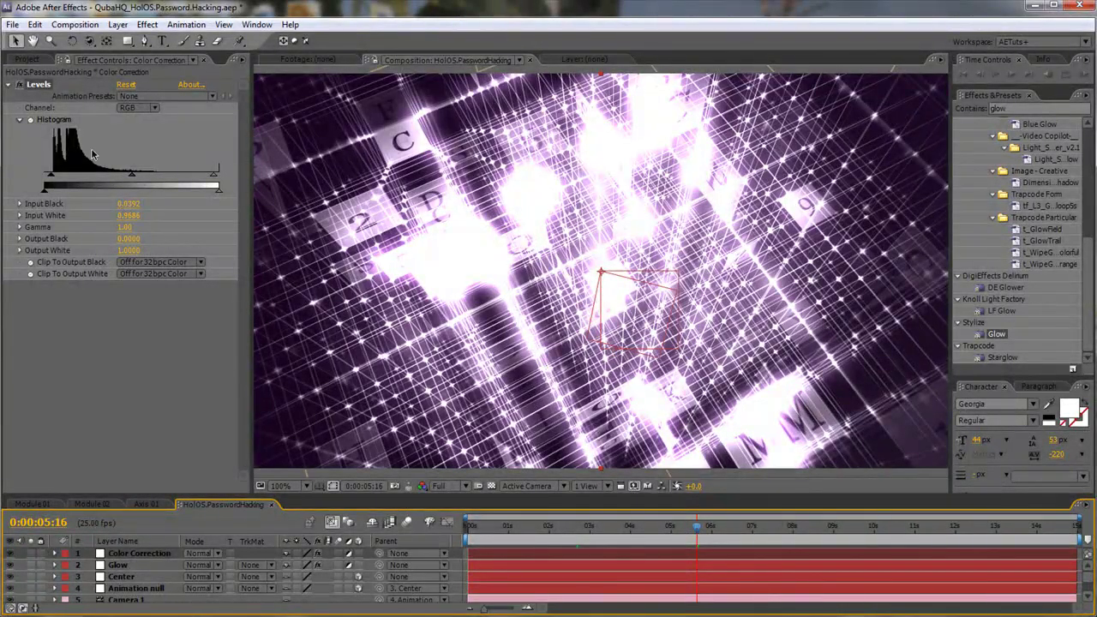
{"action": "left_click", "coordinate": [27, 59]}
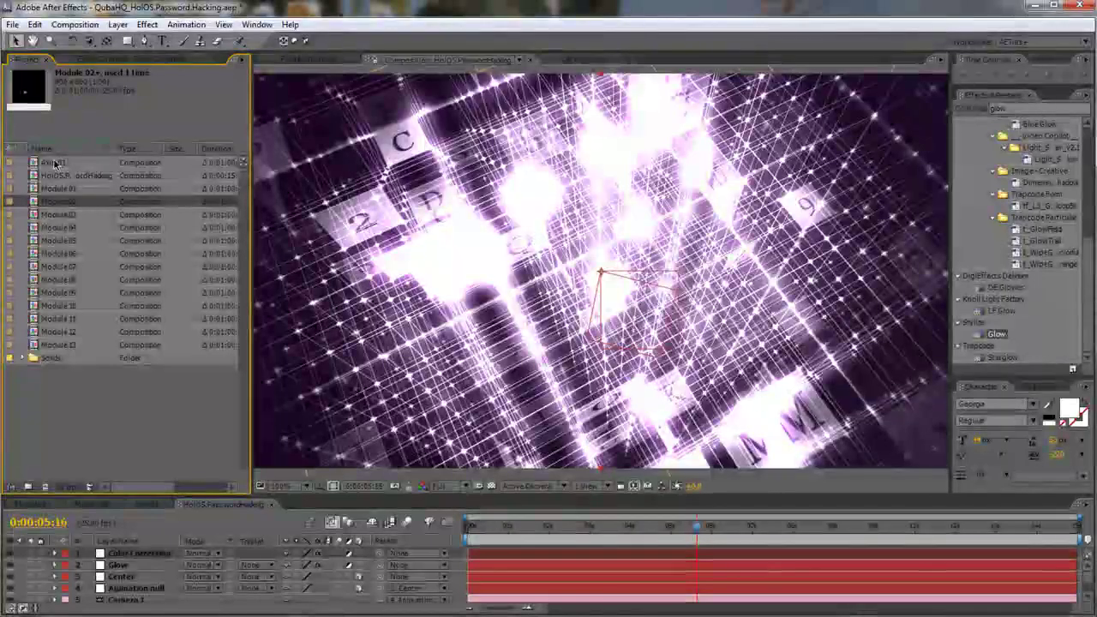
Turn on motion blur for all 13 Axis 01 layers, then reopen HolOS.PasswordHacking.
{"action": "double_click", "coordinate": [49, 163]}
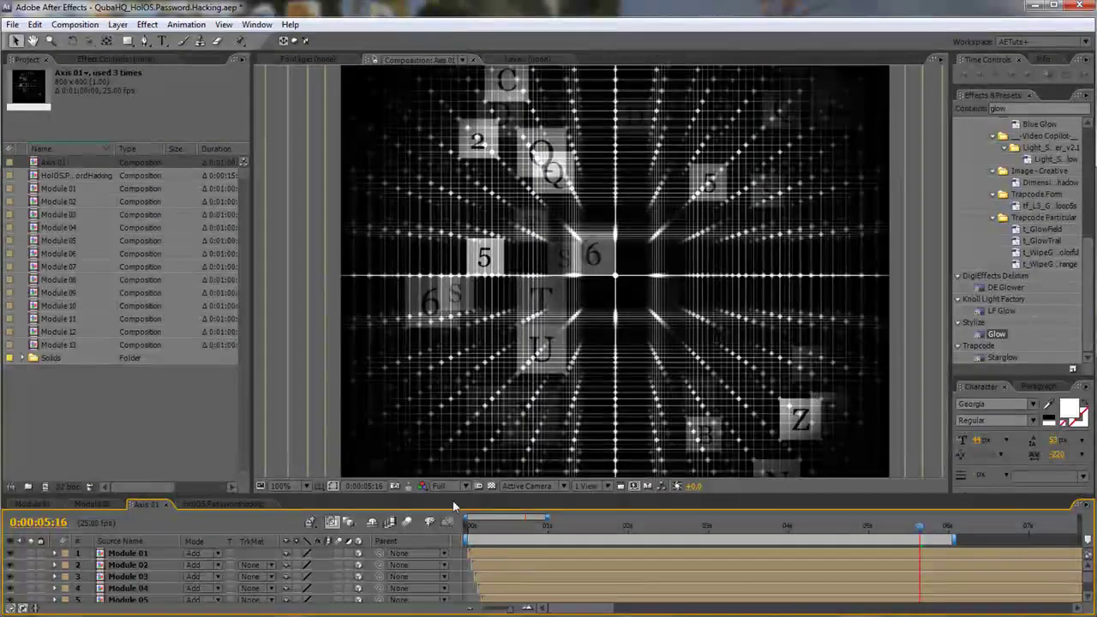
{"action": "left_click_drag", "start_coordinate": [457, 504], "coordinate": [457, 248]}
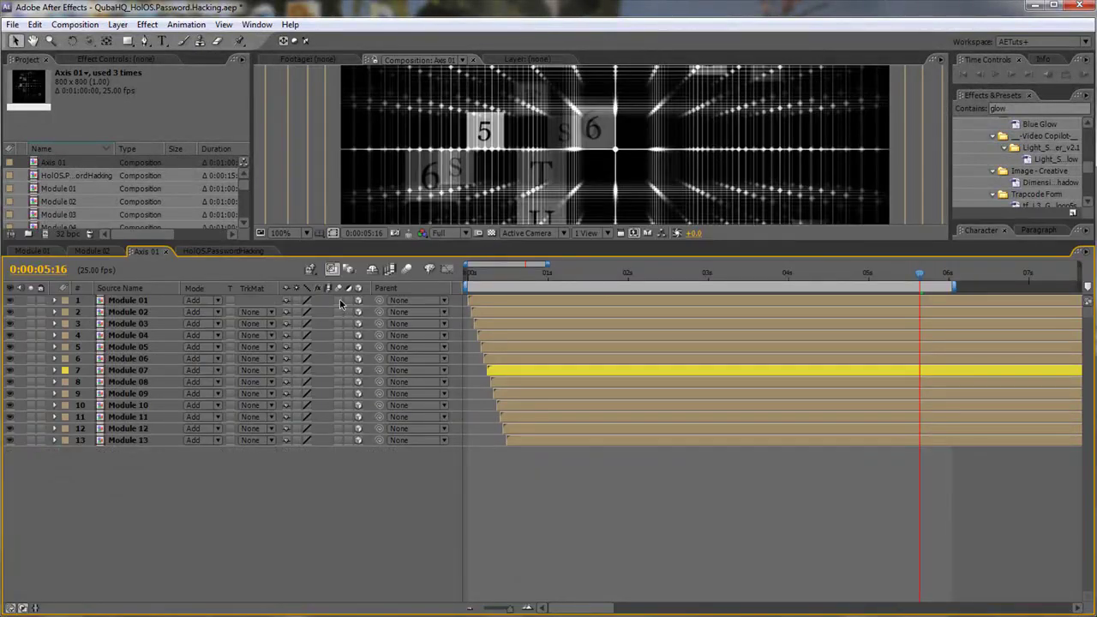
{"action": "left_click_drag", "start_coordinate": [338, 300], "coordinate": [341, 510]}
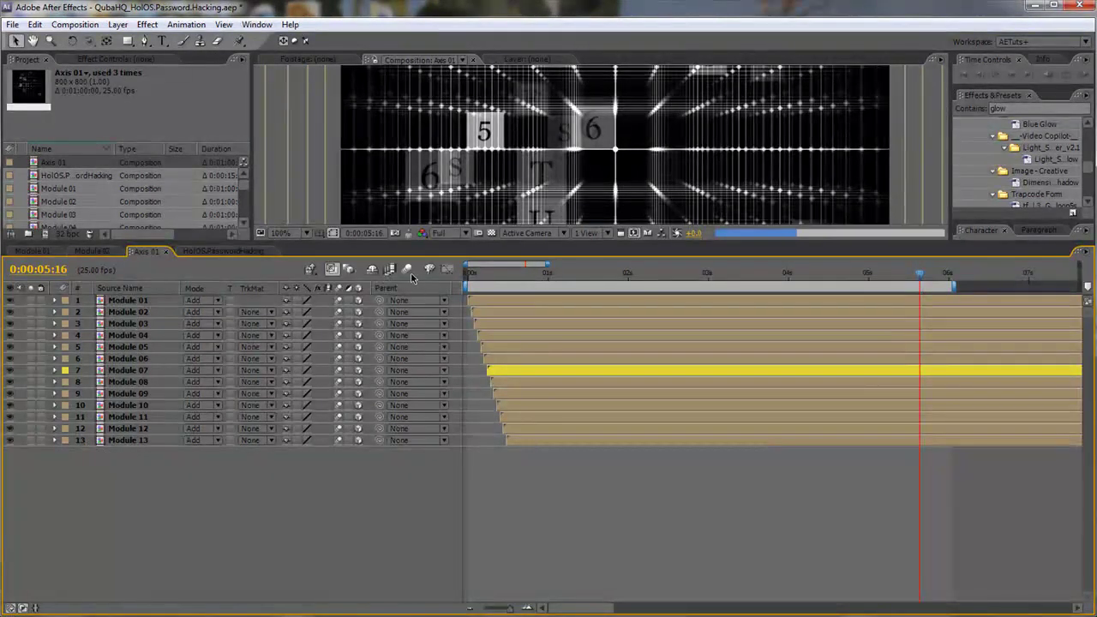
{"action": "left_click_drag", "start_coordinate": [531, 246], "coordinate": [528, 592]}
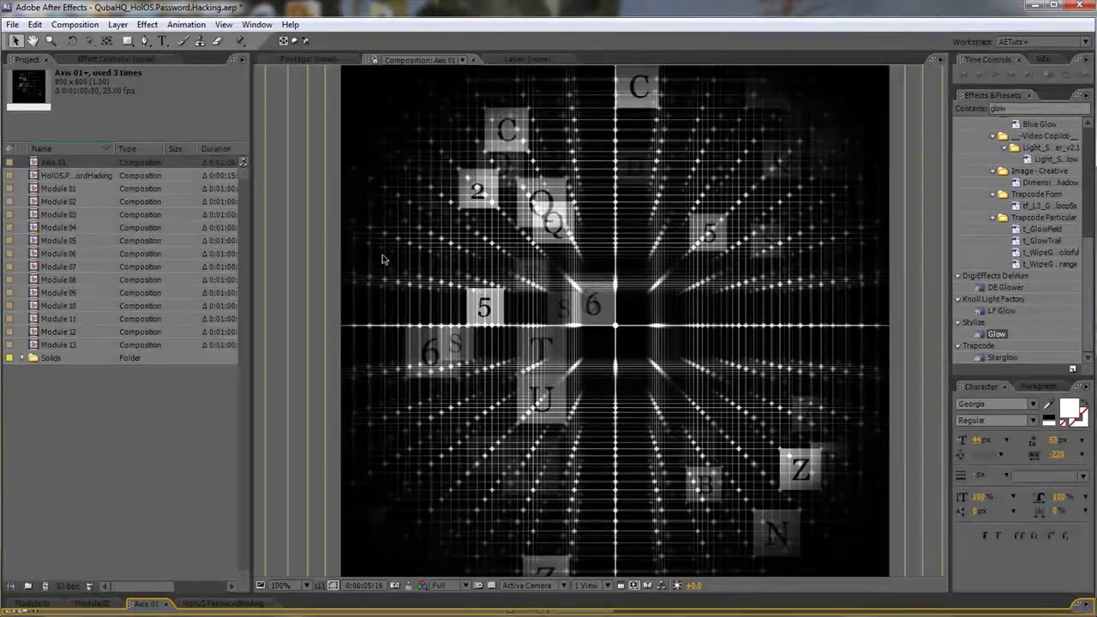
{"action": "double_click", "coordinate": [99, 175]}
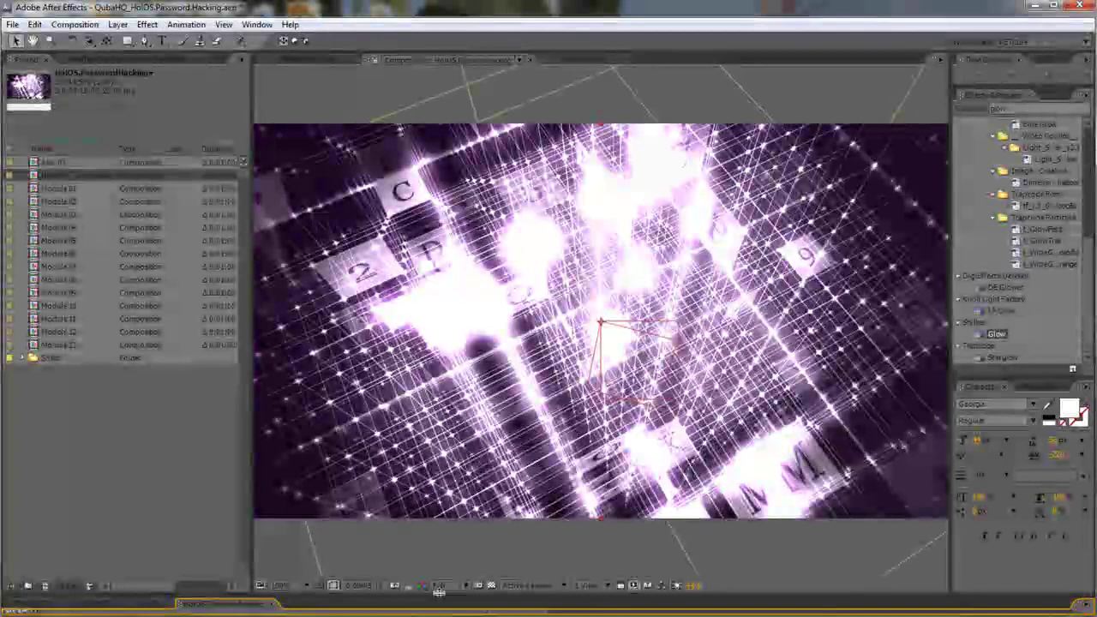
{"action": "left_click_drag", "start_coordinate": [439, 598], "coordinate": [443, 297]}
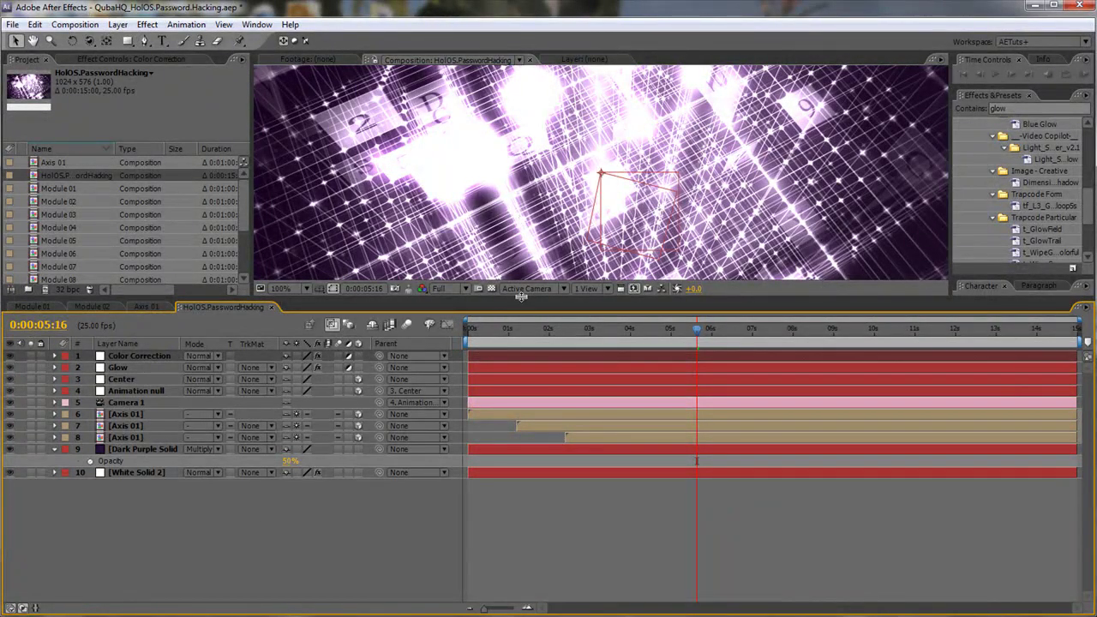
Enlarge the composition view by shrinking the timeline and narrowing the project list.
{"action": "left_click_drag", "start_coordinate": [521, 296], "coordinate": [520, 511]}
{"action": "left_click_drag", "start_coordinate": [251, 387], "coordinate": [208, 388]}
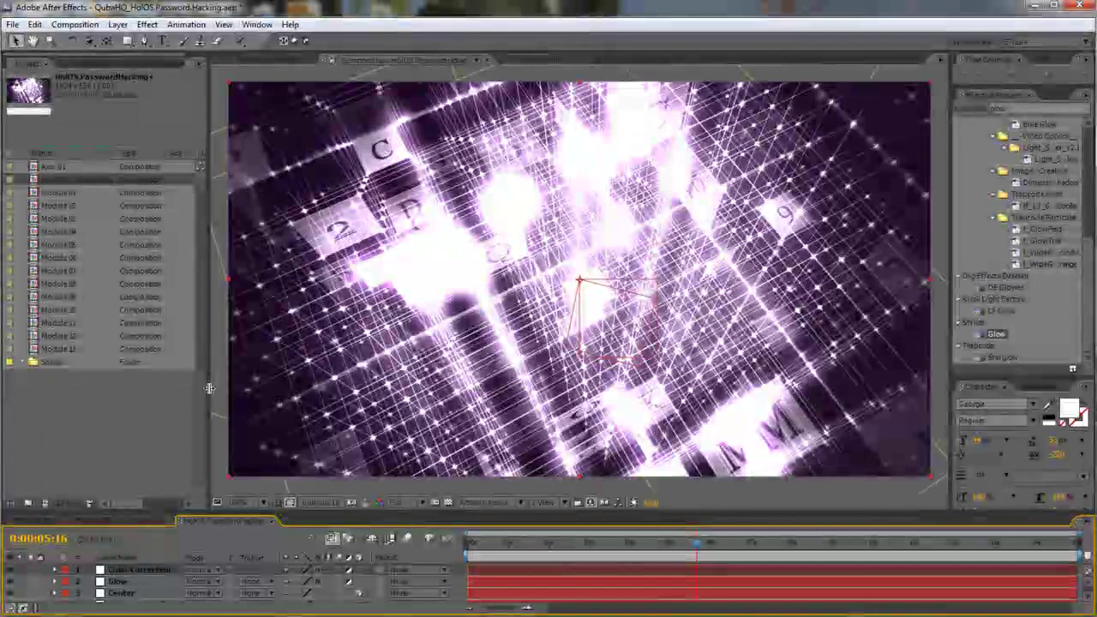